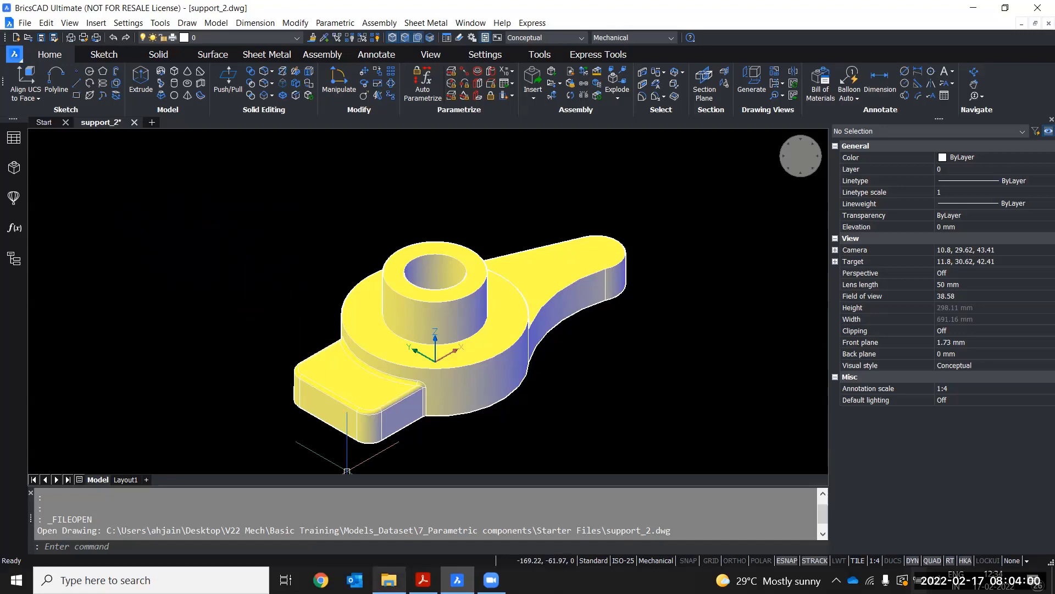
# Browse in File Explorer to the features folder under 7_Parametric components Starter Files, then return to BricsCAD
pyautogui.moveTo(388, 580)
pyautogui.click(389, 522)
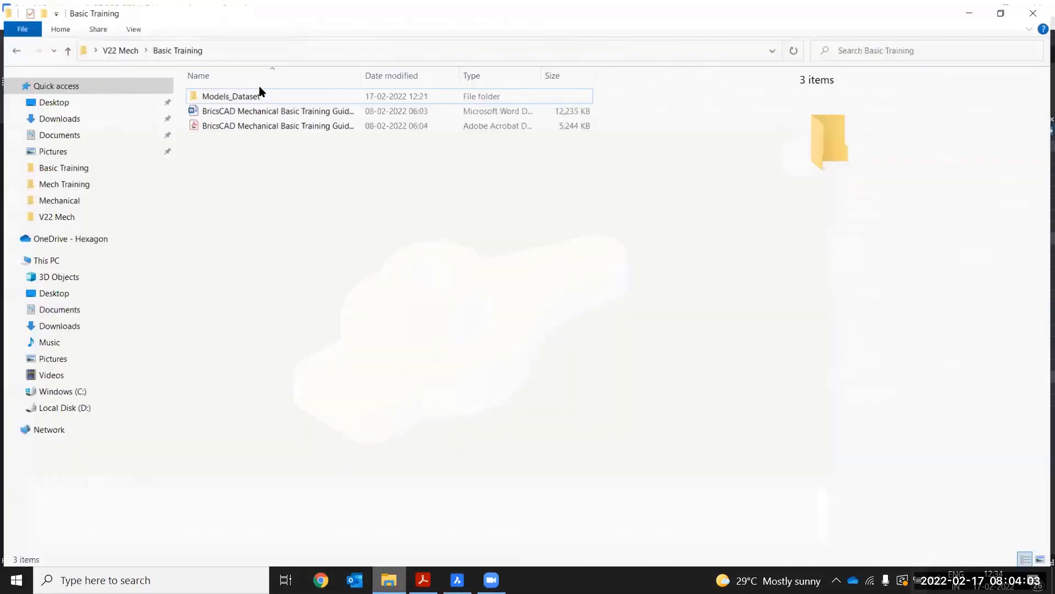
pyautogui.doubleClick(259, 93)
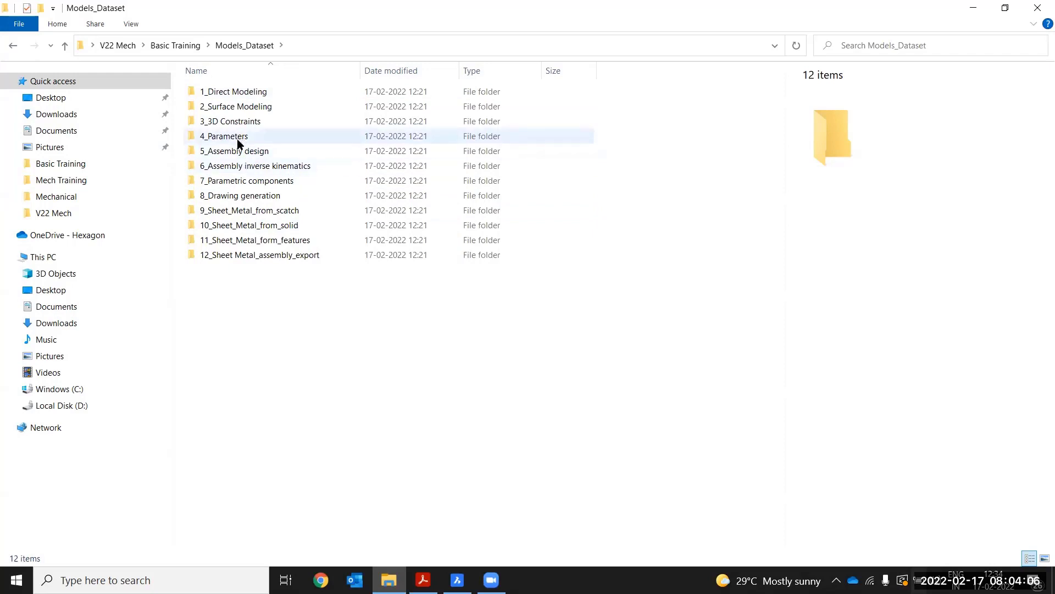
pyautogui.doubleClick(238, 180)
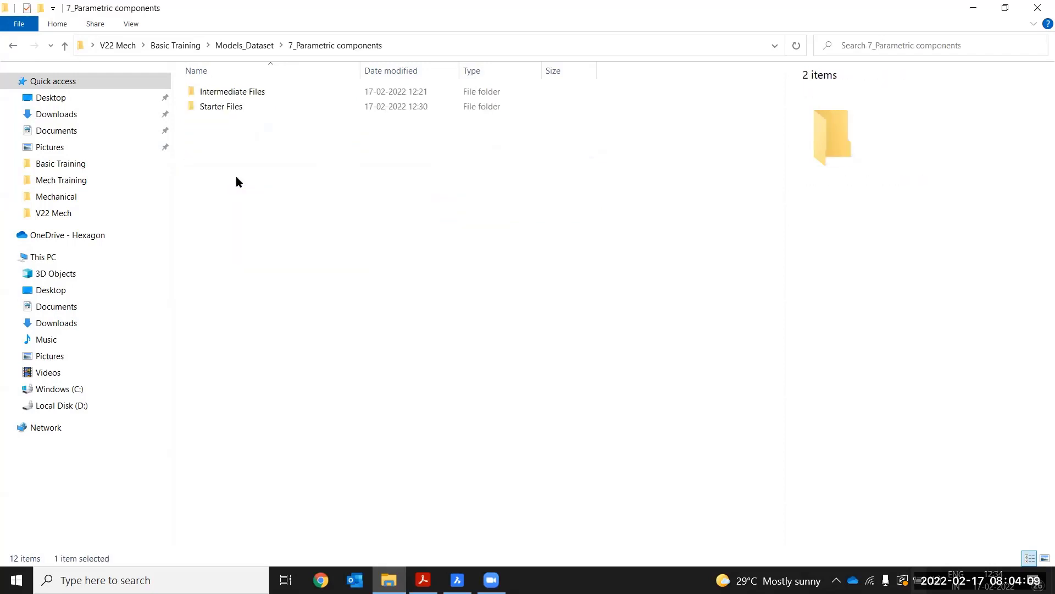
pyautogui.doubleClick(230, 109)
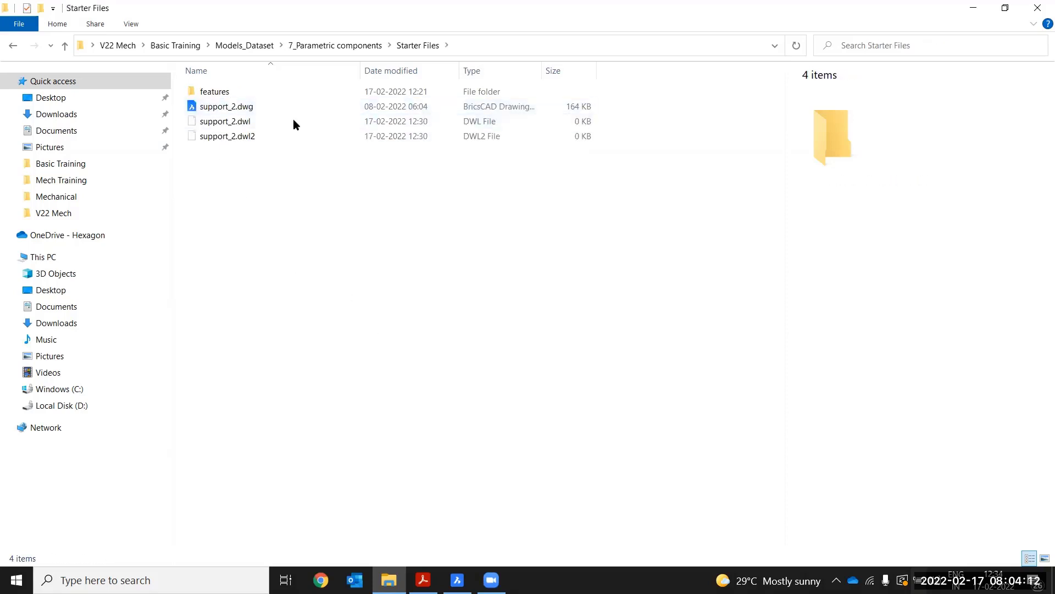
pyautogui.doubleClick(229, 93)
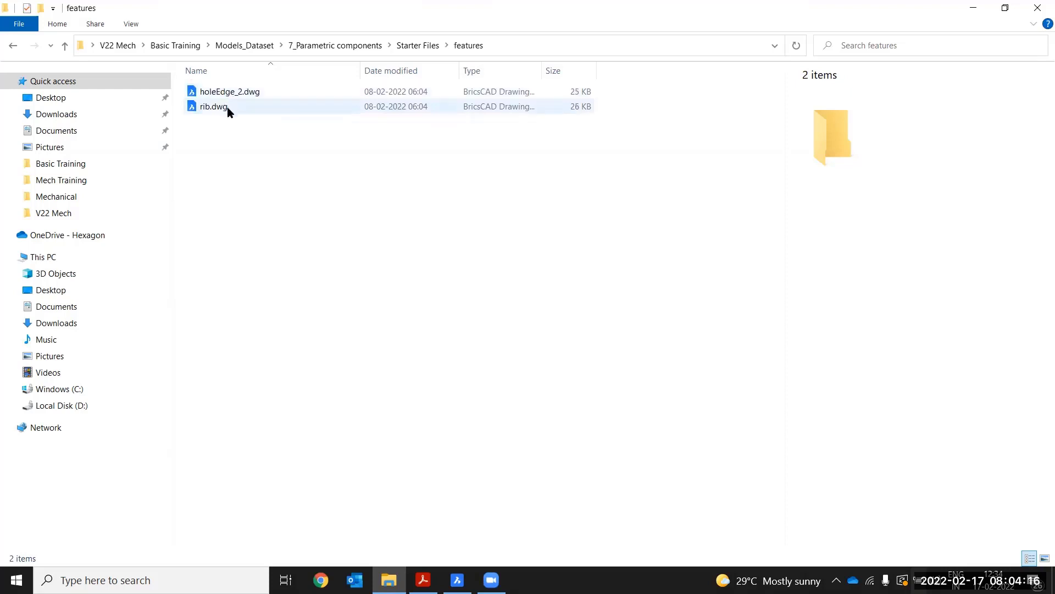
pyautogui.click(418, 45)
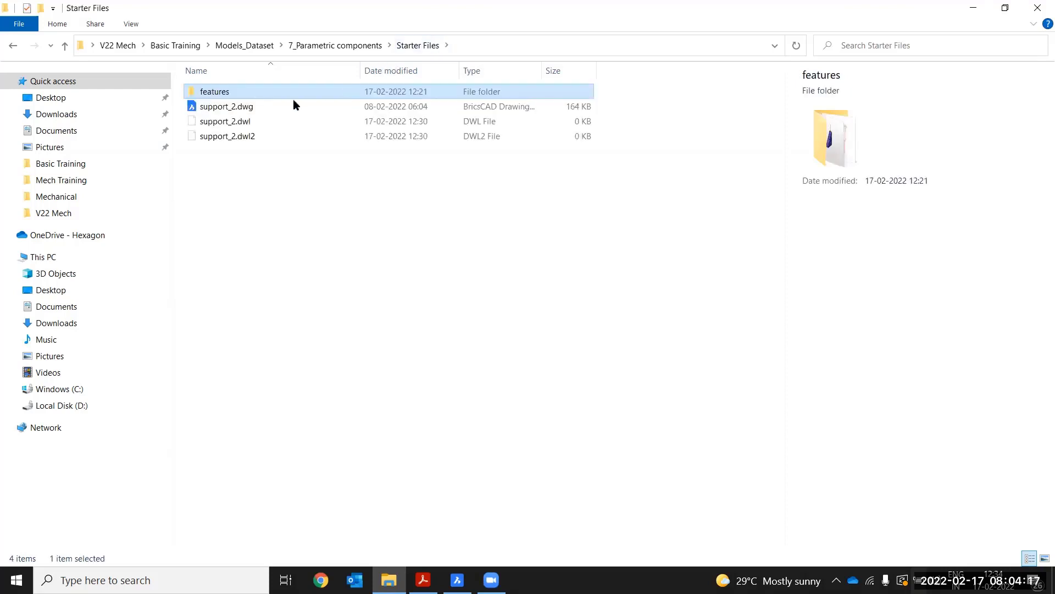
pyautogui.doubleClick(215, 97)
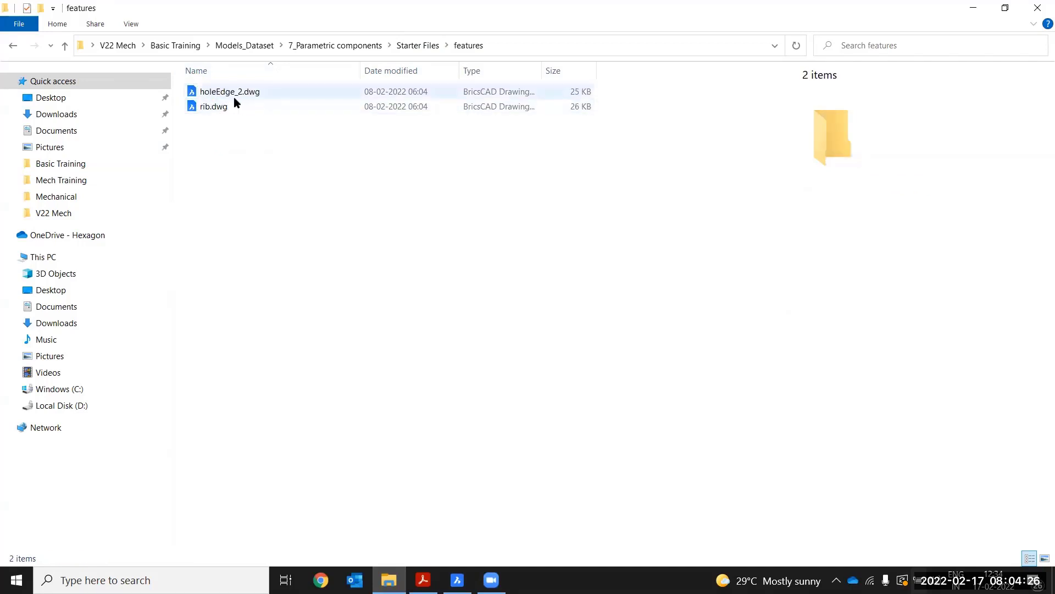
pyautogui.click(456, 579)
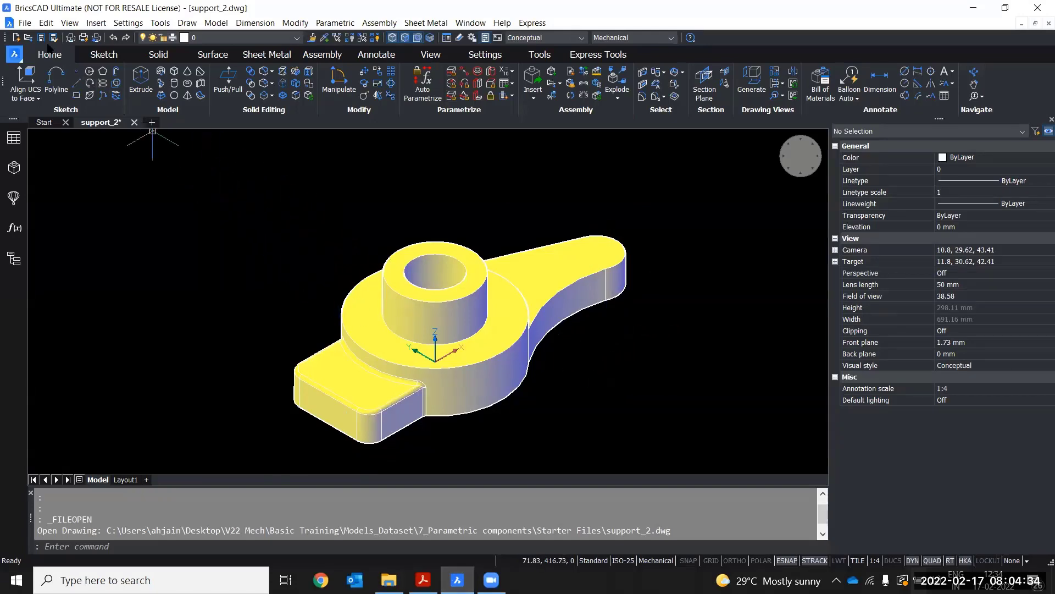
# Open holeEdge_2.dwg from the Starter Files features folder
pyautogui.click(28, 38)
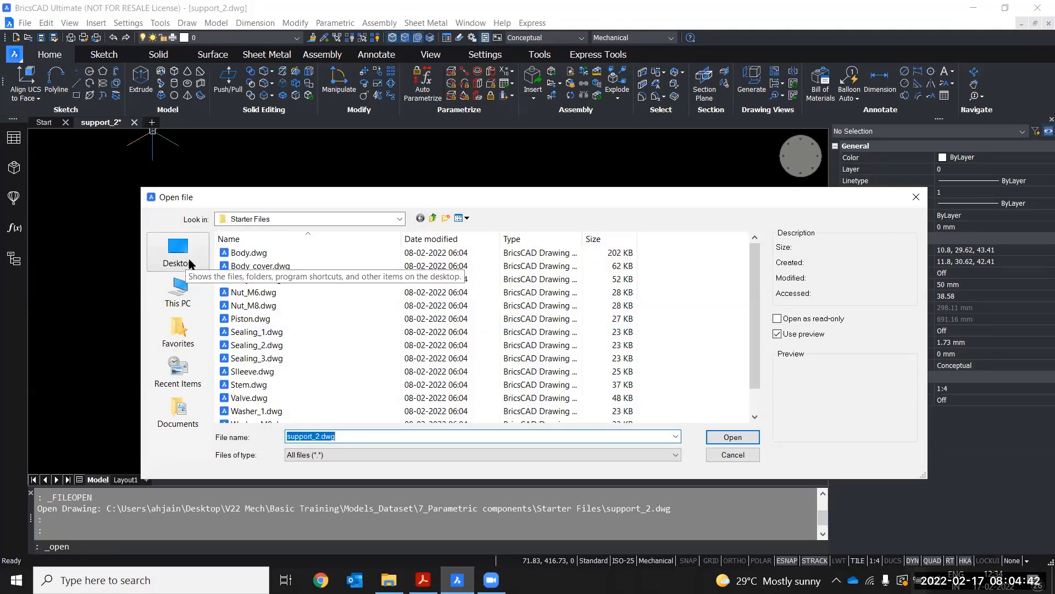
pyautogui.click(432, 218)
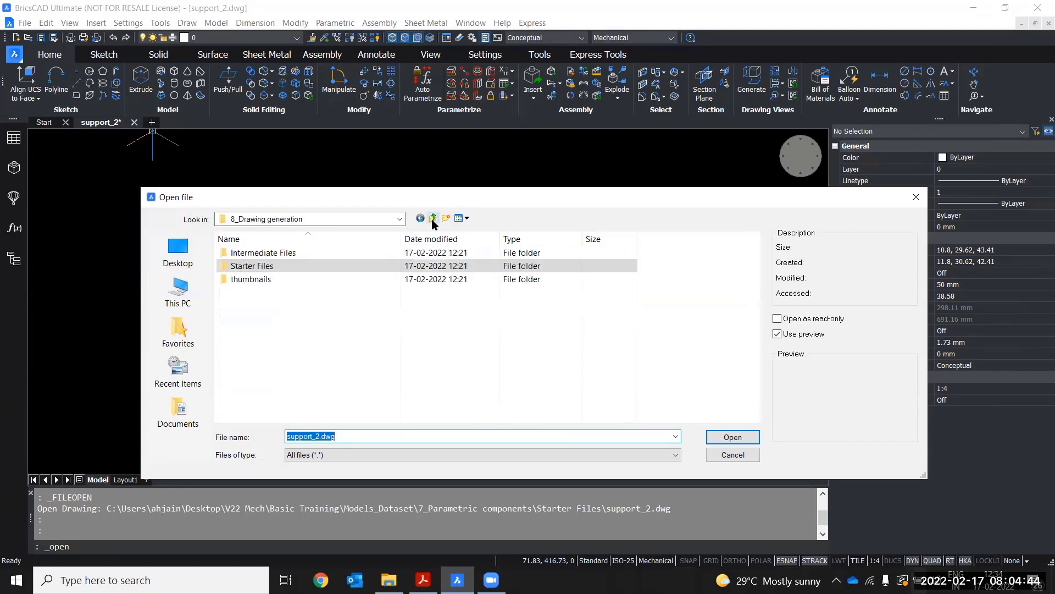
pyautogui.click(432, 218)
pyautogui.doubleClick(269, 333)
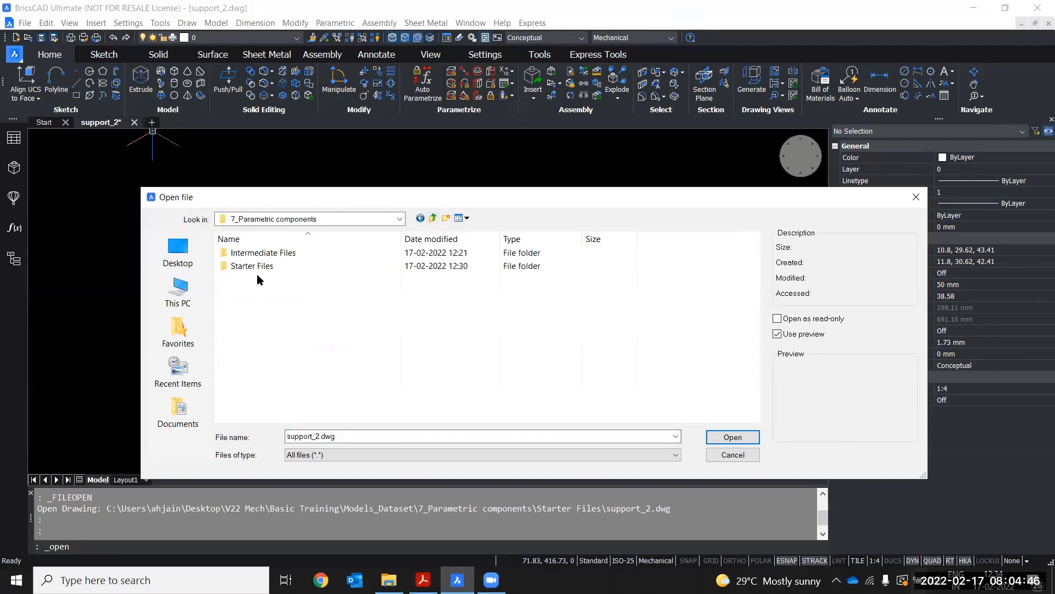
pyautogui.doubleClick(266, 266)
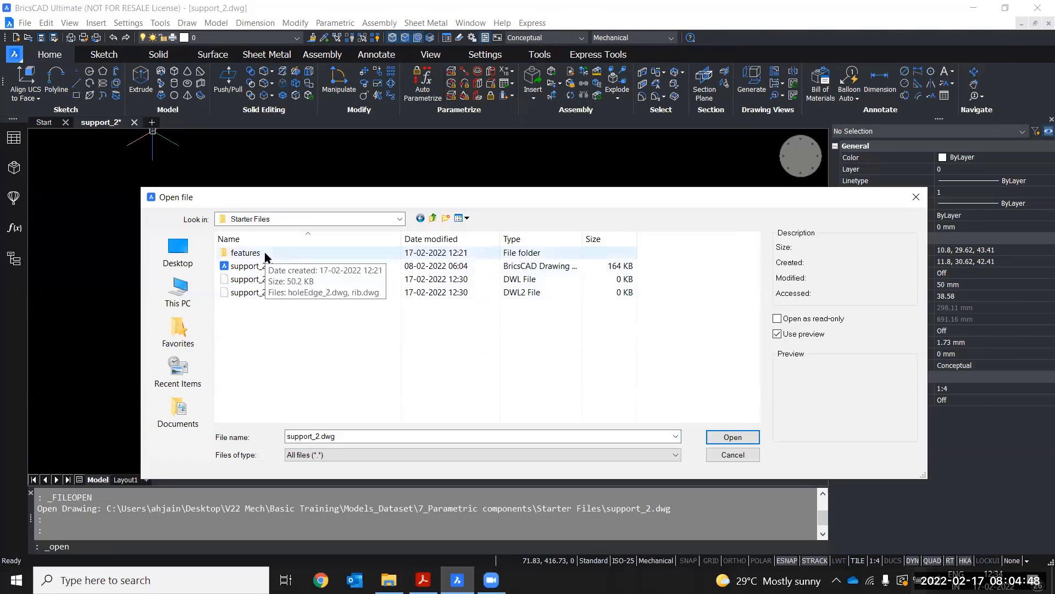
pyautogui.doubleClick(266, 254)
pyautogui.click(239, 256)
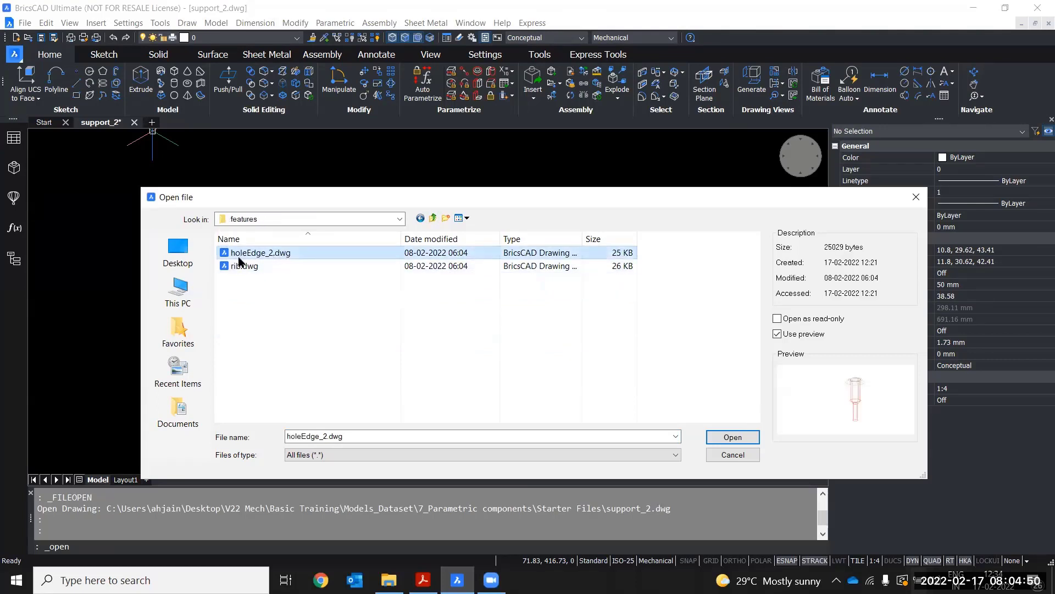
pyautogui.click(748, 440)
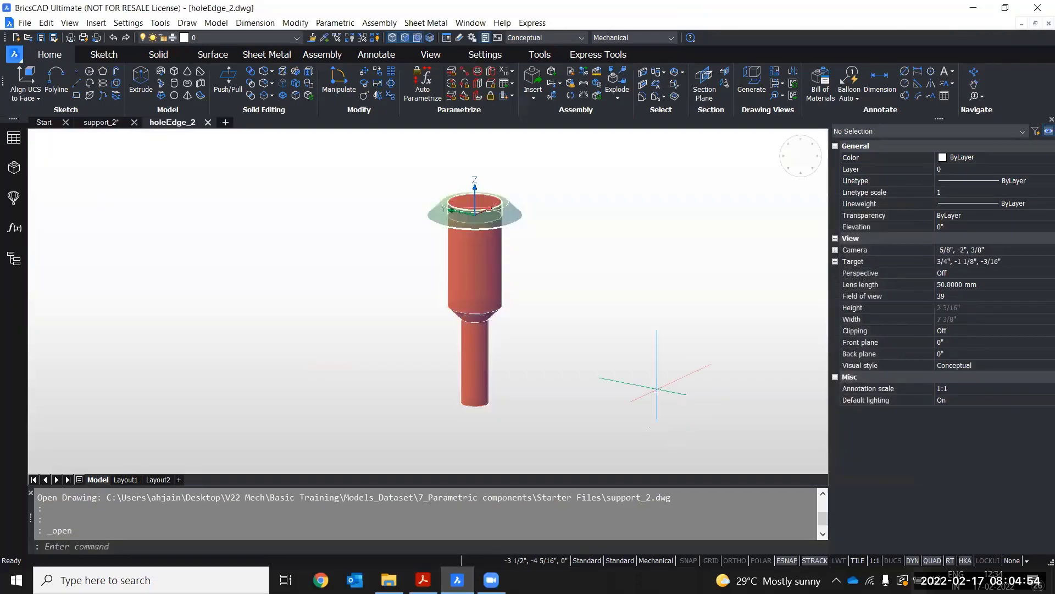
# Open the Layers panel and widen it so the layer names and linetypes are fully shown
pyautogui.moveTo(572, 276); pyautogui.dragTo(523, 298, button='middle')
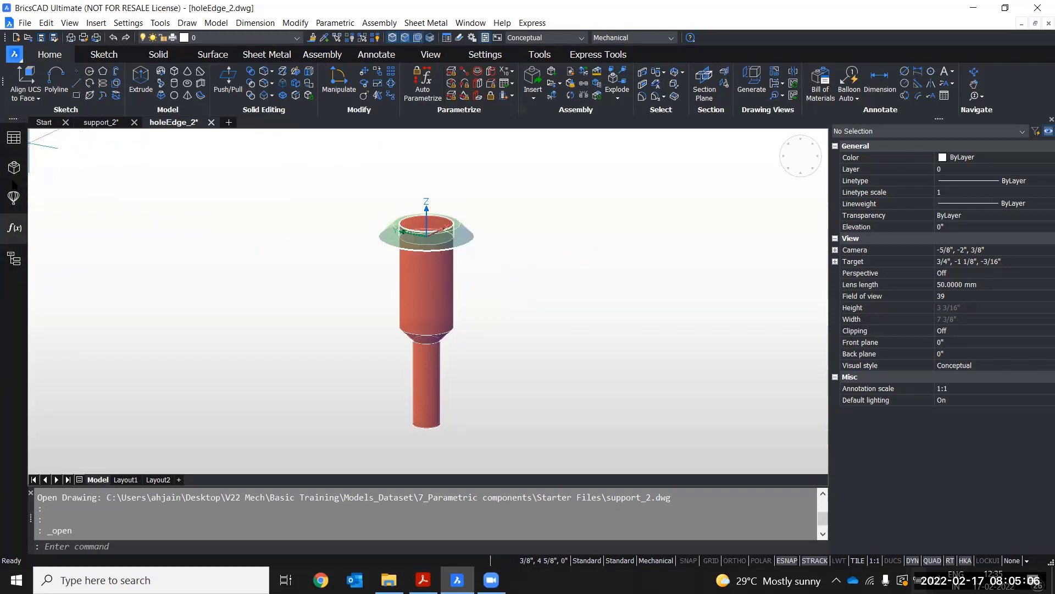
pyautogui.rightClick(996, 84)
pyautogui.moveTo(1000, 99)
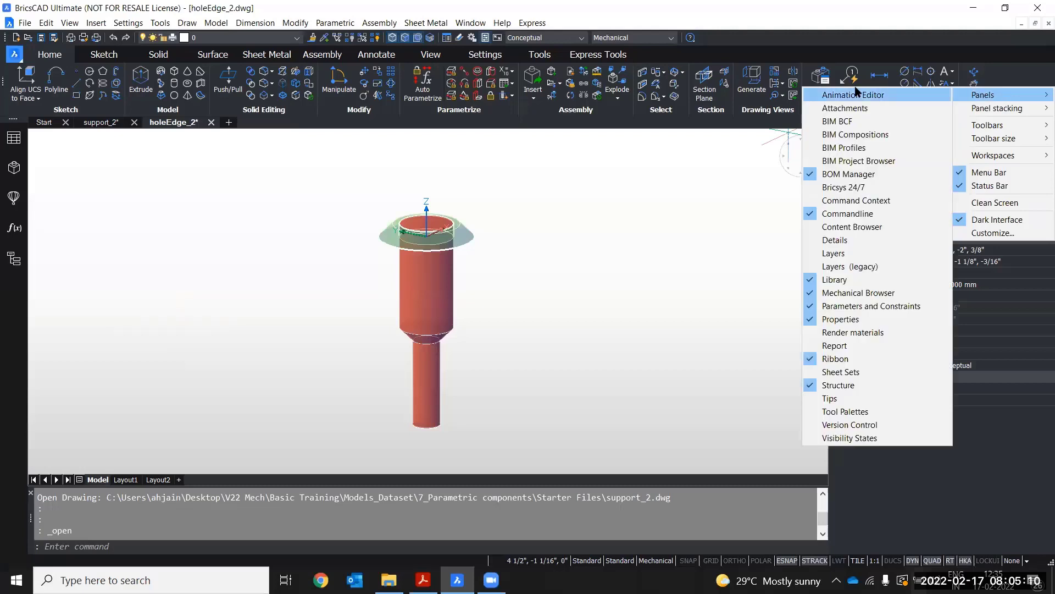
pyautogui.click(850, 253)
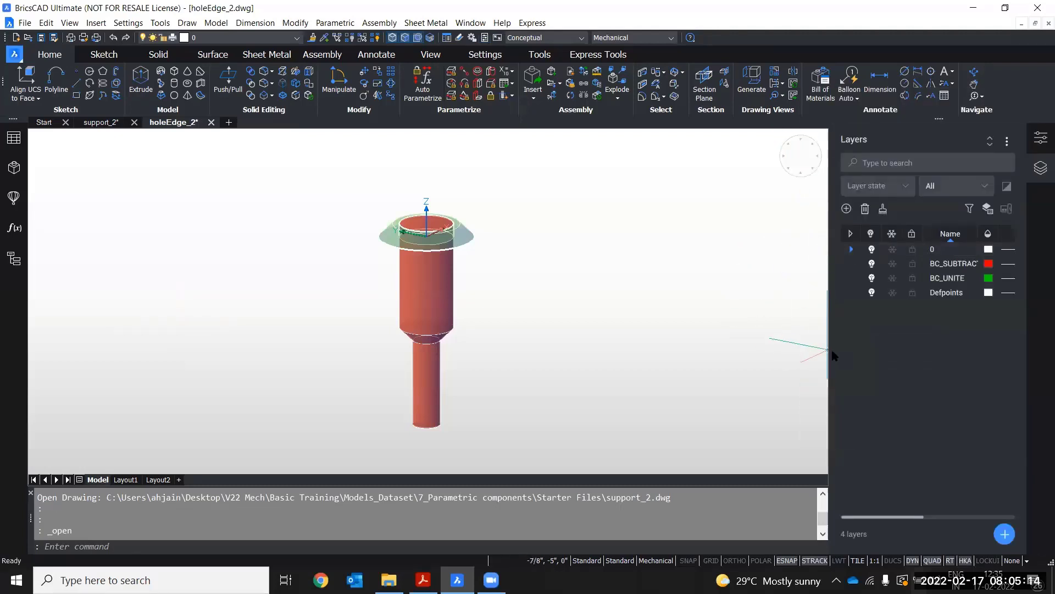
pyautogui.moveTo(832, 352); pyautogui.dragTo(714, 352)
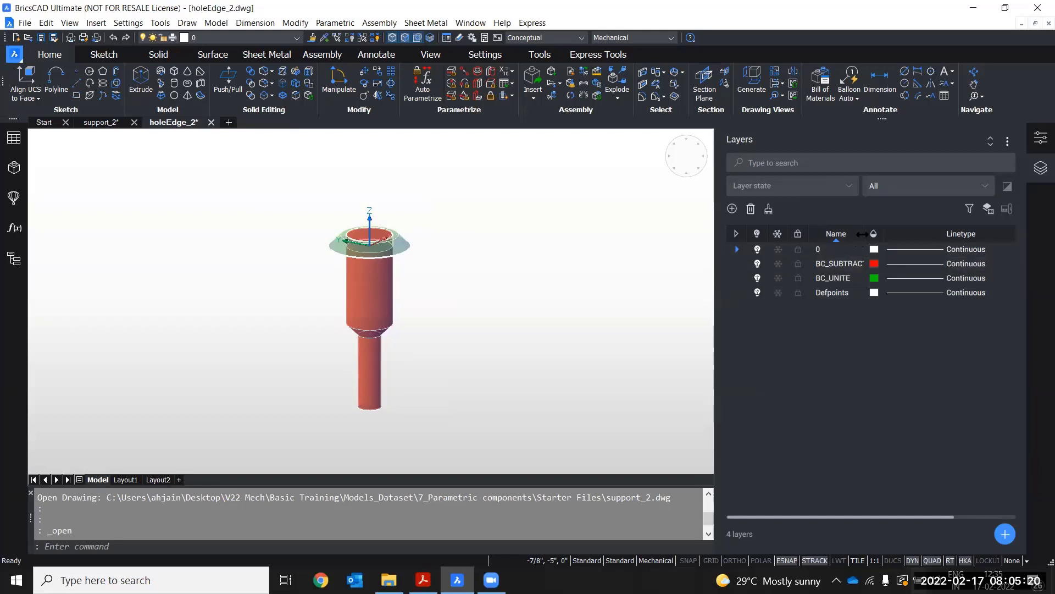
pyautogui.moveTo(867, 234); pyautogui.dragTo(894, 234)
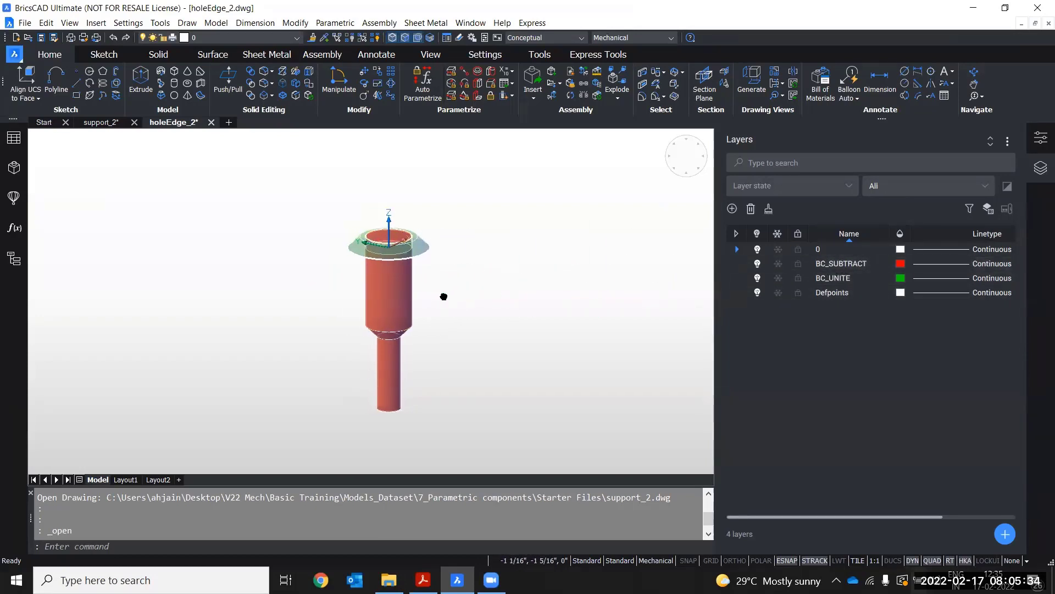
# Turn off layers 0, BC_UNITE and Defpoints to isolate the BC_SUBTRACT body
pyautogui.scroll(2, 393, 294)
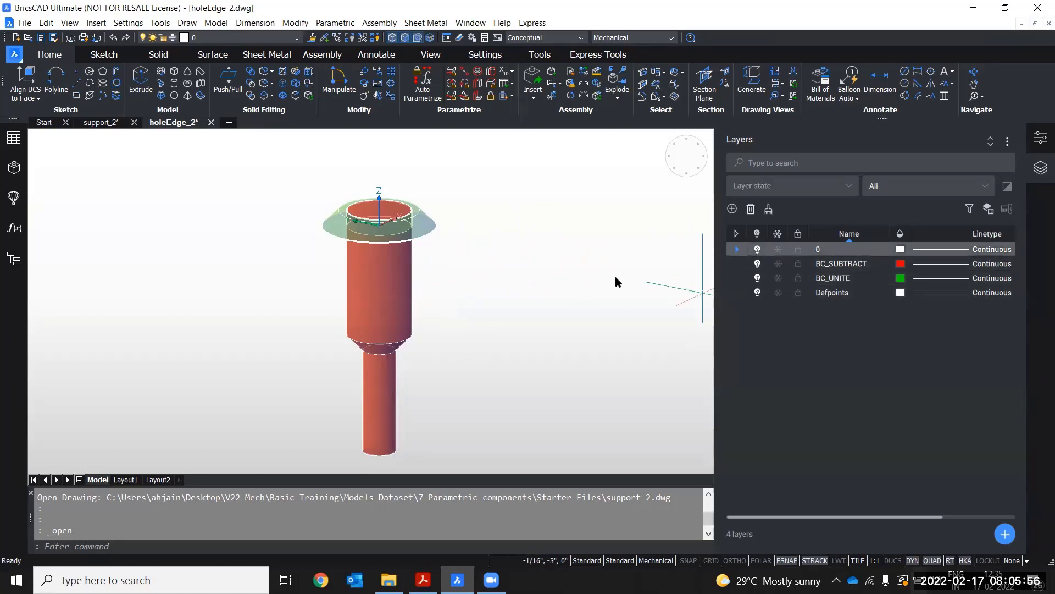
pyautogui.click(758, 249)
pyautogui.click(559, 287)
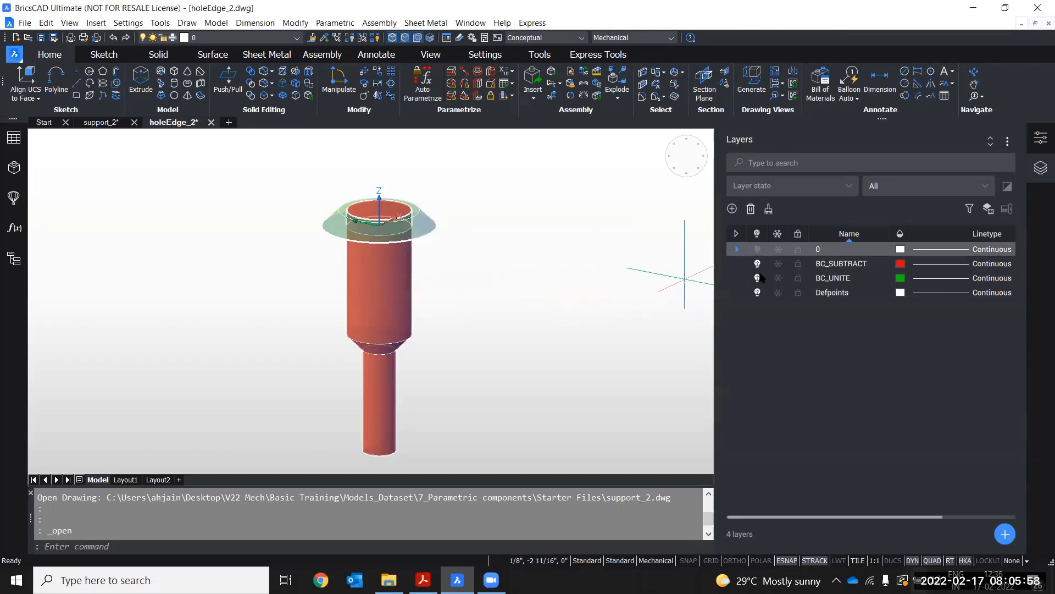
pyautogui.click(758, 293)
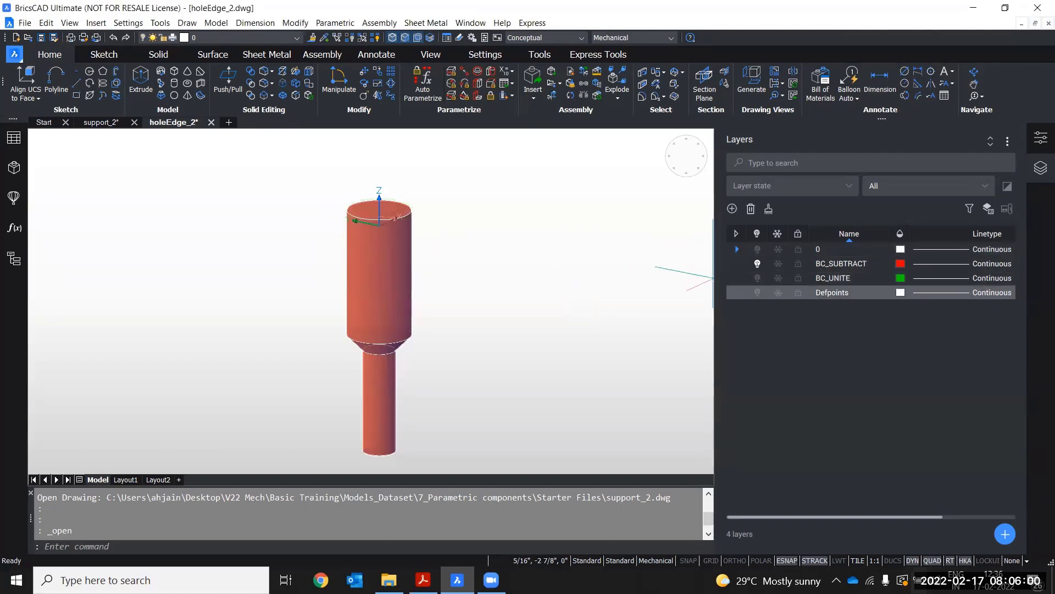
# Hide the BC_SUBTRACT layer and show the BC_UNITE layer instead
pyautogui.keyDown('shift'); pyautogui.moveTo(433, 291); pyautogui.dragTo(418, 251, button='middle'); pyautogui.keyUp('shift')
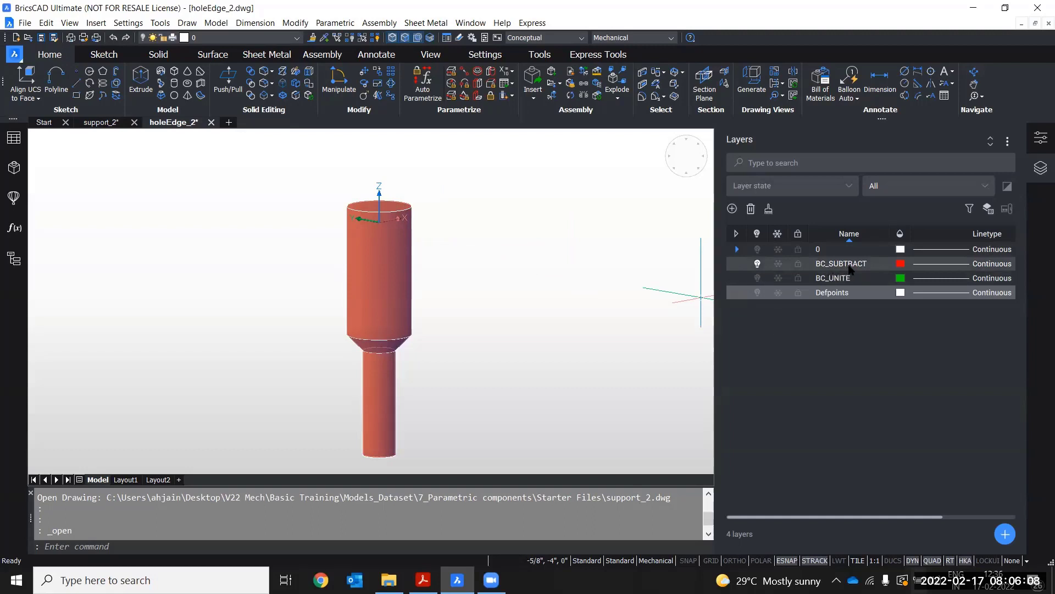
pyautogui.keyDown('shift'); pyautogui.moveTo(541, 259); pyautogui.dragTo(495, 215, button='middle'); pyautogui.keyUp('shift')
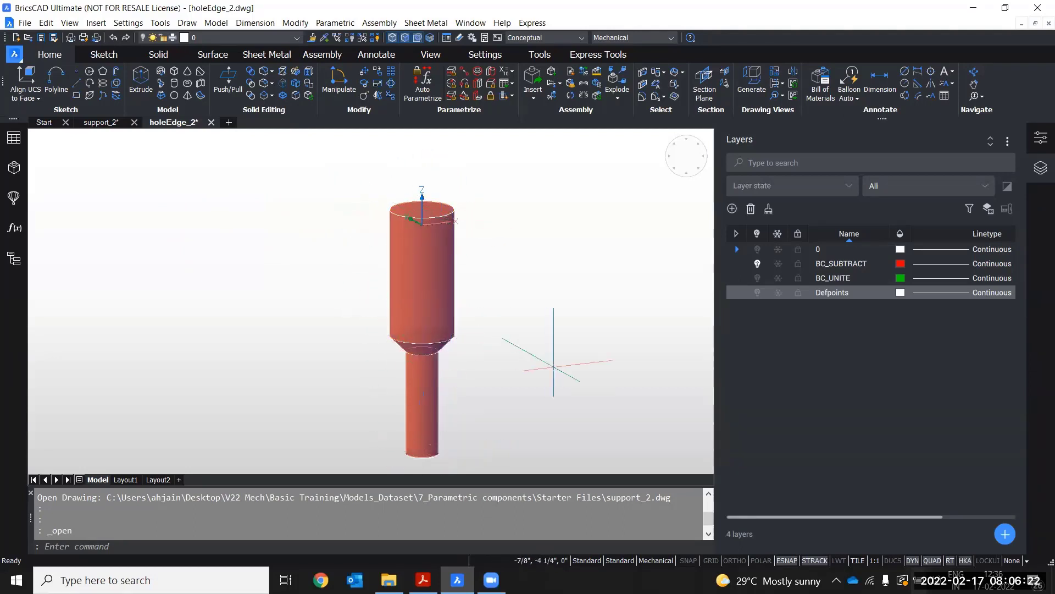
pyautogui.click(758, 263)
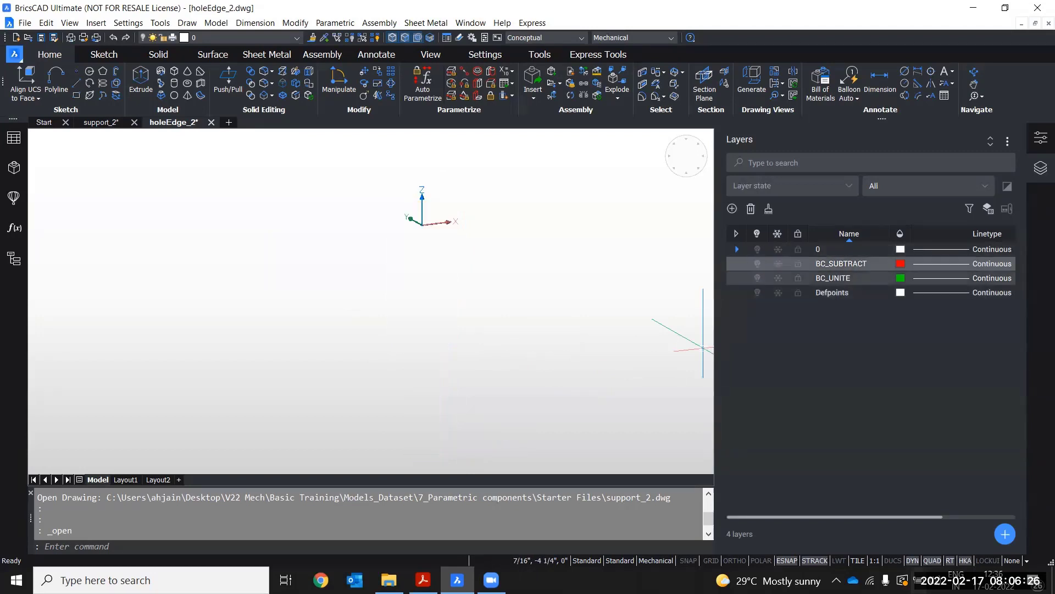
pyautogui.click(757, 278)
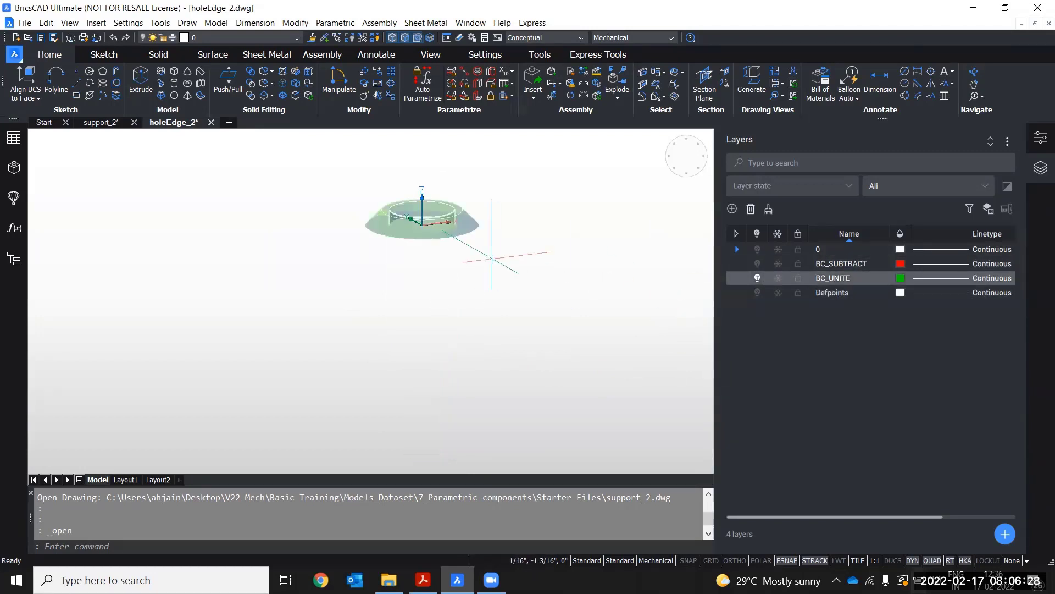
# Examine the BC_UNITE edge body up close from different angles
pyautogui.keyDown('shift'); pyautogui.moveTo(431, 278); pyautogui.dragTo(410, 308, button='middle'); pyautogui.keyUp('shift')
pyautogui.scroll(5, 419, 275)
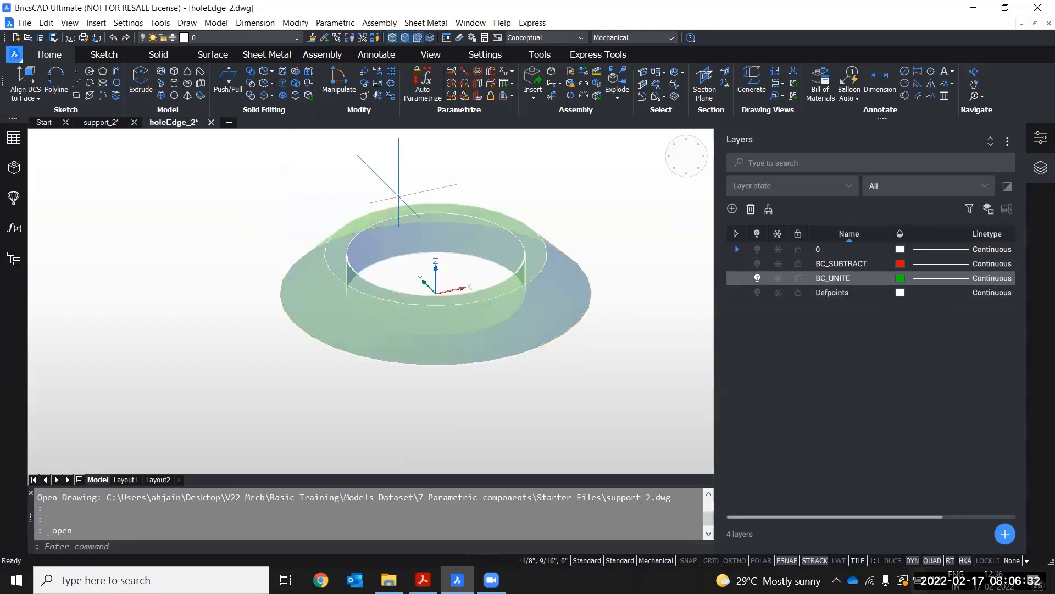
pyautogui.moveTo(542, 224); pyautogui.dragTo(526, 205, button='middle')
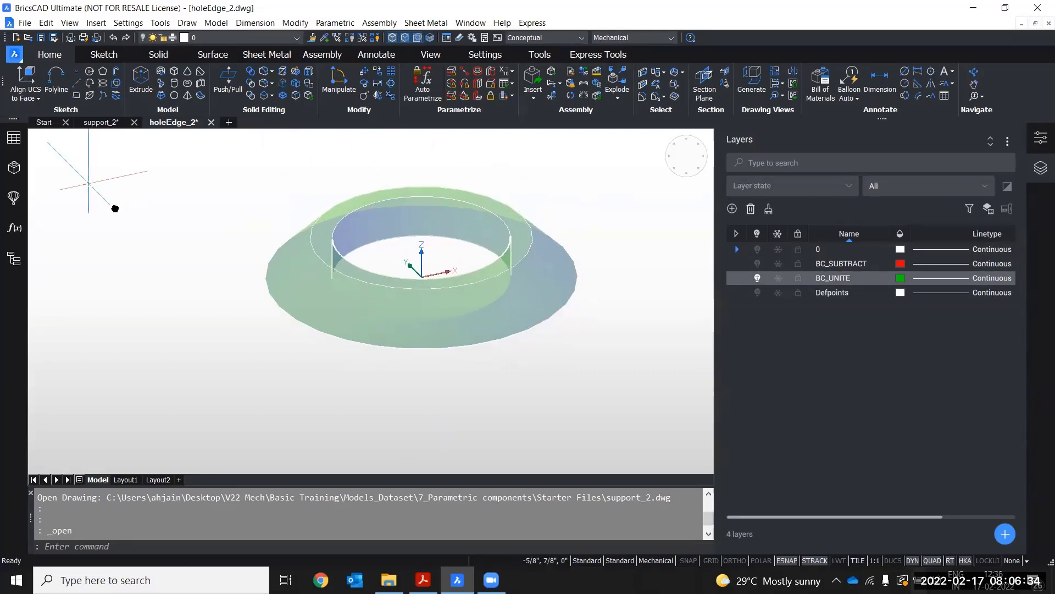
pyautogui.moveTo(97, 185); pyautogui.dragTo(103, 196, button='middle')
pyautogui.scroll(2, 112, 202)
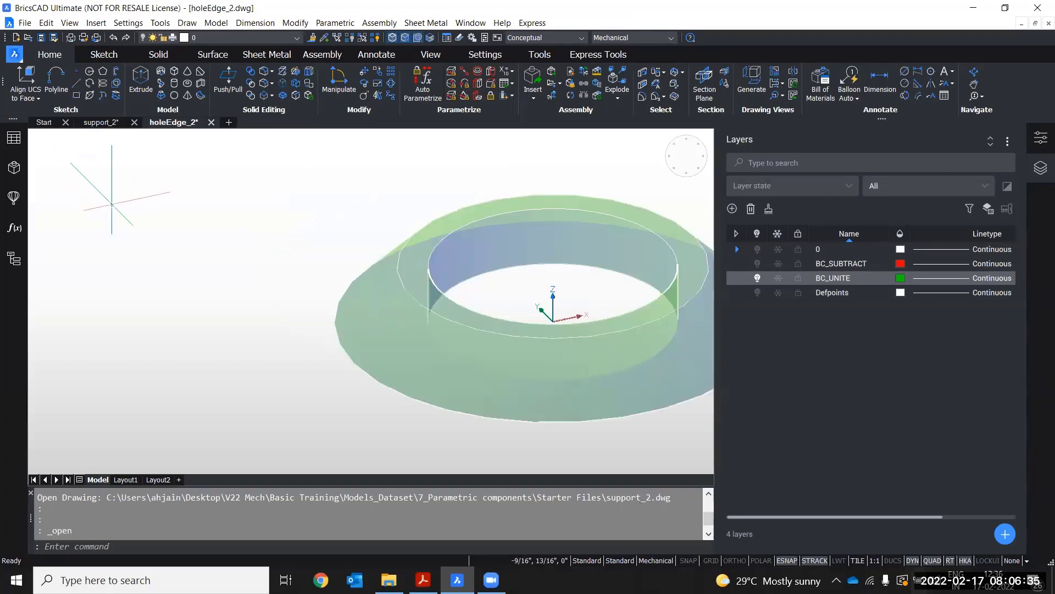
pyautogui.moveTo(611, 249); pyautogui.dragTo(521, 228, button='middle')
# Turn the BC_SUBTRACT and remaining layers back on so the whole component is visible
pyautogui.click(757, 264)
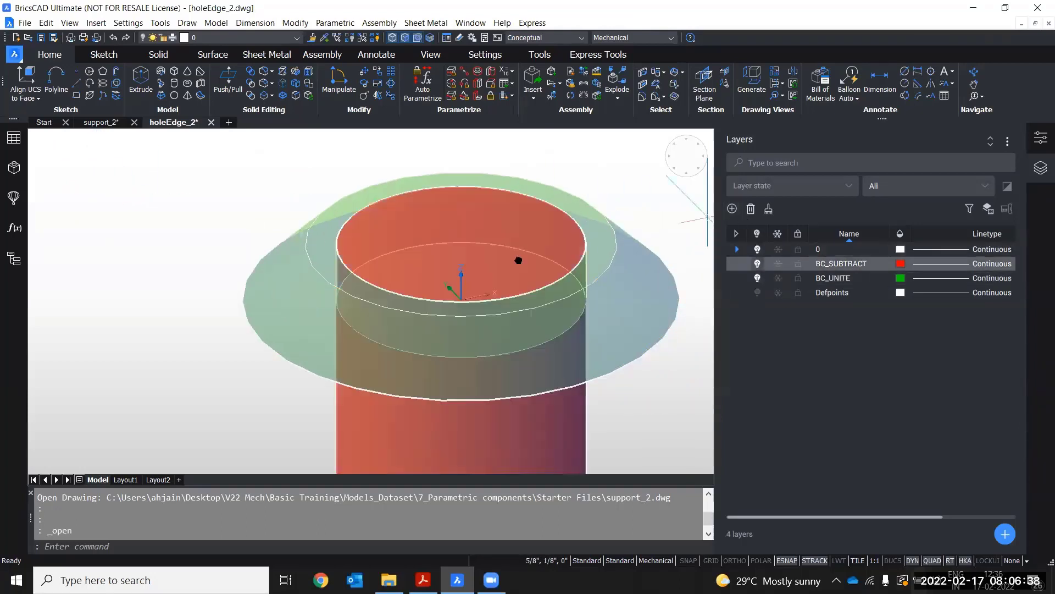
pyautogui.click(758, 292)
pyautogui.moveTo(493, 259); pyautogui.dragTo(459, 215, button='middle')
pyautogui.scroll(-3, 486, 244)
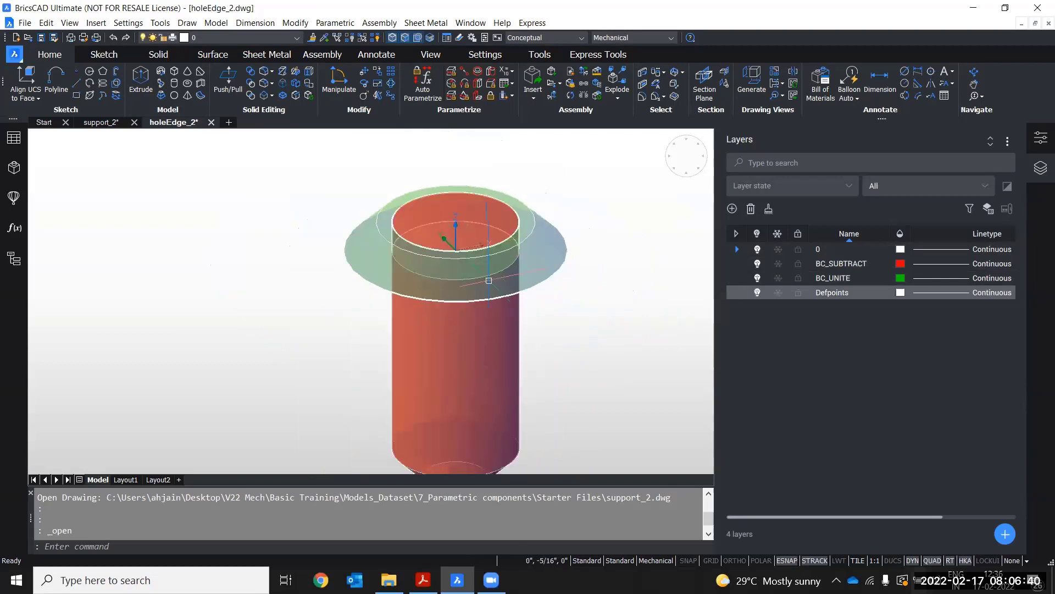
pyautogui.moveTo(528, 324); pyautogui.dragTo(503, 244, button='middle')
pyautogui.scroll(-1, 486, 209)
# Open the Mechanical Browser and select the HoleWithEdge Diameter parameter to inspect its properties
pyautogui.click(15, 168)
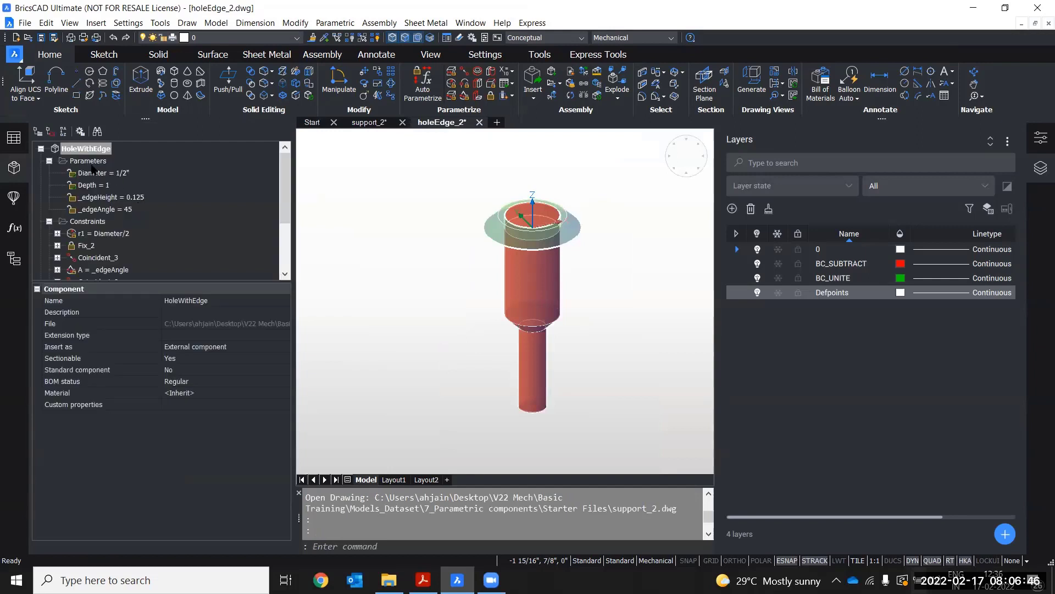
pyautogui.click(84, 162)
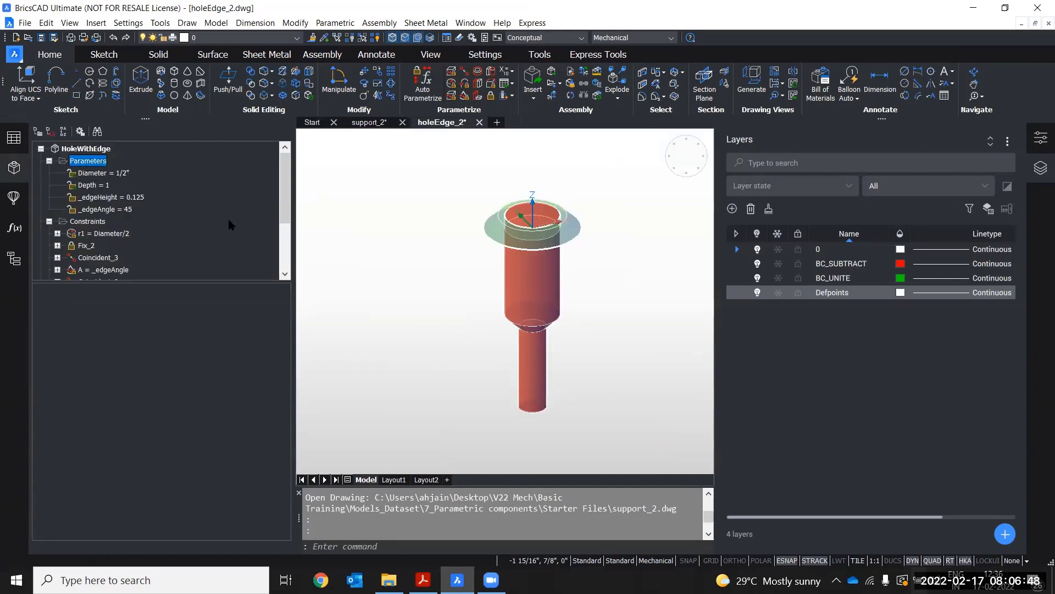
pyautogui.moveTo(400, 262); pyautogui.dragTo(383, 263, button='middle')
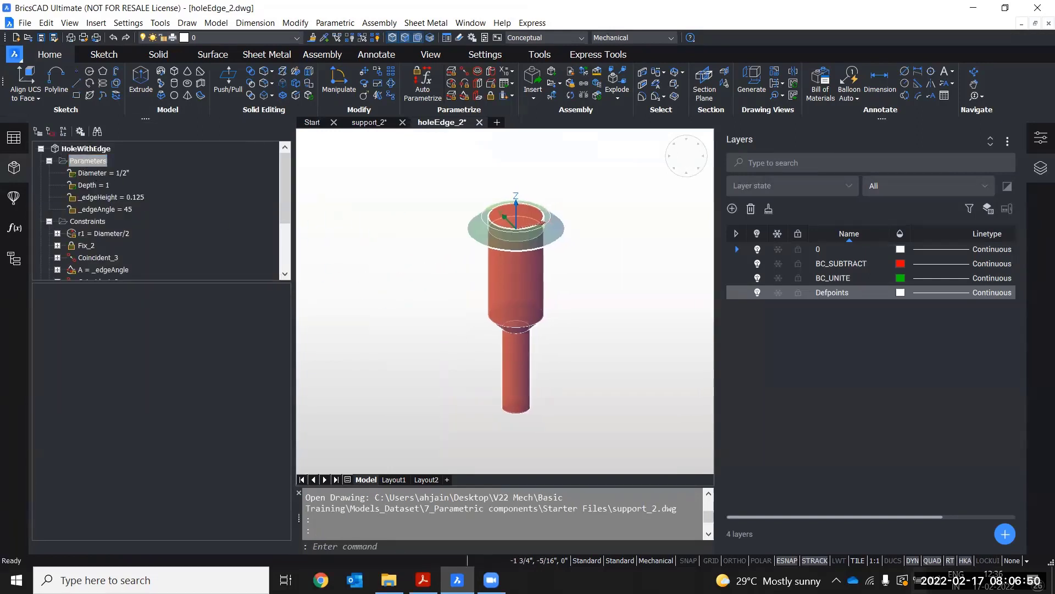
pyautogui.click(87, 175)
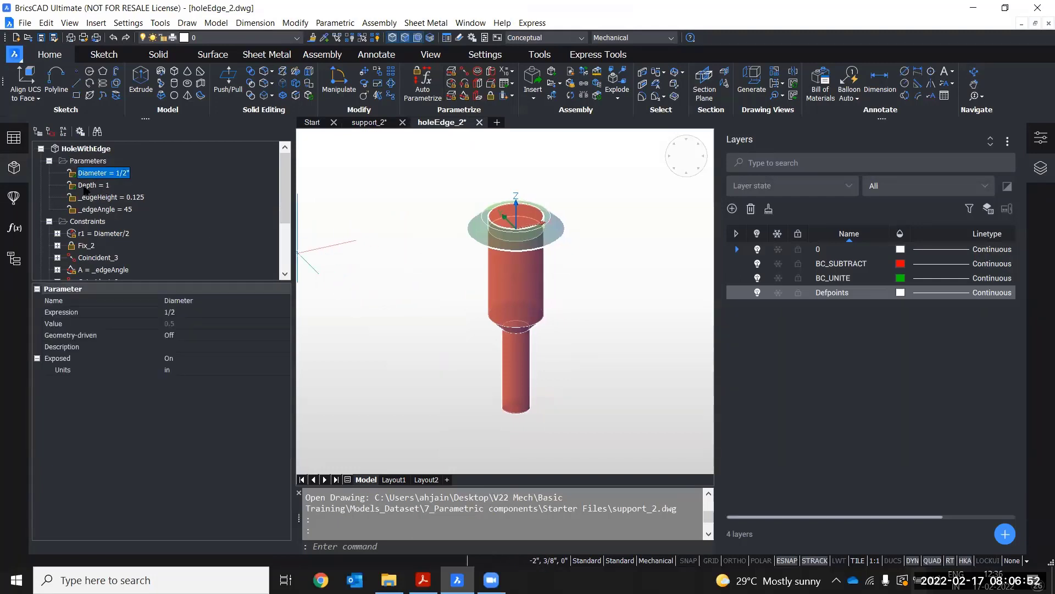
# Step through the Depth, _edgeHeight and _edgeAngle parameters to view their properties
pyautogui.click(94, 186)
pyautogui.press('Down')
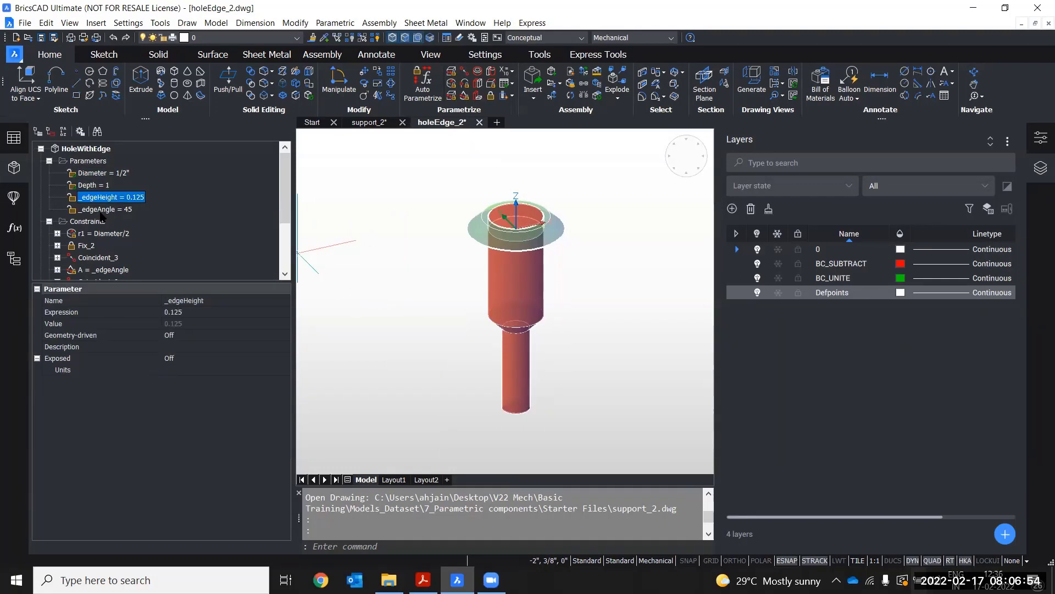
pyautogui.press('Down')
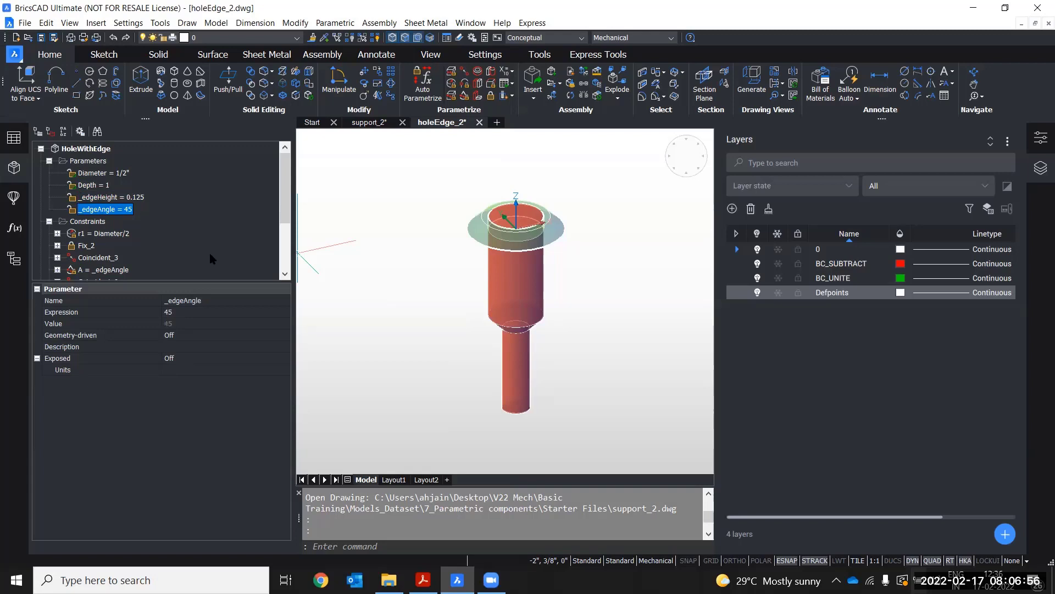
# Set the HoleWithEdge Diameter parameter expression to 1/4
pyautogui.click(94, 173)
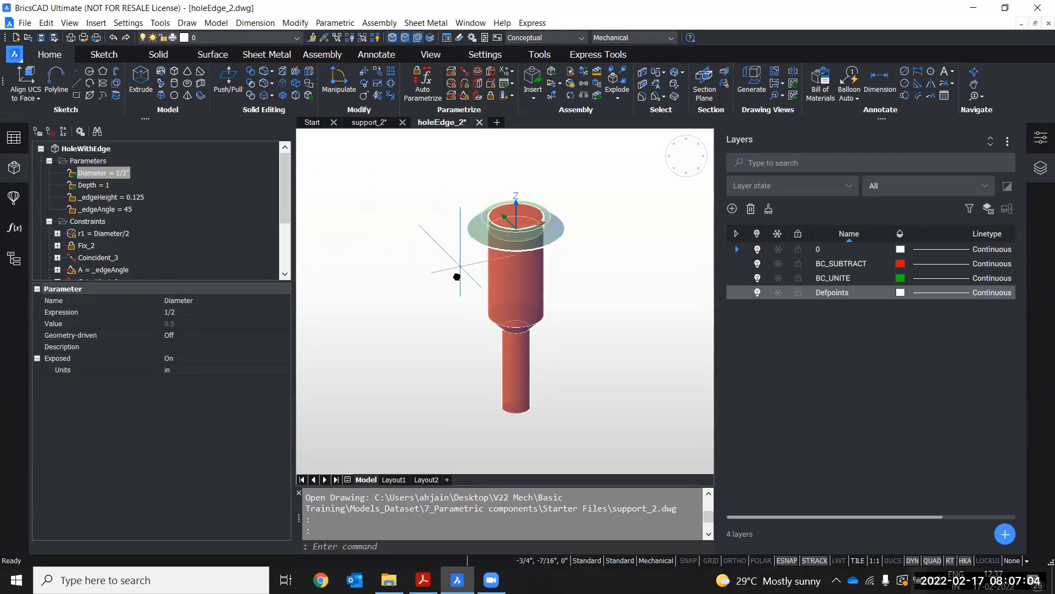
pyautogui.moveTo(457, 274); pyautogui.dragTo(451, 280, button='middle')
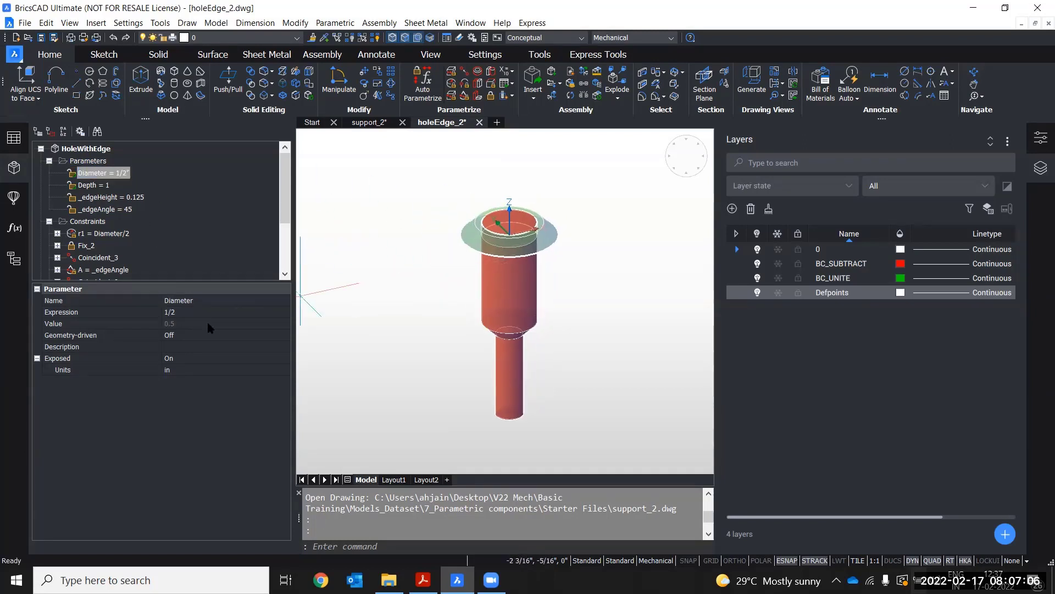
pyautogui.click(186, 313)
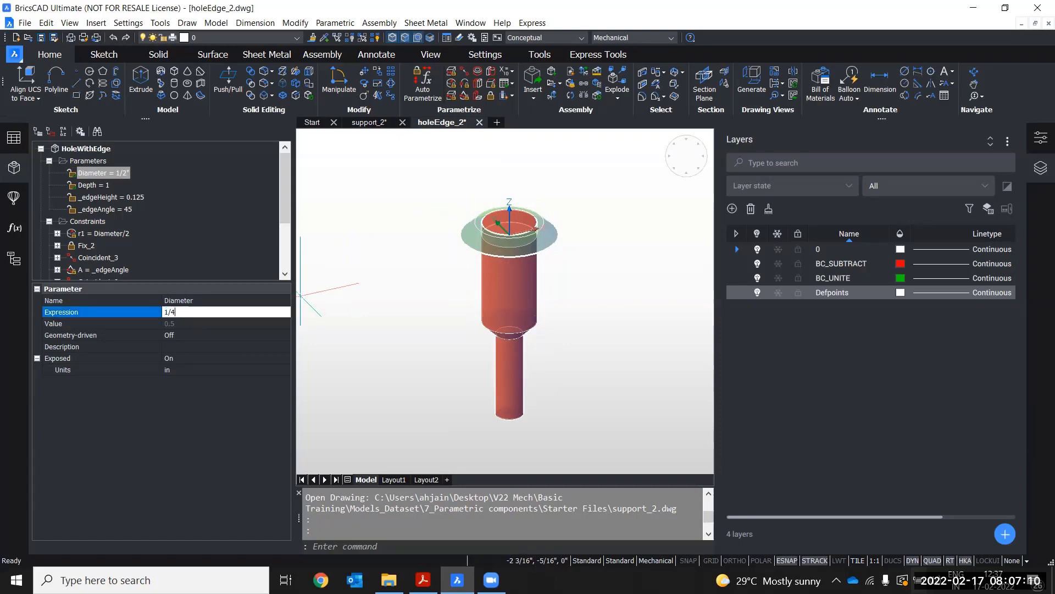
pyautogui.press('Return')
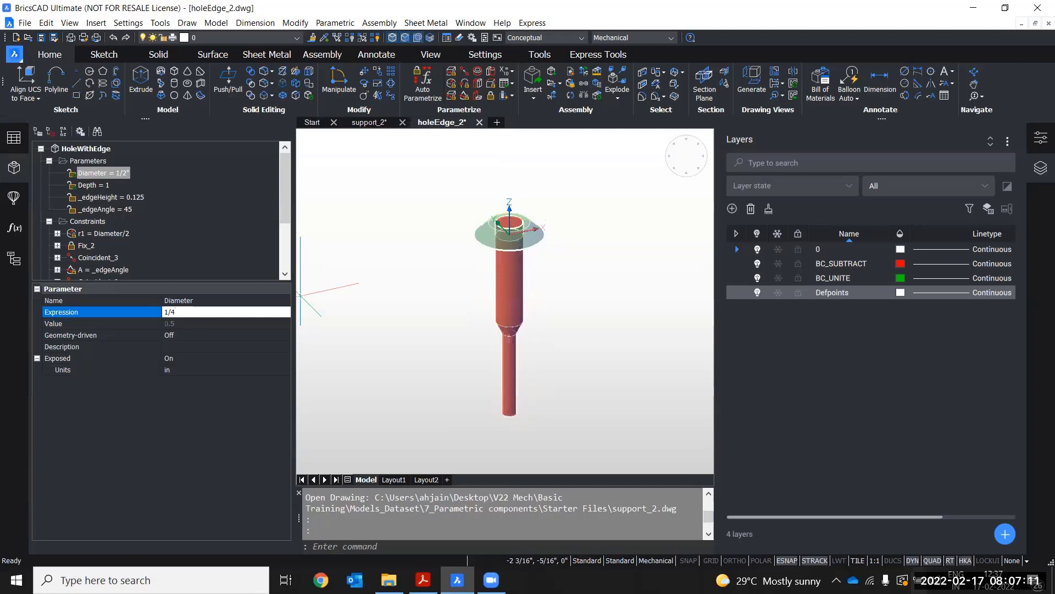
pyautogui.click(183, 325)
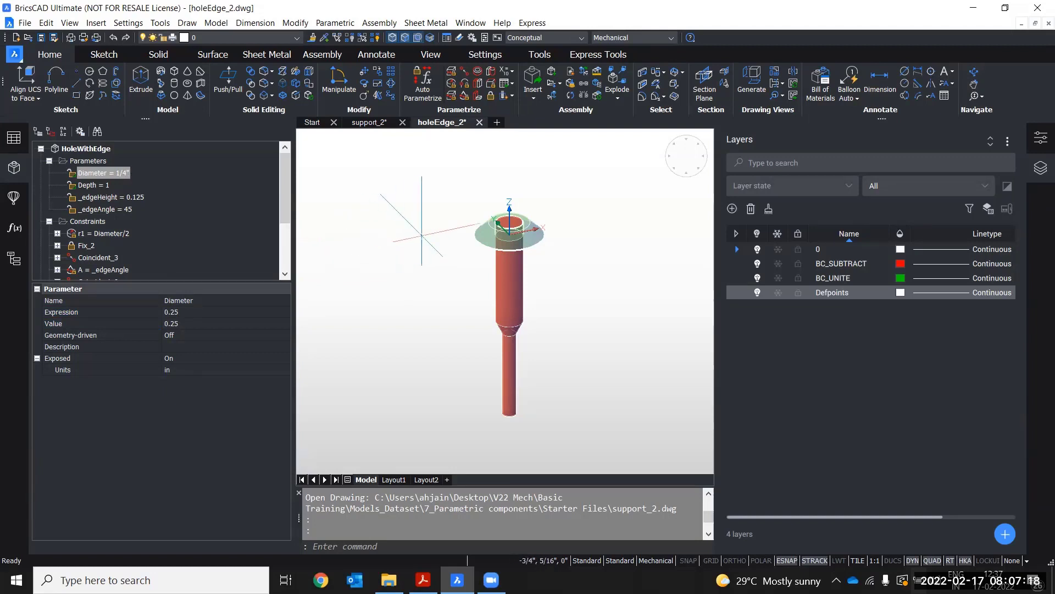
# Set the _edgeAngle parameter expression to 55
pyautogui.scroll(3, 513, 240)
pyautogui.scroll(-3, 525, 236)
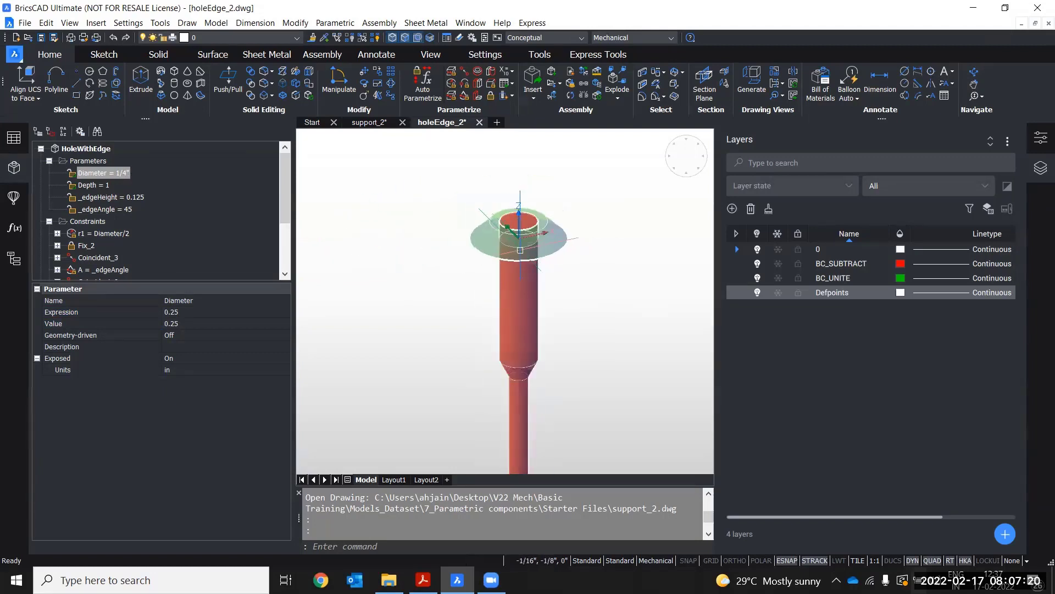
pyautogui.moveTo(514, 234); pyautogui.dragTo(499, 179, button='middle')
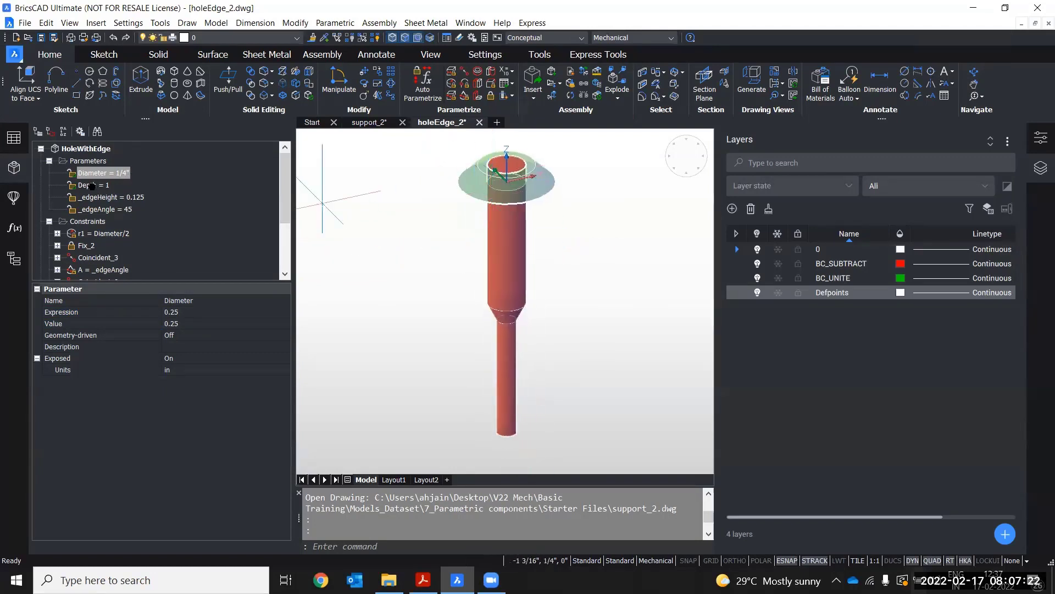
pyautogui.click(104, 209)
pyautogui.click(176, 313)
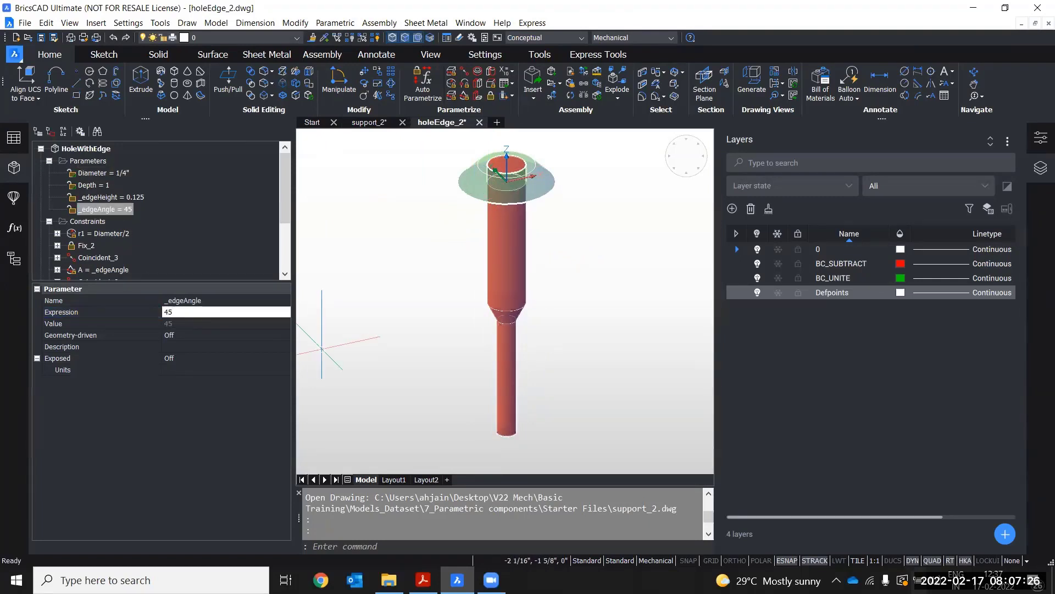
pyautogui.write('55')
pyautogui.press('Escape')
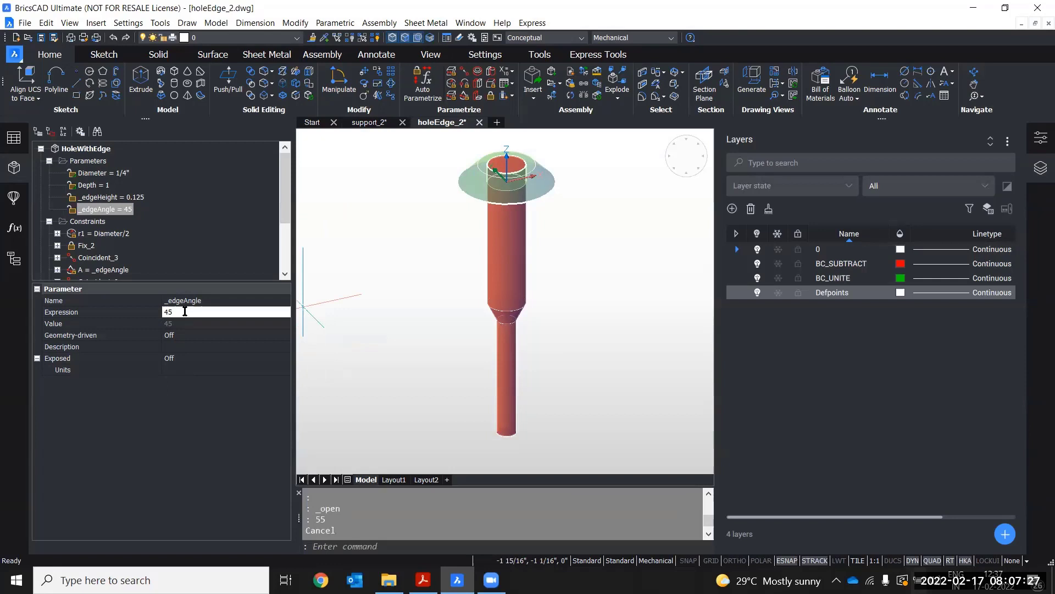
pyautogui.click(154, 312)
pyautogui.write('55')
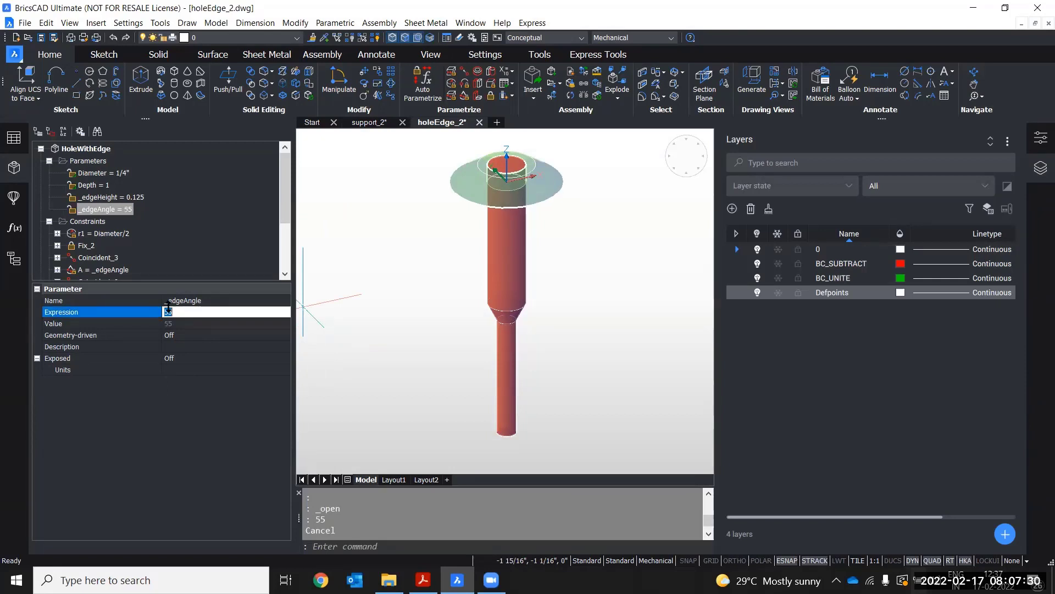
pyautogui.press('Return')
# Undo the Diameter and _edgeAngle parameter changes
pyautogui.scroll(2, 504, 184)
pyautogui.scroll(-3, 505, 182)
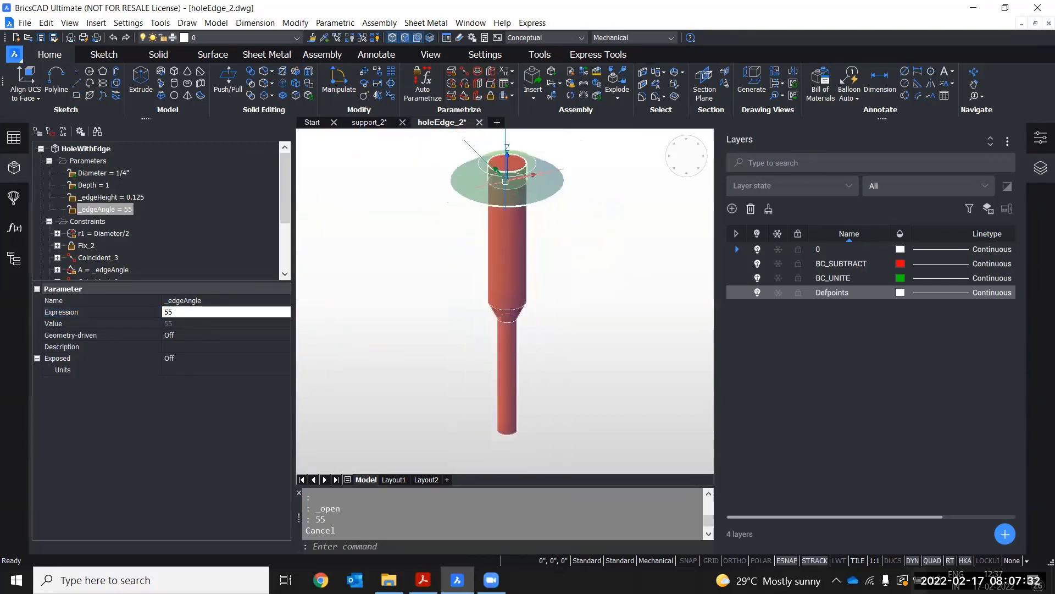
pyautogui.hotkey('ctrl', 'z')
pyautogui.hotkey('ctrl', 'z')
pyautogui.hotkey('ctrl', 'z')
pyautogui.hotkey('ctrl', 'z')
pyautogui.hotkey('ctrl', 'z')
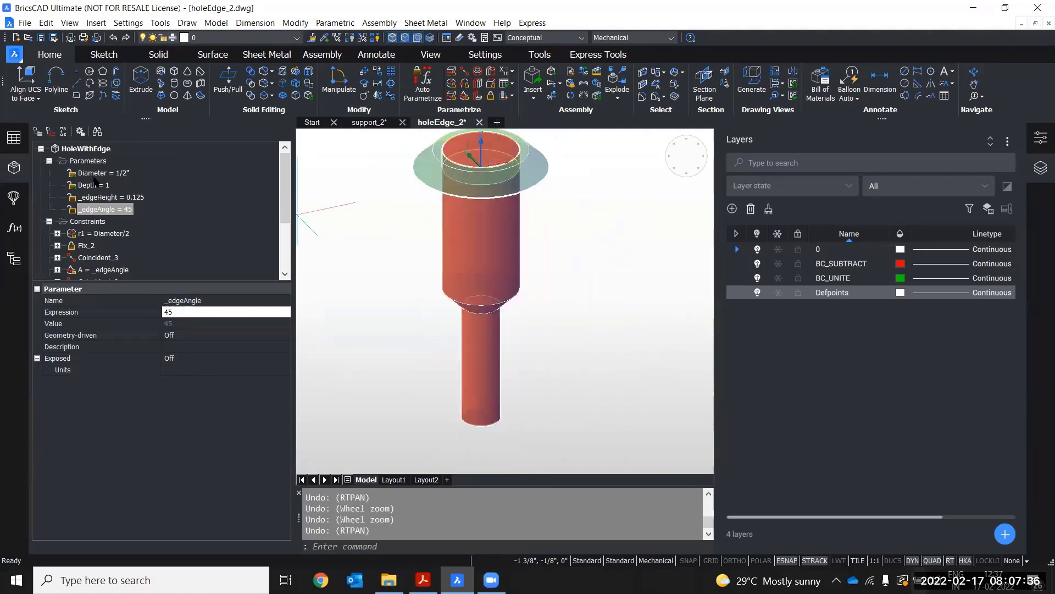
# Review the Depth, _edgeHeight, _edgeAngle and Diameter parameters again in the Mechanical Browser
pyautogui.click(92, 186)
pyautogui.click(108, 197)
pyautogui.click(114, 210)
pyautogui.click(107, 196)
pyautogui.click(93, 185)
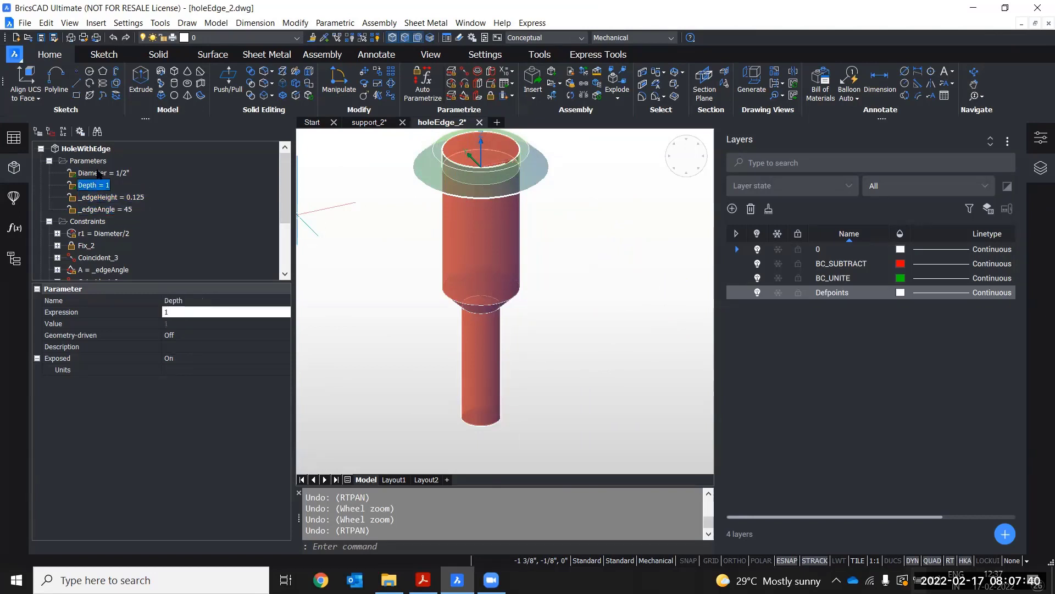
pyautogui.click(102, 173)
# Close the holeEdge_2 drawing and return to the support_2 drawing
pyautogui.moveTo(371, 232); pyautogui.dragTo(385, 257, button='middle')
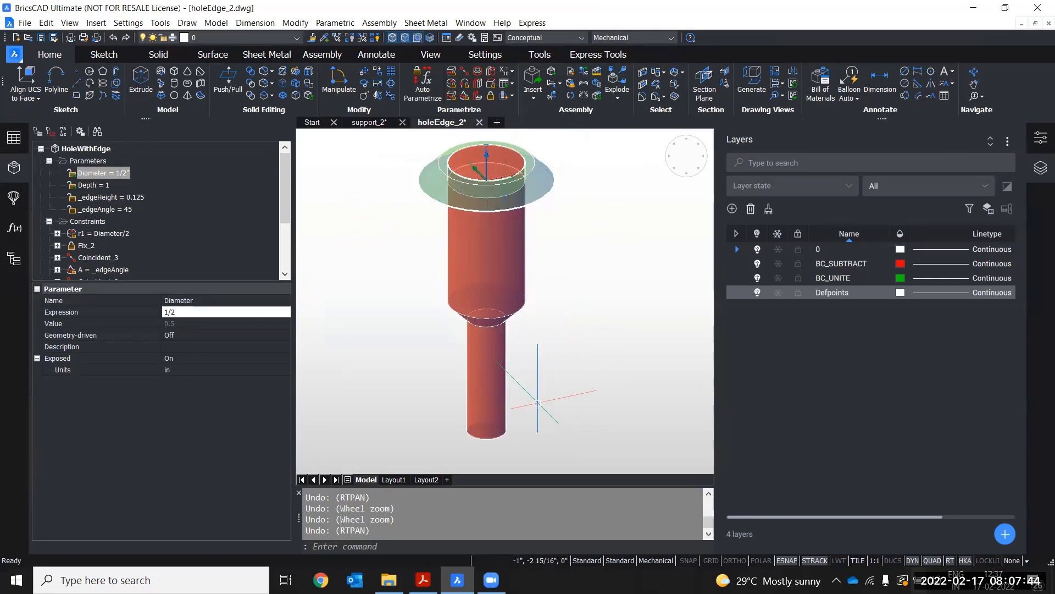
pyautogui.click(479, 122)
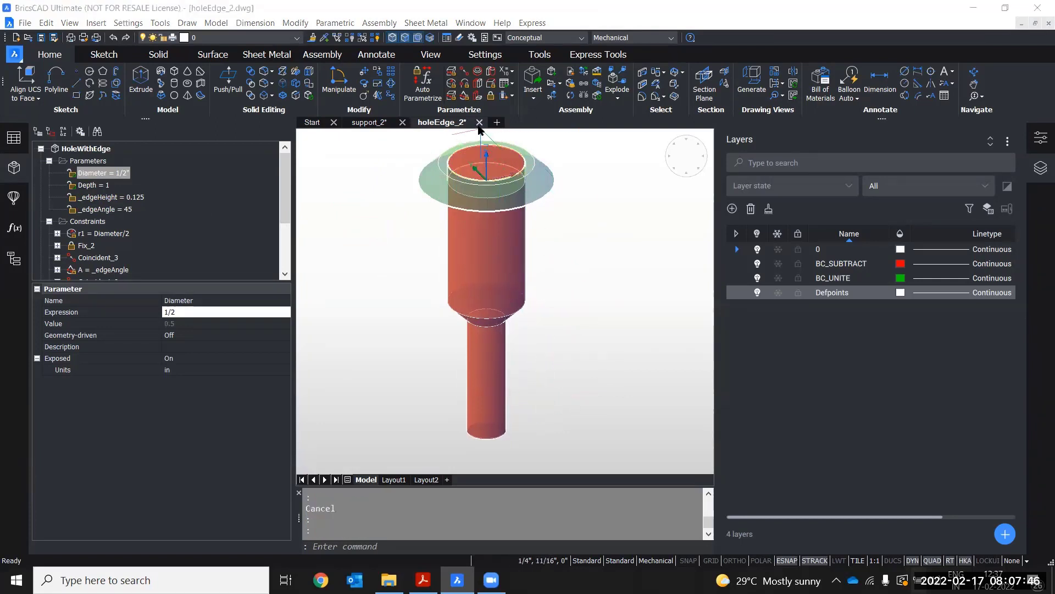
pyautogui.click(561, 287)
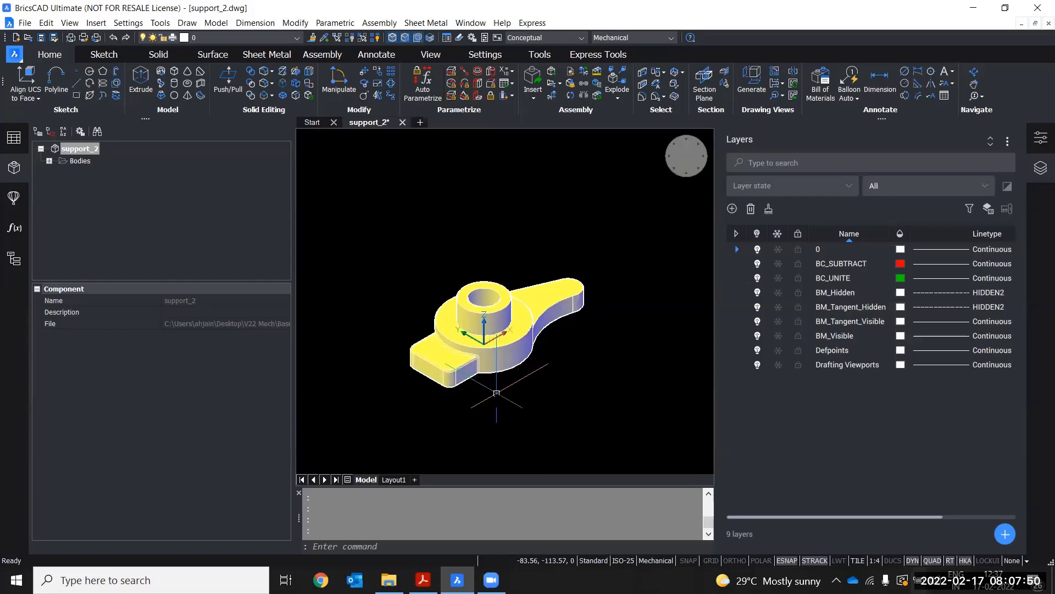
# Start inserting a component with BMINSERT and choose holeEdge_2.dwg from the features folder
pyautogui.keyDown('shift'); pyautogui.moveTo(494, 391); pyautogui.dragTo(508, 374, button='middle'); pyautogui.keyUp('shift')
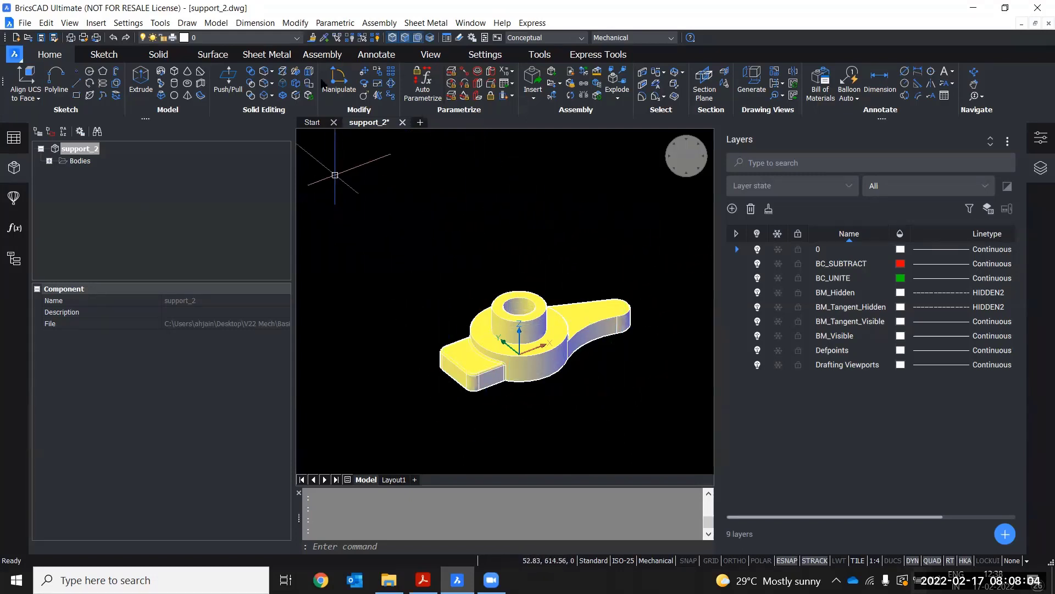
pyautogui.click(318, 57)
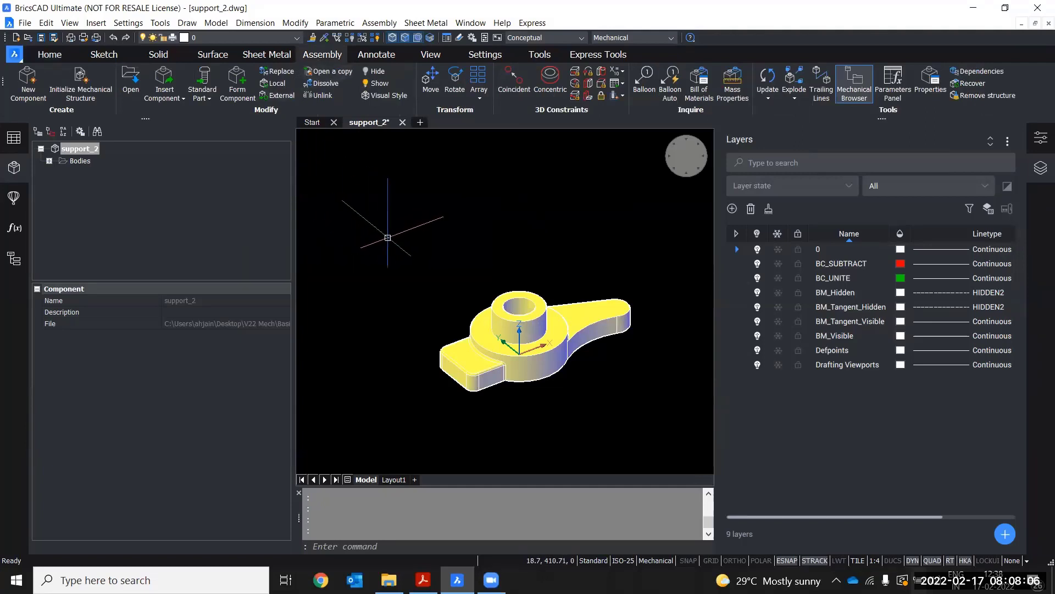
pyautogui.click(165, 97)
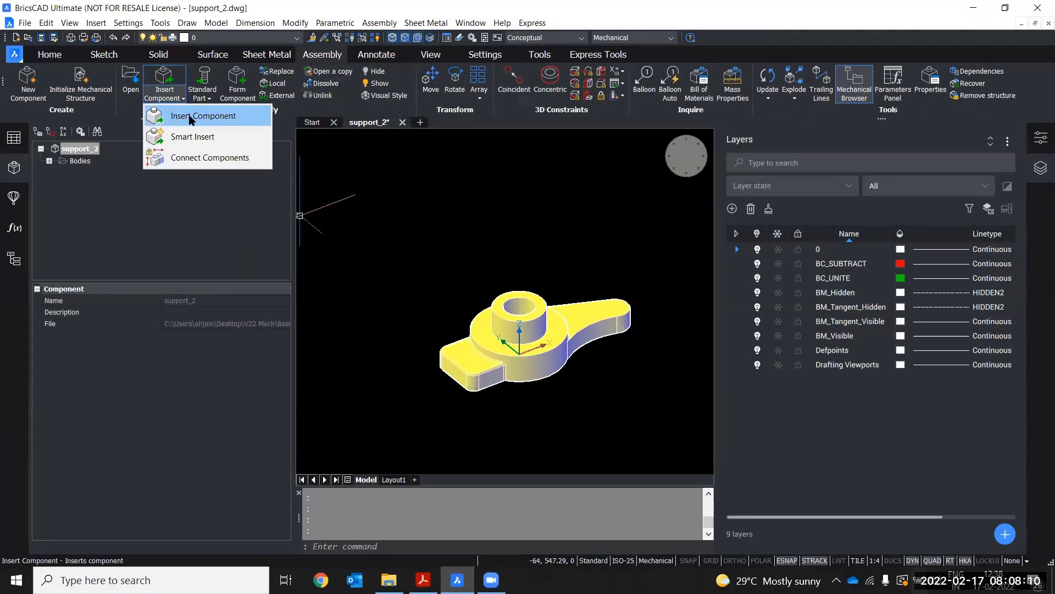
pyautogui.click(191, 118)
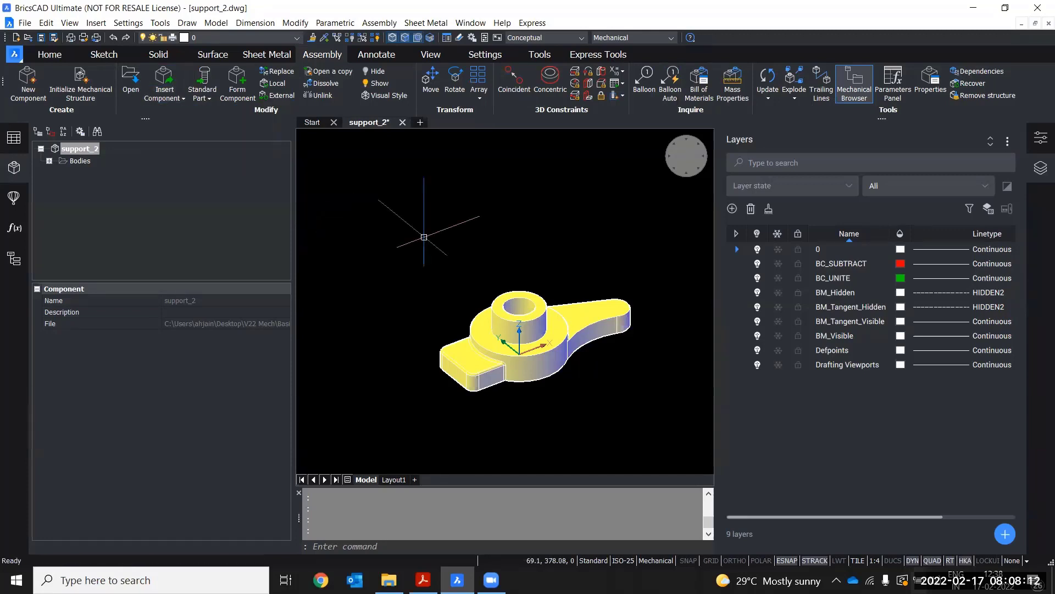
pyautogui.write('BMINSERT')
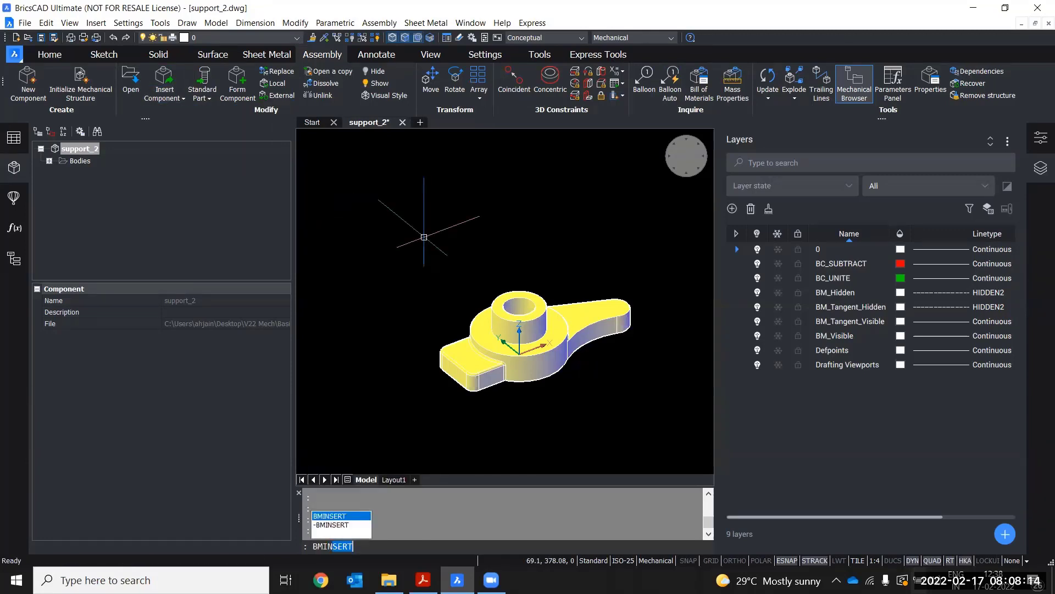
pyautogui.press('Return')
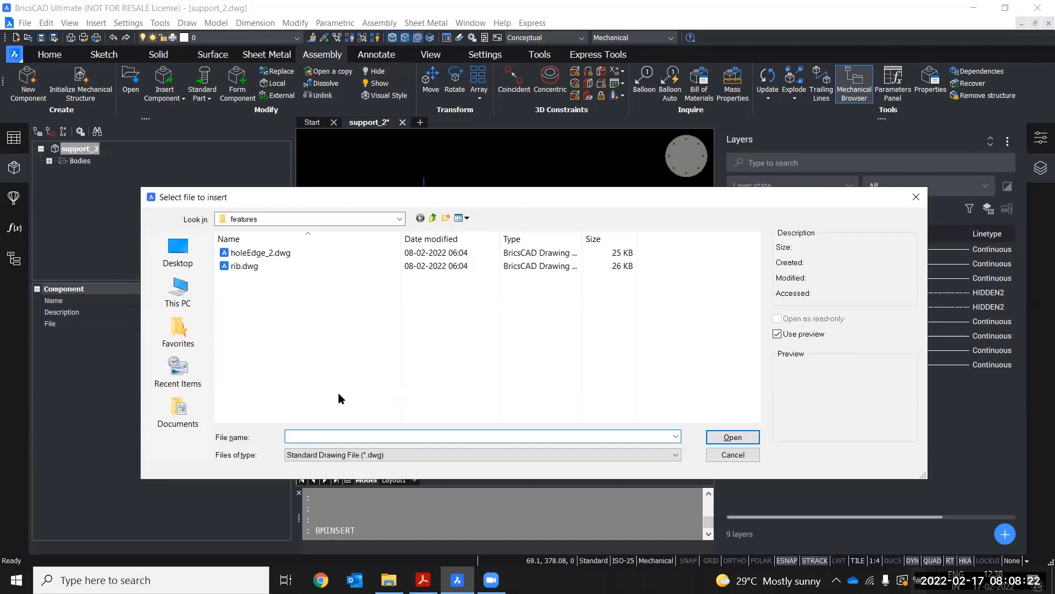
pyautogui.click(276, 256)
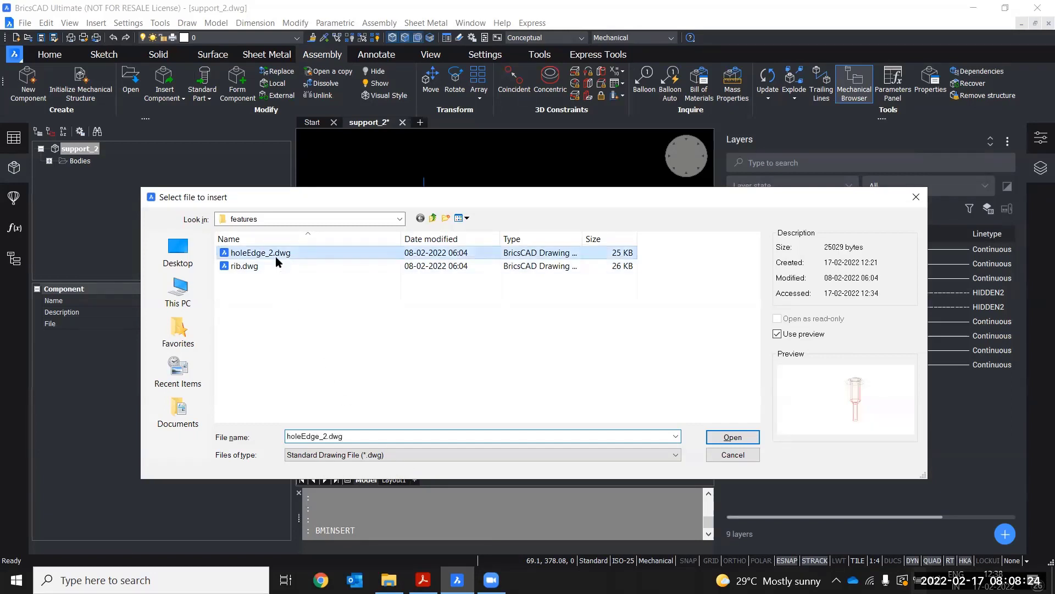
pyautogui.click(732, 437)
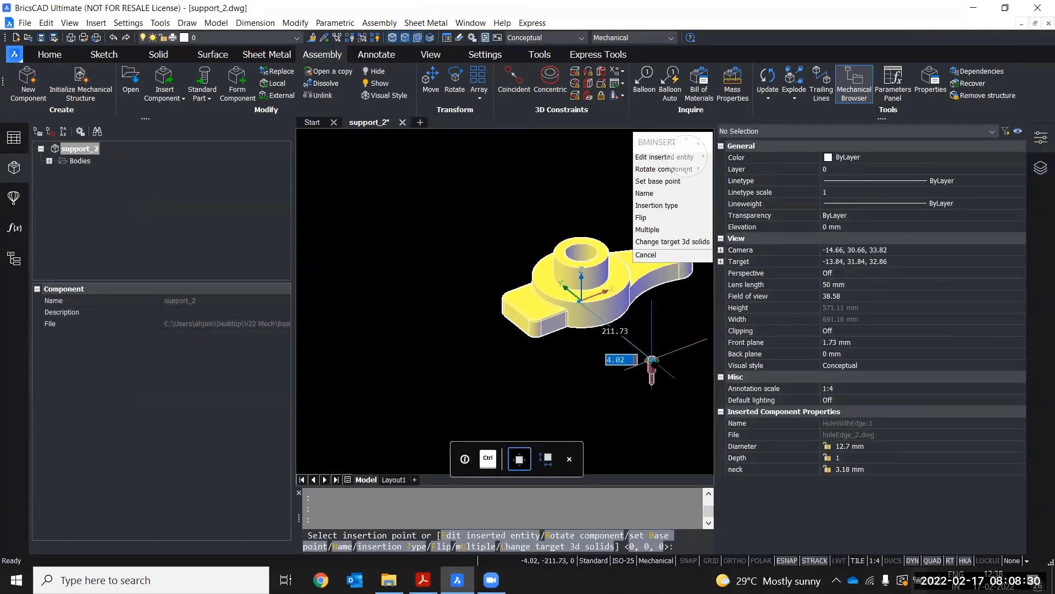
# Hide the Properties panel while positioning the hole component near support_2
pyautogui.scroll(2, 469, 369)
pyautogui.scroll(1, 468, 371)
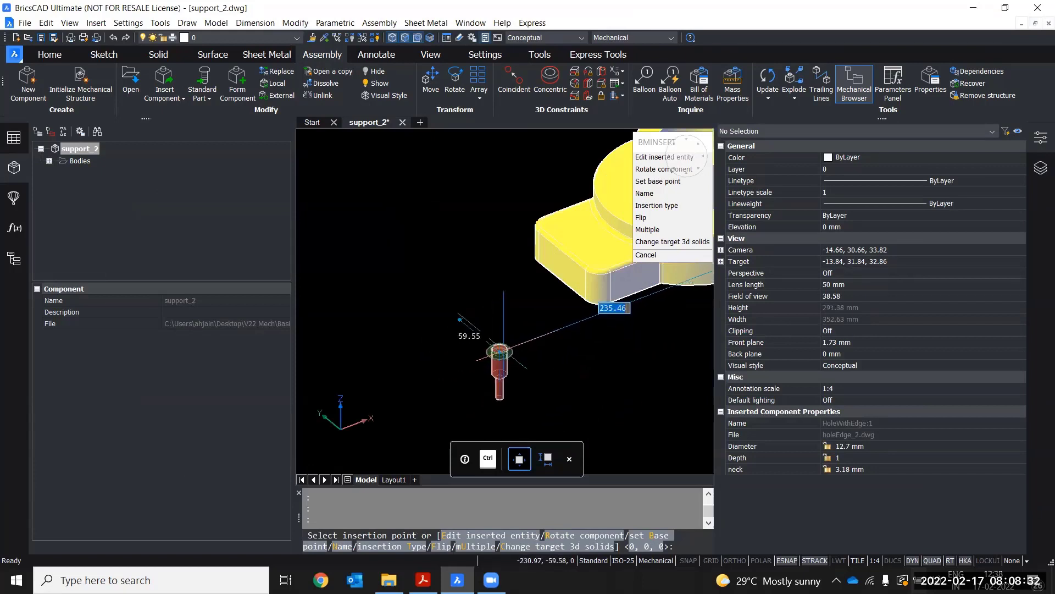
pyautogui.moveTo(511, 348); pyautogui.dragTo(406, 387, button='middle')
pyautogui.scroll(-1, 407, 388)
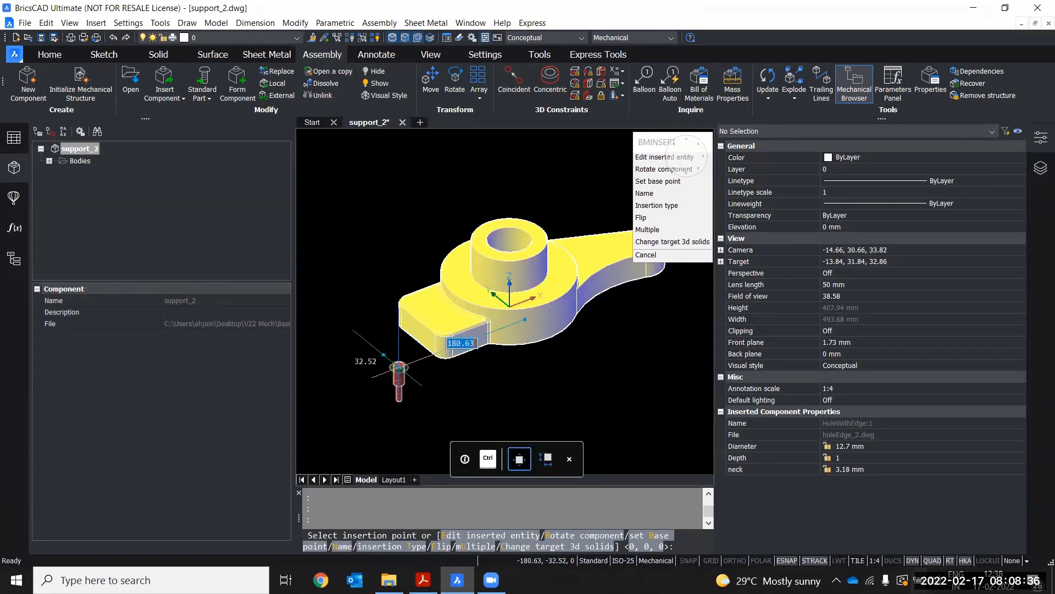
pyautogui.scroll(1, 393, 342)
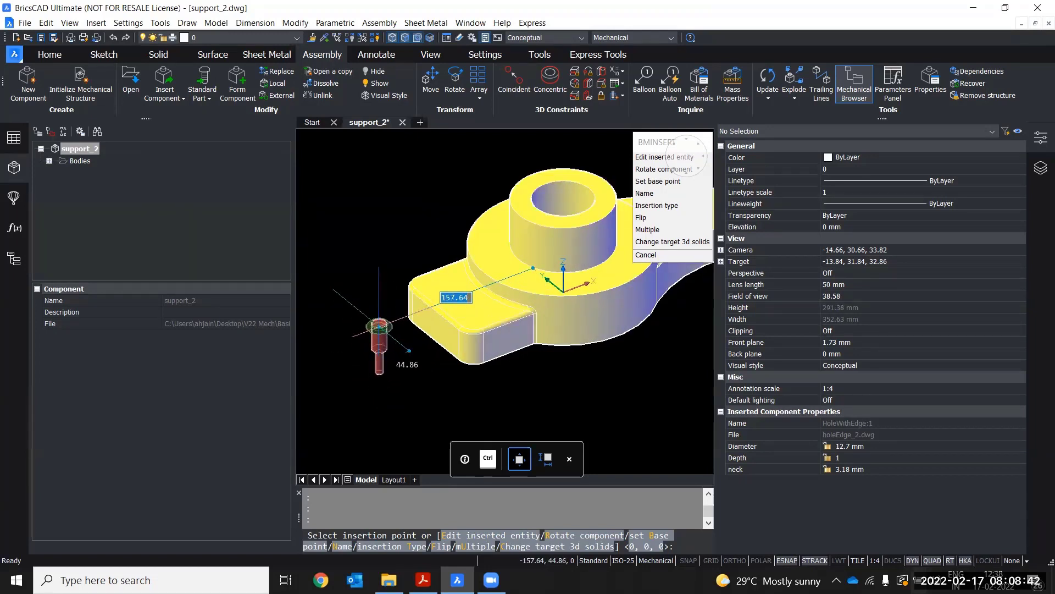
pyautogui.moveTo(379, 327); pyautogui.dragTo(368, 353, button='middle')
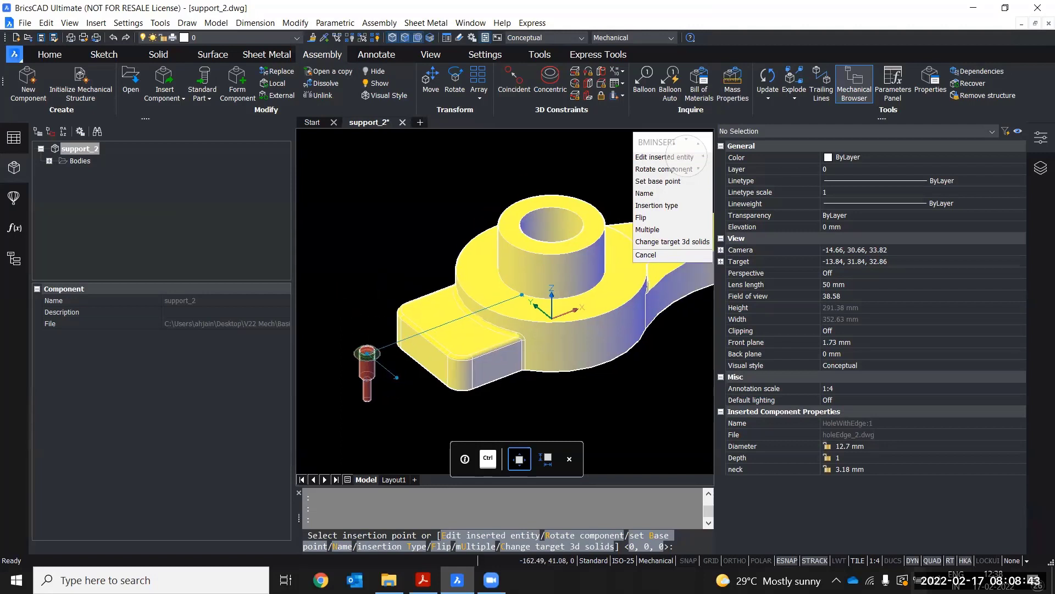
pyautogui.click(1040, 139)
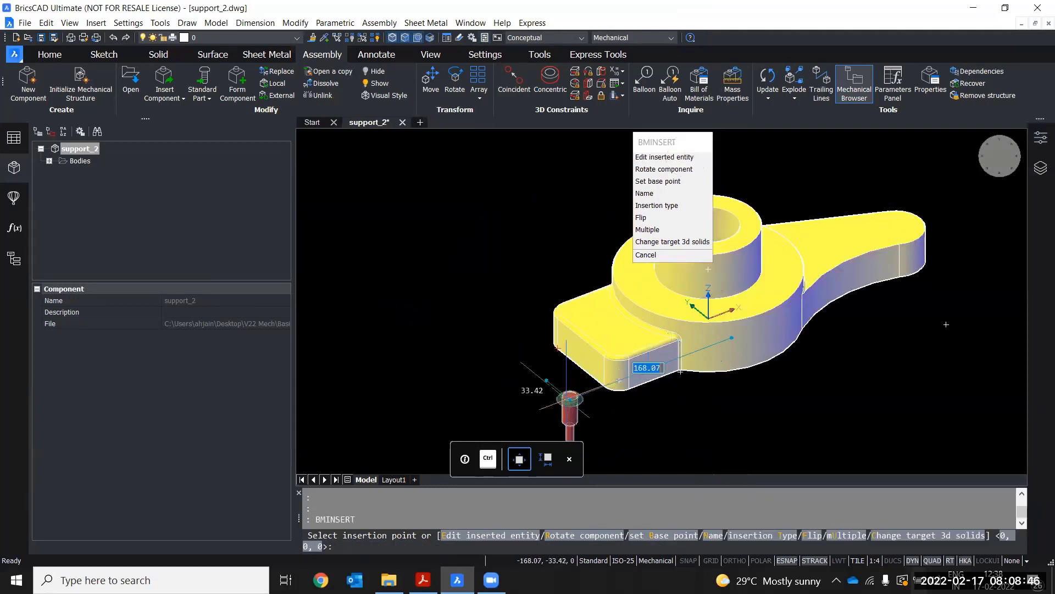
# Review the running entity snap modes in the drawing settings while positioning the hole component
pyautogui.moveTo(570, 400); pyautogui.dragTo(428, 402, button='middle')
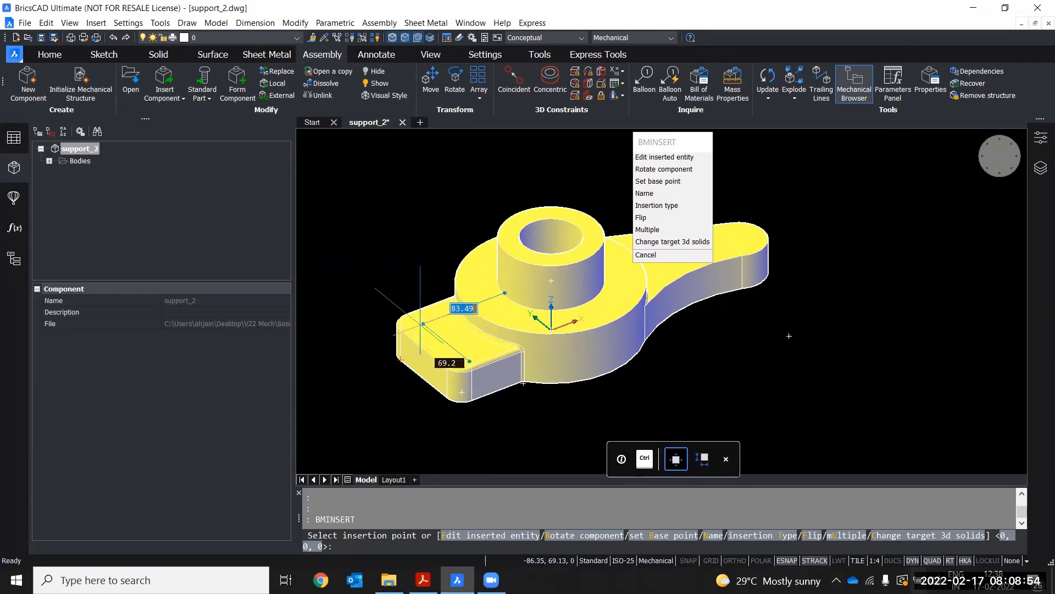
pyautogui.moveTo(365, 306); pyautogui.dragTo(388, 326, button='middle')
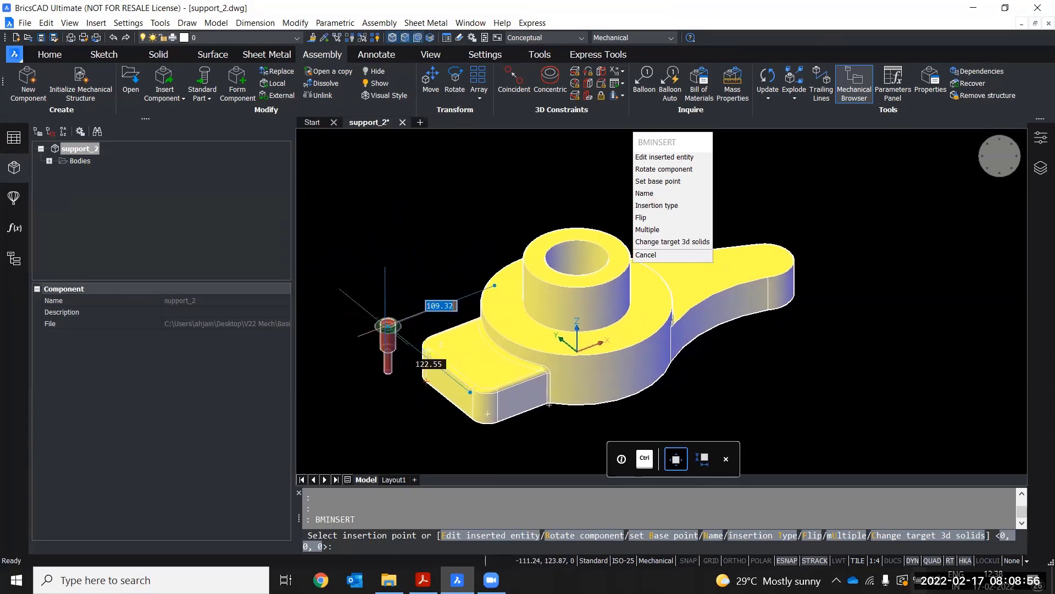
pyautogui.moveTo(384, 372); pyautogui.dragTo(381, 339, button='middle')
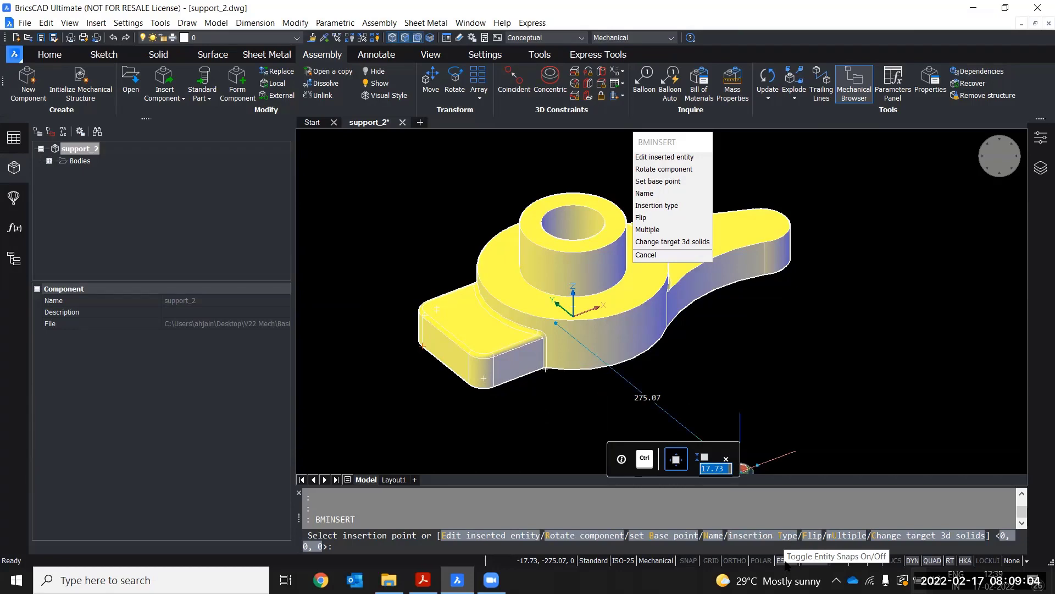
pyautogui.rightClick(807, 560)
pyautogui.click(813, 557)
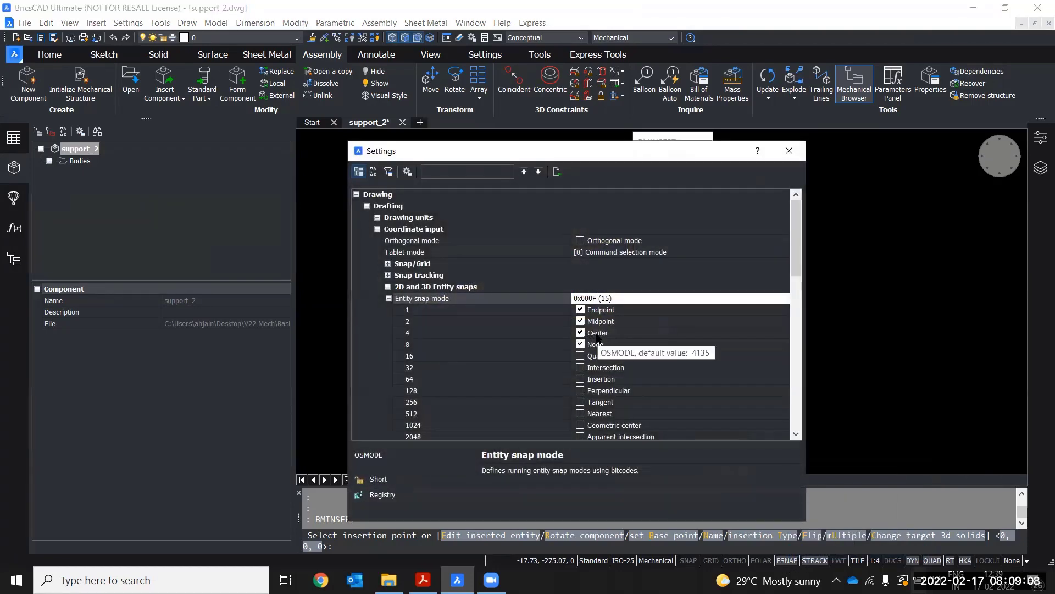
pyautogui.click(789, 151)
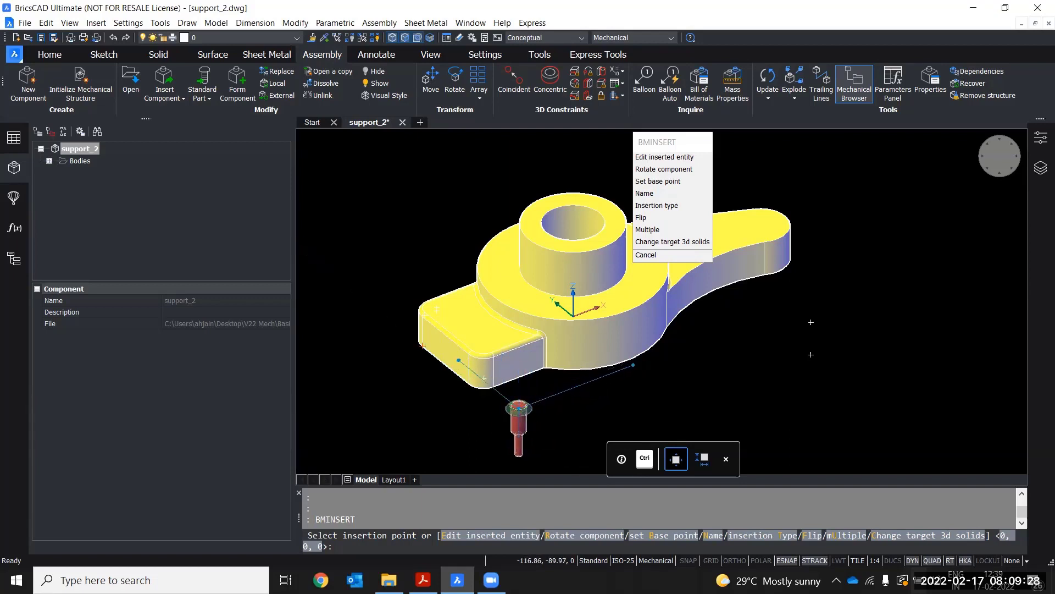
# Place the hole feature at the center of the rounded corner of support_2's front base flange
pyautogui.scroll(5, 519, 409)
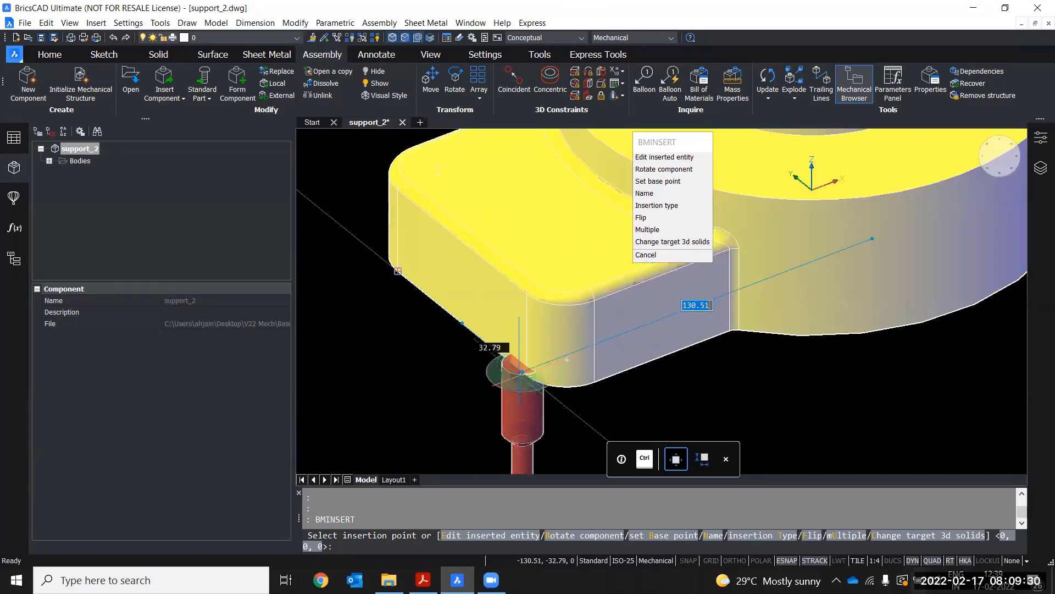
pyautogui.scroll(2, 454, 433)
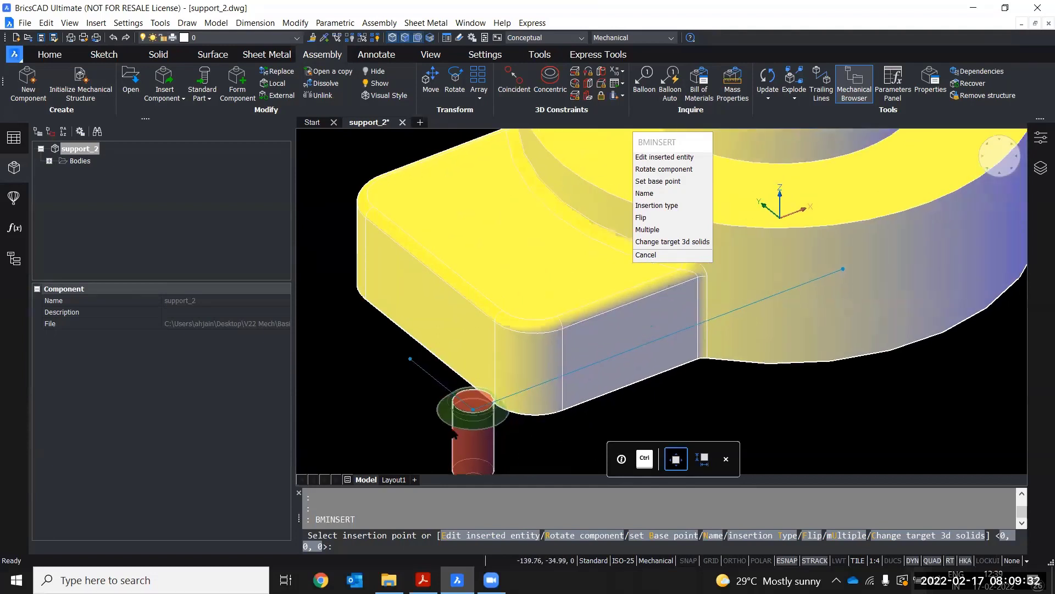
pyautogui.moveTo(452, 429); pyautogui.dragTo(441, 439, button='middle')
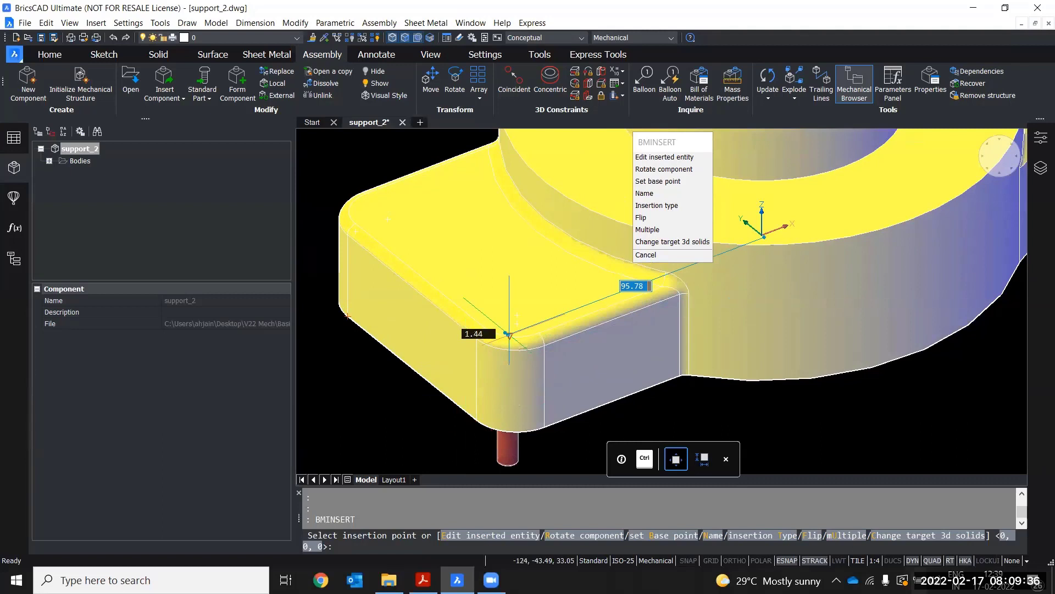
pyautogui.scroll(2, 509, 334)
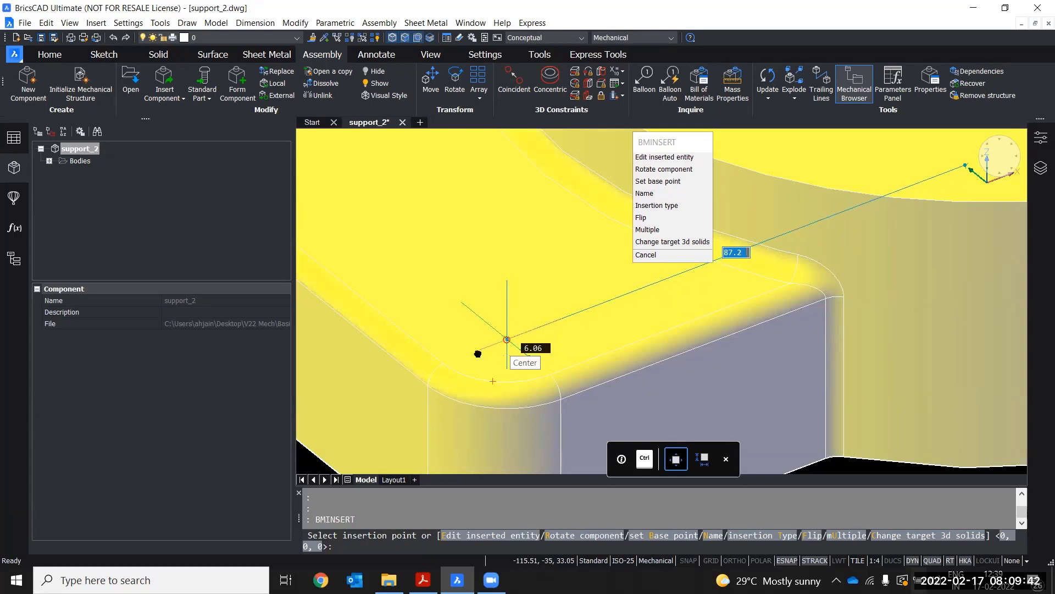
pyautogui.click(507, 339)
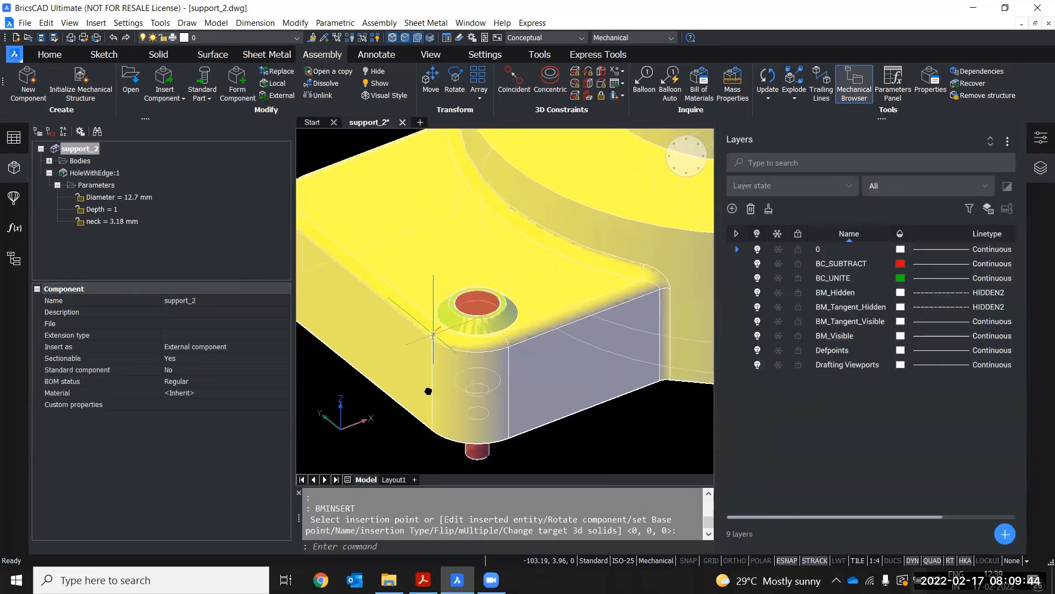
# Select the inserted HoleWithEdge:1 component in the Mechanical Browser to inspect its properties and parameters
pyautogui.scroll(-4, 420, 392)
pyautogui.moveTo(420, 393); pyautogui.dragTo(418, 393, button='middle')
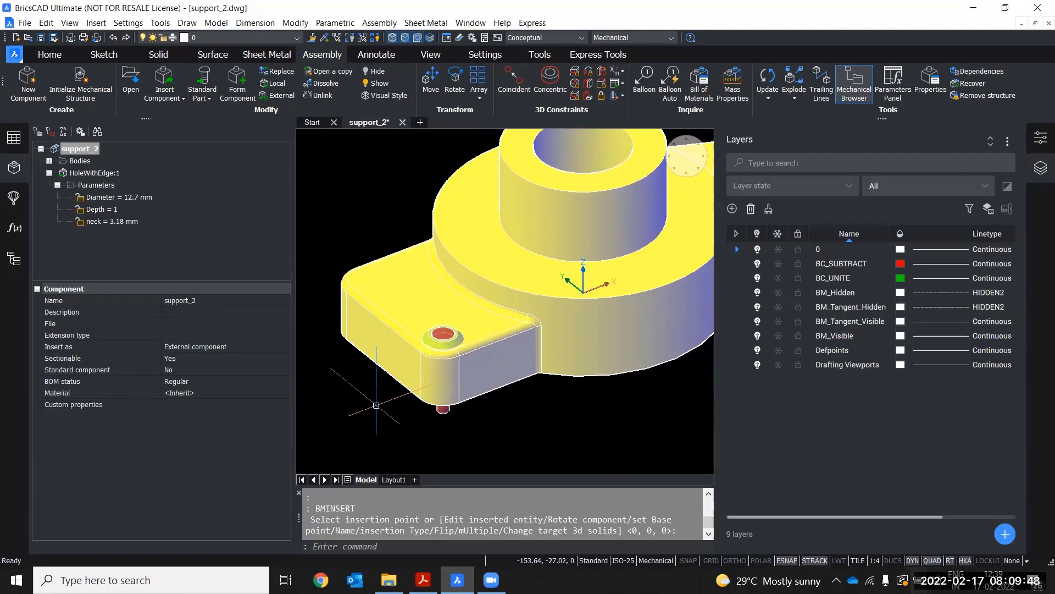
pyautogui.scroll(4, 393, 408)
pyautogui.scroll(-2, 462, 266)
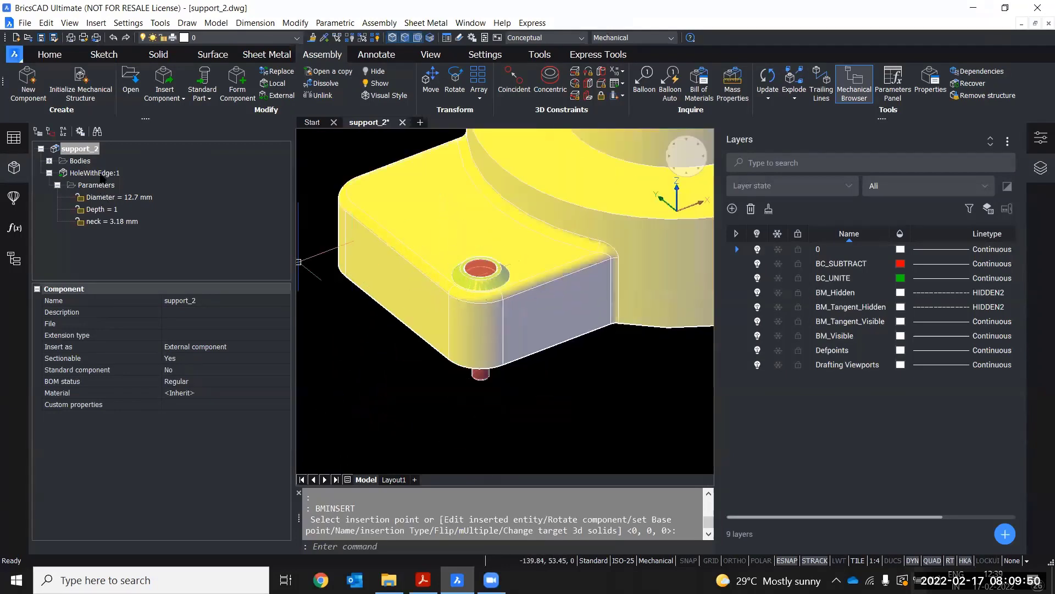
pyautogui.click(99, 174)
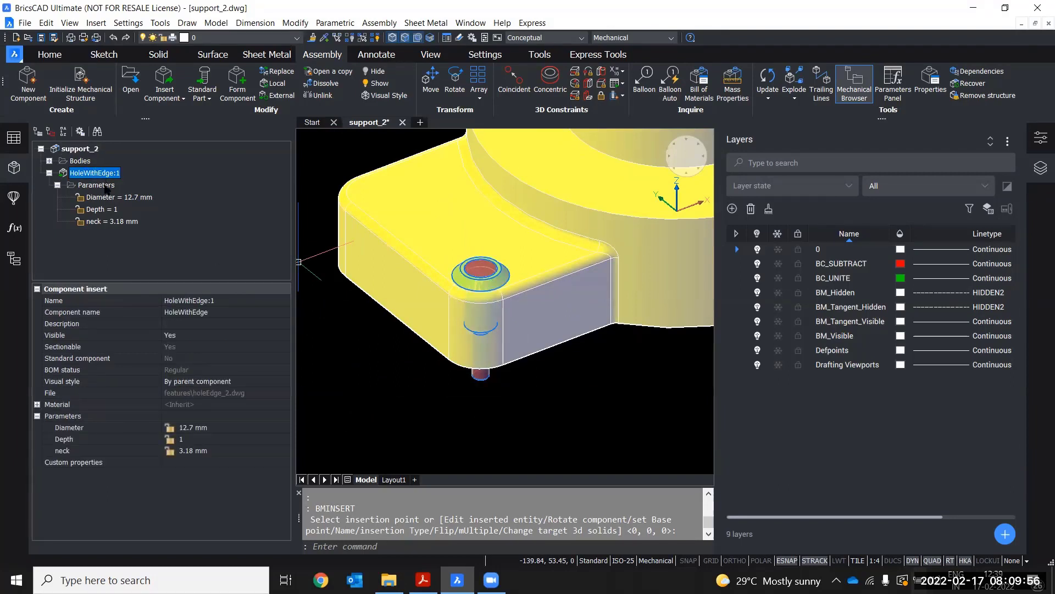
pyautogui.scroll(-2, 301, 285)
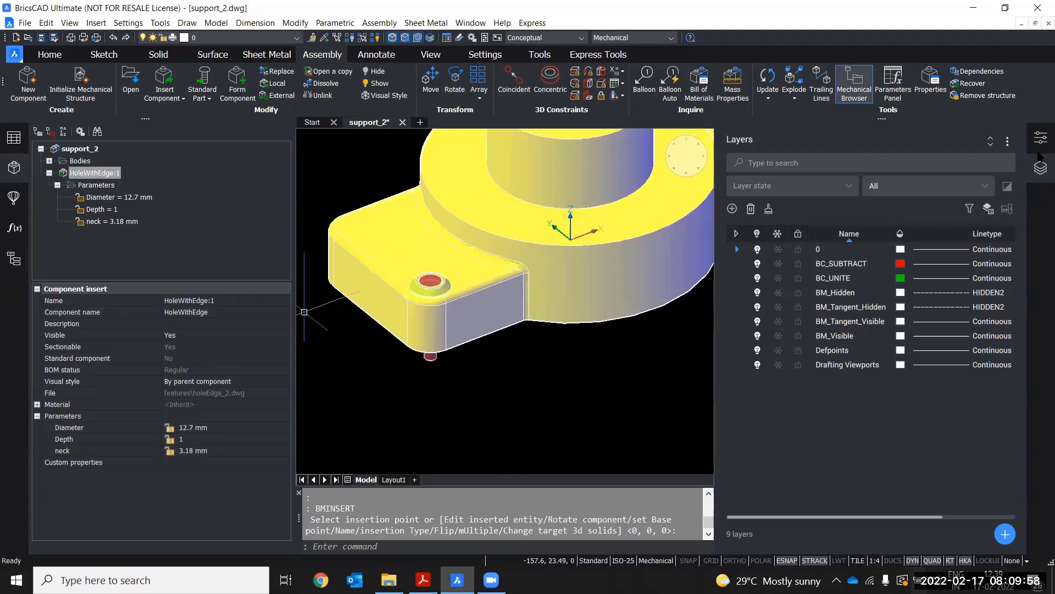
pyautogui.scroll(-2, 304, 312)
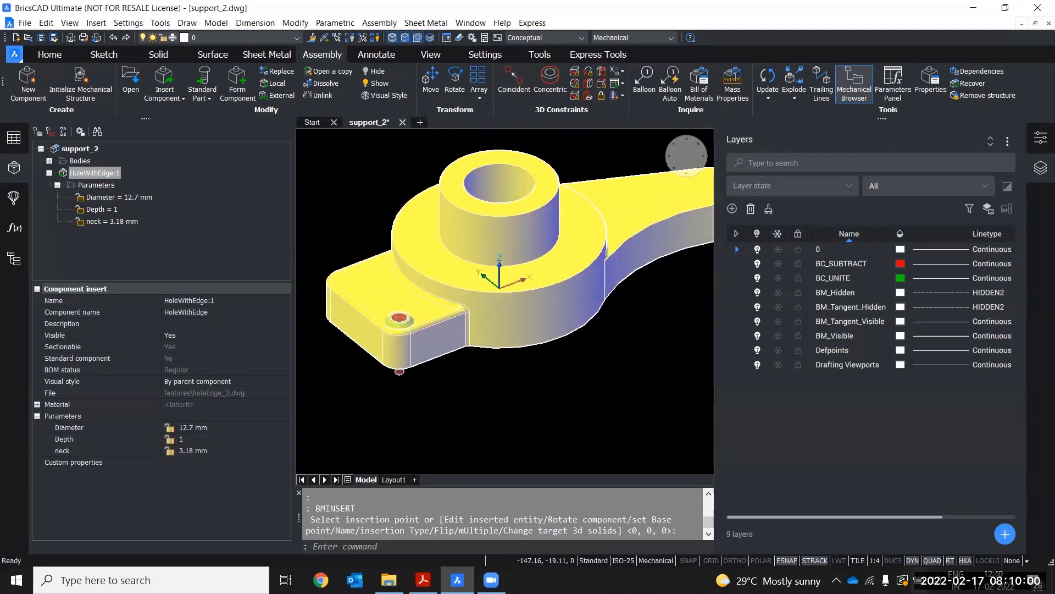
# Hide the Layers panel and inspect the placed hole on support_2 from different angles
pyautogui.click(1041, 168)
pyautogui.moveTo(631, 352); pyautogui.dragTo(606, 377, button='middle')
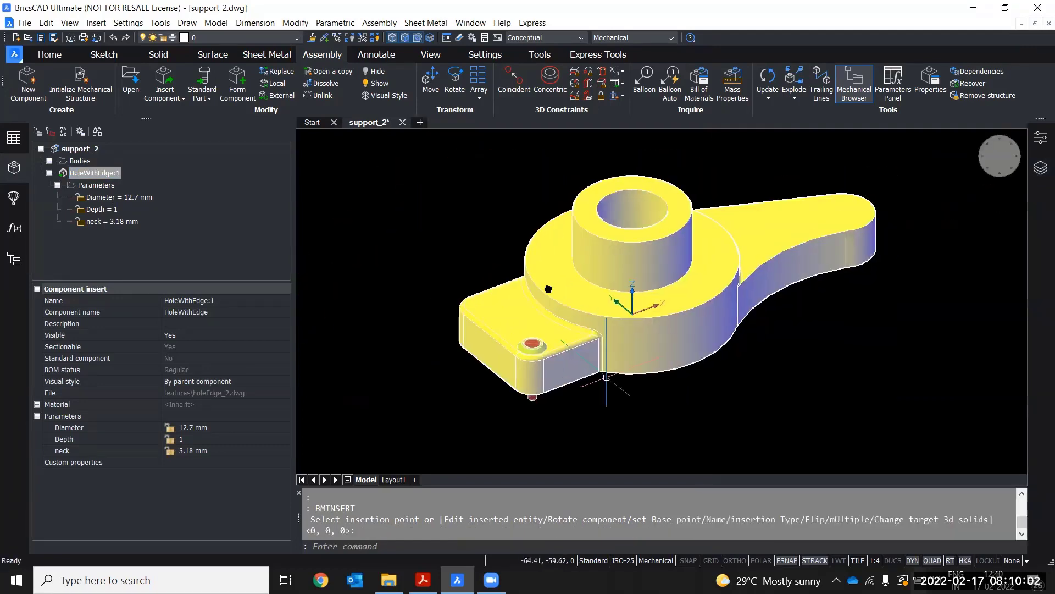
pyautogui.scroll(2, 607, 377)
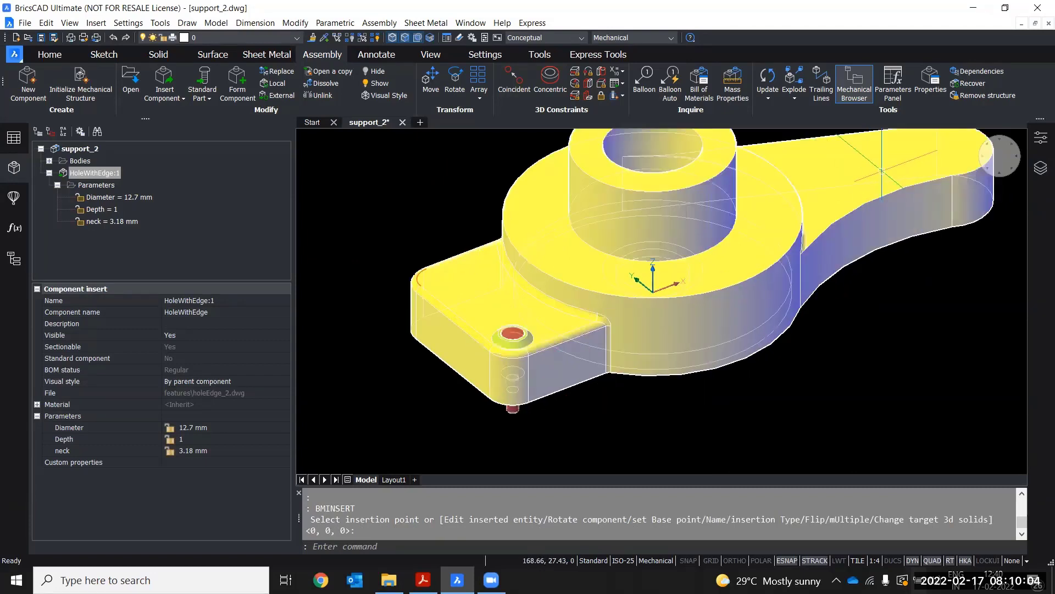
pyautogui.moveTo(882, 170); pyautogui.dragTo(837, 185, button='middle')
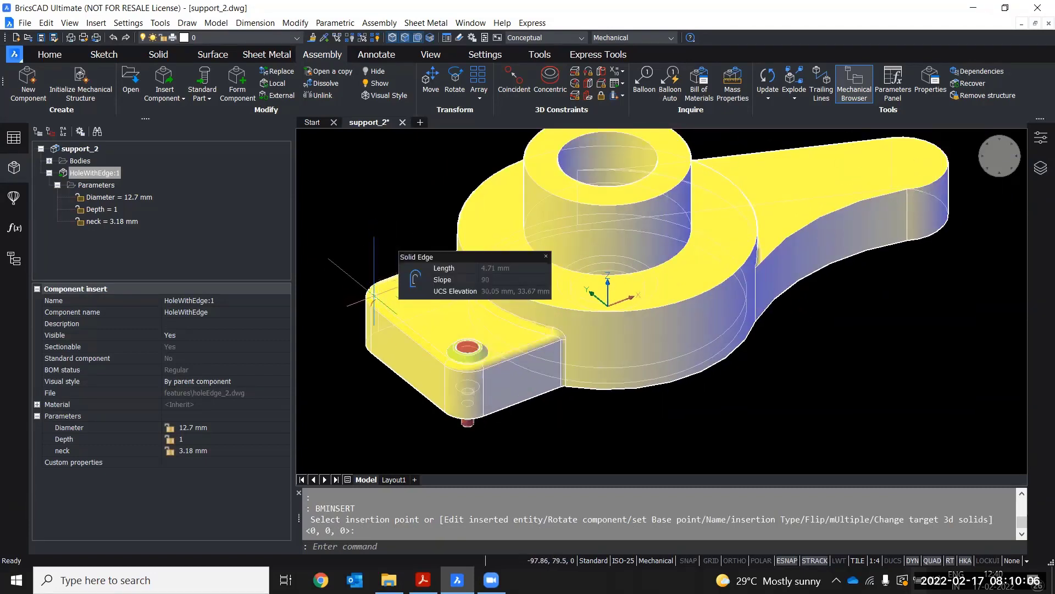
pyautogui.moveTo(754, 292); pyautogui.dragTo(746, 302, button='middle')
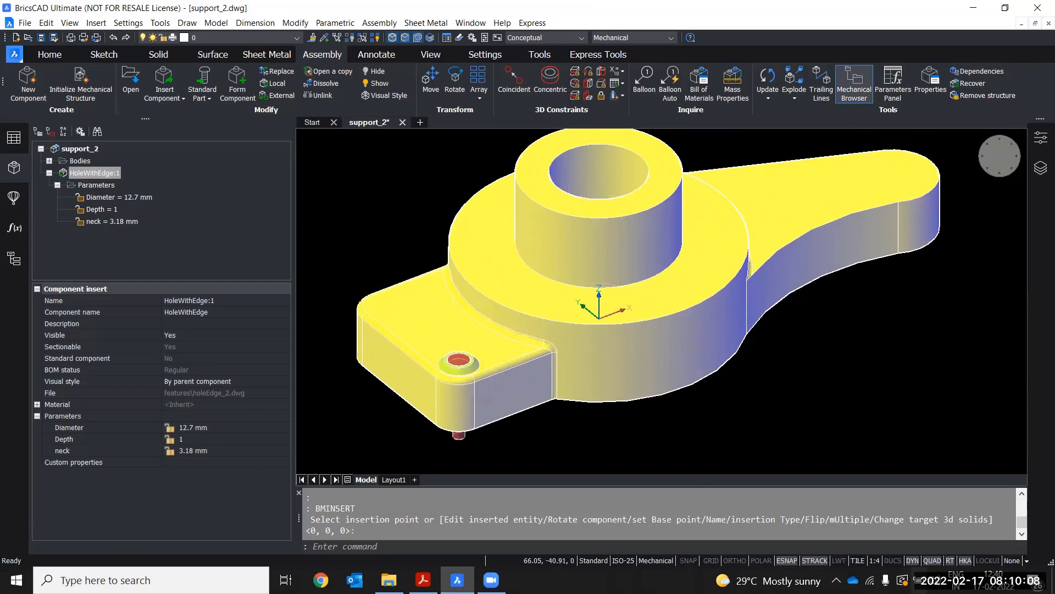
pyautogui.scroll(-2, 785, 336)
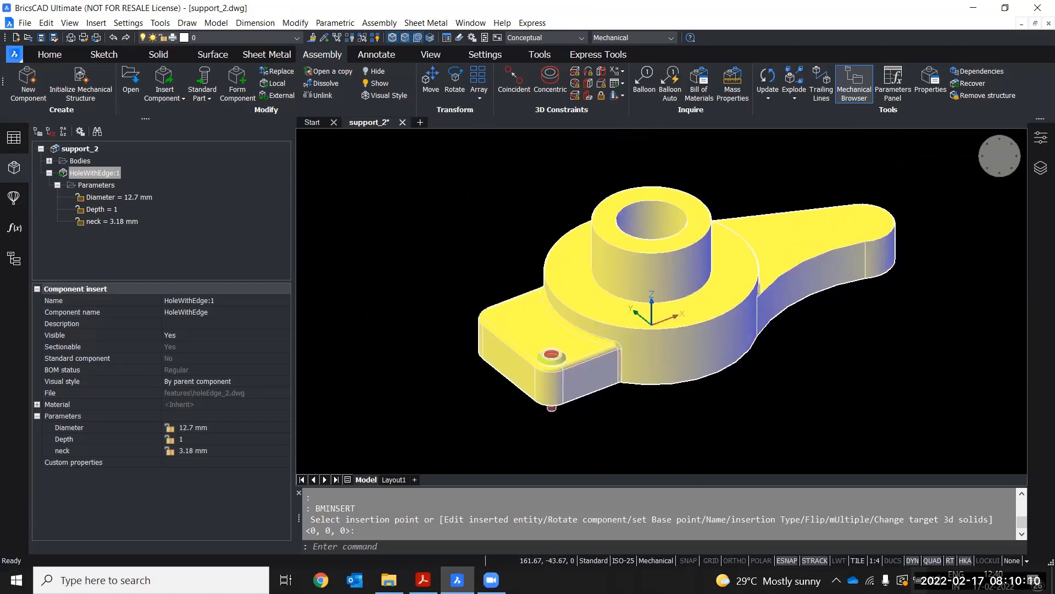
# Restart BMINSERT with holeEdge_2.dwg from the features folder and switch to the Multiple insertion option
pyautogui.write('bm')
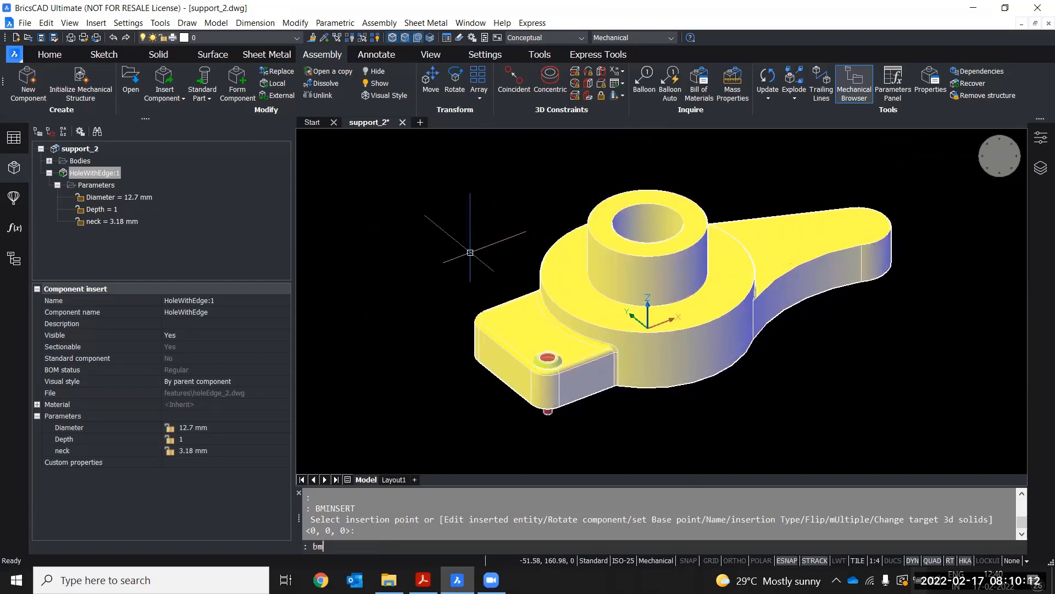
pyautogui.write('ins')
pyautogui.press('Return')
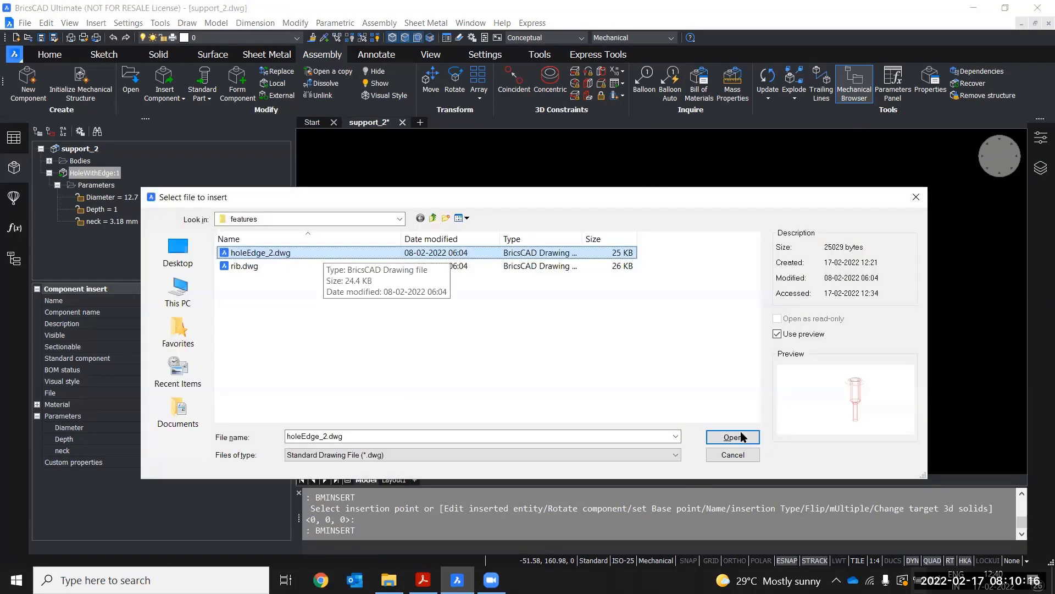
pyautogui.doubleClick(323, 253)
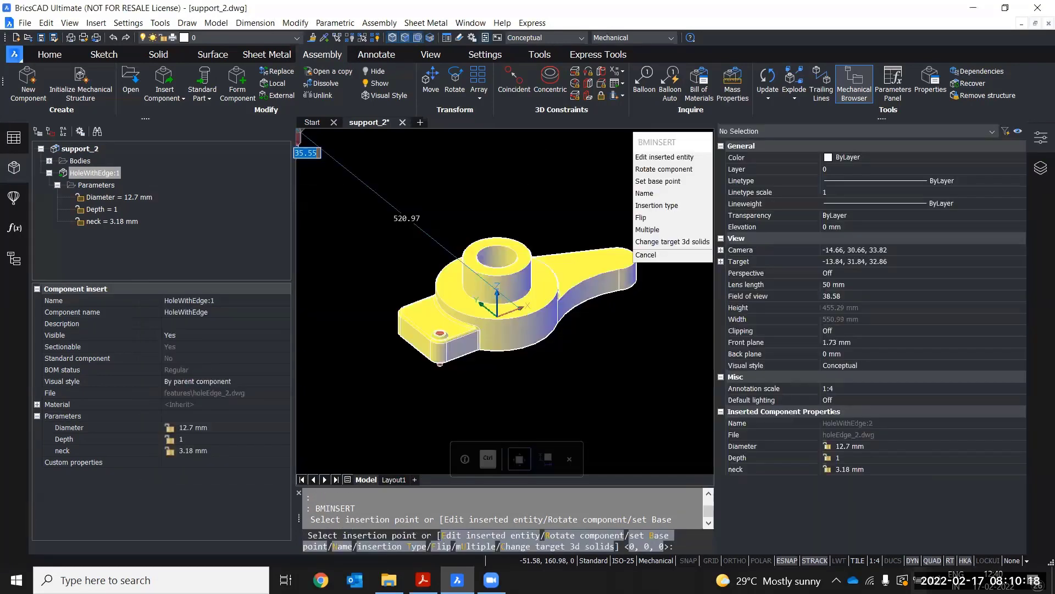
pyautogui.click(1040, 138)
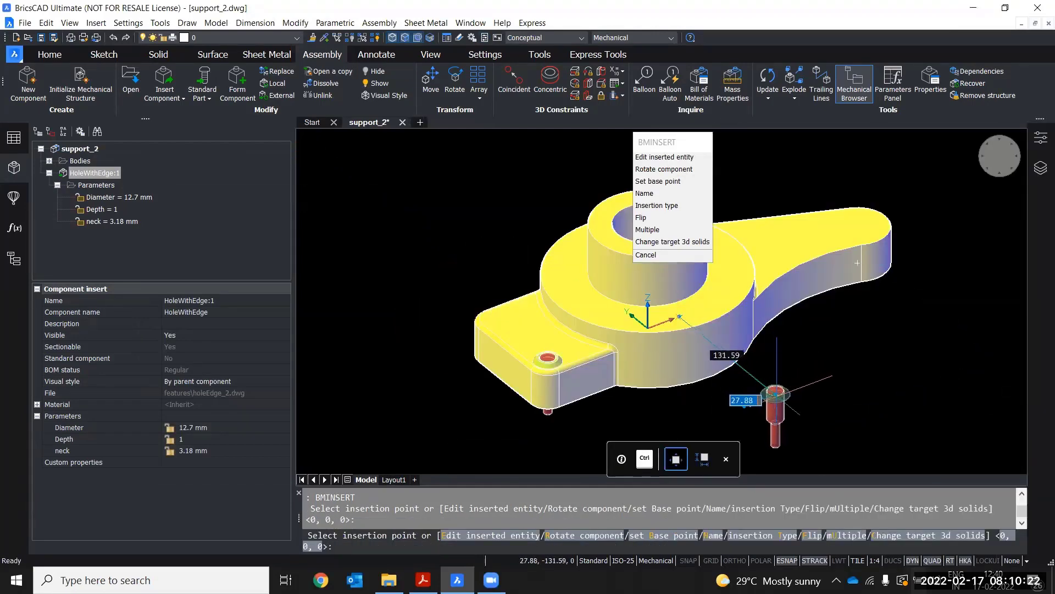
pyautogui.click(847, 538)
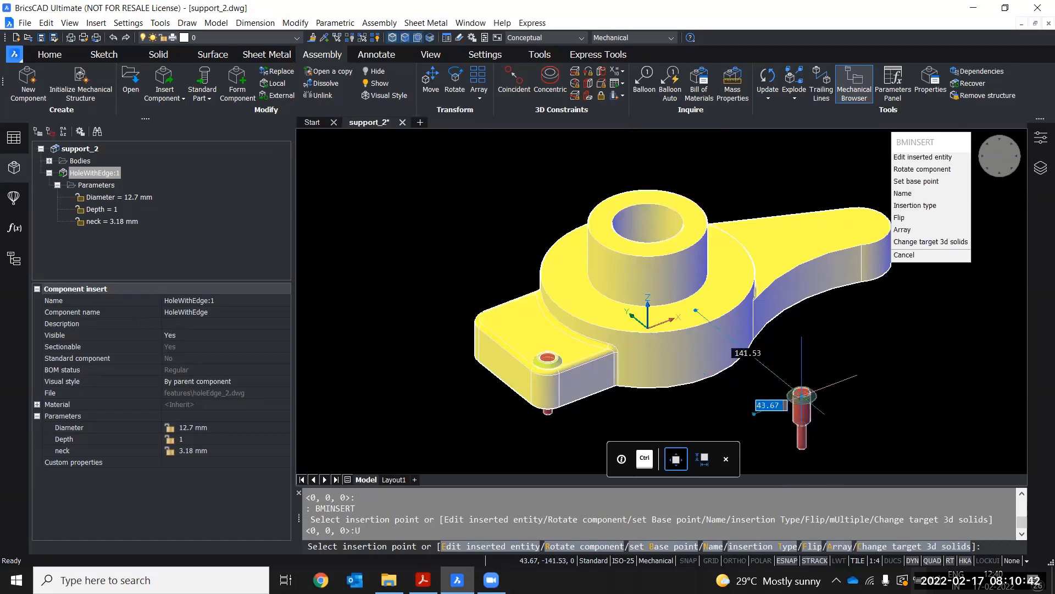
# Place another hole feature at the center of the other rounded corner of the base flange
pyautogui.scroll(4, 396, 313)
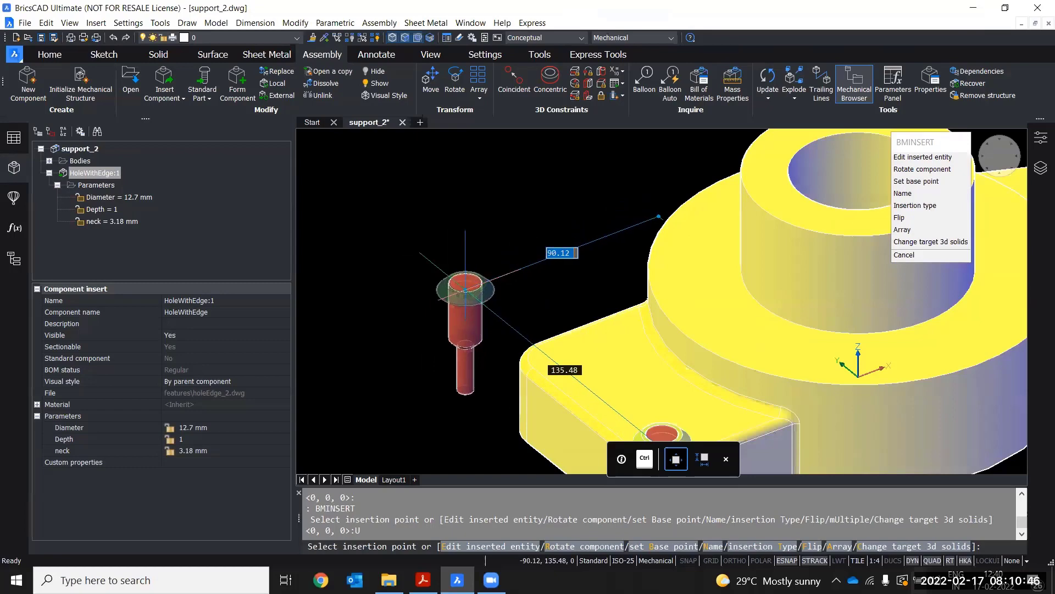
pyautogui.scroll(2, 465, 290)
pyautogui.scroll(4, 444, 328)
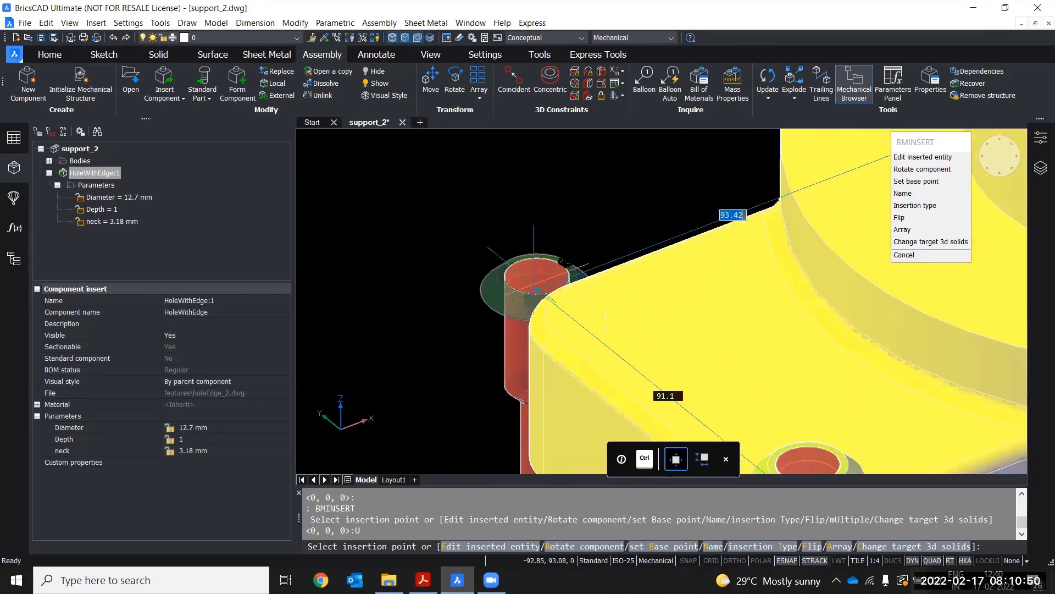
pyautogui.keyDown('shift'); pyautogui.moveTo(512, 280); pyautogui.dragTo(561, 287, button='middle'); pyautogui.keyUp('shift')
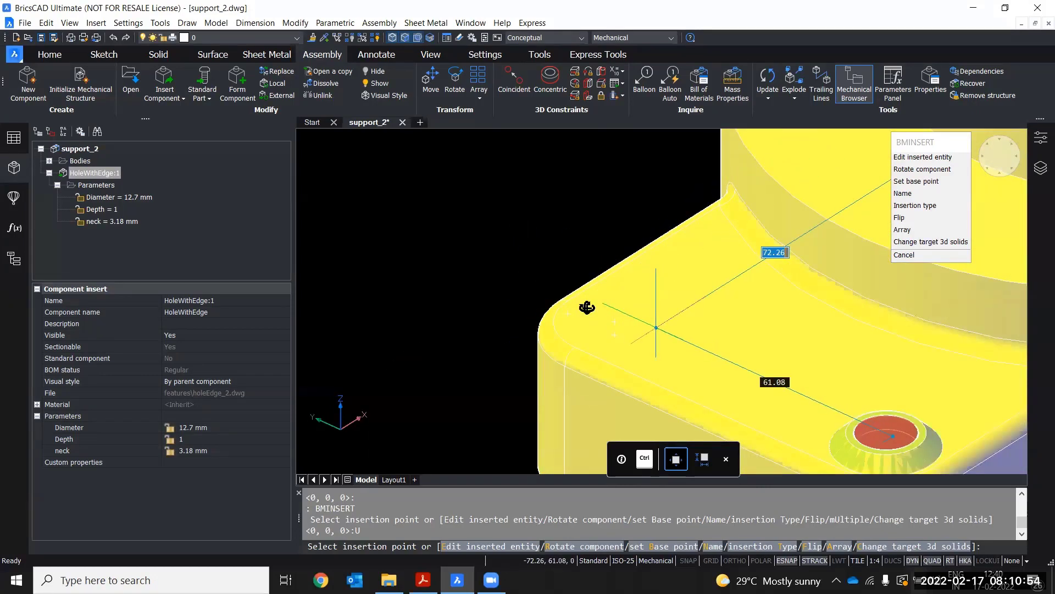
pyautogui.moveTo(659, 335); pyautogui.dragTo(561, 336, button='middle')
pyautogui.scroll(-2, 567, 287)
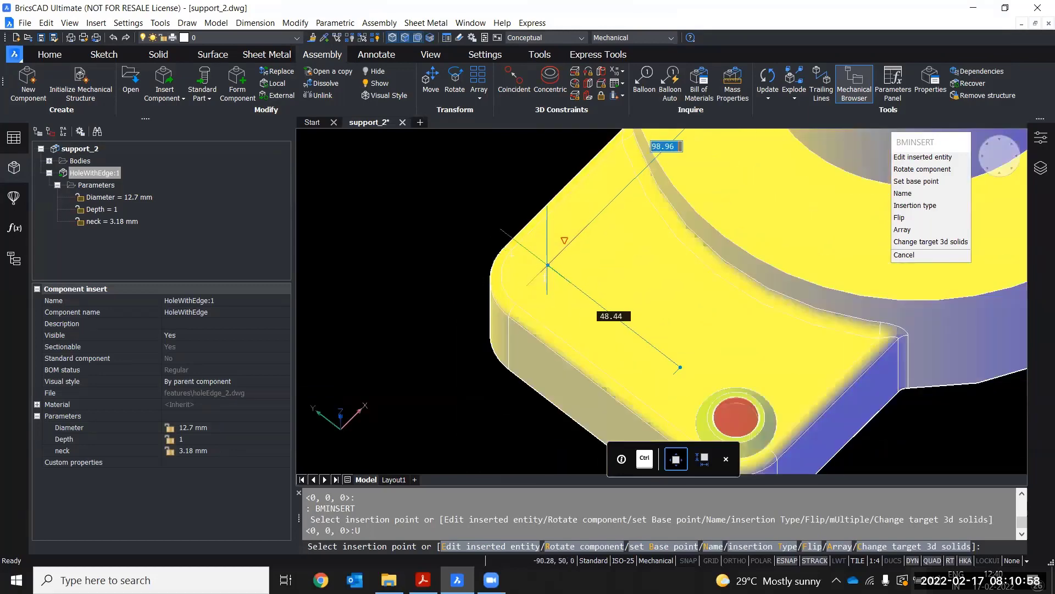
pyautogui.scroll(4, 537, 274)
pyautogui.scroll(2, 538, 275)
pyautogui.keyDown('shift'); pyautogui.moveTo(538, 274); pyautogui.dragTo(529, 228, button='middle'); pyautogui.keyUp('shift')
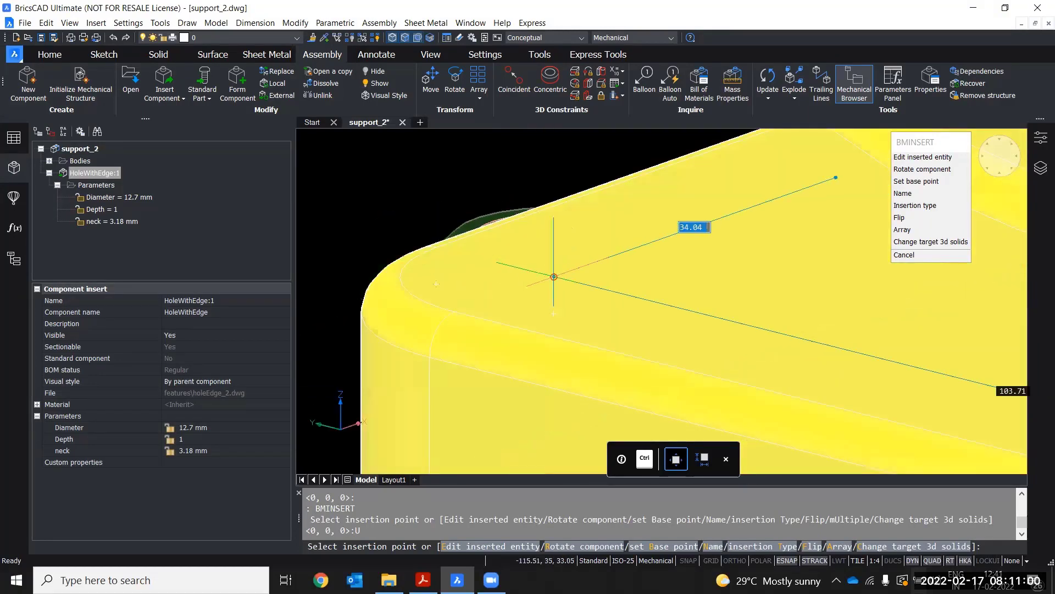
pyautogui.click(554, 276)
# Place a third hole feature at the center of the rounded end of the arm, then end the insertion
pyautogui.scroll(-1, 479, 305)
pyautogui.keyDown('shift'); pyautogui.moveTo(389, 236); pyautogui.dragTo(378, 259, button='middle'); pyautogui.keyUp('shift')
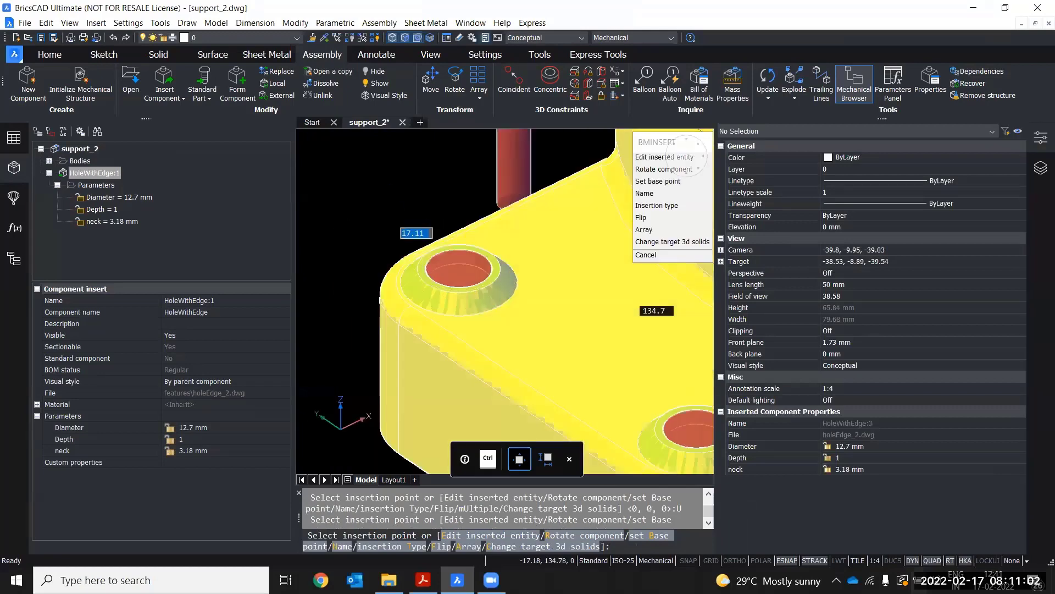
pyautogui.scroll(-3, 377, 259)
pyautogui.keyDown('shift'); pyautogui.moveTo(391, 327); pyautogui.dragTo(361, 225, button='middle'); pyautogui.keyUp('shift')
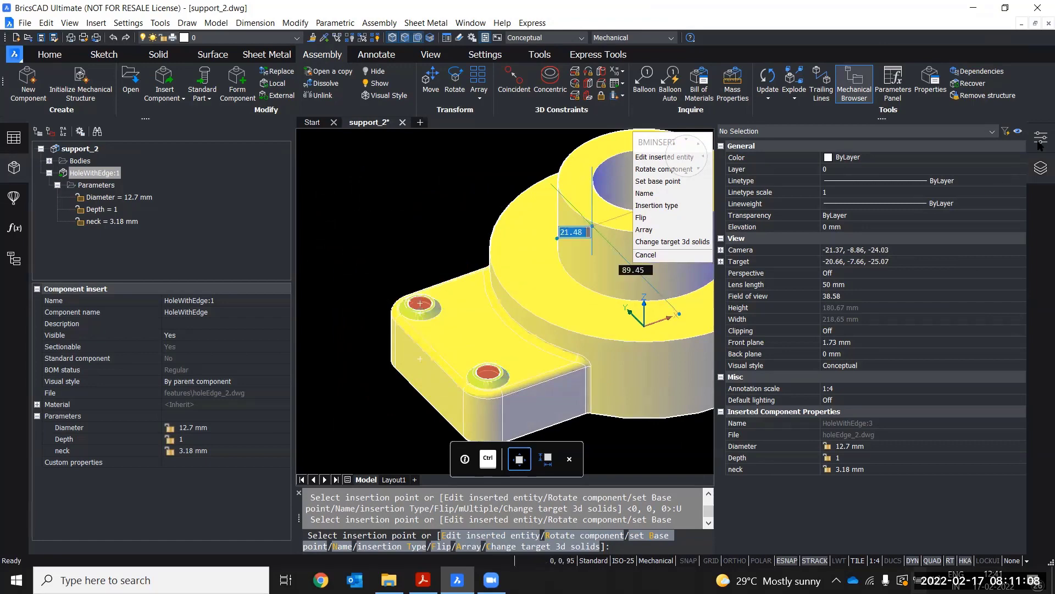
pyautogui.moveTo(553, 234); pyautogui.dragTo(354, 231, button='middle')
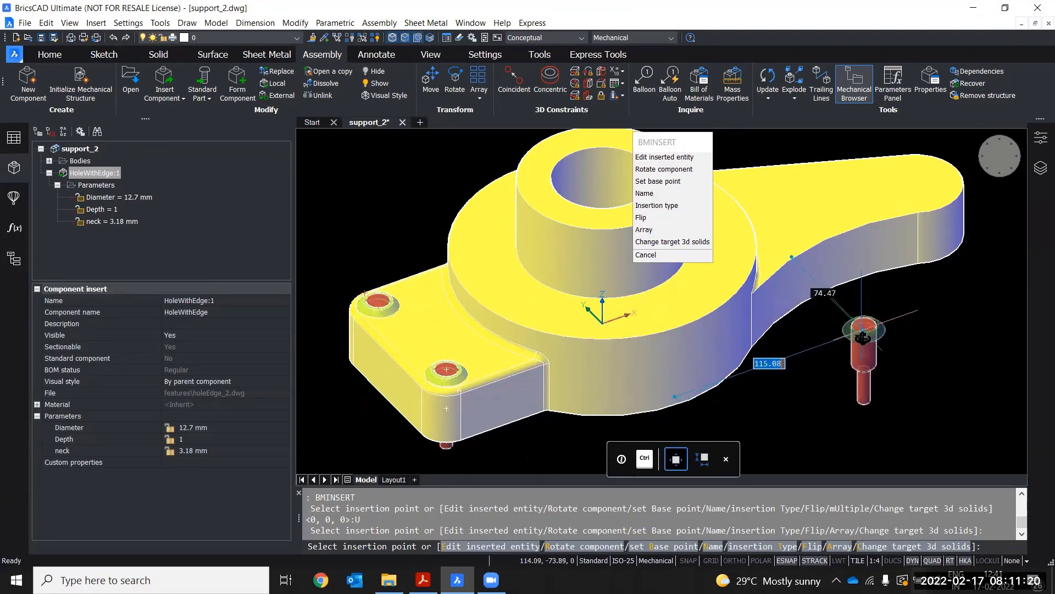
pyautogui.keyDown('shift'); pyautogui.moveTo(863, 338); pyautogui.dragTo(619, 333, button='middle'); pyautogui.keyUp('shift')
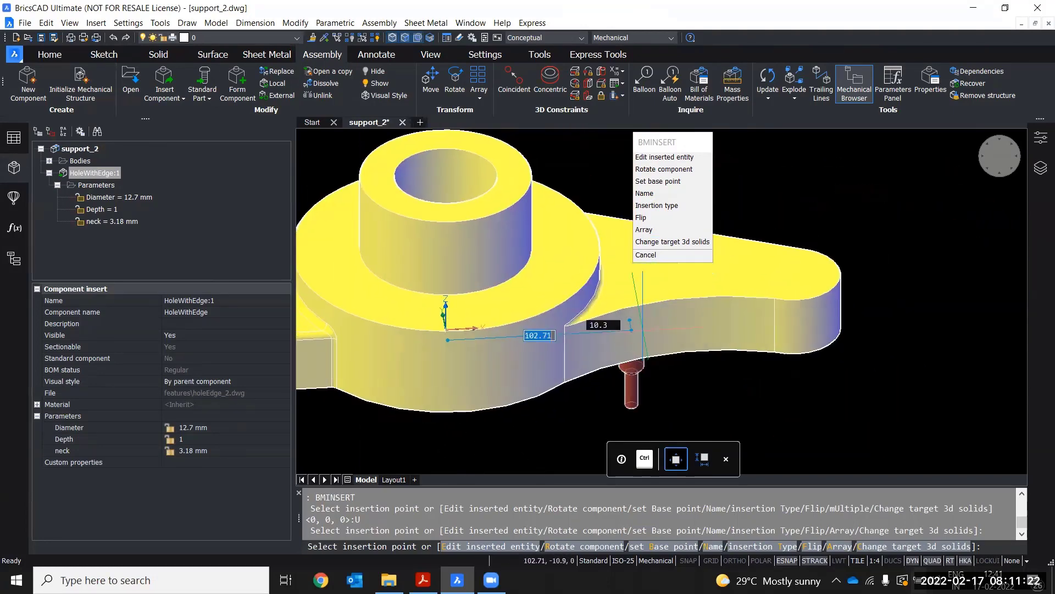
pyautogui.scroll(5, 835, 264)
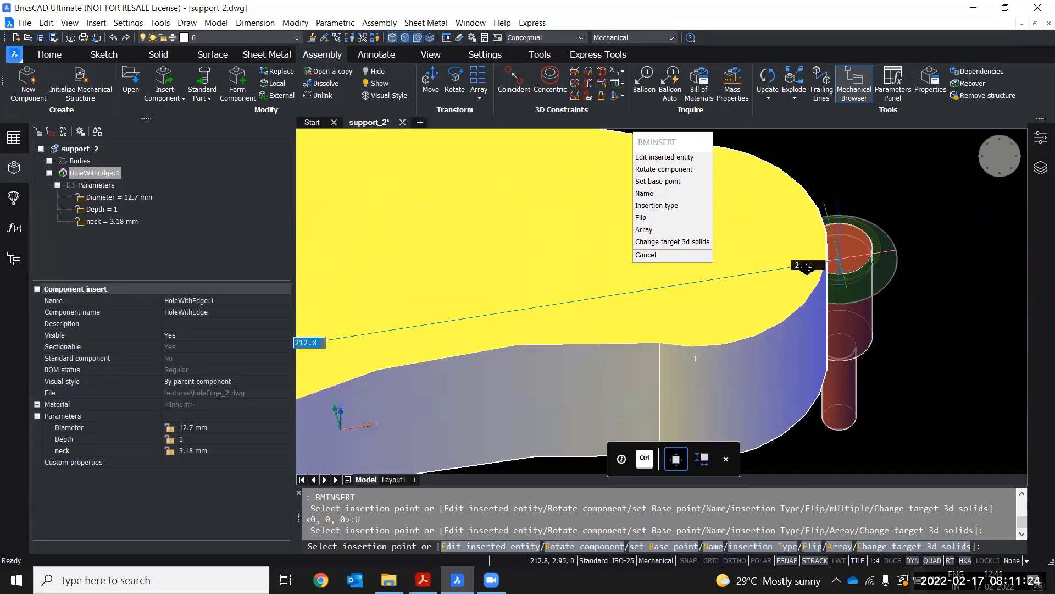
pyautogui.keyDown('shift'); pyautogui.moveTo(807, 268); pyautogui.dragTo(837, 281, button='middle'); pyautogui.keyUp('shift')
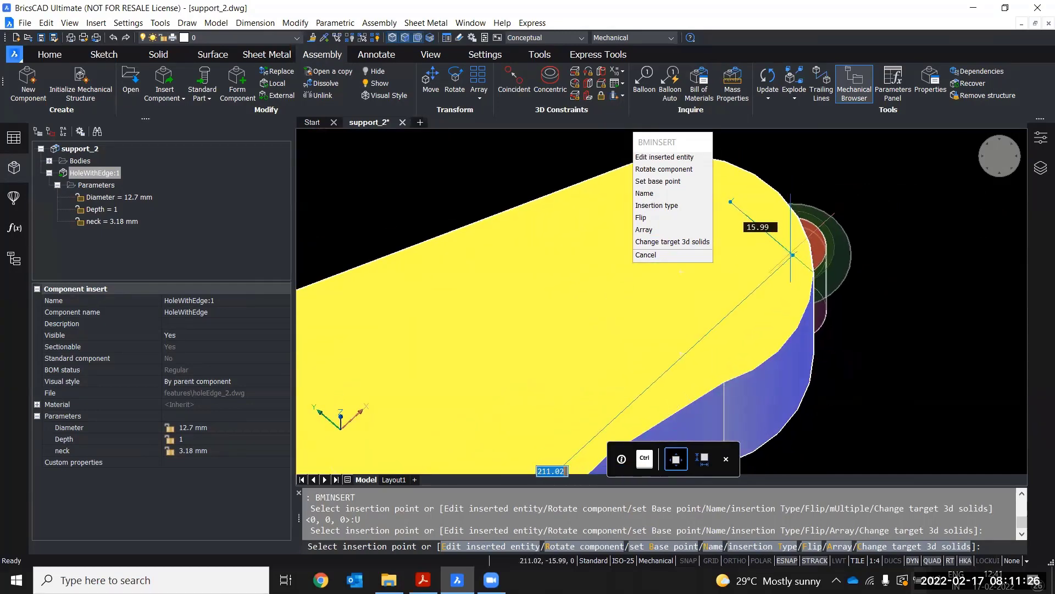
pyautogui.keyDown('shift'); pyautogui.moveTo(754, 211); pyautogui.dragTo(905, 218, button='middle'); pyautogui.keyUp('shift')
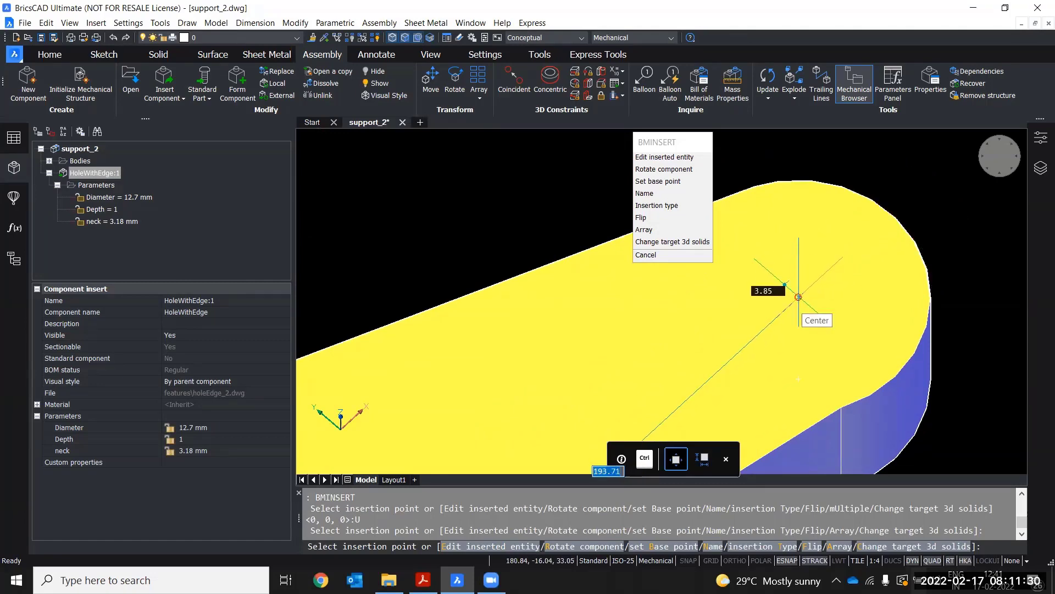
pyautogui.hotkey('ctrl', '1')
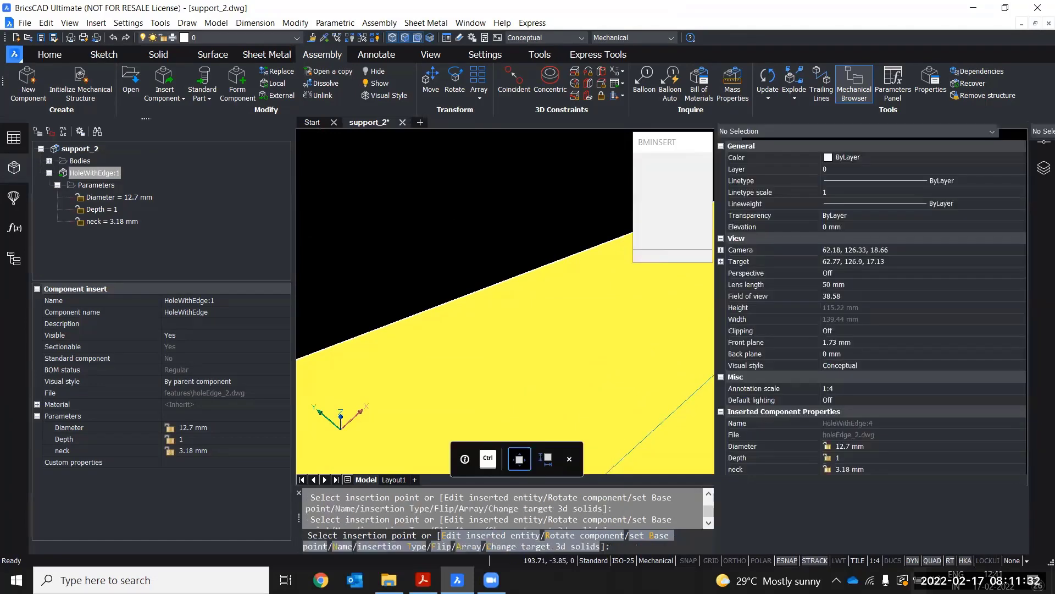
pyautogui.keyDown('shift'); pyautogui.moveTo(798, 296); pyautogui.dragTo(587, 304, button='middle'); pyautogui.keyUp('shift')
pyautogui.keyDown('shift'); pyautogui.moveTo(585, 374); pyautogui.dragTo(599, 302, button='middle'); pyautogui.keyUp('shift')
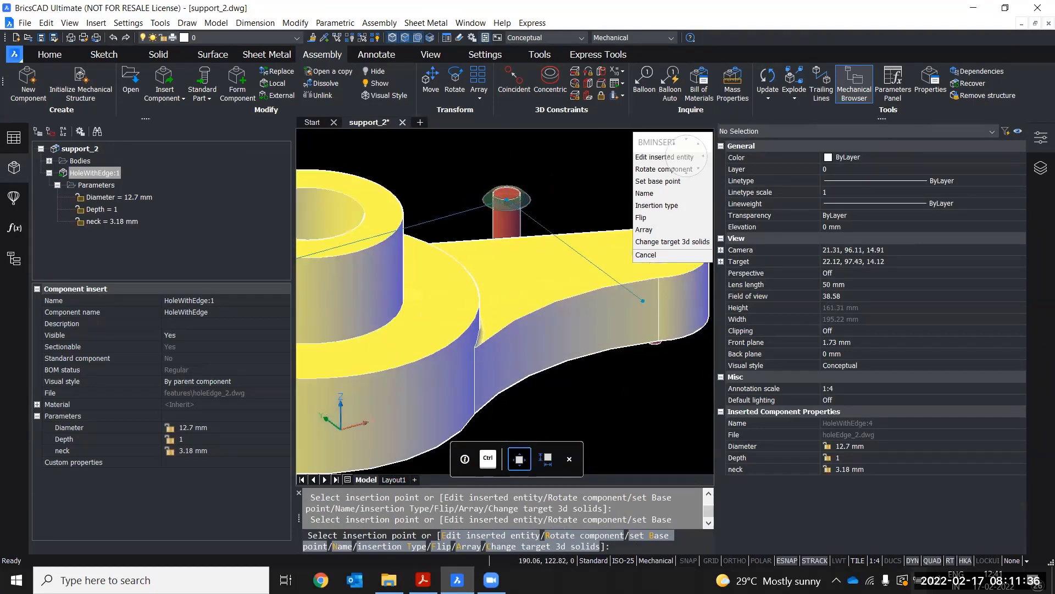
pyautogui.scroll(-3, 605, 286)
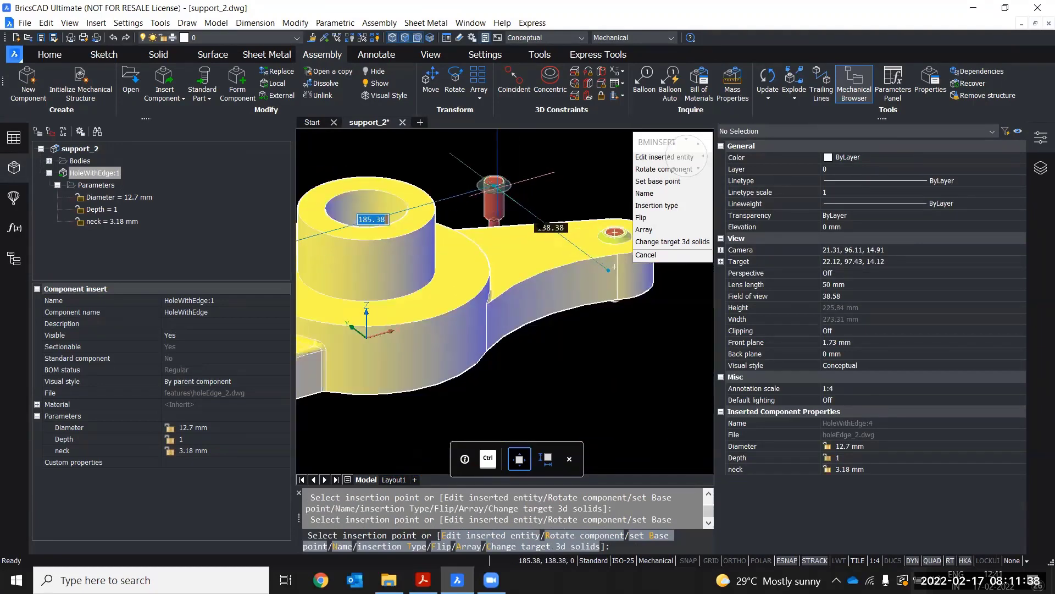
pyautogui.scroll(-3, 614, 267)
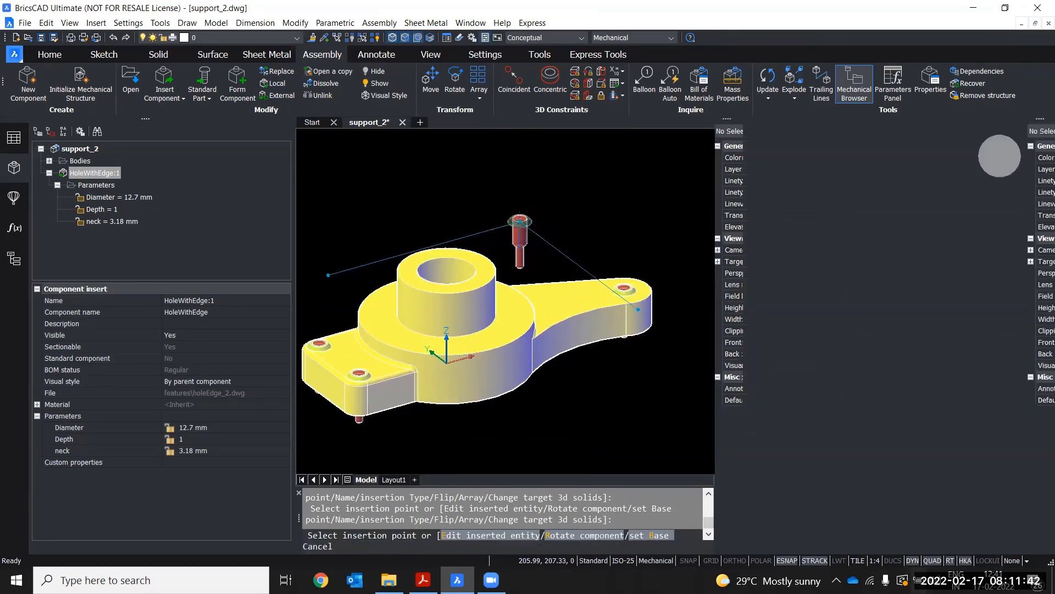
pyautogui.press('Escape')
pyautogui.keyDown('shift'); pyautogui.moveTo(442, 261); pyautogui.dragTo(460, 276, button='middle'); pyautogui.keyUp('shift')
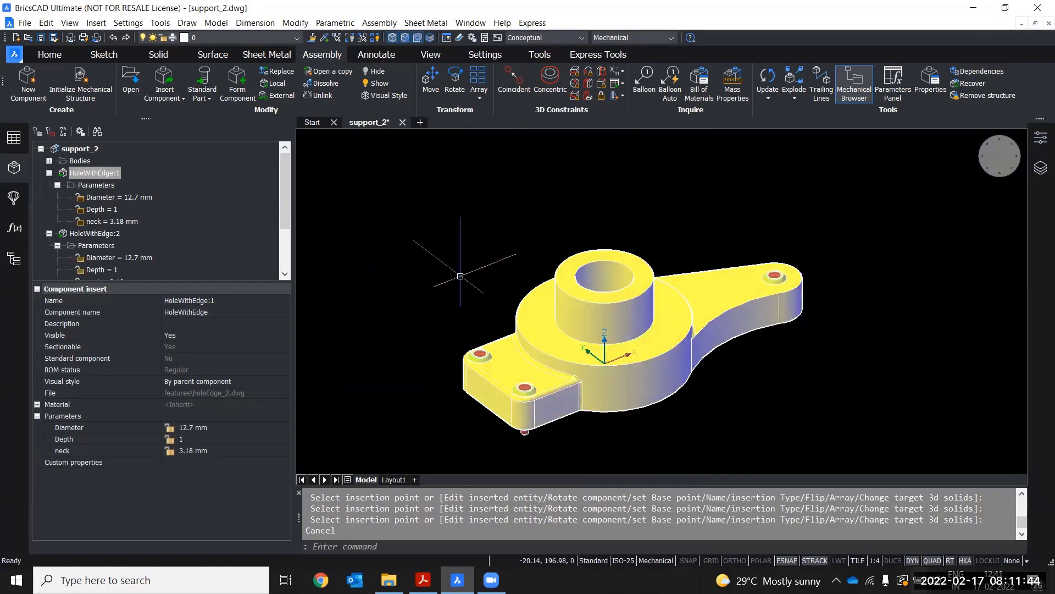
# Inspect the three HoleWithEdge components and their Diameter and neck parameters in the Mechanical Browser
pyautogui.click(94, 236)
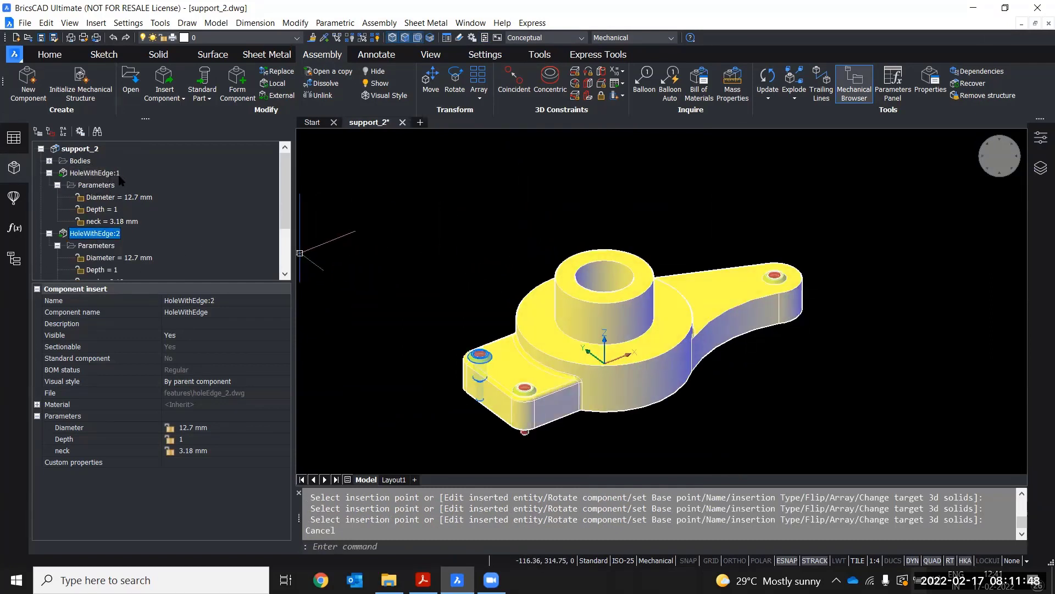
pyautogui.click(90, 174)
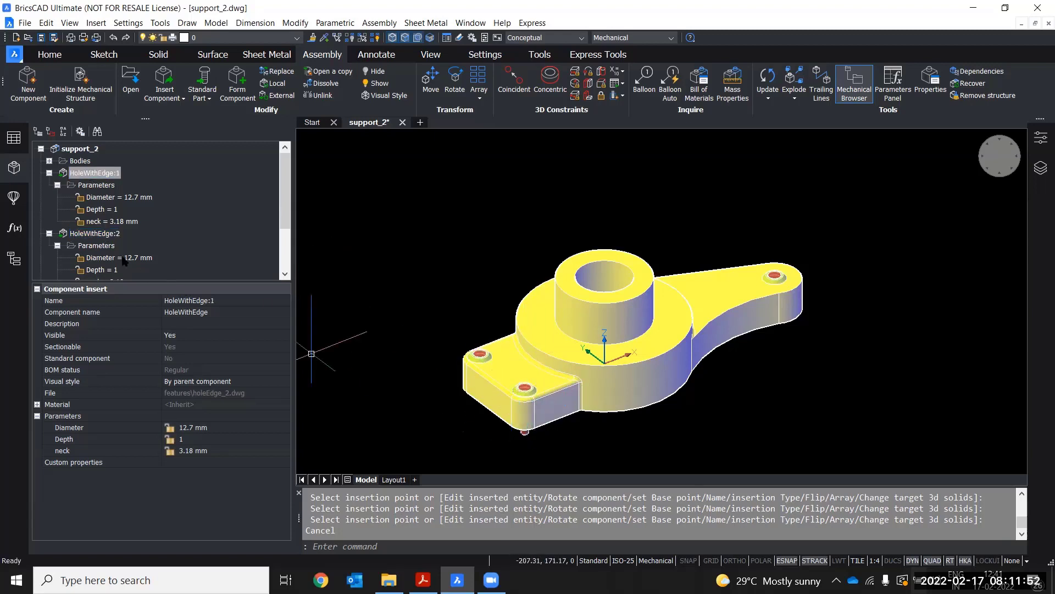
pyautogui.click(90, 237)
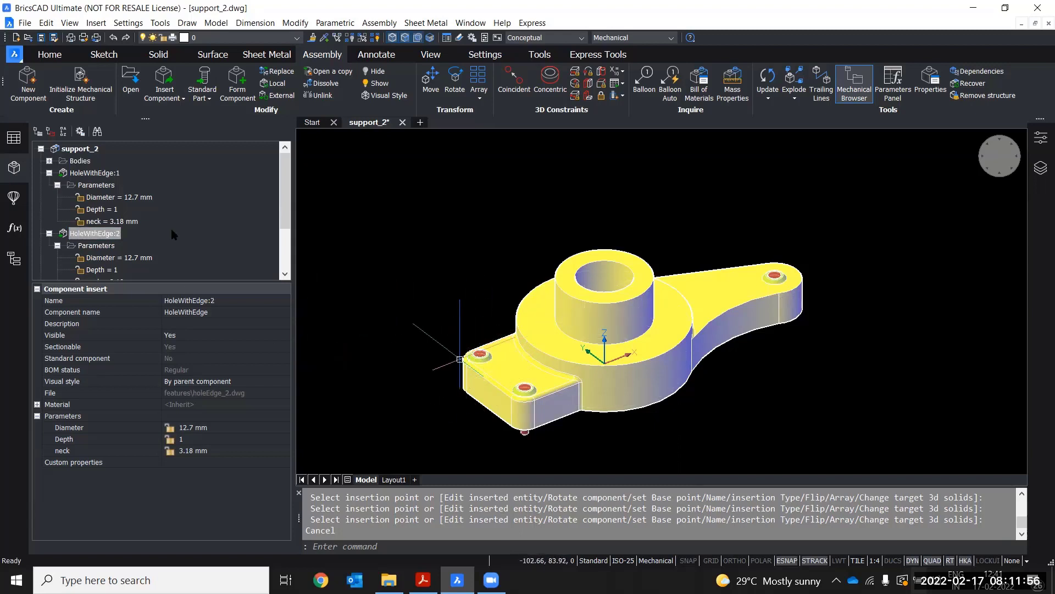
pyautogui.scroll(-2, 101, 235)
pyautogui.click(94, 227)
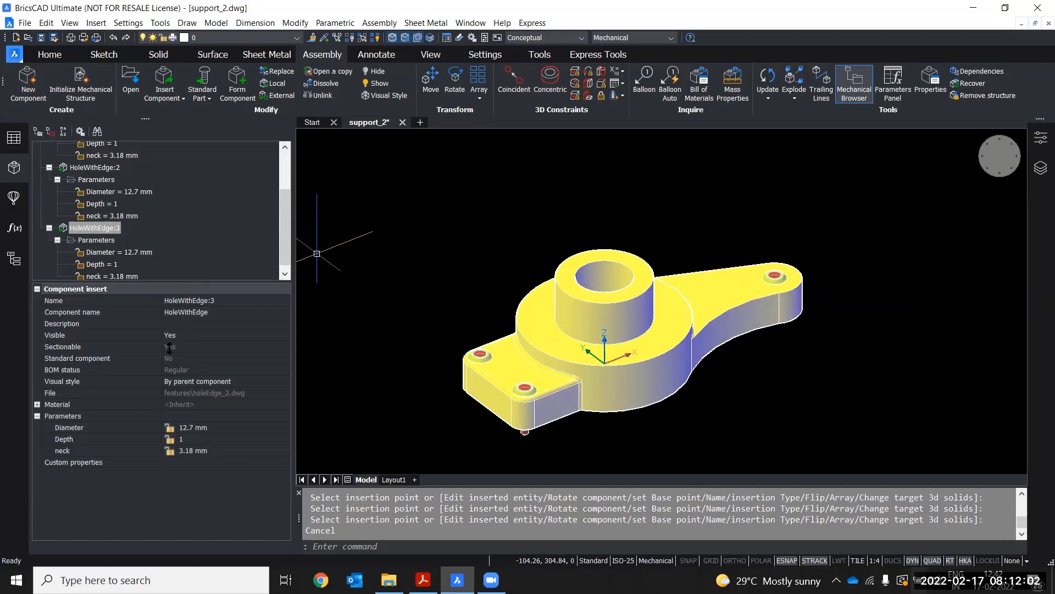
pyautogui.moveTo(169, 281); pyautogui.dragTo(170, 347)
pyautogui.scroll(1, 95, 224)
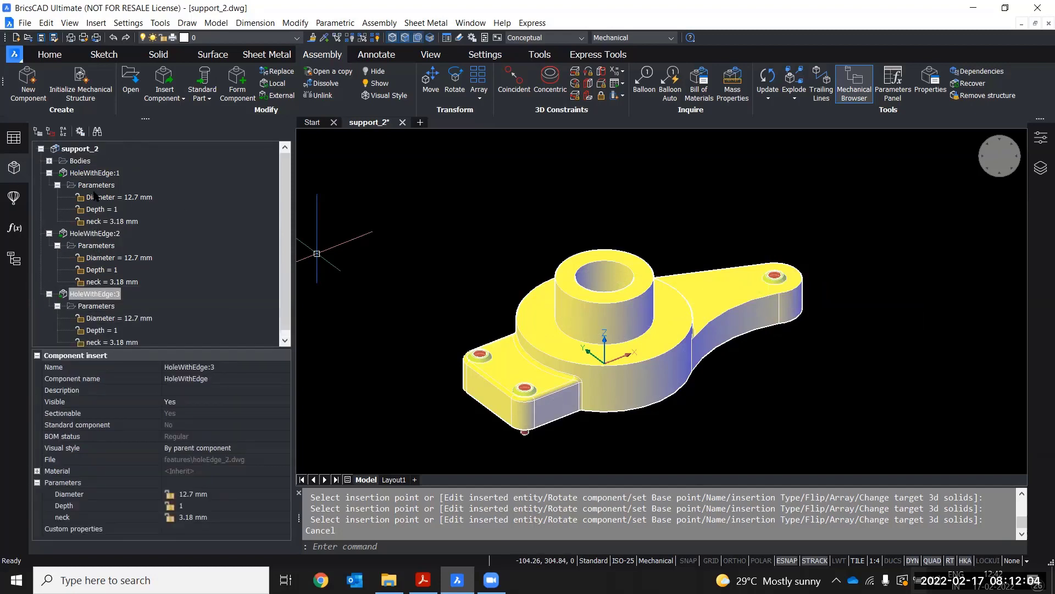
pyautogui.scroll(-1, 95, 195)
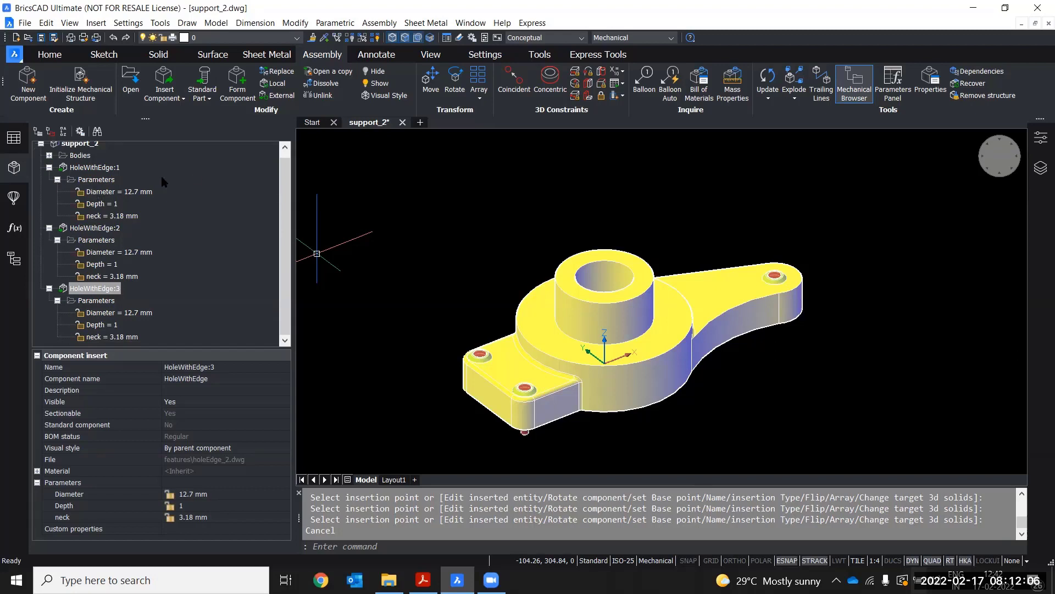
pyautogui.click(99, 191)
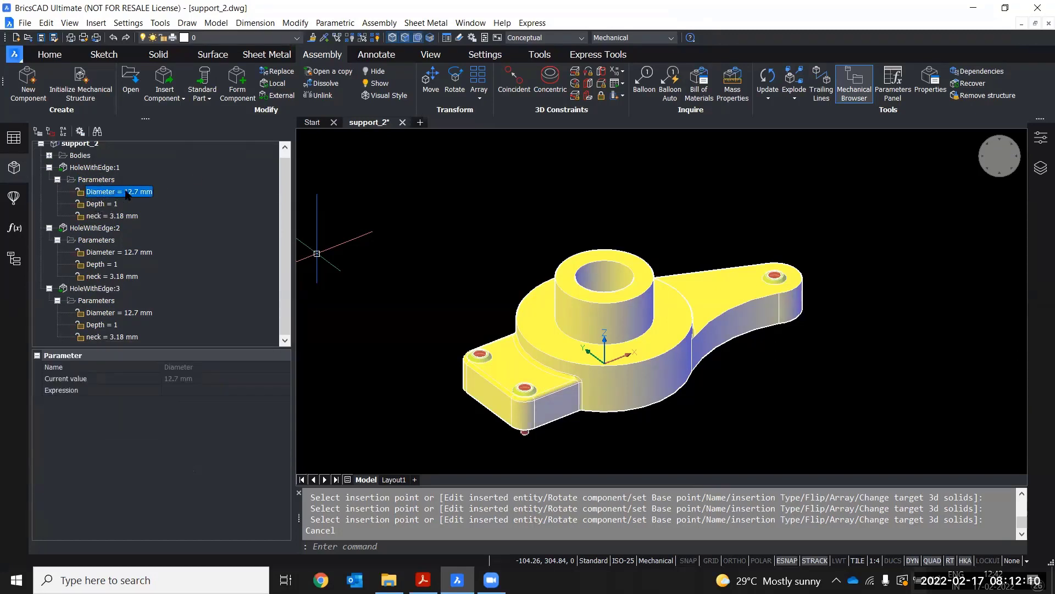
pyautogui.click(100, 216)
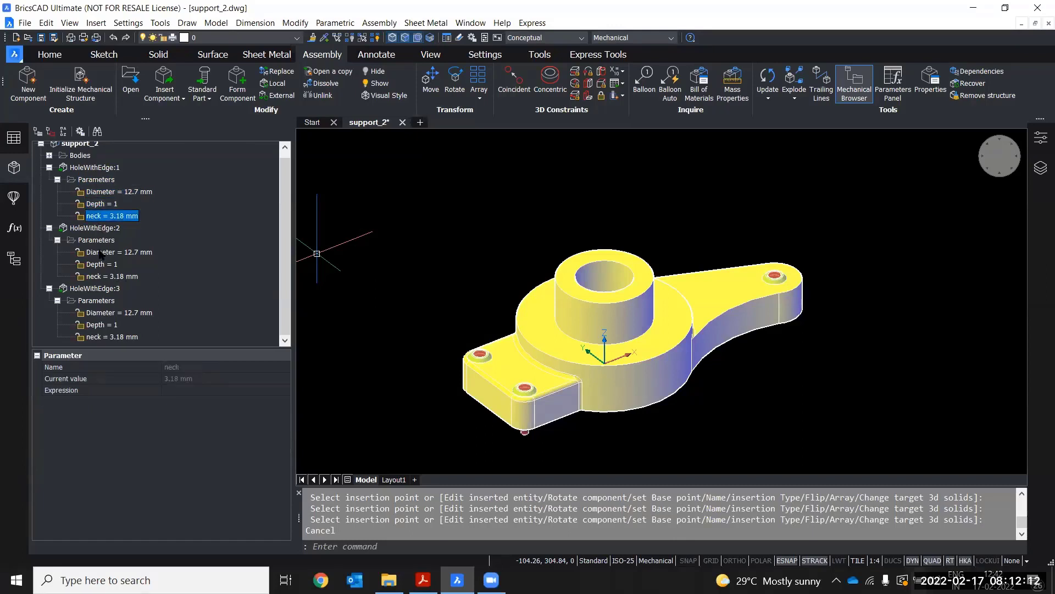
pyautogui.click(101, 169)
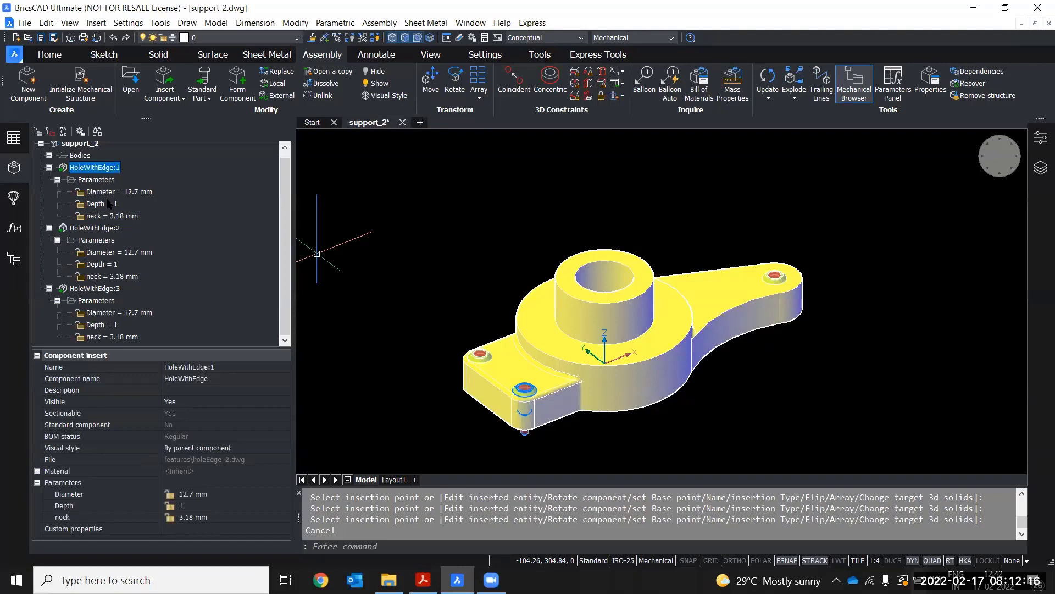
pyautogui.click(105, 192)
pyautogui.click(101, 217)
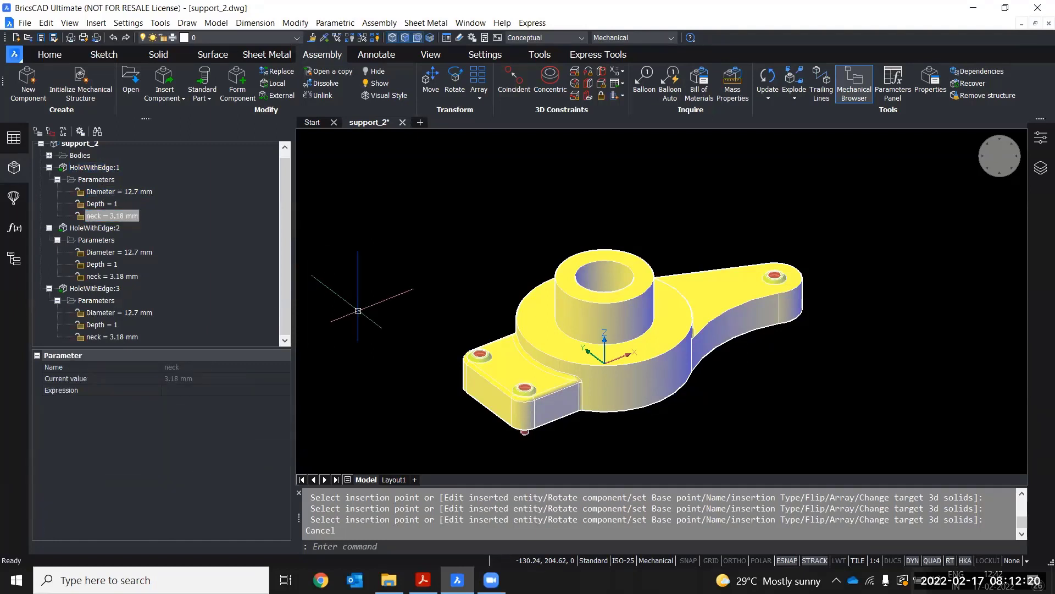
pyautogui.press('Escape')
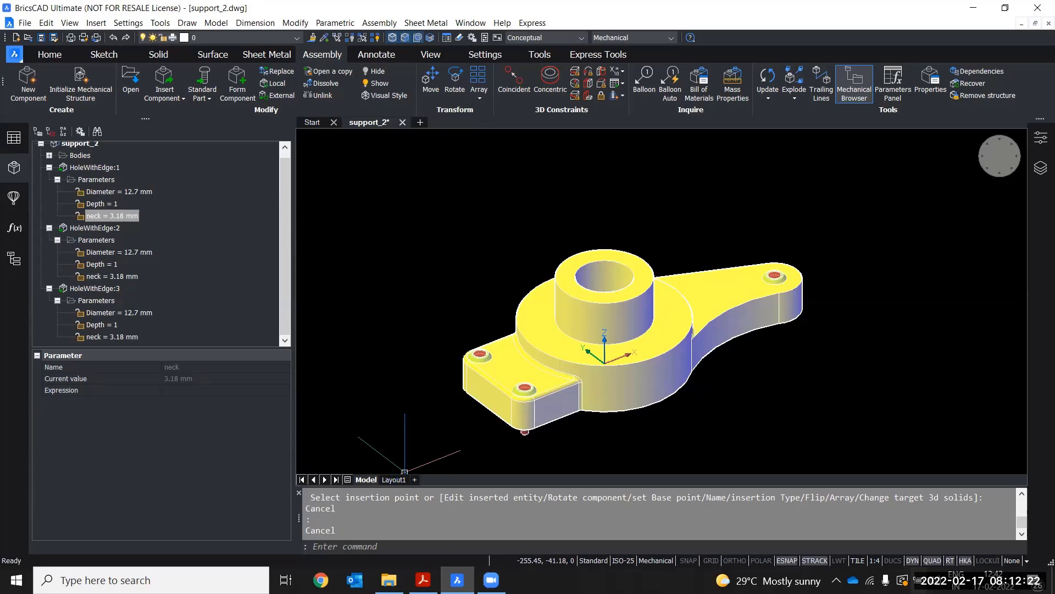
# Switch to Layout1 and examine the drawing views for the newly added holes, then return to the model
pyautogui.click(394, 480)
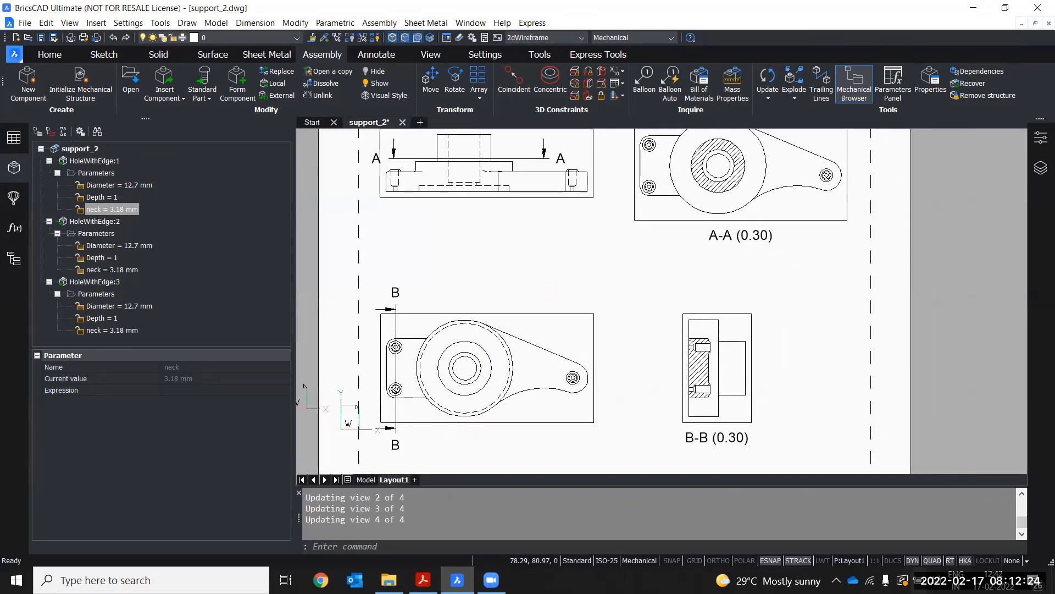
pyautogui.scroll(3, 423, 231)
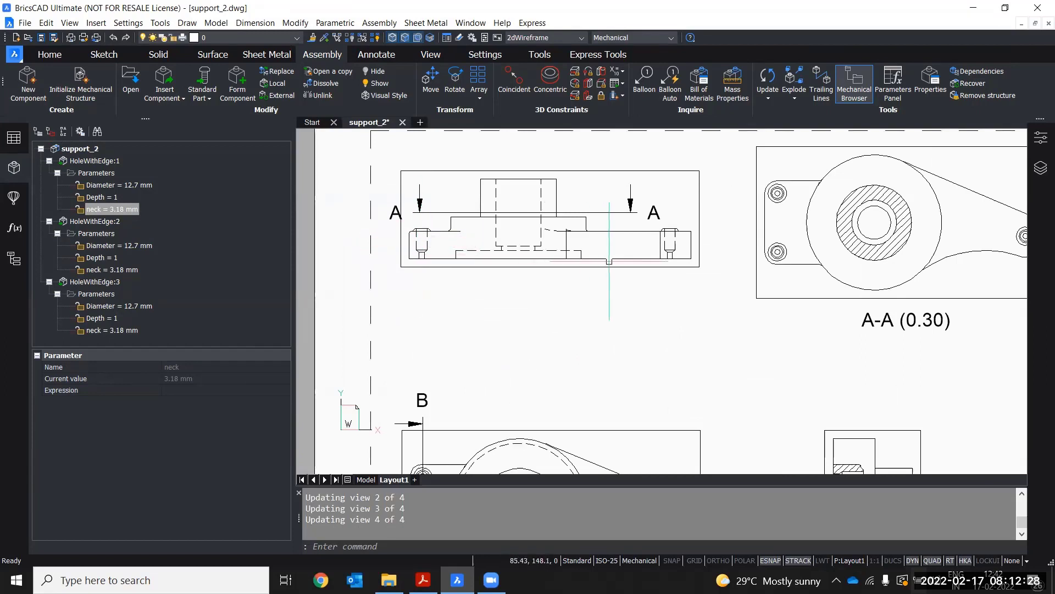
pyautogui.moveTo(610, 260)
pyautogui.mouseDown(button='middle')
pyautogui.moveTo(552, 259)
pyautogui.moveTo(501, 209)
pyautogui.mouseUp(button='middle')
pyautogui.scroll(-2, 499, 220)
pyautogui.moveTo(473, 280); pyautogui.dragTo(507, 258, button='middle')
pyautogui.moveTo(489, 300); pyautogui.dragTo(529, 273, button='middle')
pyautogui.moveTo(503, 415); pyautogui.dragTo(483, 400, button='middle')
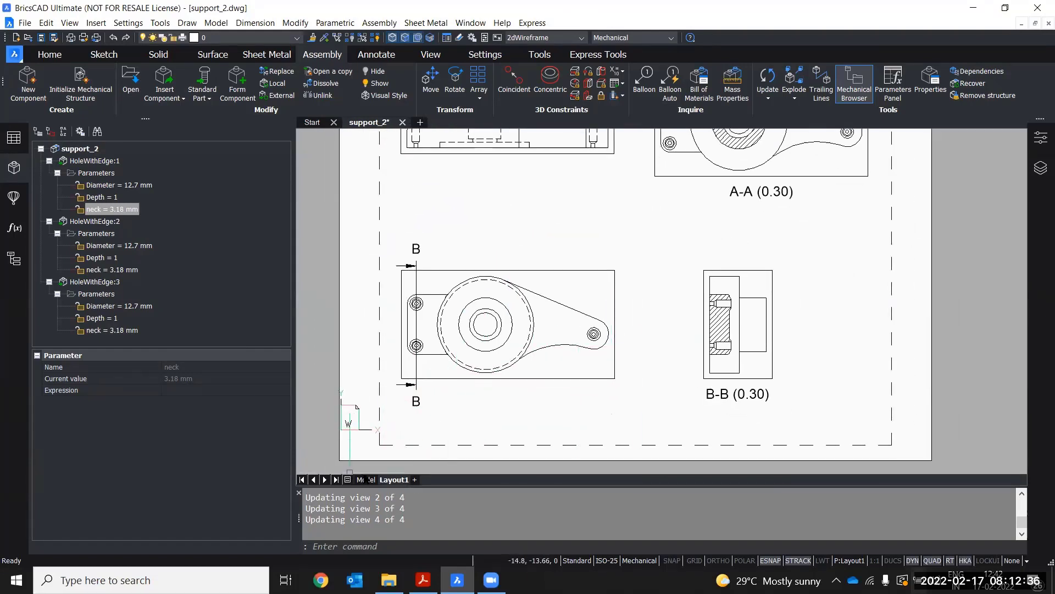
pyautogui.click(366, 480)
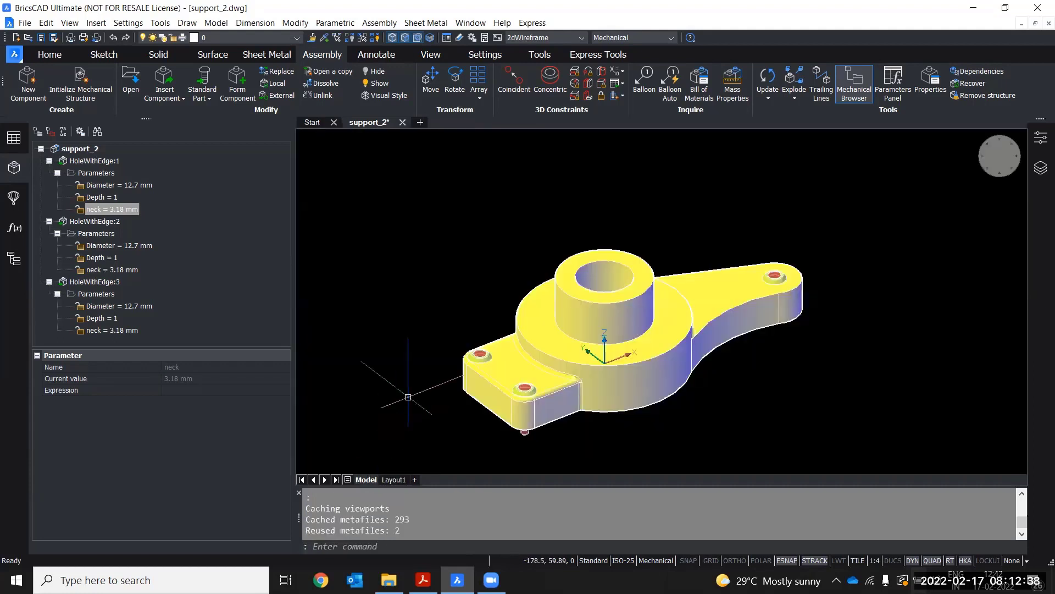
# Examine a flange corner hole in the model and compare it with the Layout1 drawing views
pyautogui.scroll(5, 489, 319)
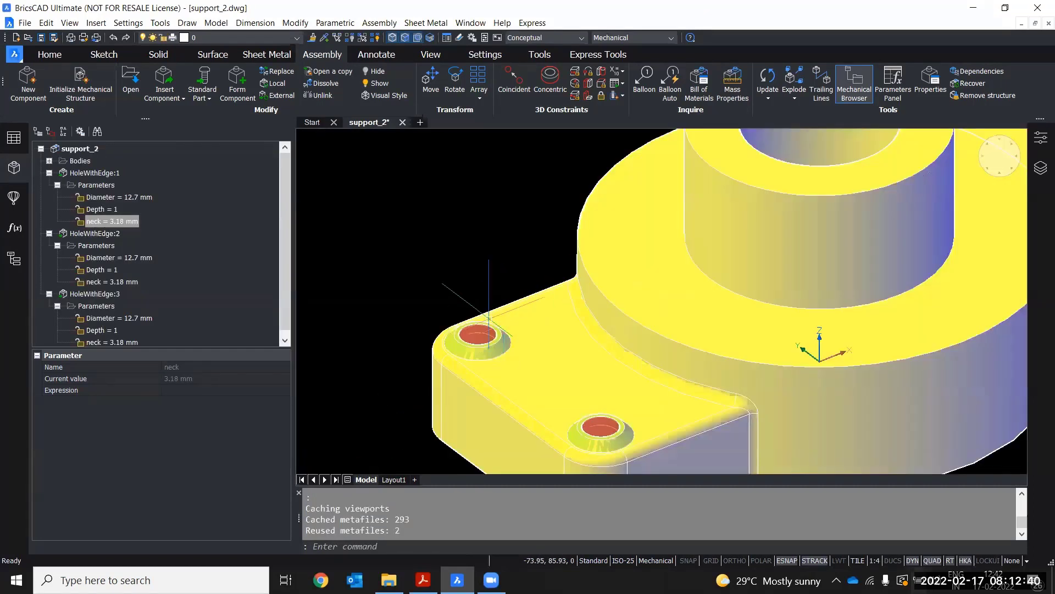
pyautogui.click(475, 337)
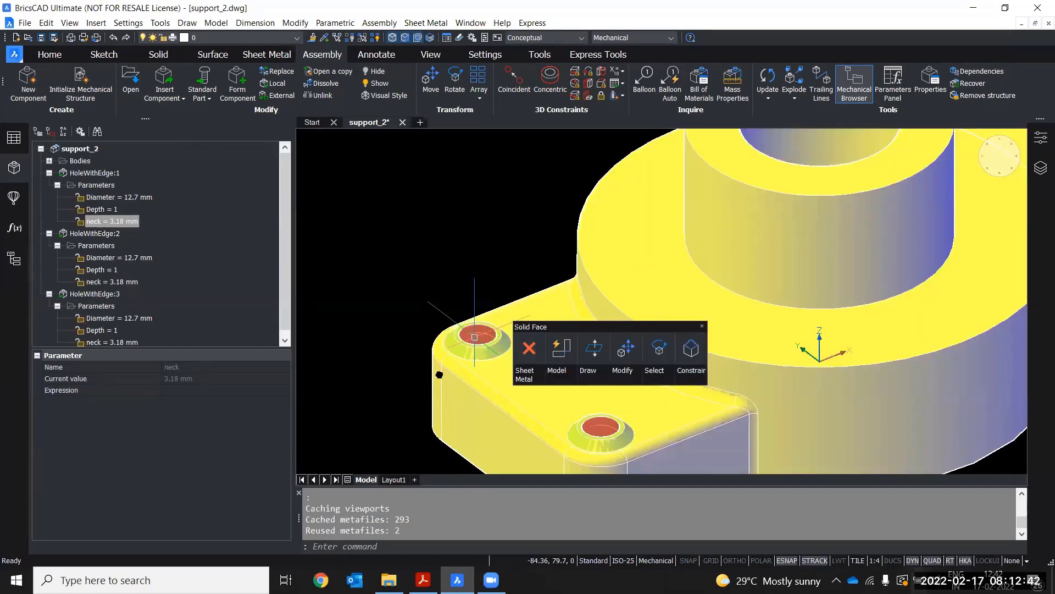
pyautogui.scroll(-2, 437, 303)
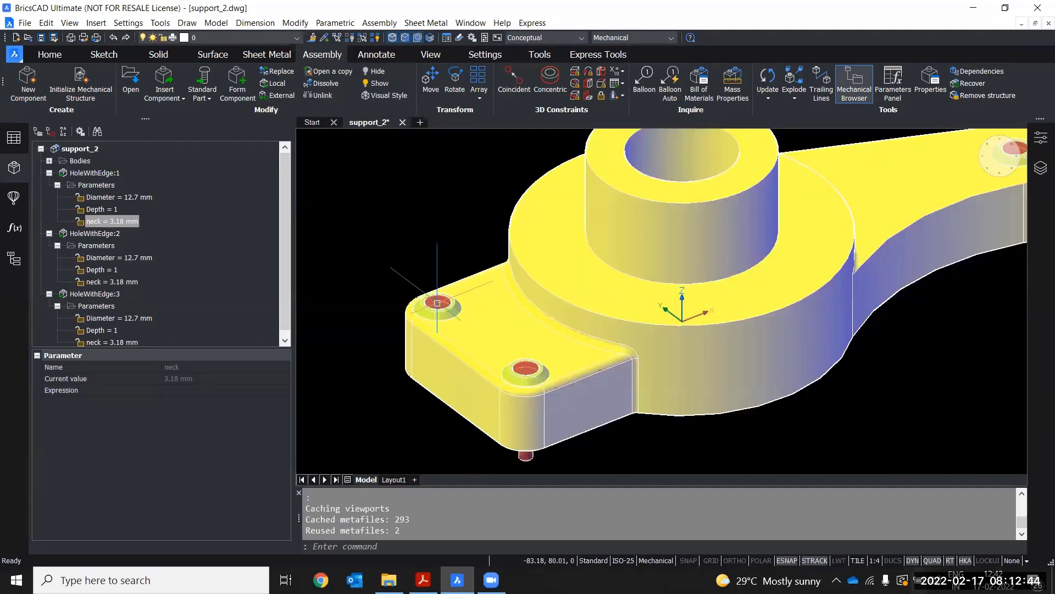
pyautogui.click(393, 480)
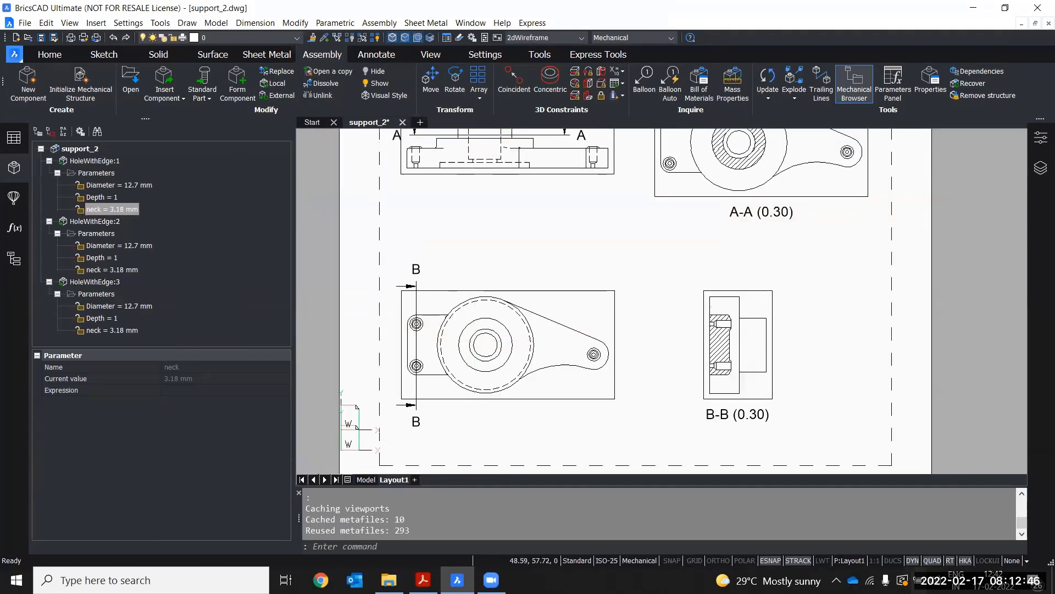
pyautogui.scroll(4, 760, 221)
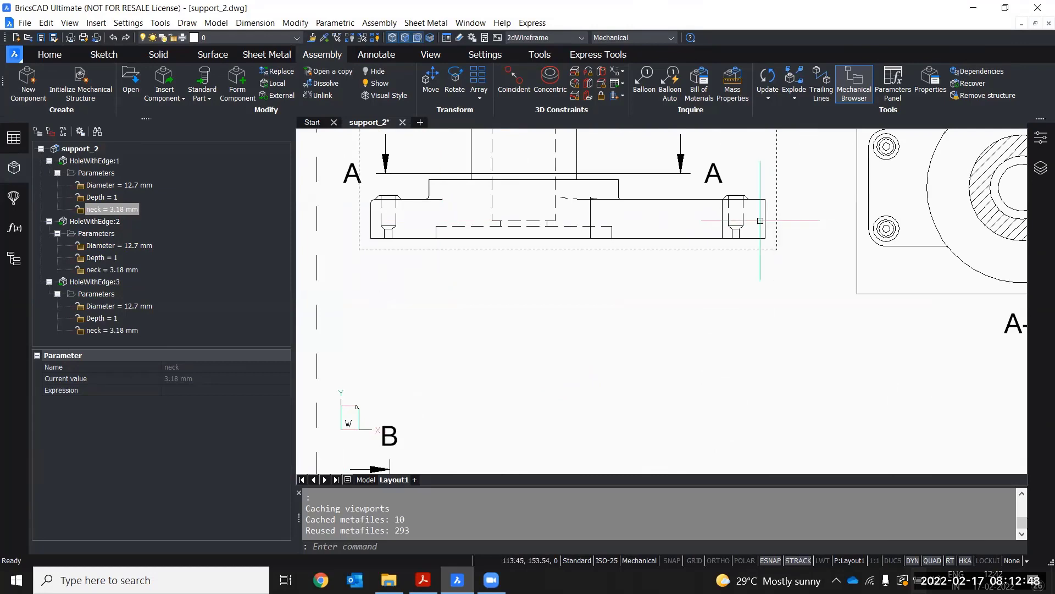
pyautogui.scroll(-5, 761, 221)
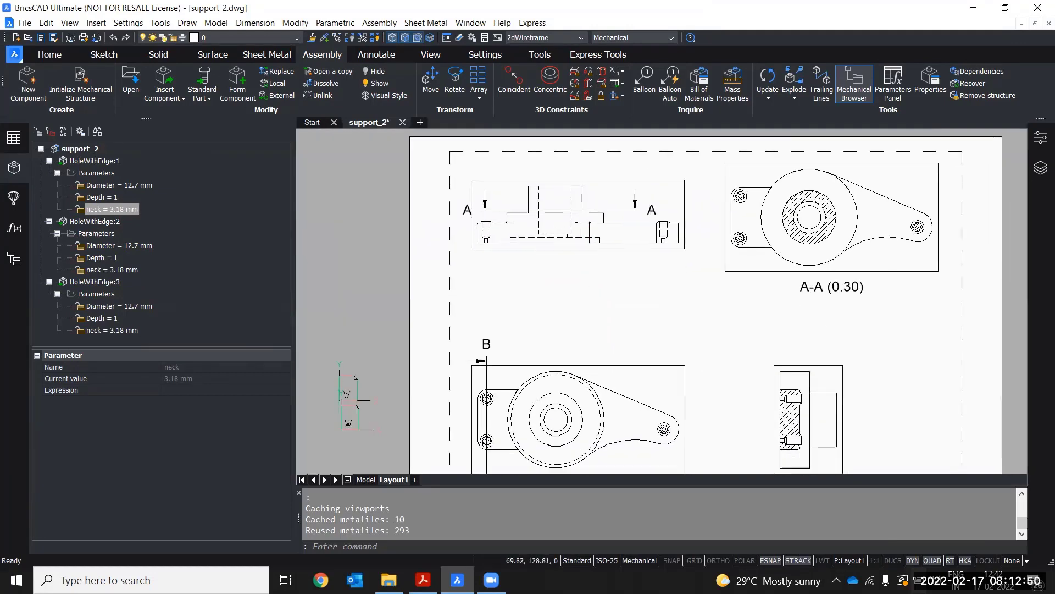
pyautogui.click(366, 479)
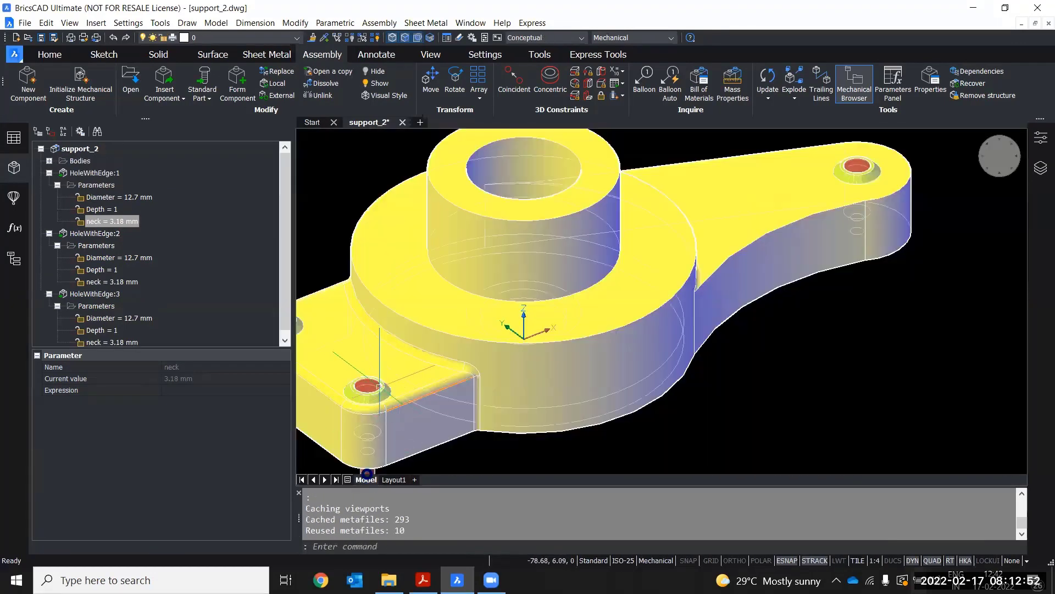
pyautogui.scroll(5, 556, 321)
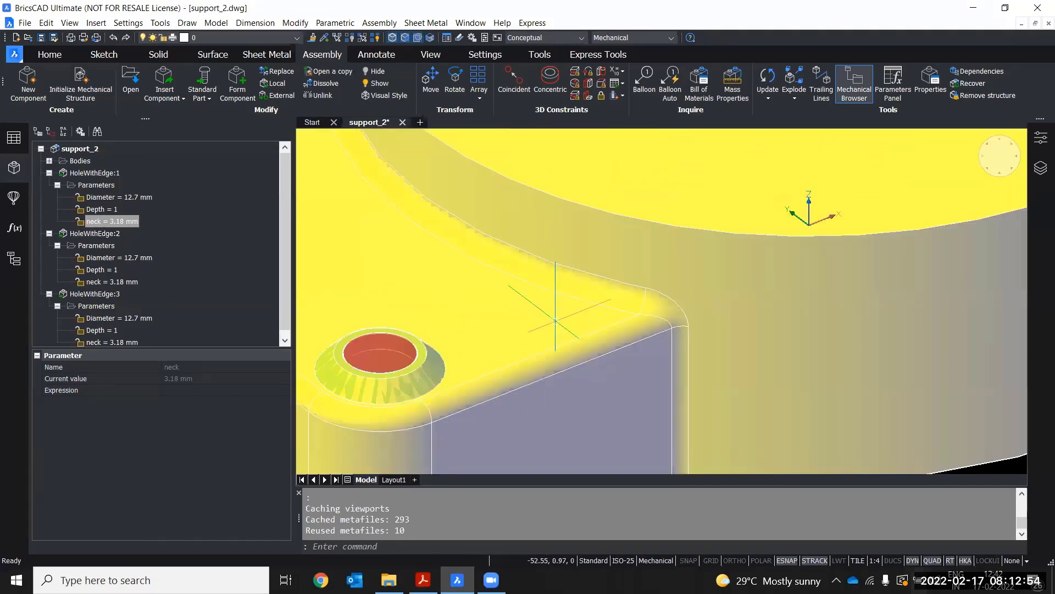
# Delete the first HoleWithEdge component from the support_2 structure in the Mechanical Browser
pyautogui.click(94, 173)
pyautogui.rightClick(84, 175)
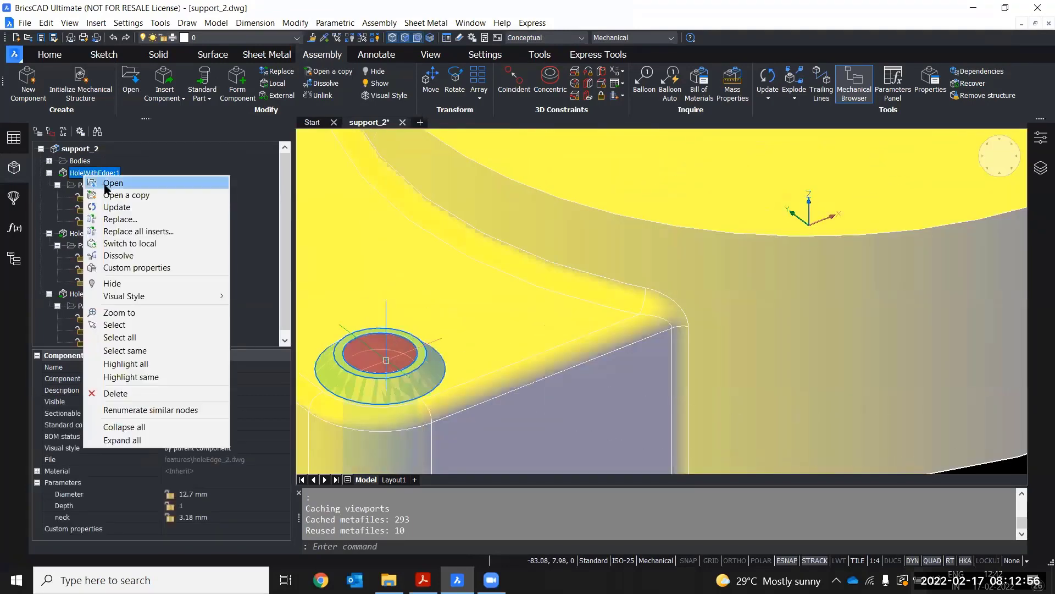
pyautogui.click(126, 393)
pyautogui.scroll(-4, 650, 342)
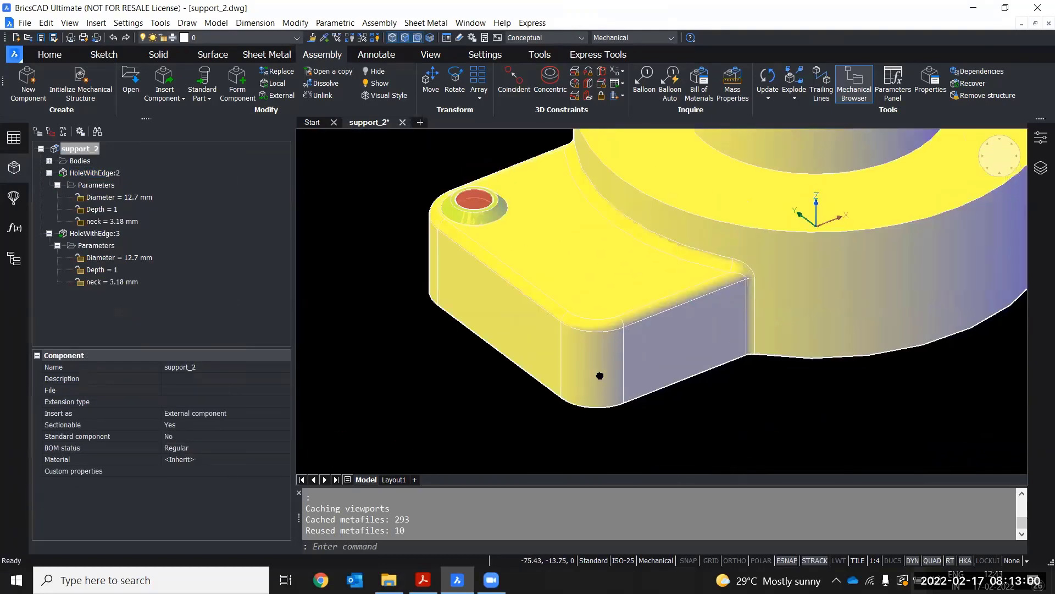
# Check the Layout1 drawing views after the deletion, then return to the model
pyautogui.moveTo(600, 376); pyautogui.dragTo(539, 430, button='middle')
pyautogui.click(394, 480)
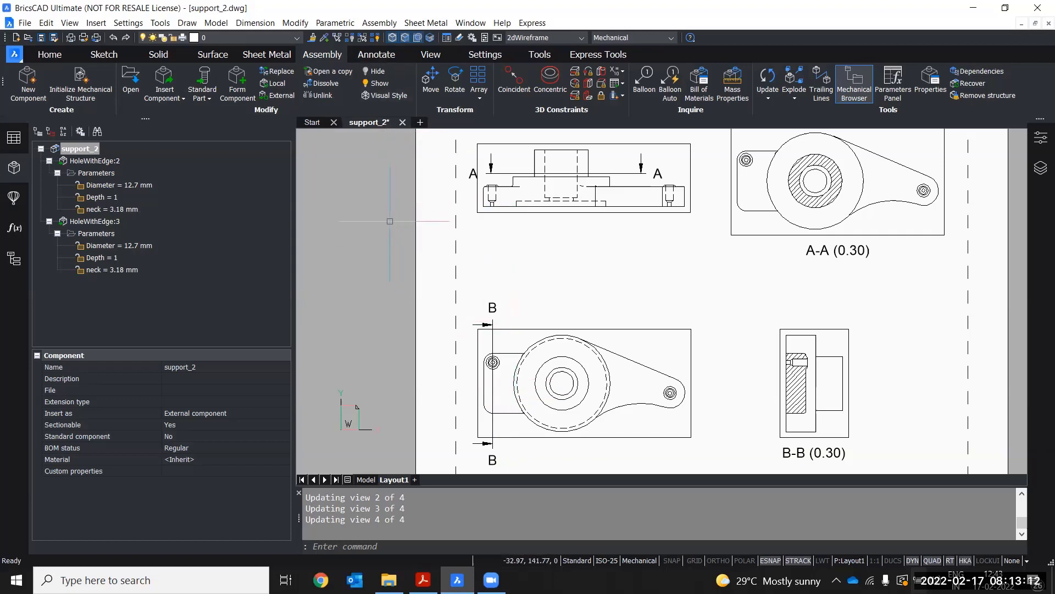
pyautogui.click(365, 480)
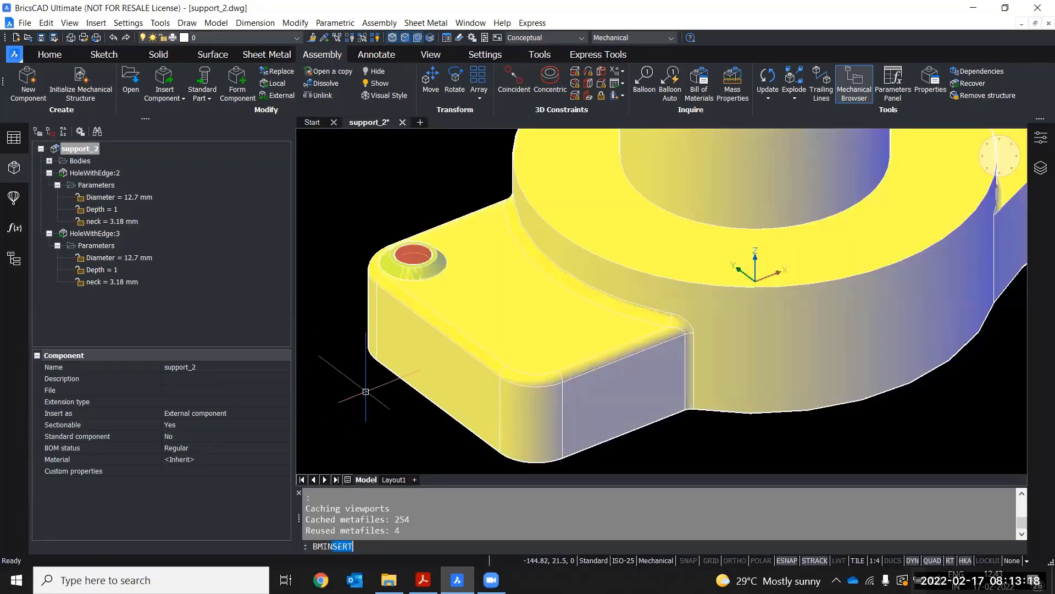
# Insert holeEdge_2.dwg again at the center of the flange's rounded front corner
pyautogui.press('Return')
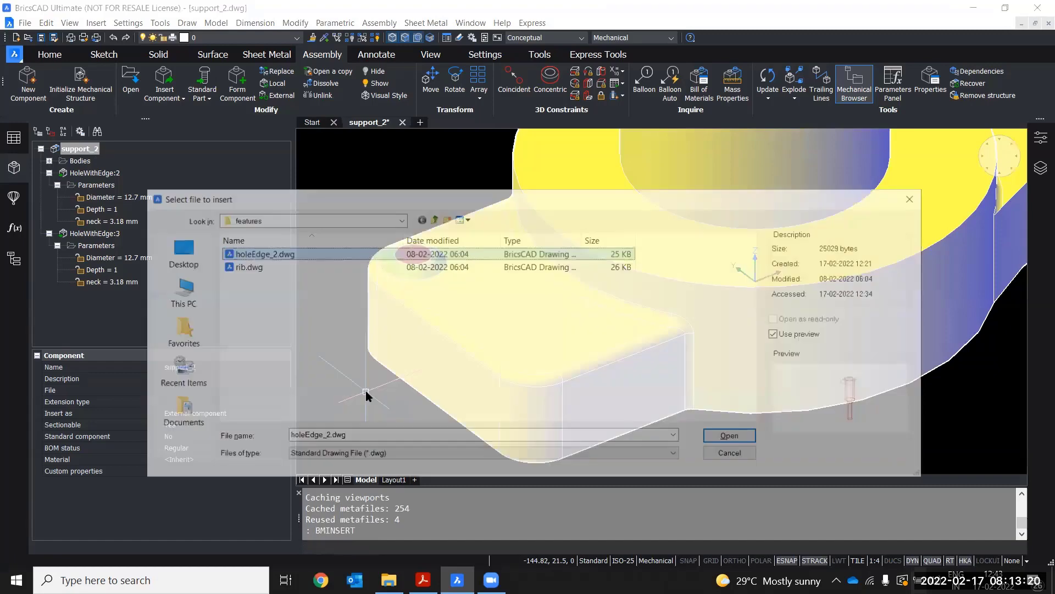
pyautogui.click(733, 437)
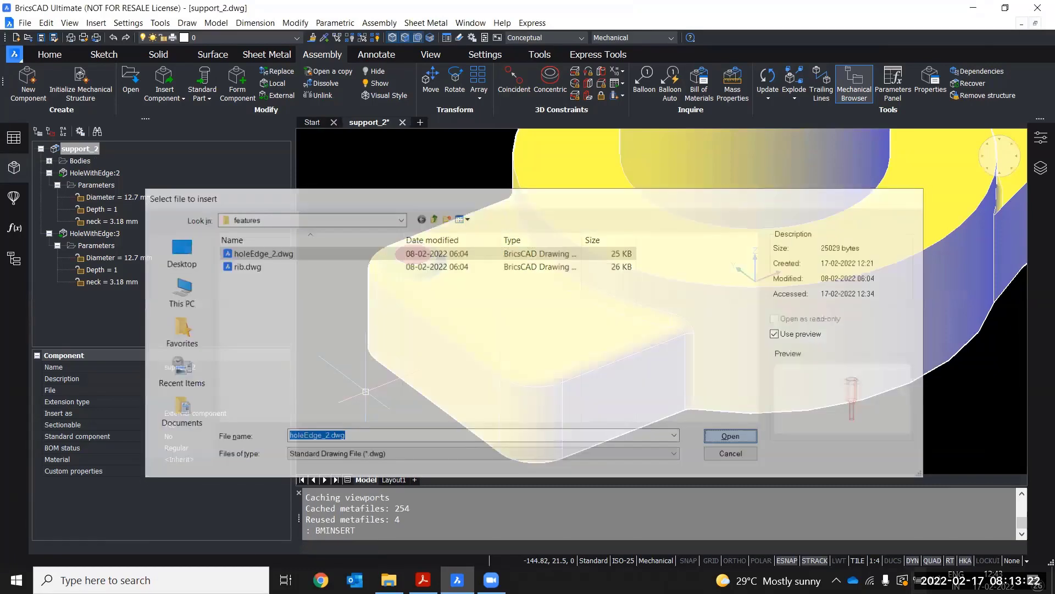
pyautogui.scroll(5, 537, 288)
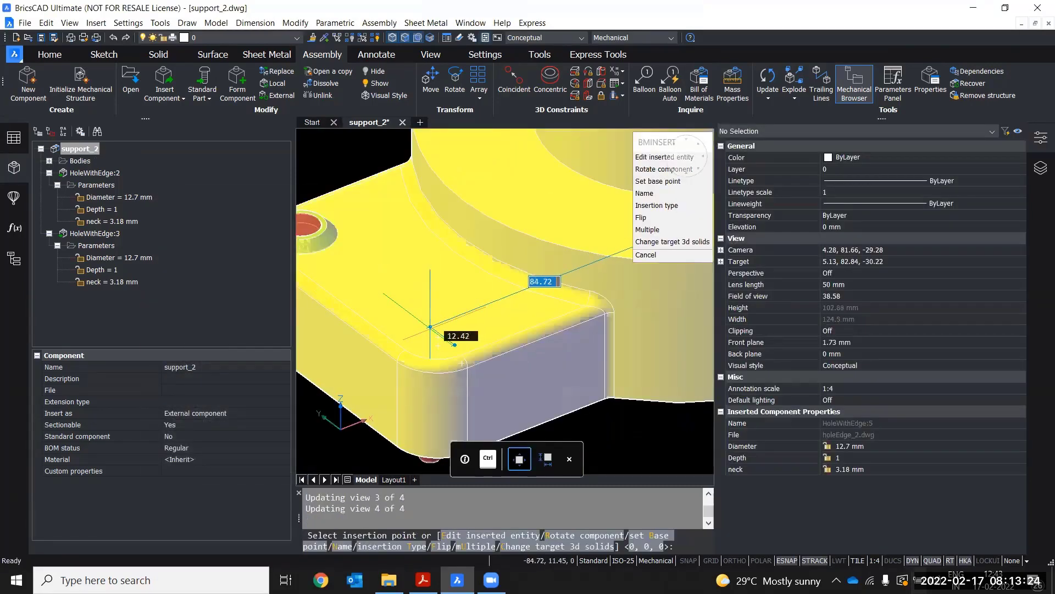
pyautogui.click(438, 337)
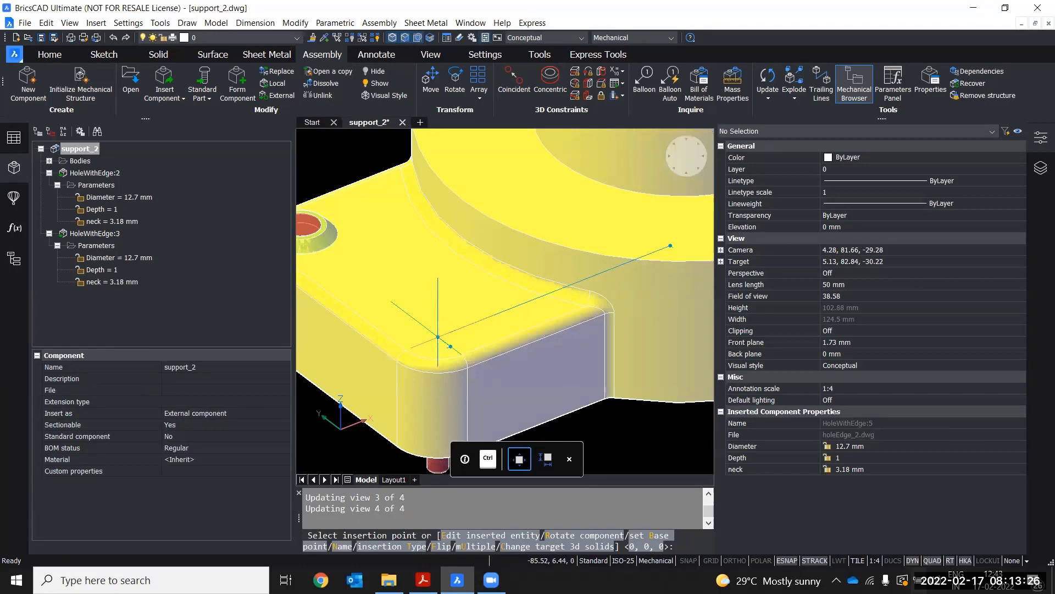
pyautogui.scroll(-5, 422, 384)
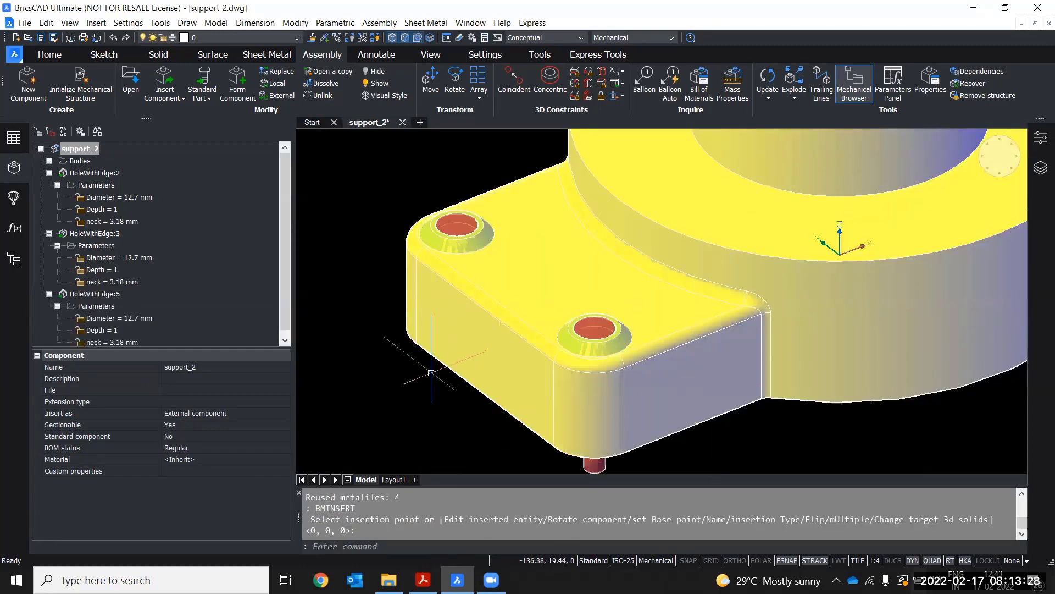
pyautogui.scroll(-2, 423, 379)
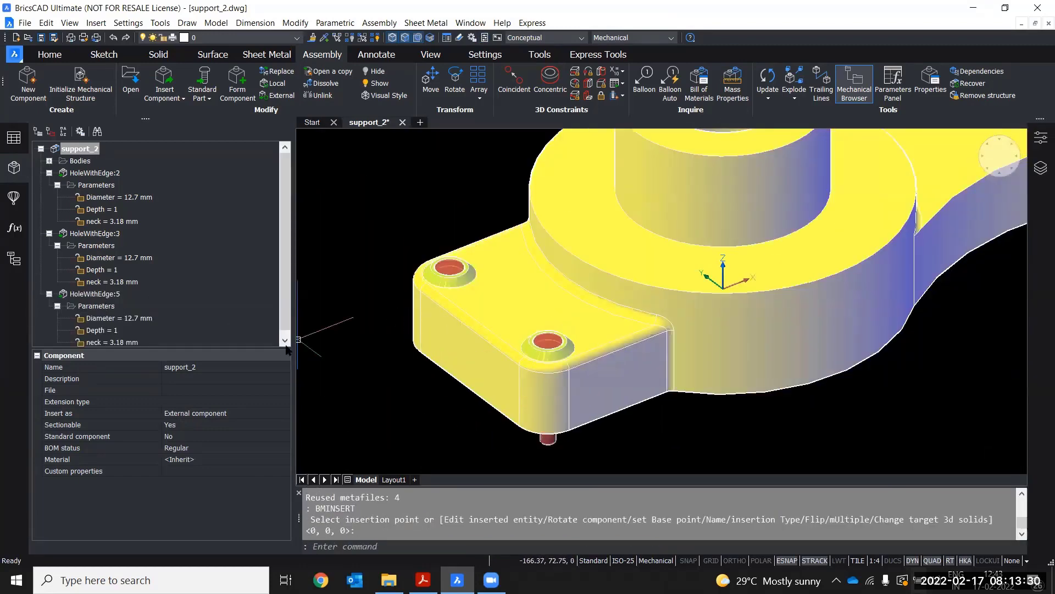
# Switch to Layout1, toggle Auto Update for the drawing views, then return to the model
pyautogui.click(390, 480)
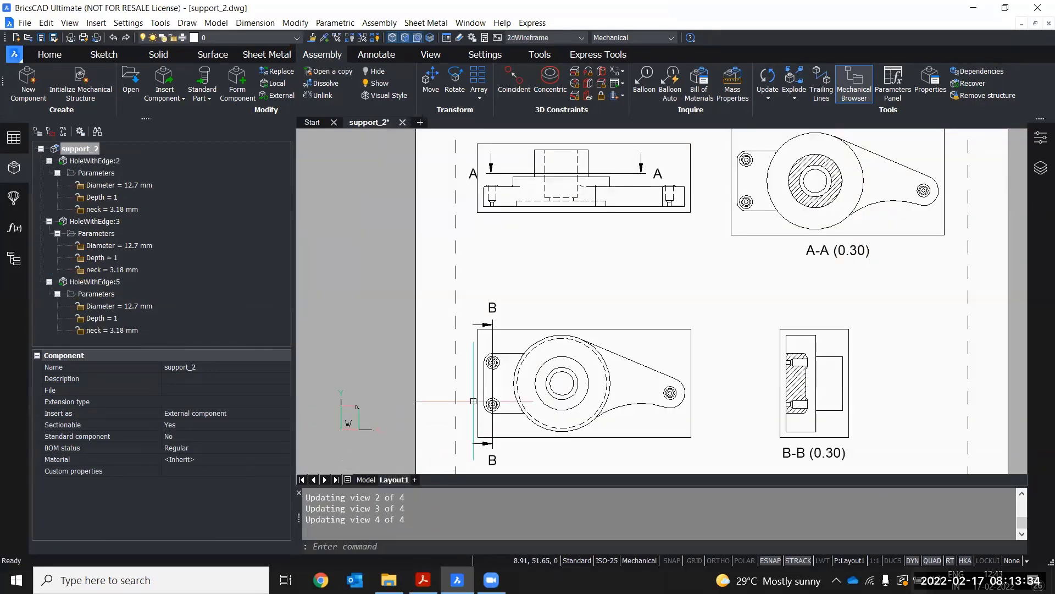
pyautogui.scroll(3, 524, 404)
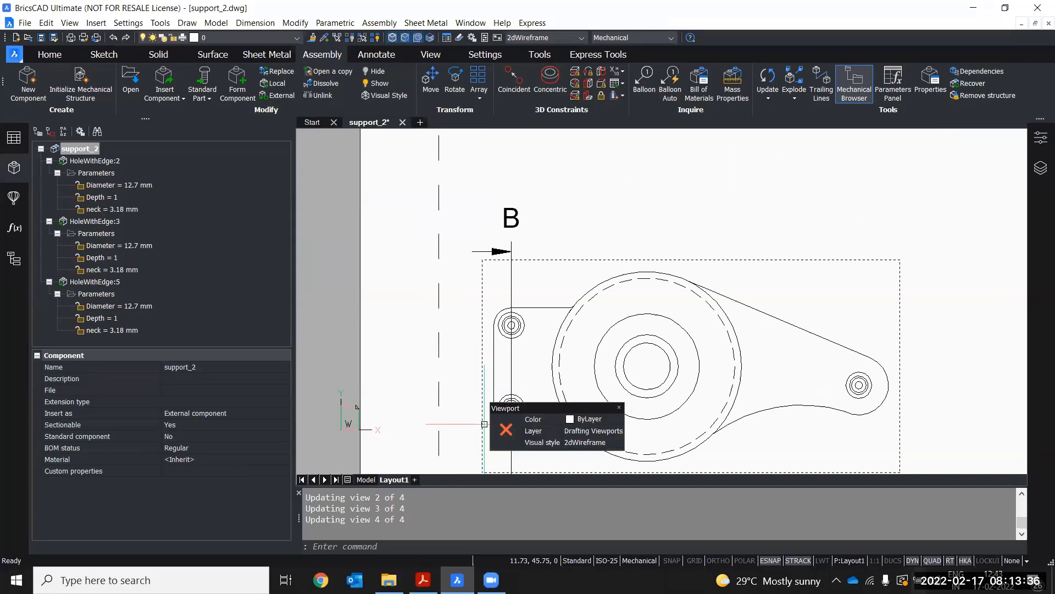
pyautogui.scroll(-2, 479, 419)
pyautogui.scroll(-2, 401, 376)
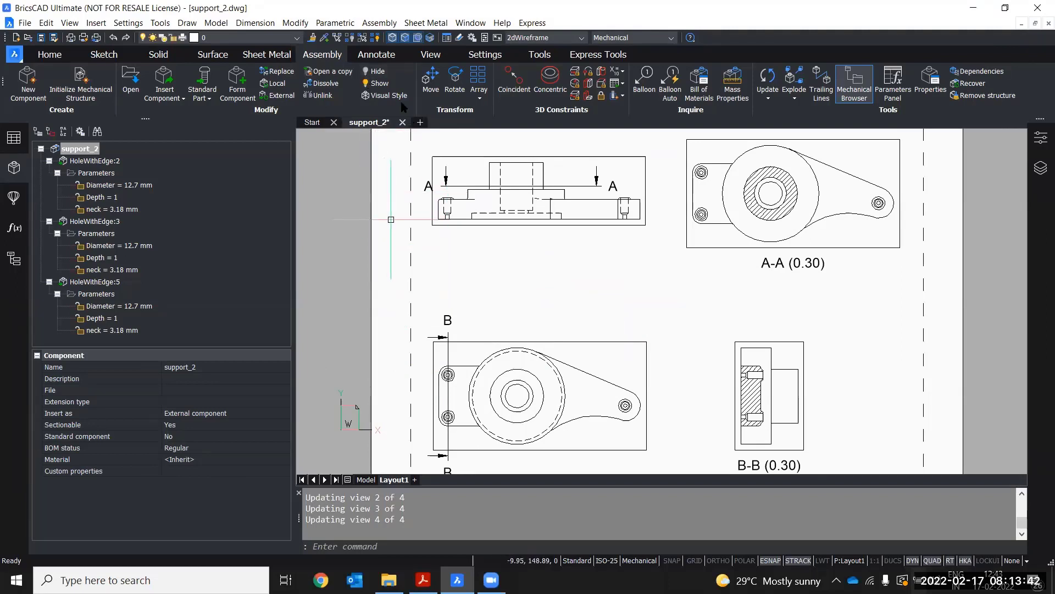
pyautogui.click(377, 54)
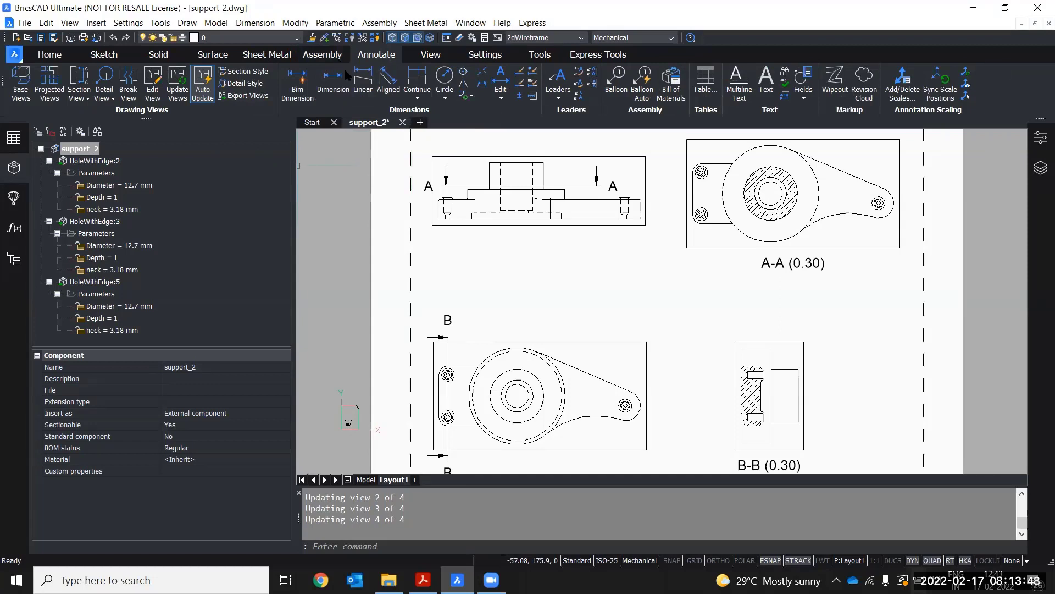
pyautogui.click(205, 101)
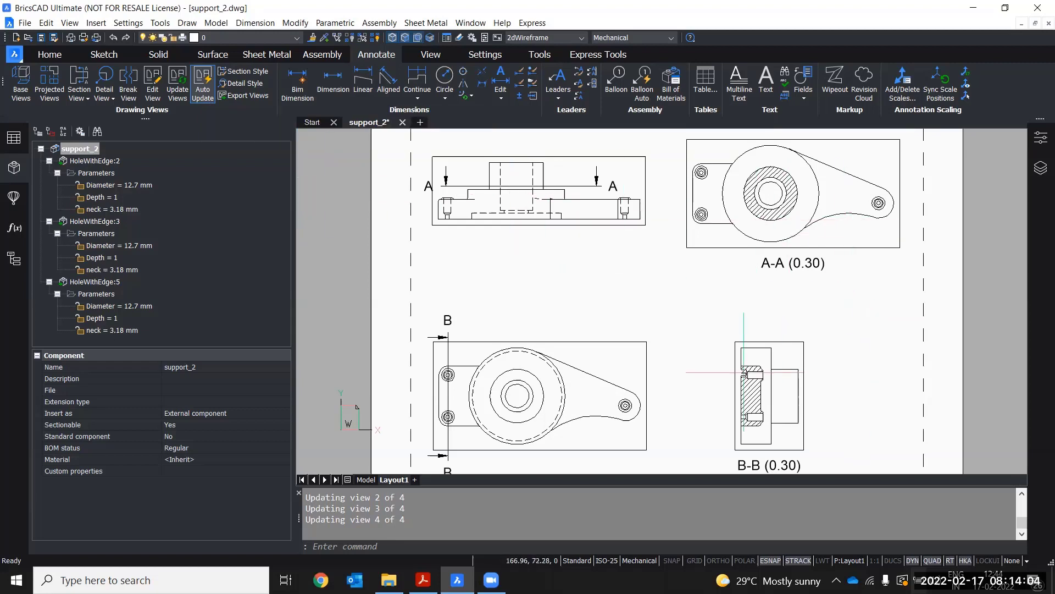
pyautogui.moveTo(568, 379); pyautogui.dragTo(569, 357, button='middle')
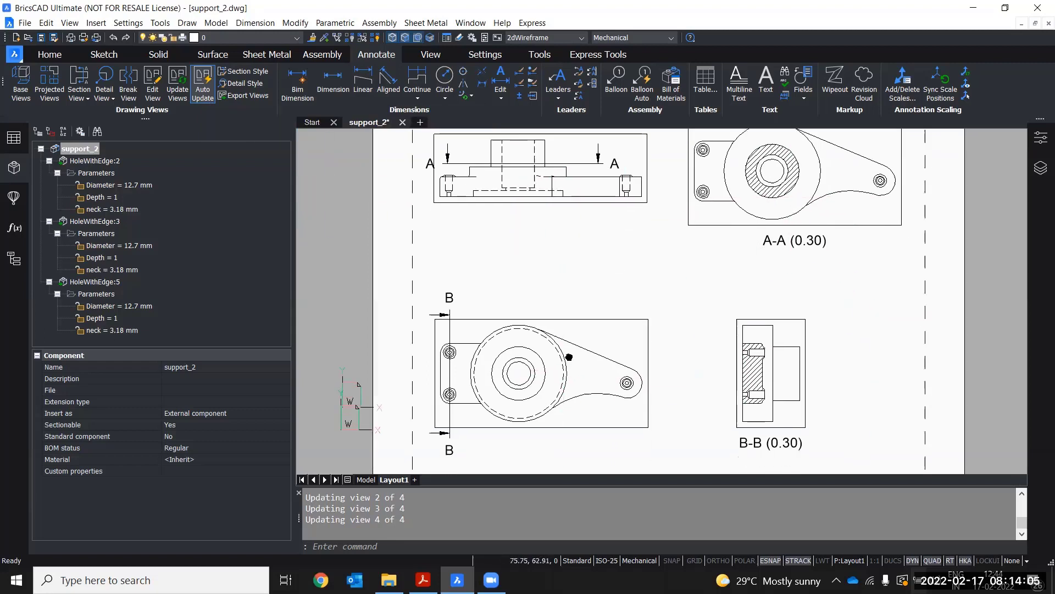
pyautogui.click(365, 480)
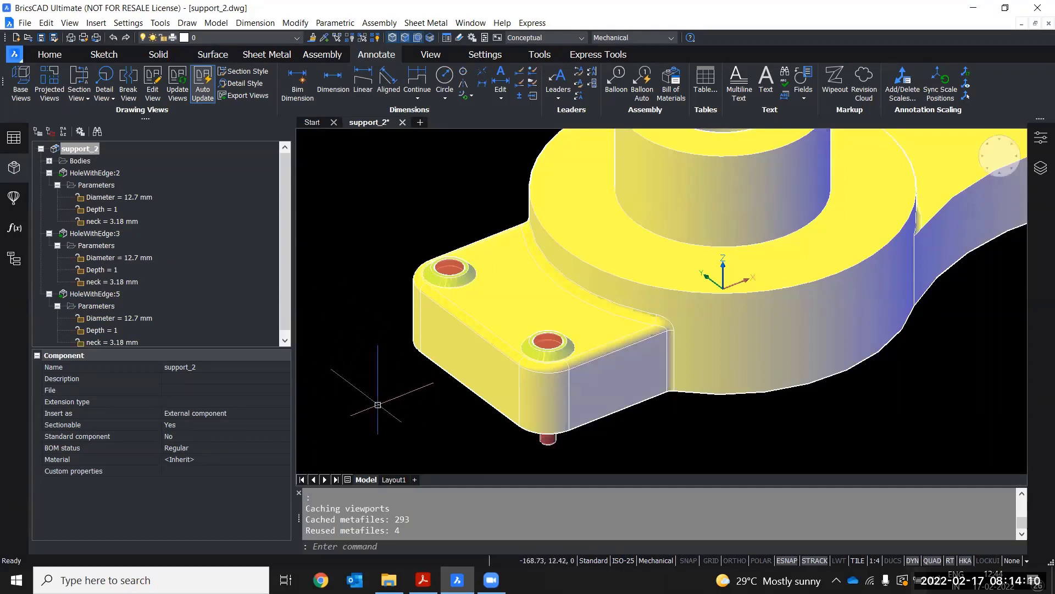
# Set the Diameter expression of the HoleWithEdge:2 component to 7
pyautogui.scroll(-2, 344, 396)
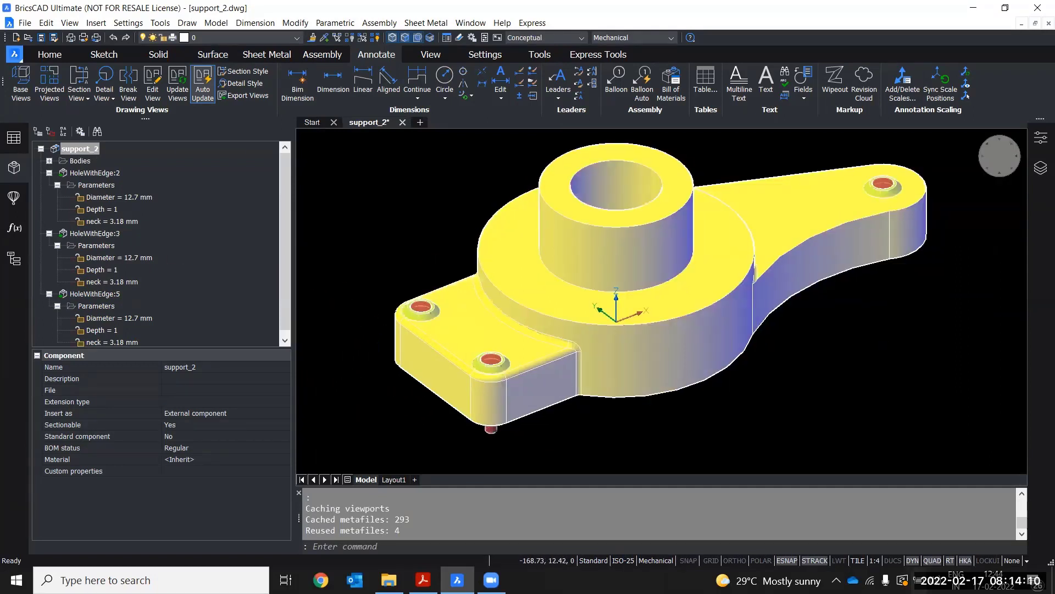
pyautogui.click(136, 198)
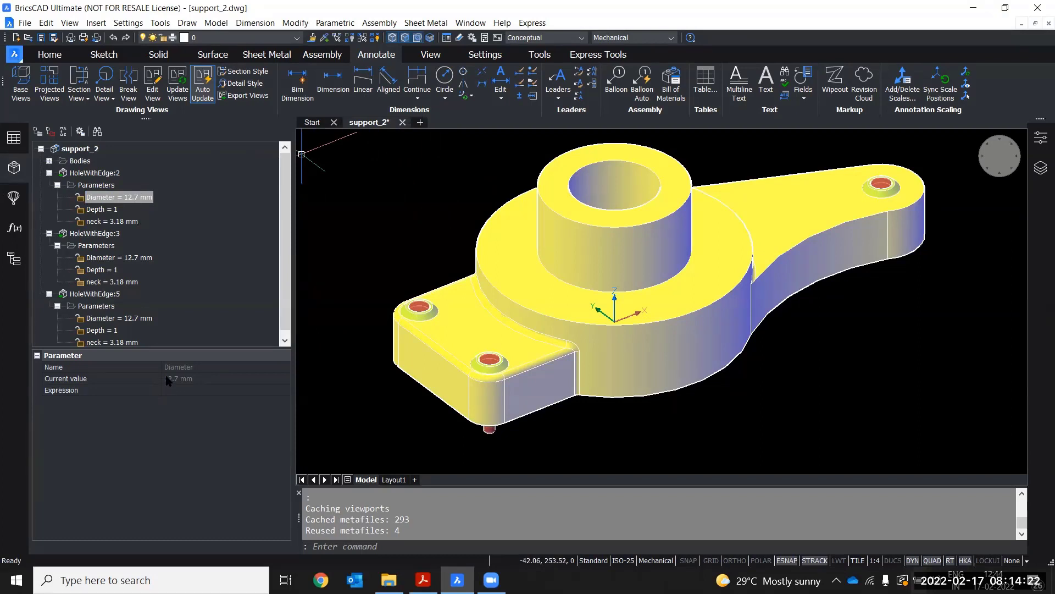
pyautogui.click(180, 389)
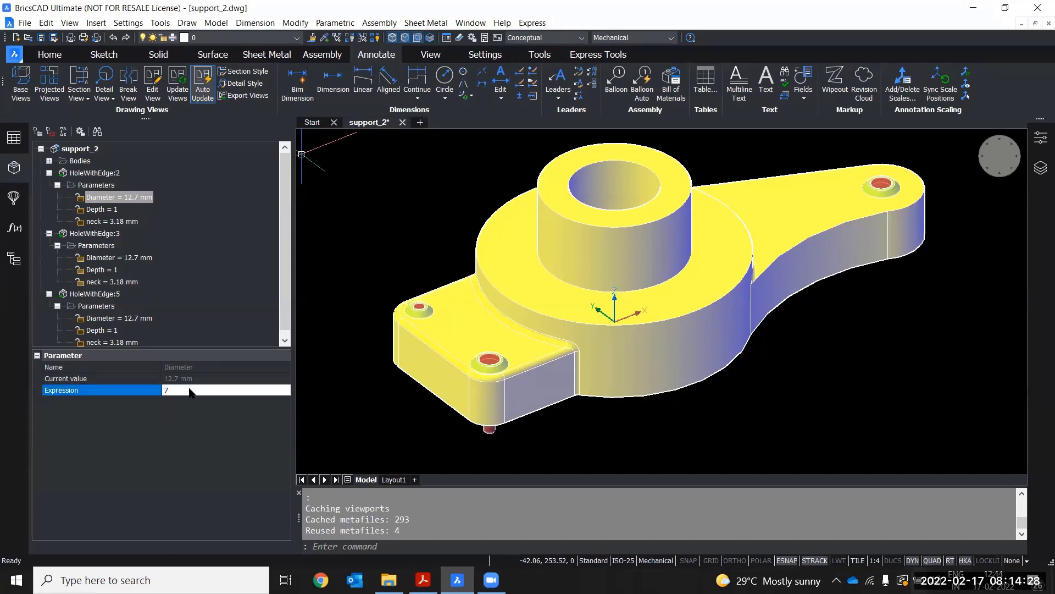
pyautogui.write('7')
pyautogui.press('Return')
# Examine the resized flange hole from several zoom levels and angles
pyautogui.scroll(5, 416, 305)
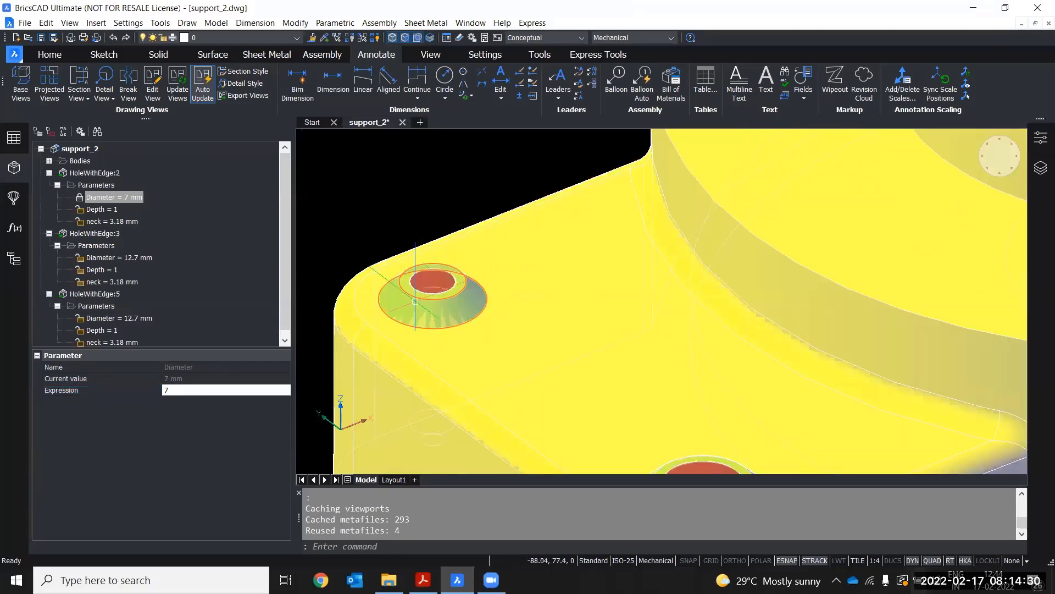
pyautogui.scroll(-3, 415, 301)
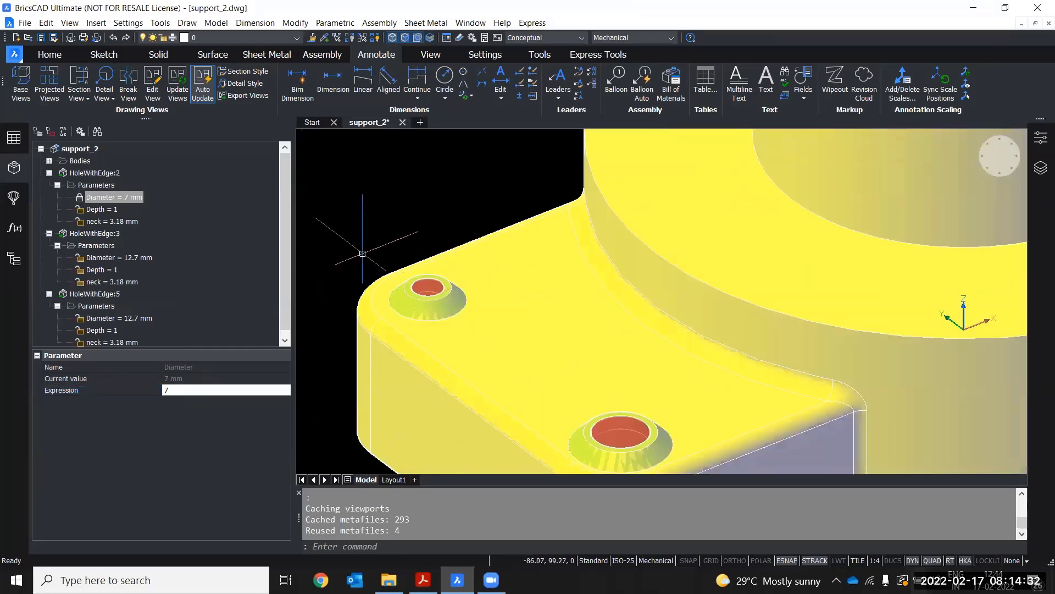
pyautogui.moveTo(369, 220); pyautogui.dragTo(363, 197, button='middle')
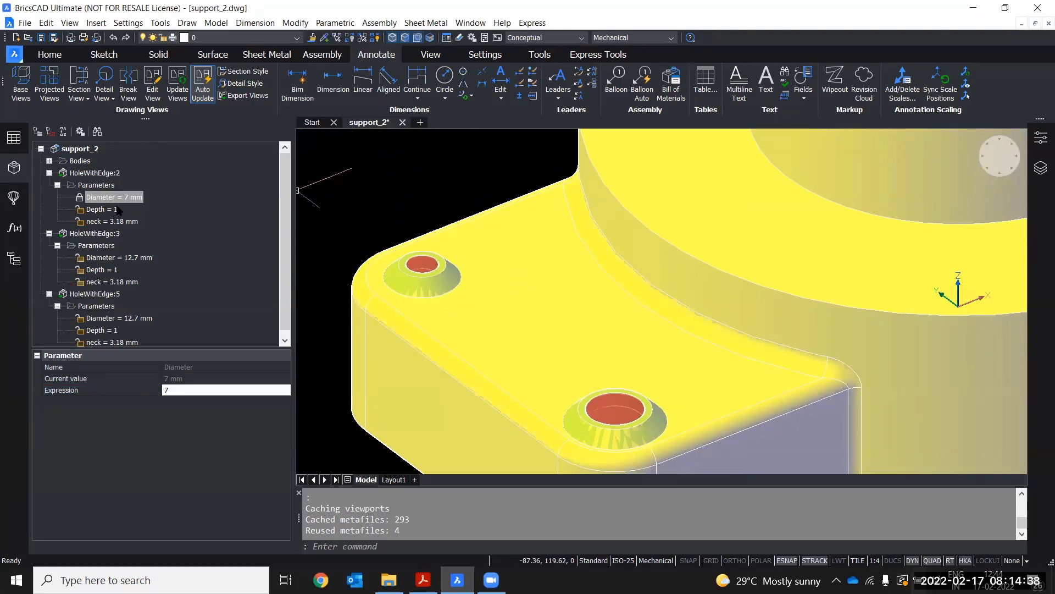
pyautogui.scroll(-2, 413, 184)
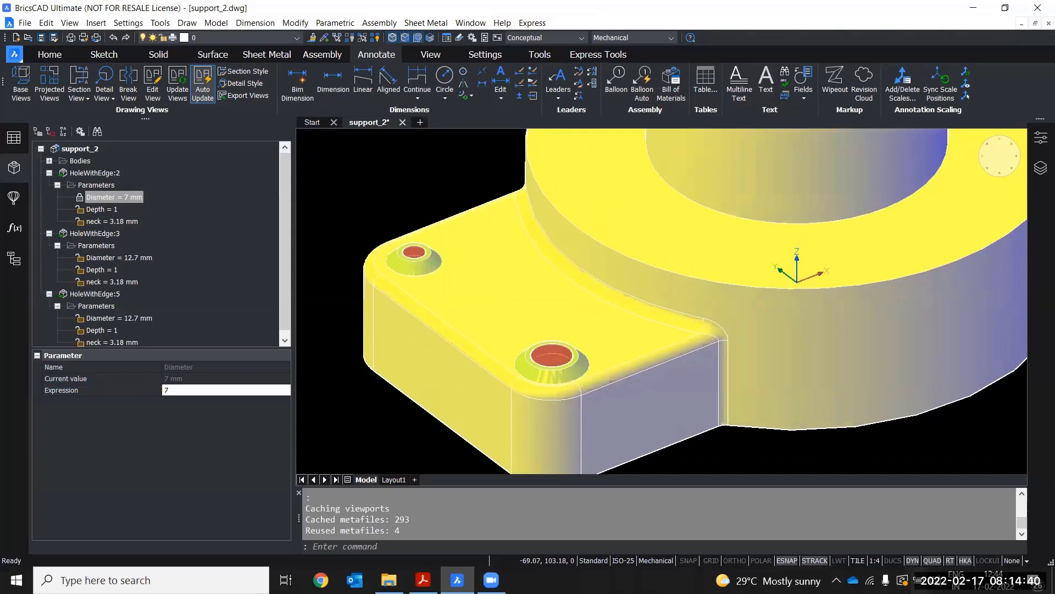
pyautogui.scroll(-3, 413, 187)
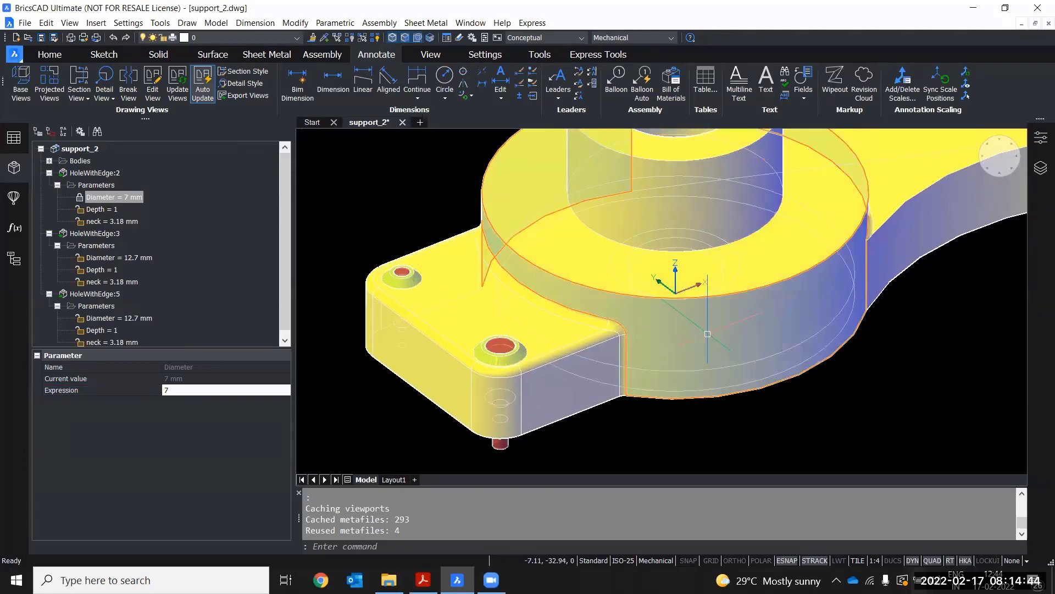
pyautogui.moveTo(467, 180); pyautogui.dragTo(463, 197, button='middle')
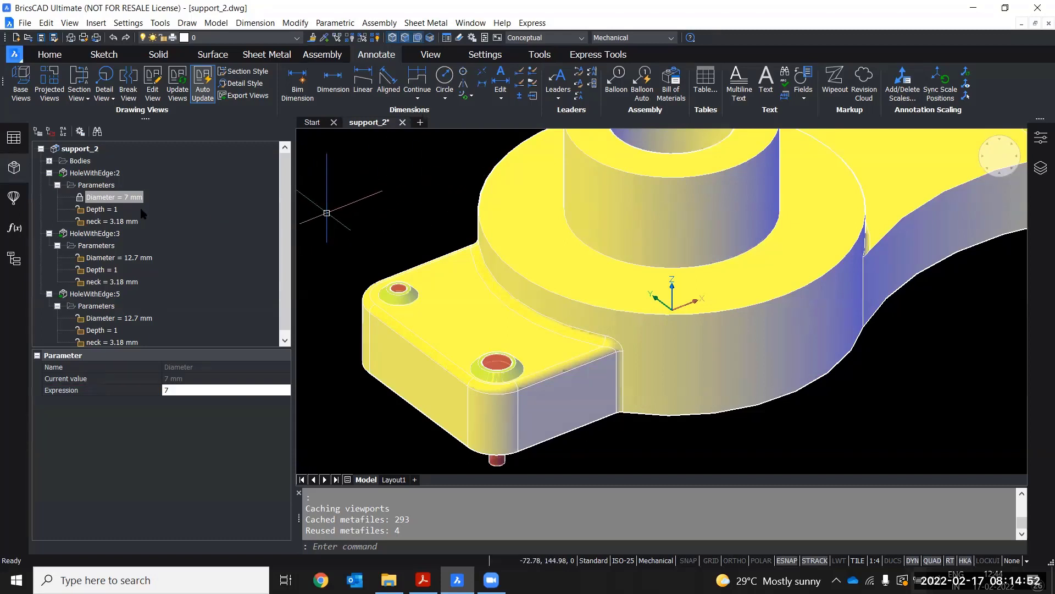
pyautogui.scroll(-4, 400, 244)
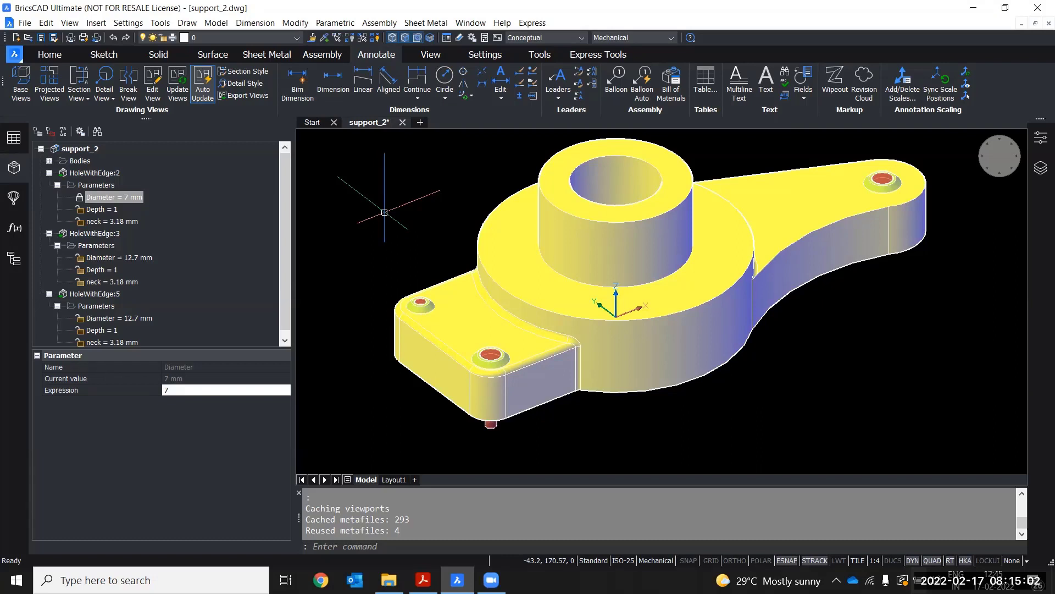
# Select the Diameter parameters of all three hole components and set their expression to 7
pyautogui.click(102, 210)
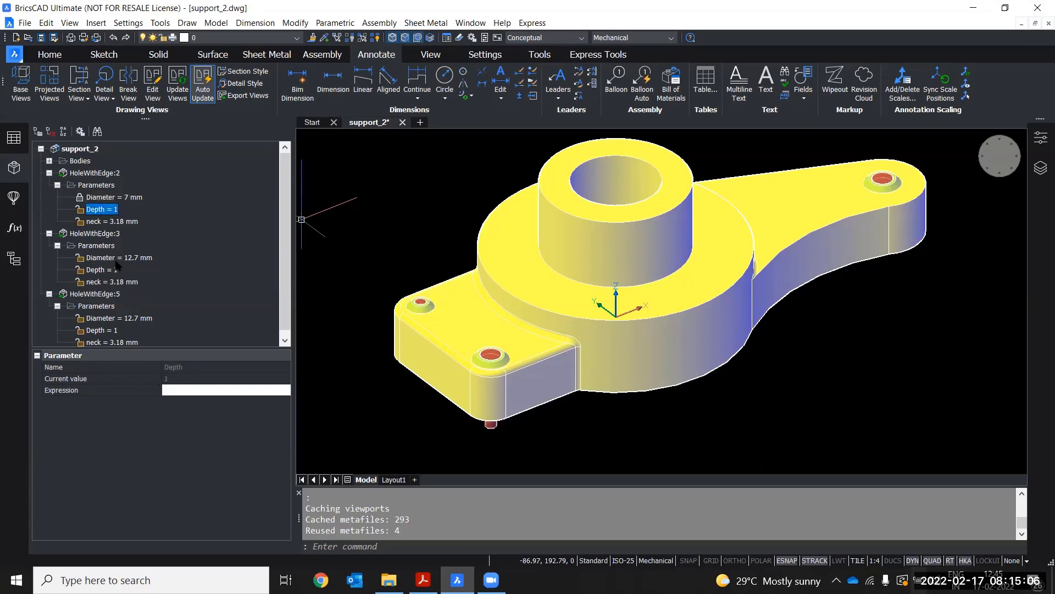
pyautogui.press('Up')
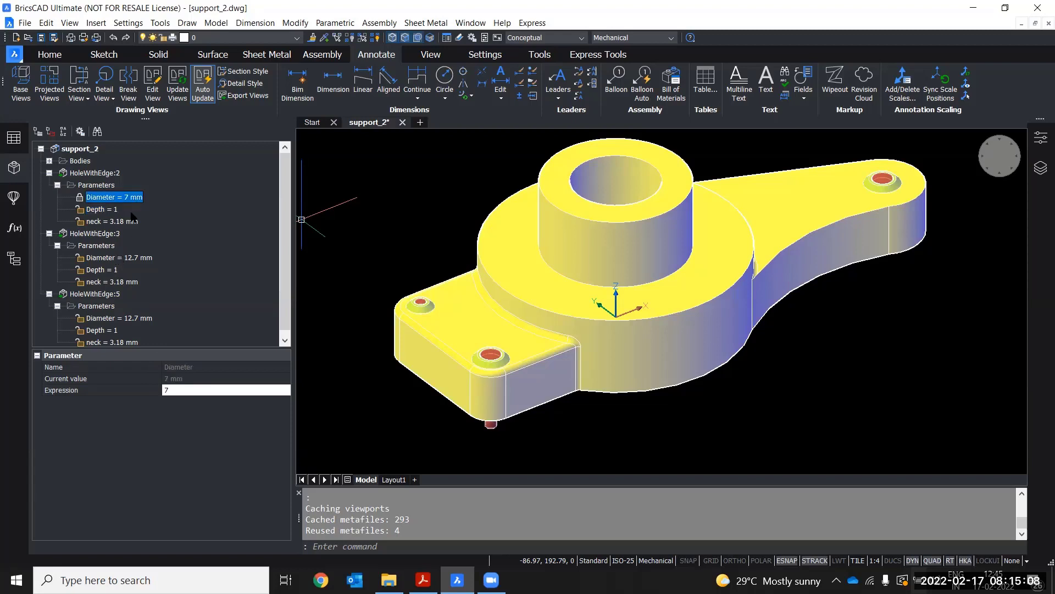
pyautogui.keyDown('ctrl'); pyautogui.click(127, 258); pyautogui.keyUp('ctrl')
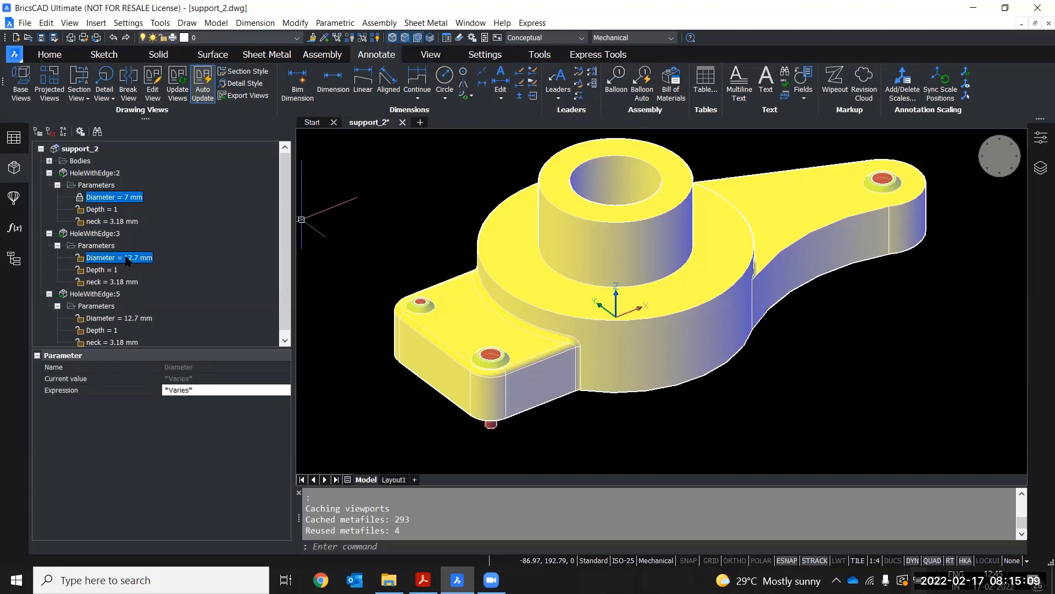
pyautogui.keyDown('ctrl'); pyautogui.click(132, 319); pyautogui.keyUp('ctrl')
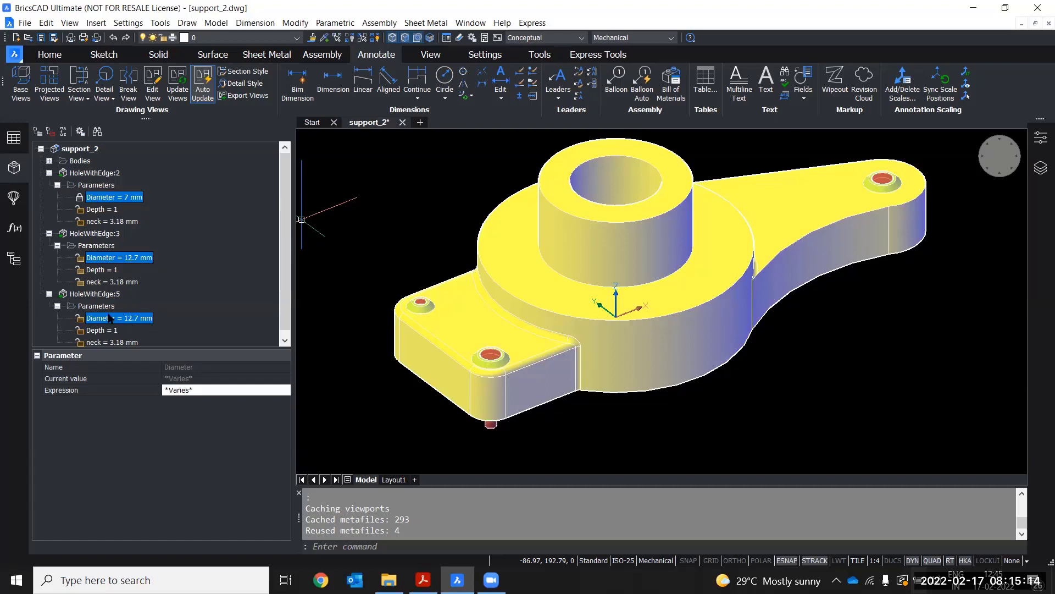
pyautogui.click(195, 389)
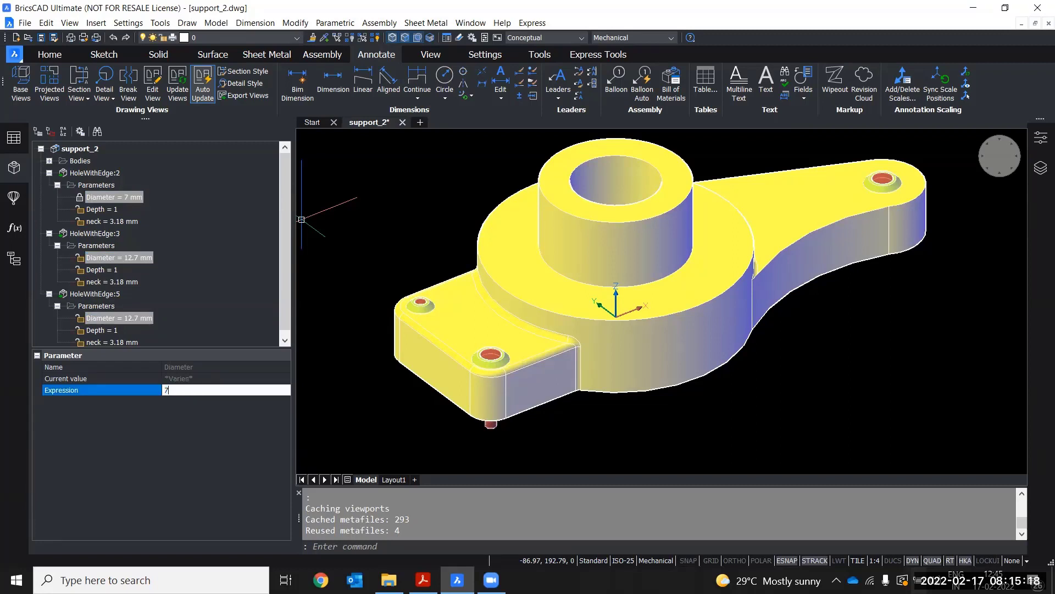
pyautogui.press('Return')
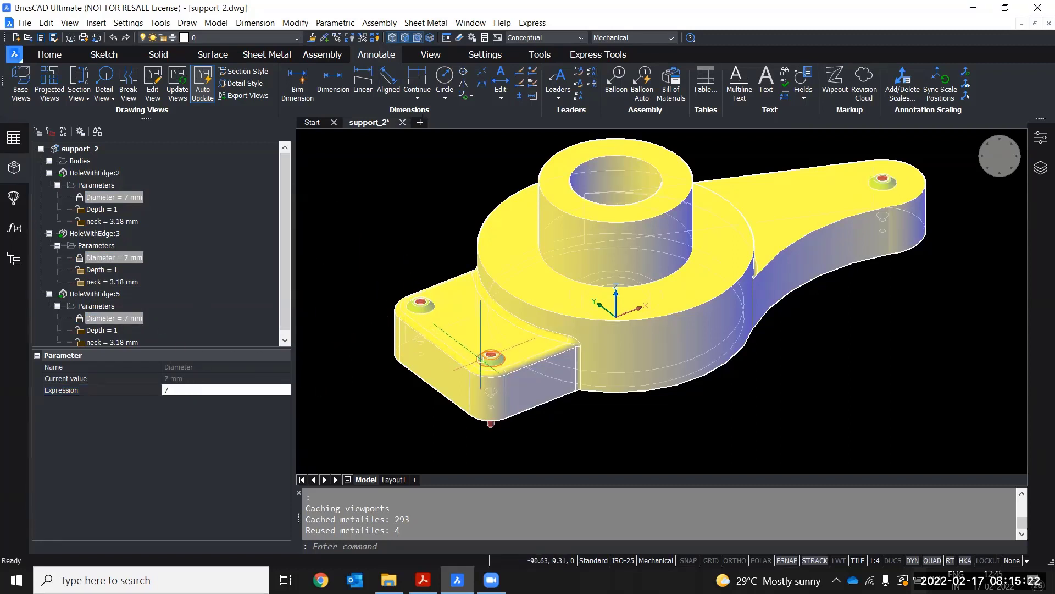
# Zoom in on the flange to inspect the resized corner holes
pyautogui.scroll(2, 495, 356)
pyautogui.scroll(-4, 550, 347)
pyautogui.scroll(3, 676, 330)
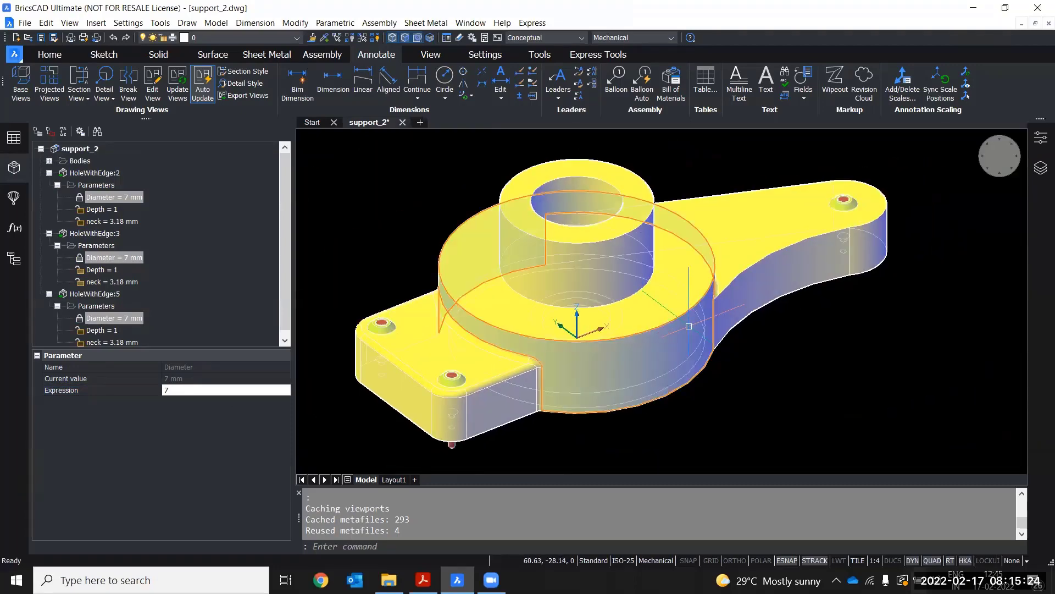
pyautogui.scroll(4, 456, 366)
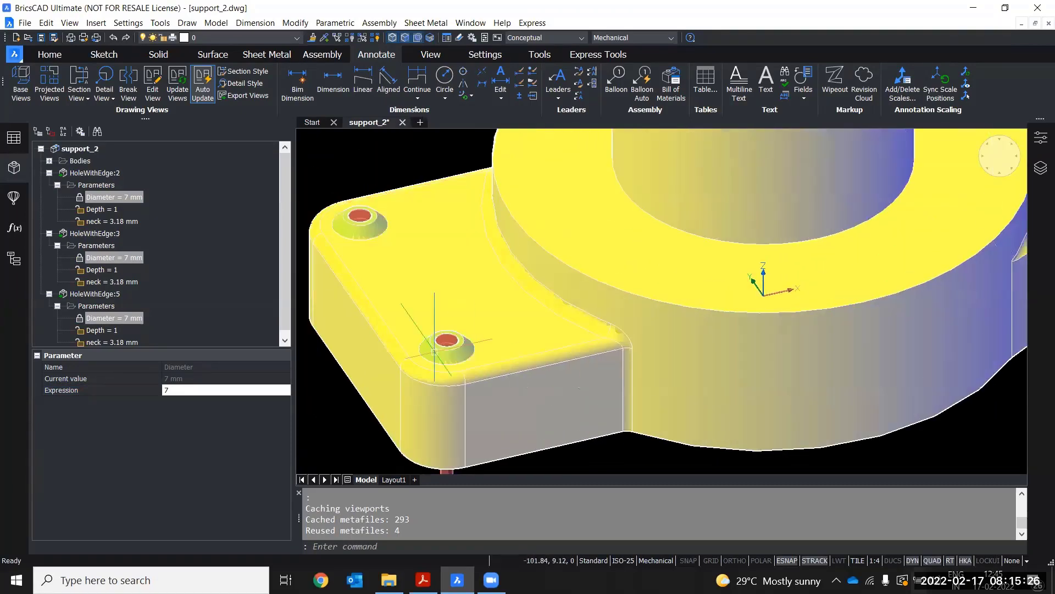
pyautogui.moveTo(453, 356)
pyautogui.scroll(-3, 450, 351)
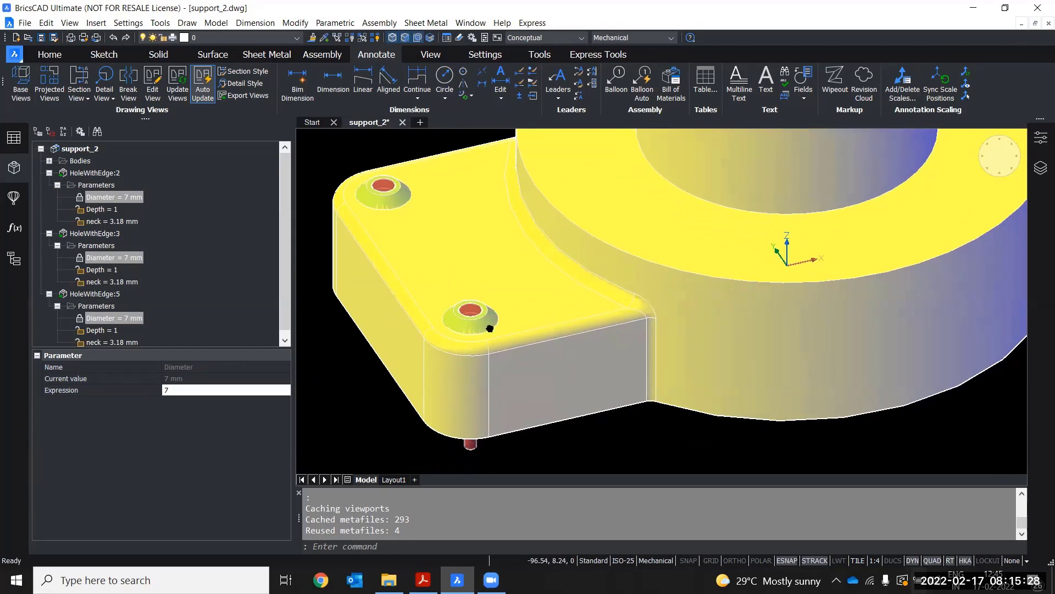
# Set the Depth expression of all three hole components to 0.8
pyautogui.moveTo(488, 329)
pyautogui.keyDown('shift'); pyautogui.mouseDown(button='middle')
pyautogui.moveTo(506, 313)
pyautogui.moveTo(487, 324)
pyautogui.mouseUp(button='middle'); pyautogui.keyUp('shift')
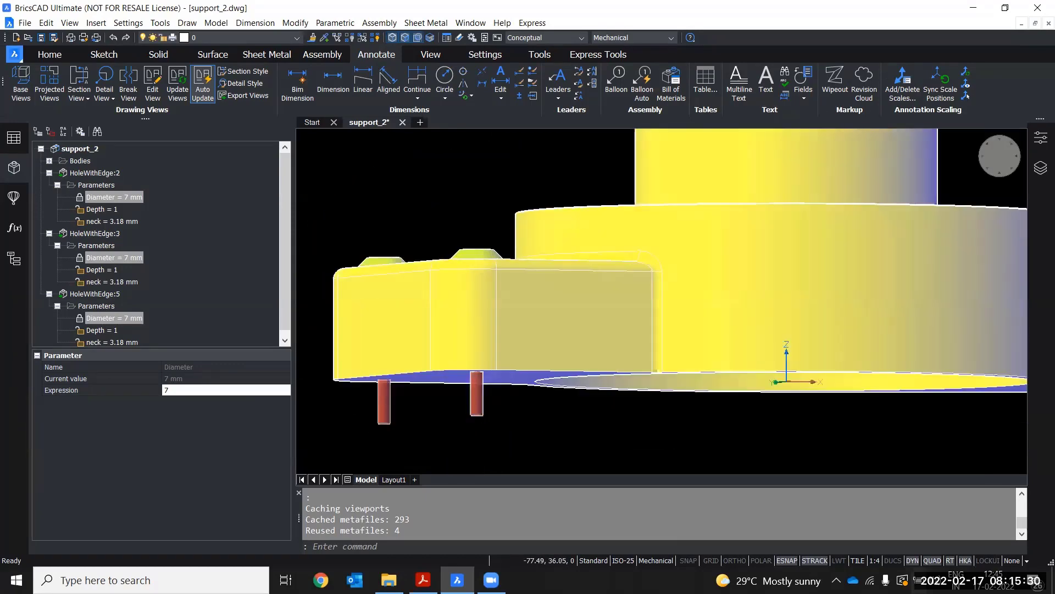
pyautogui.keyDown('shift'); pyautogui.moveTo(460, 410); pyautogui.dragTo(103, 273, button='middle'); pyautogui.keyUp('shift')
pyautogui.click(103, 270)
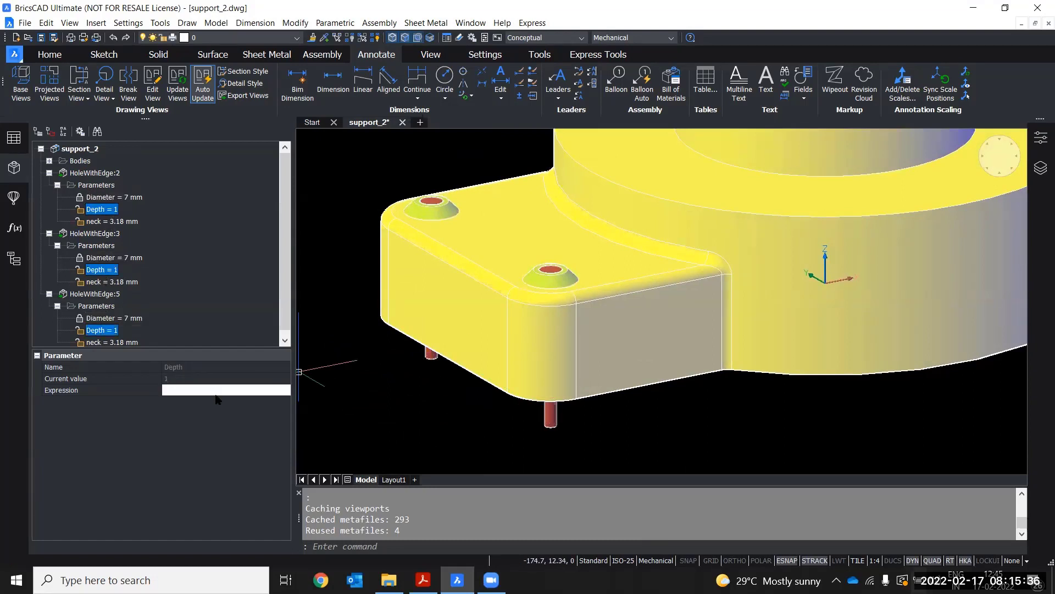
pyautogui.click(183, 387)
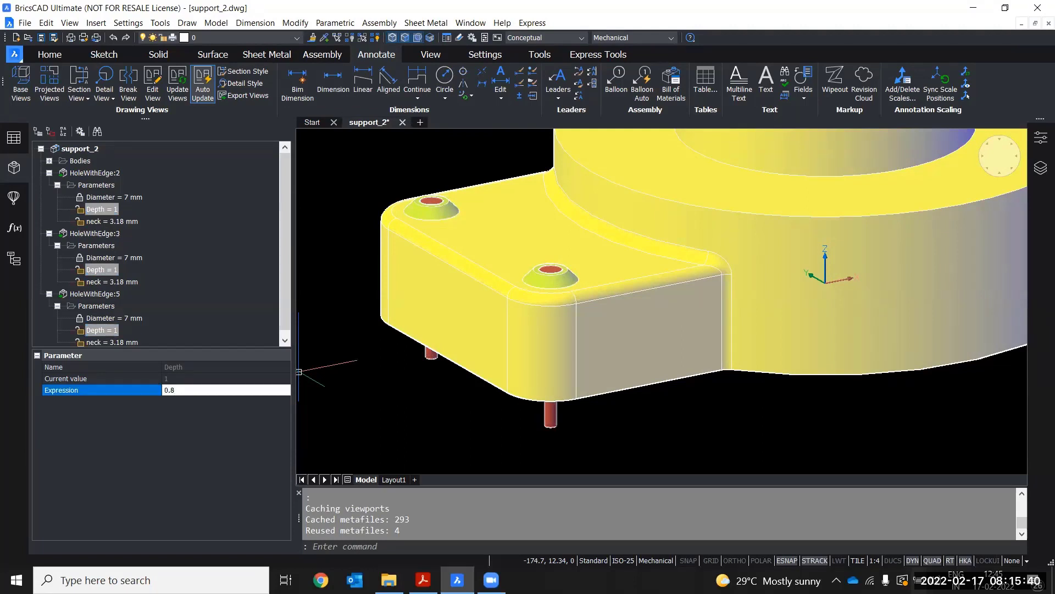
pyautogui.press('Return')
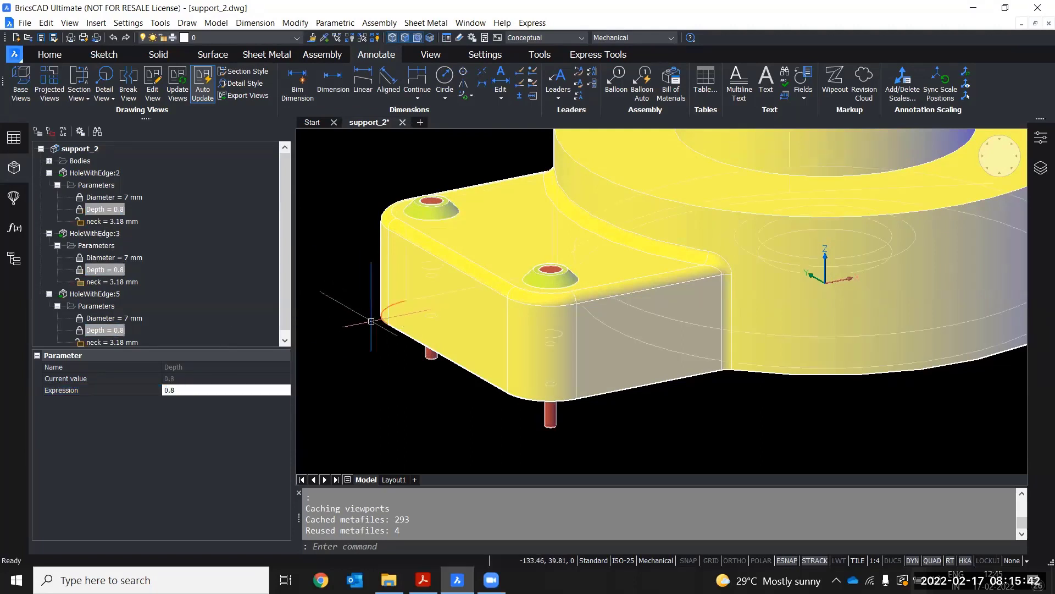
# Orbit and zoom out to review the whole support with its updated corner holes
pyautogui.moveTo(460, 400)
pyautogui.keyDown('shift'); pyautogui.mouseDown(button='middle')
pyautogui.moveTo(463, 351)
pyautogui.moveTo(449, 386)
pyautogui.mouseUp(button='middle'); pyautogui.keyUp('shift')
pyautogui.click(125, 219)
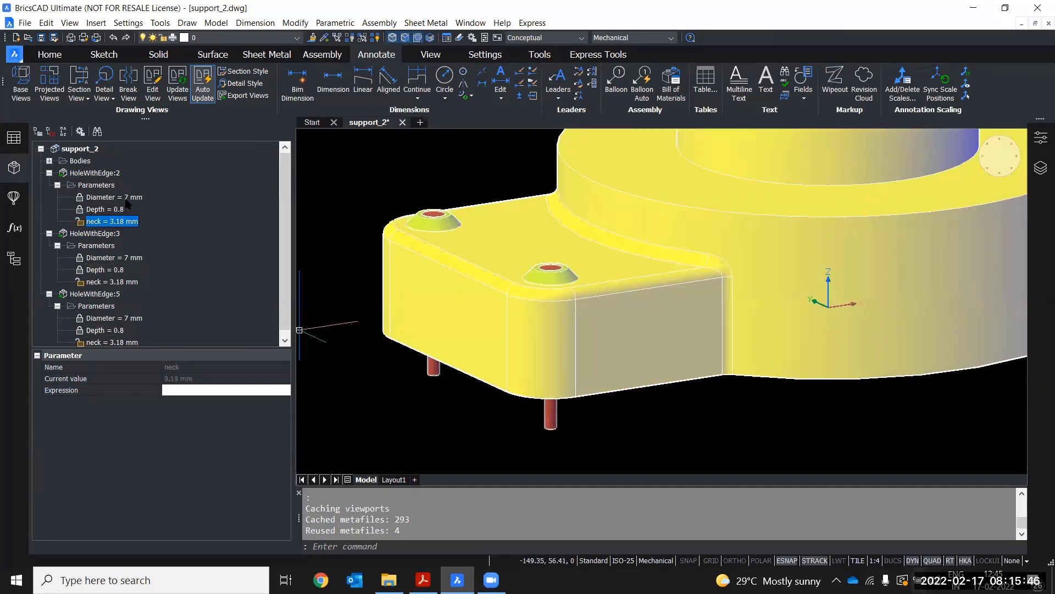
pyautogui.click(125, 200)
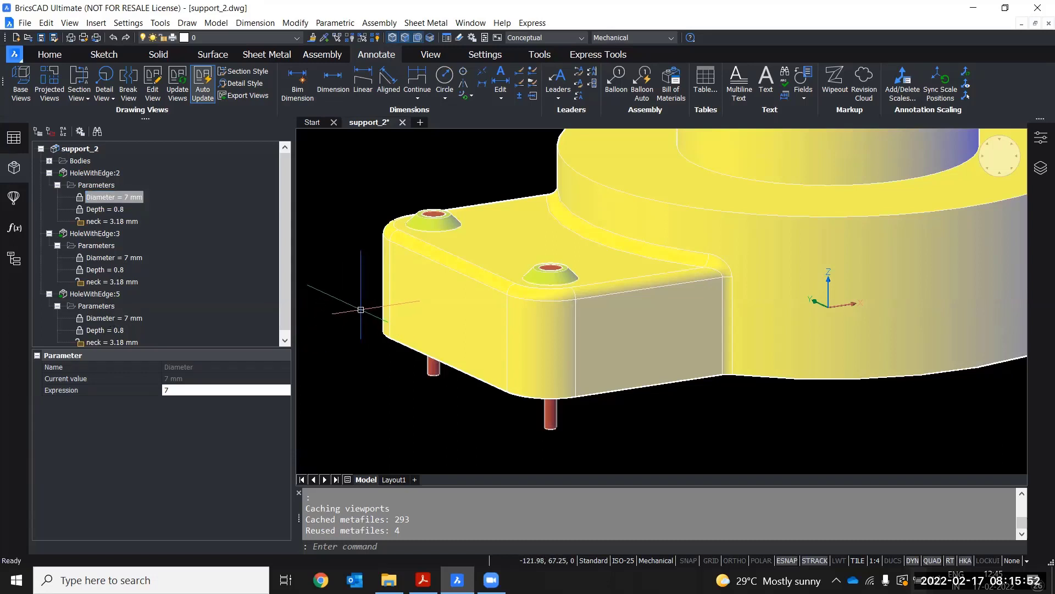
pyautogui.scroll(-3, 361, 310)
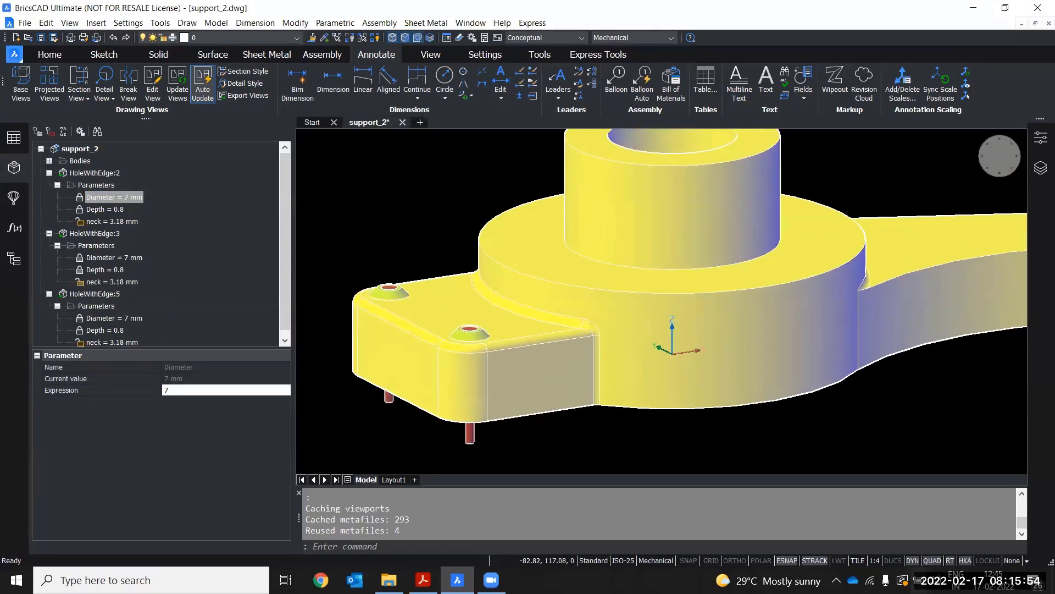
pyautogui.scroll(-5, 405, 342)
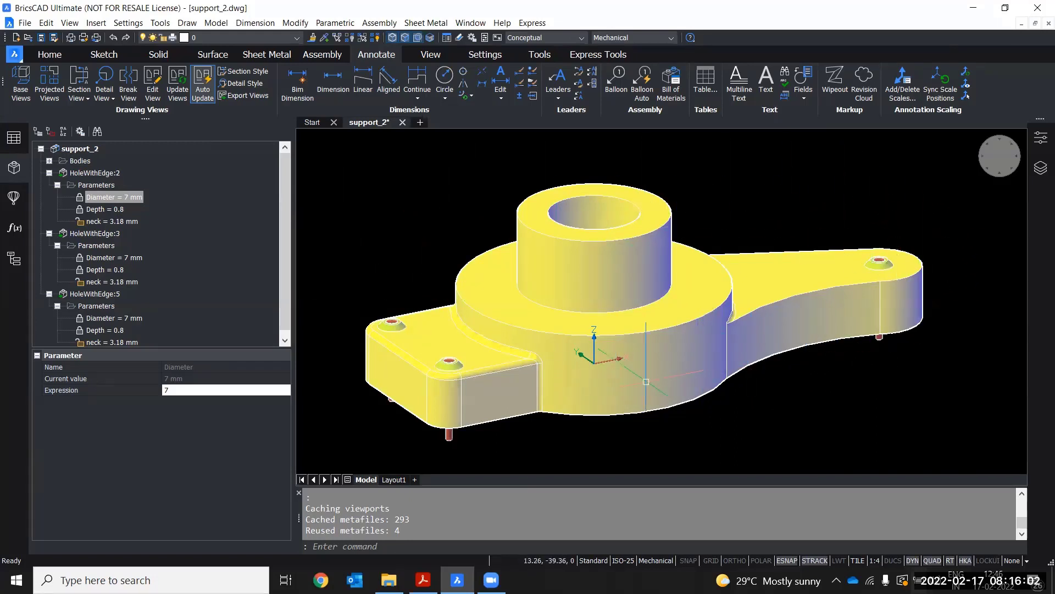
# Examine the updated holes in the Layout1 drawing views at several zoom levels, then return to the model
pyautogui.click(394, 480)
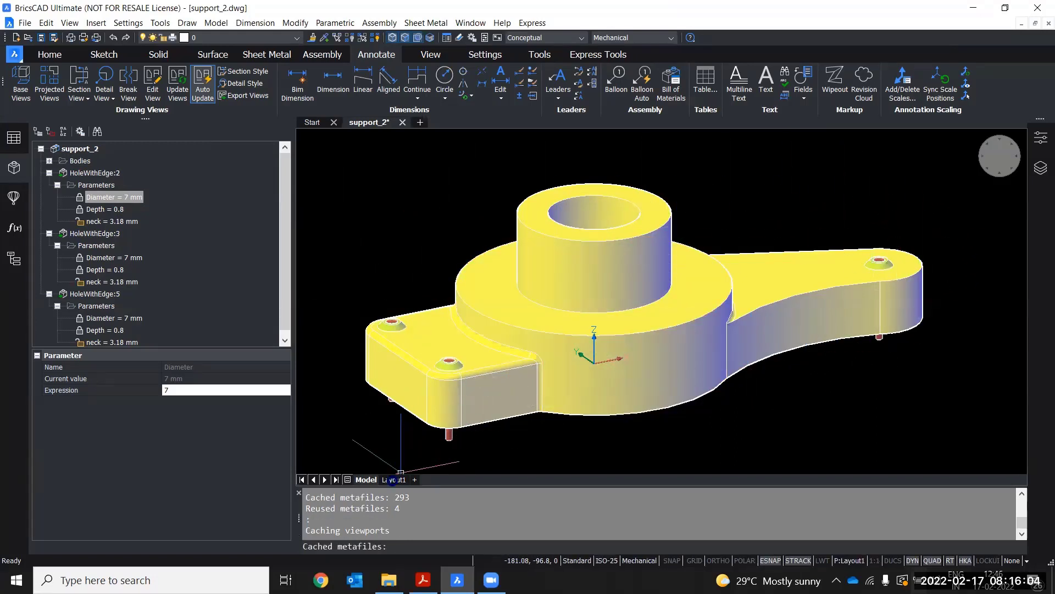
pyautogui.scroll(5, 450, 275)
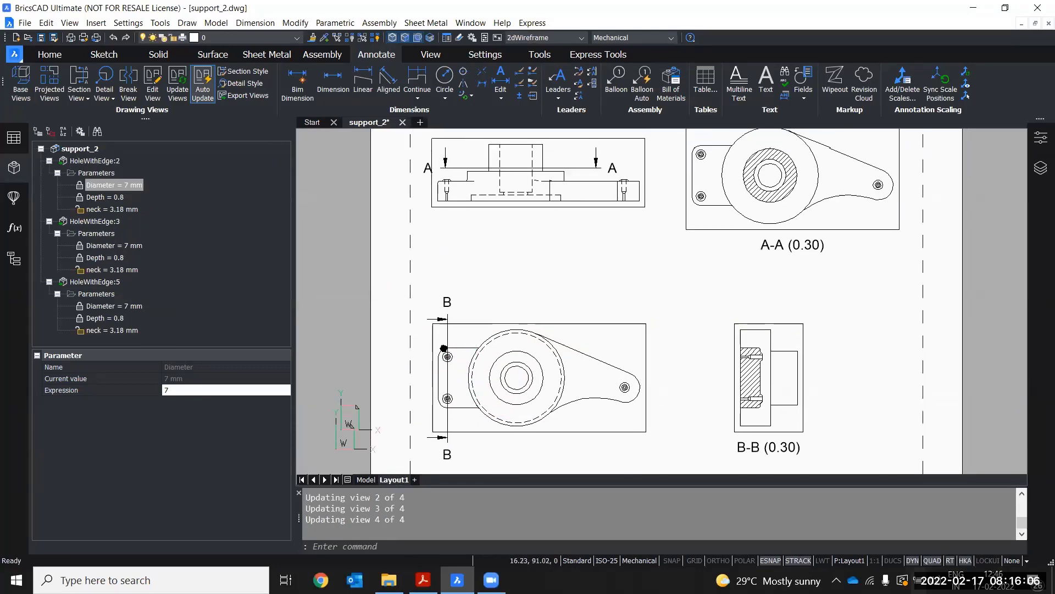
pyautogui.scroll(-4, 426, 265)
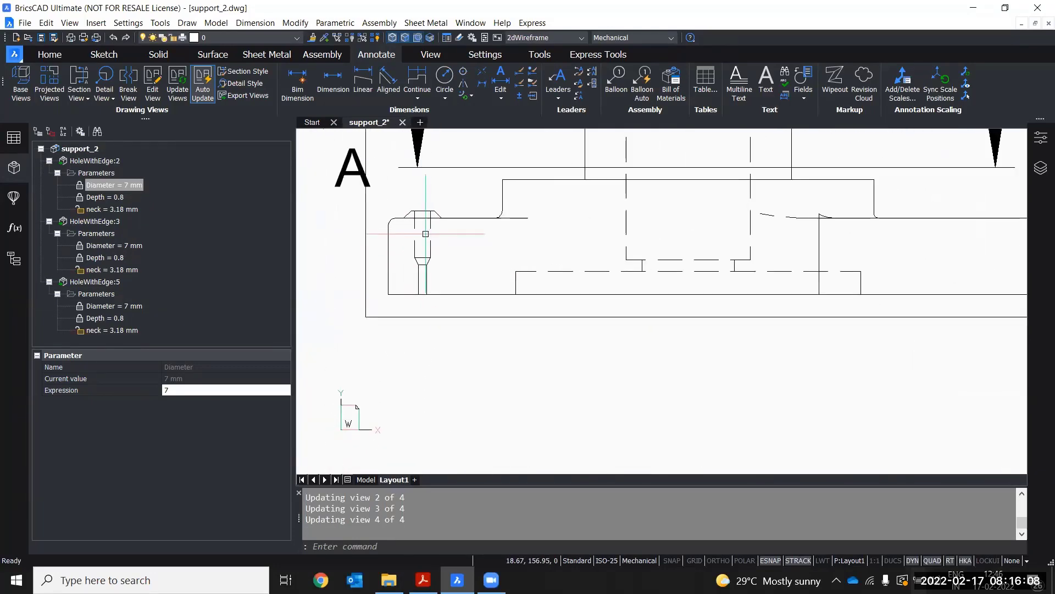
pyautogui.moveTo(426, 265); pyautogui.dragTo(420, 204, button='middle')
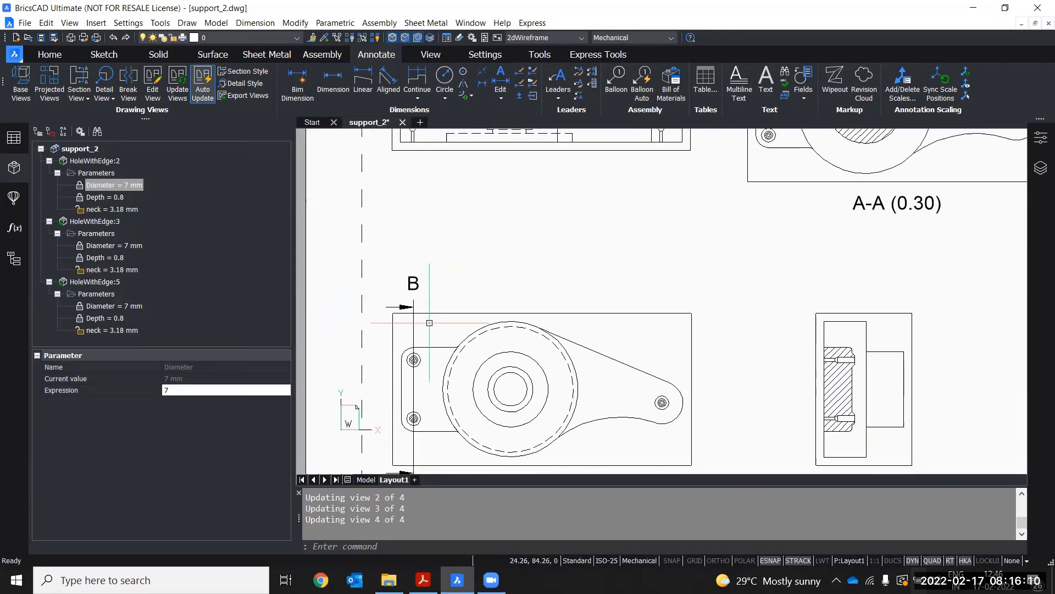
pyautogui.scroll(3, 415, 360)
pyautogui.scroll(-3, 414, 365)
pyautogui.moveTo(468, 294); pyautogui.dragTo(413, 346, button='middle')
pyautogui.moveTo(626, 295); pyautogui.dragTo(547, 363, button='middle')
pyautogui.scroll(2, 638, 238)
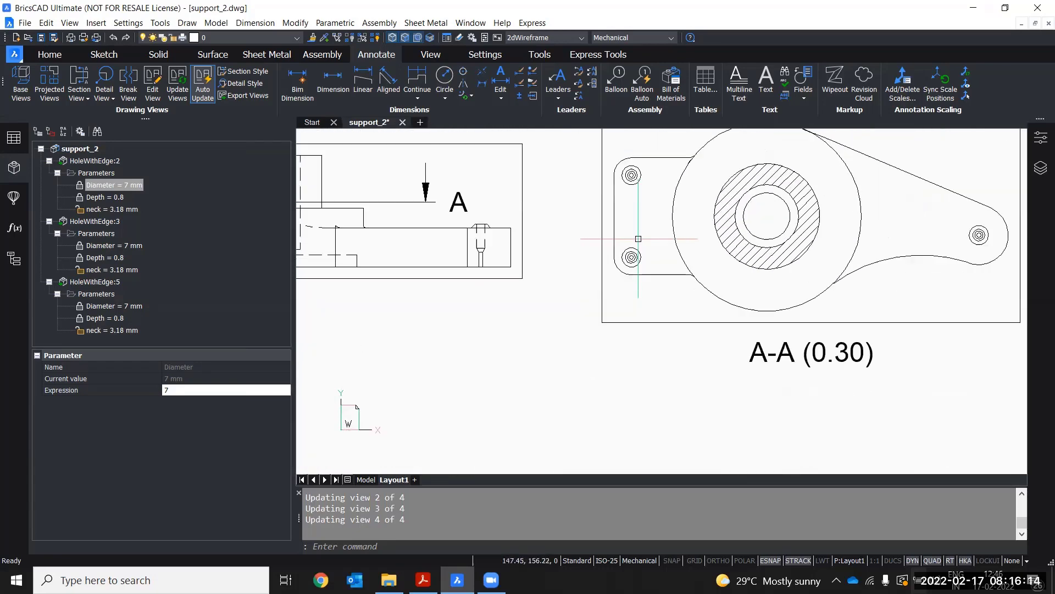
pyautogui.scroll(-6, 639, 239)
pyautogui.moveTo(638, 259)
pyautogui.mouseDown(button='middle')
pyautogui.moveTo(648, 234)
pyautogui.moveTo(675, 250)
pyautogui.moveTo(670, 243)
pyautogui.mouseUp(button='middle')
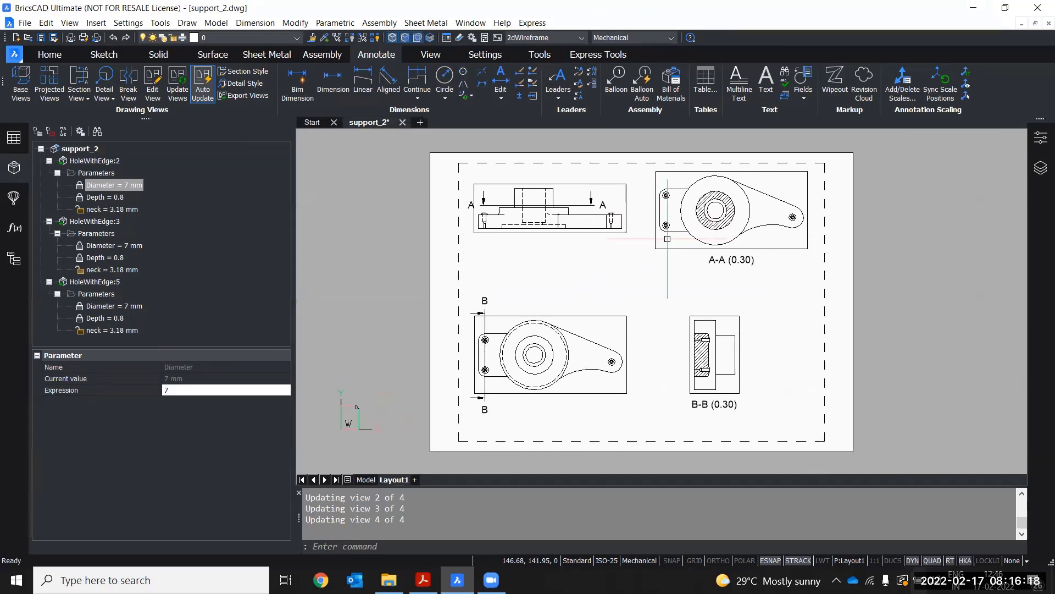
pyautogui.click(365, 480)
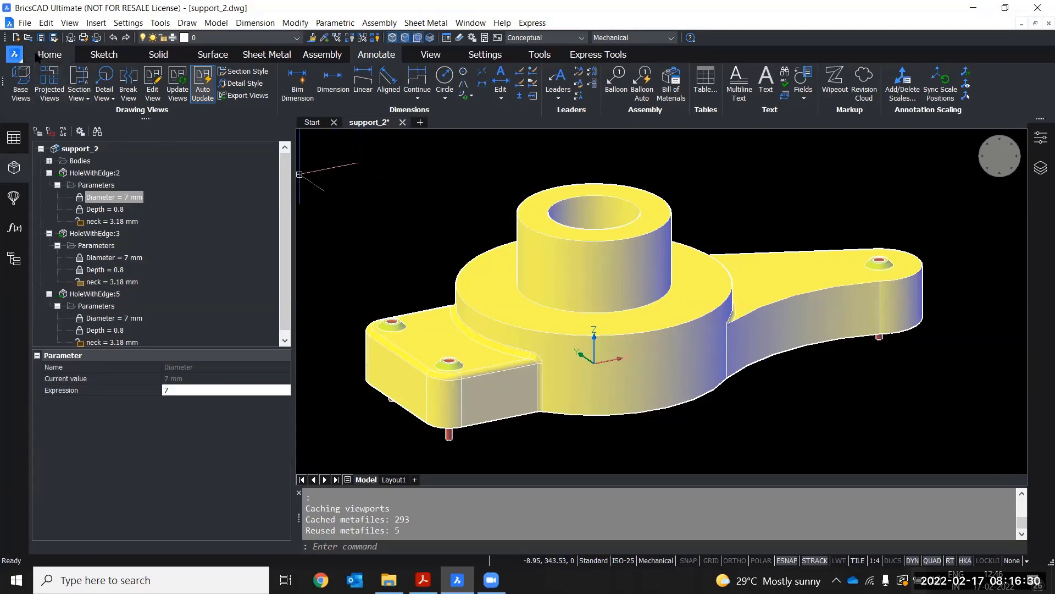
# Open the rib.dwg file from the features folder
pyautogui.click(29, 40)
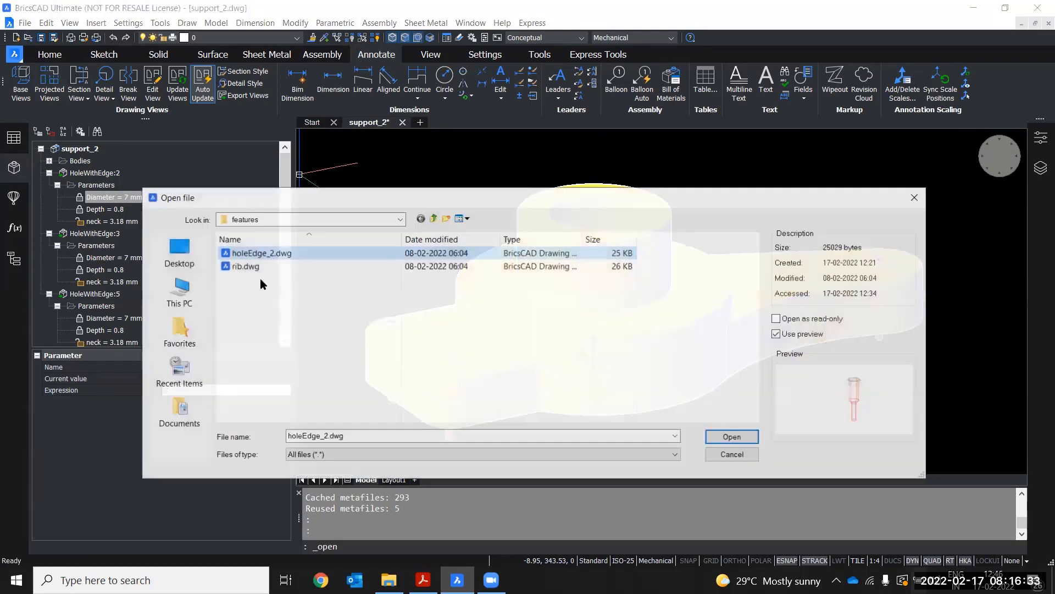
pyautogui.click(239, 266)
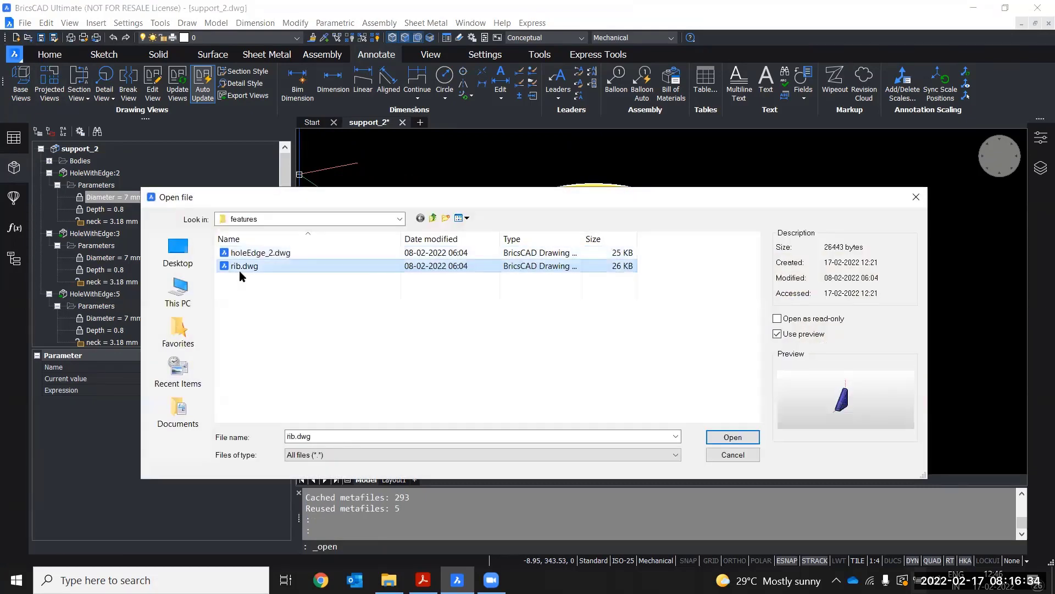
pyautogui.click(751, 438)
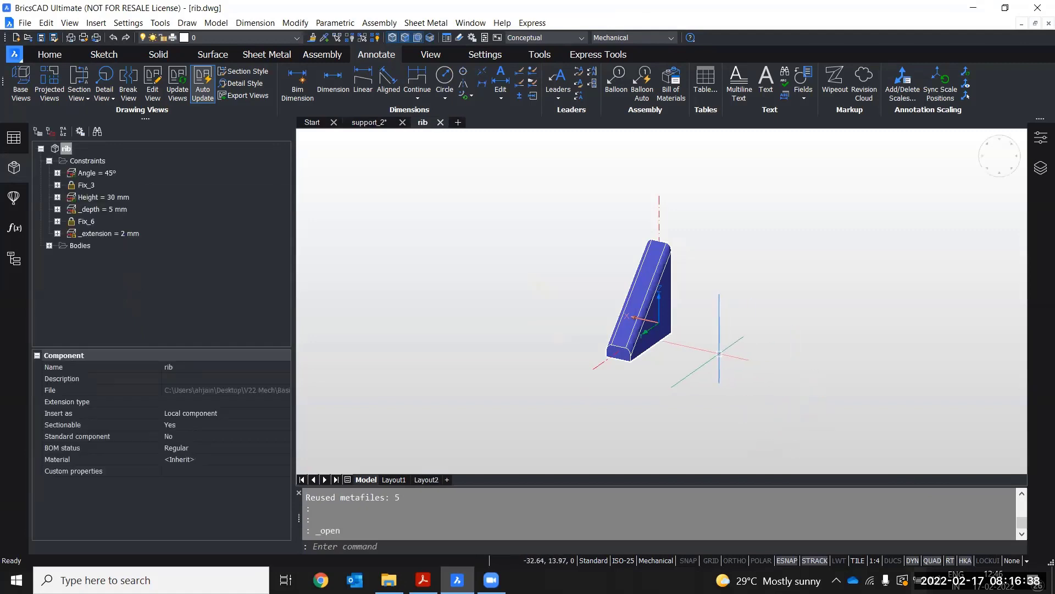
# Show the Layers panel beside the rib model
pyautogui.moveTo(713, 356); pyautogui.dragTo(591, 357, button='middle')
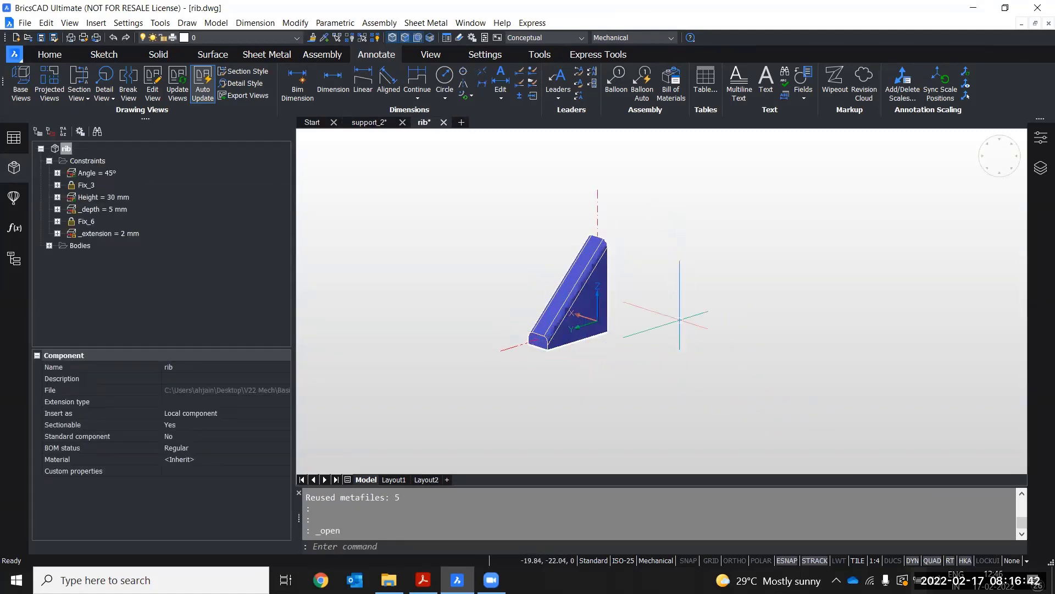
pyautogui.click(1039, 171)
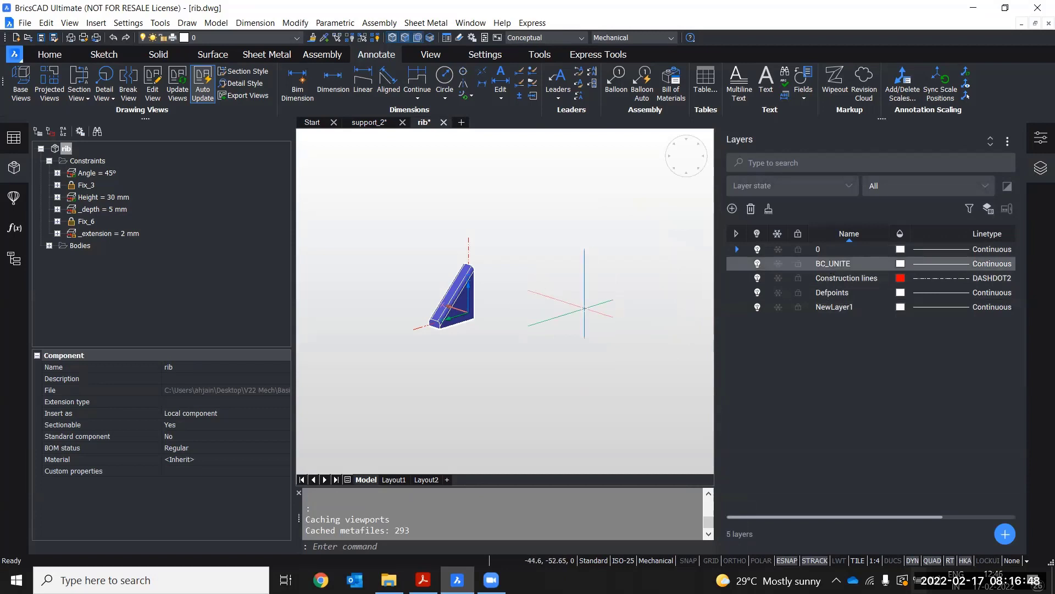
pyautogui.moveTo(501, 350); pyautogui.dragTo(515, 396, button='middle')
pyautogui.scroll(3, 484, 357)
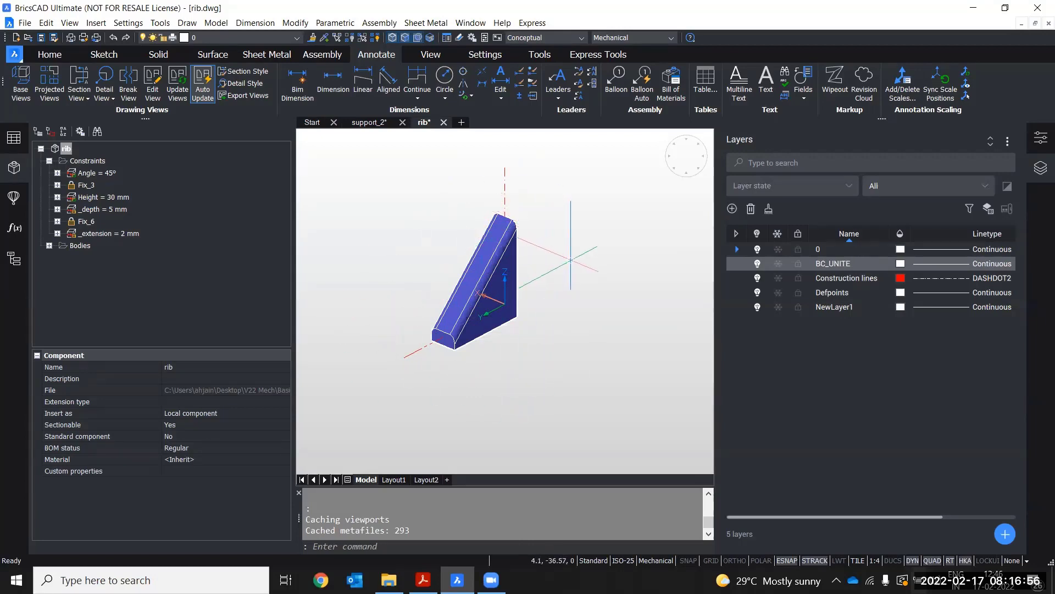
pyautogui.moveTo(551, 299); pyautogui.dragTo(540, 327, button='middle')
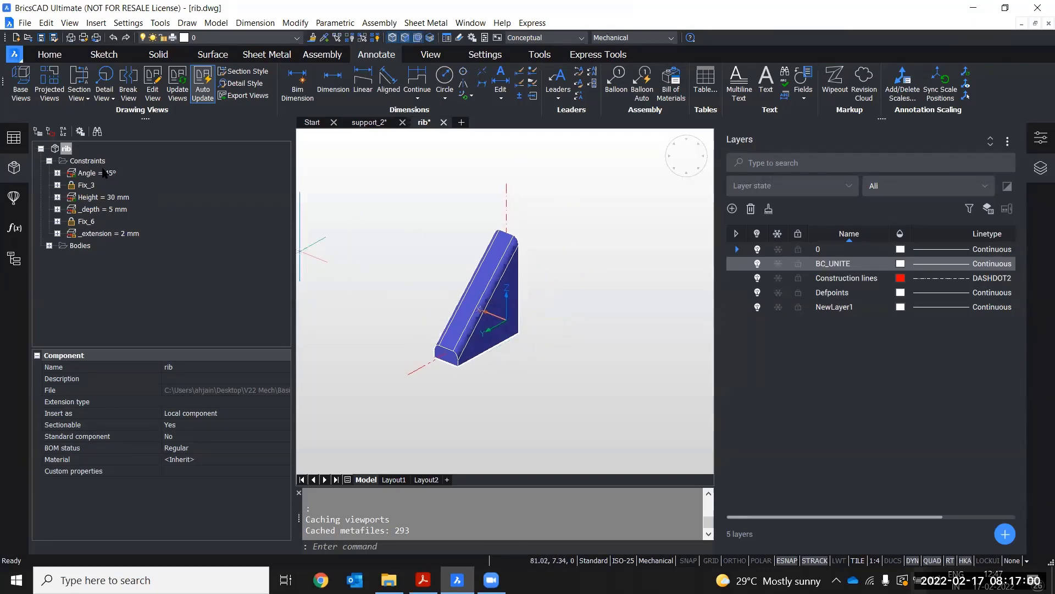
# Inspect each of the rib's constraints: Angle, Fix_3, Height, _depth, Fix_6 and _extension
pyautogui.click(86, 186)
pyautogui.click(94, 199)
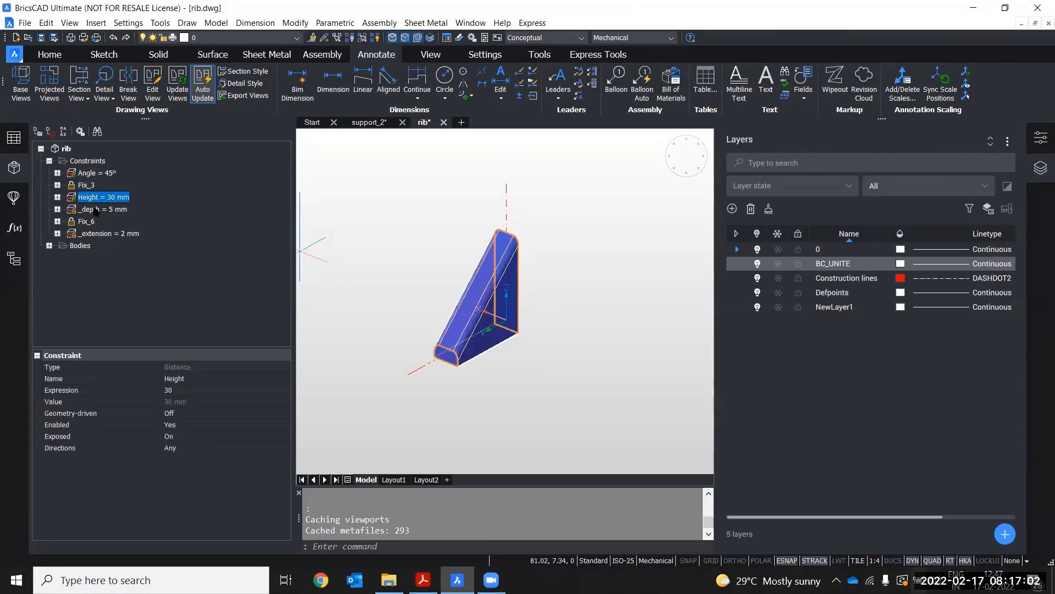
pyautogui.click(94, 211)
pyautogui.click(89, 222)
pyautogui.click(99, 234)
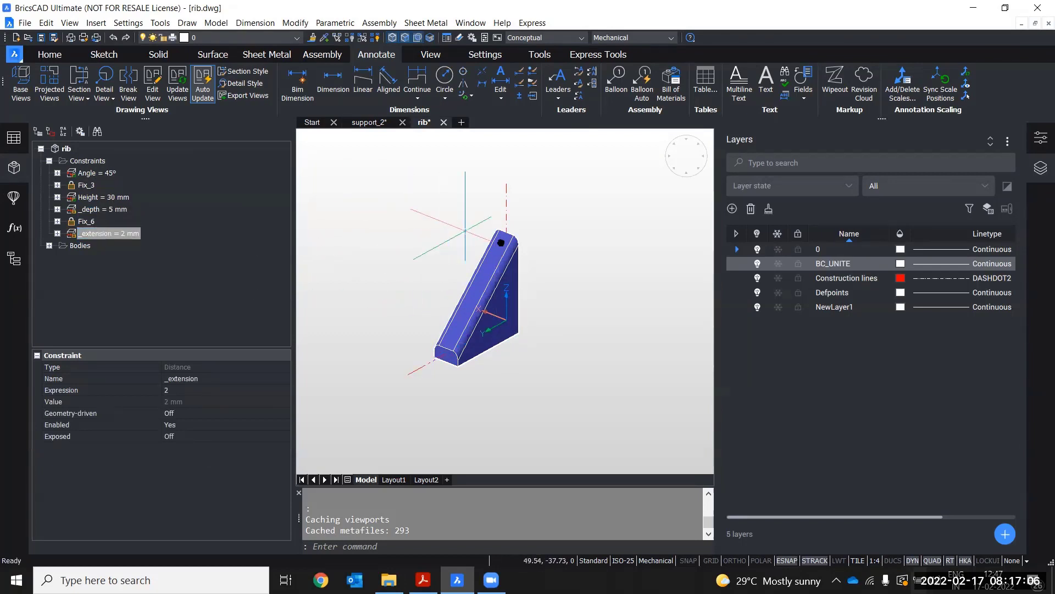
pyautogui.click(95, 173)
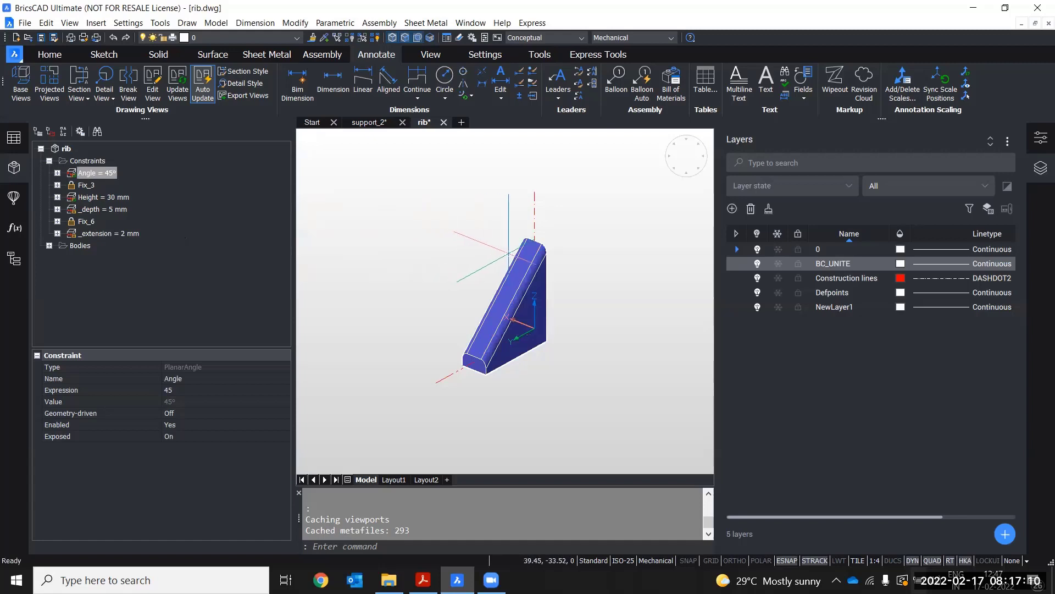
pyautogui.keyDown('shift'); pyautogui.moveTo(493, 236); pyautogui.dragTo(479, 236, button='middle'); pyautogui.keyUp('shift')
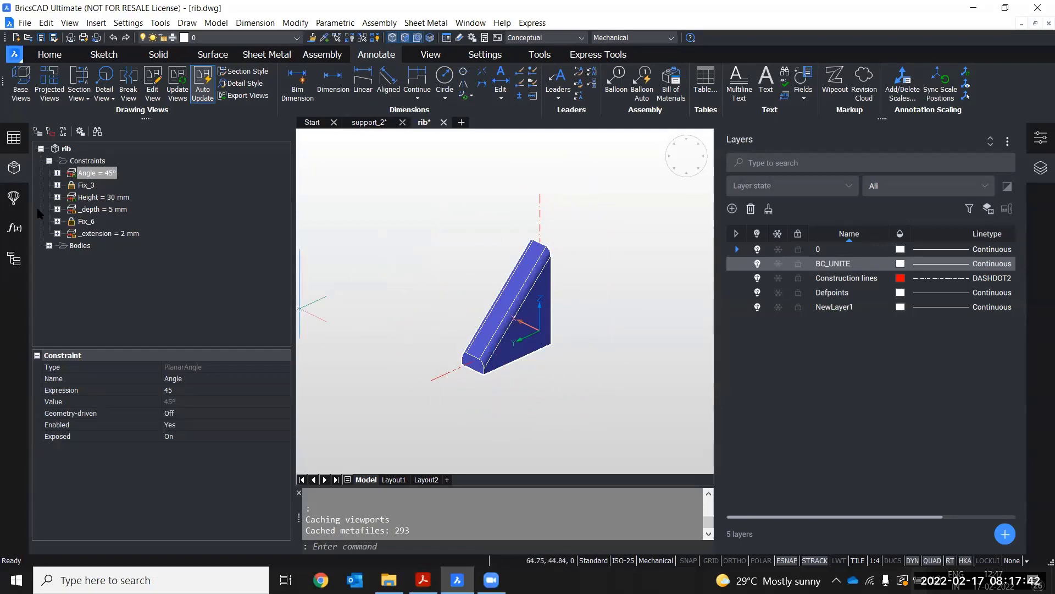
# Open the Library panel
pyautogui.click(19, 202)
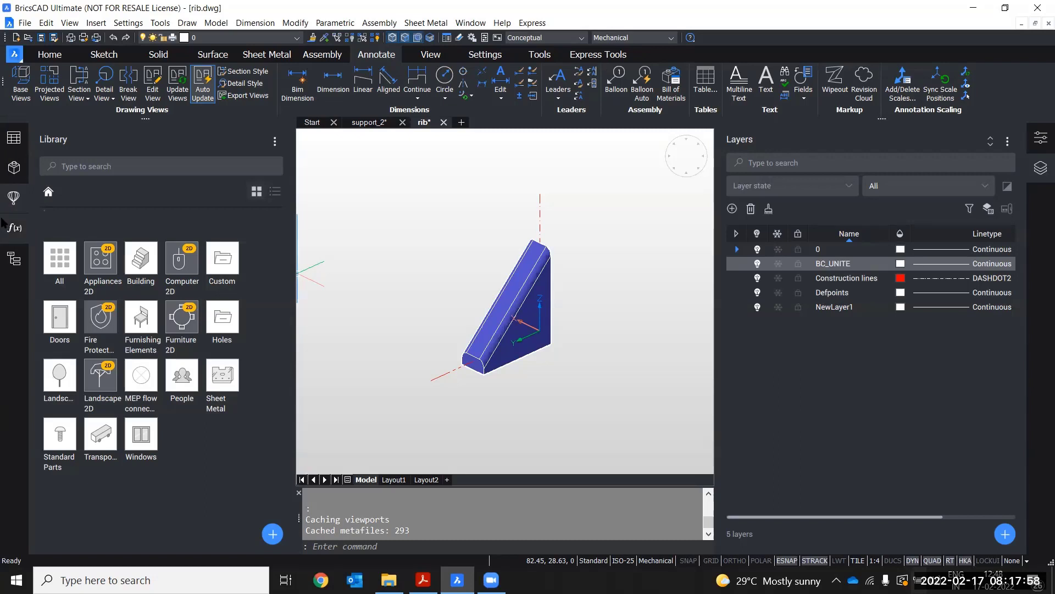
pyautogui.rightClick(1006, 72)
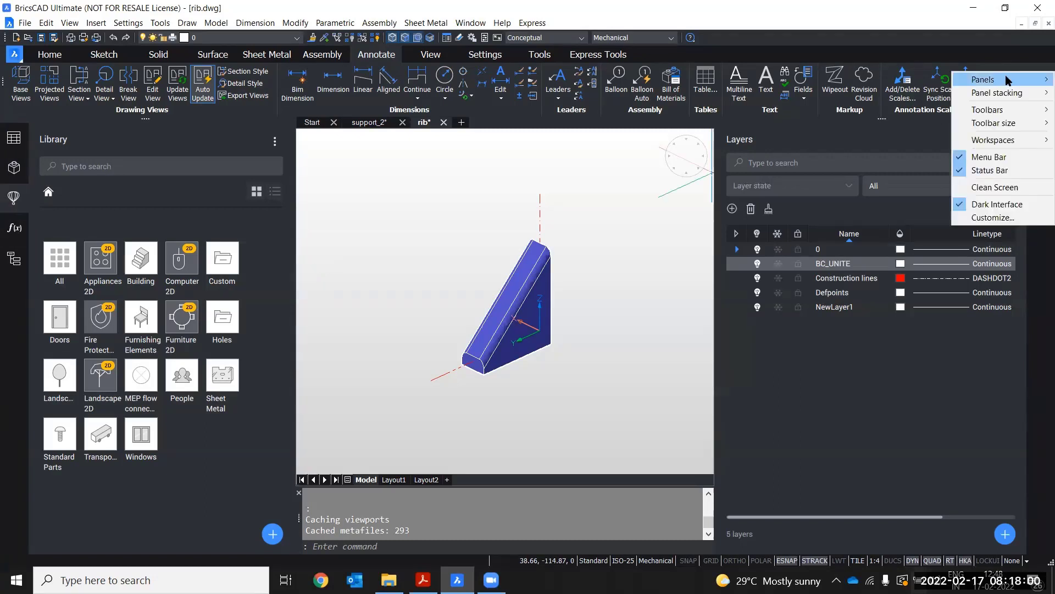
pyautogui.moveTo(957, 81)
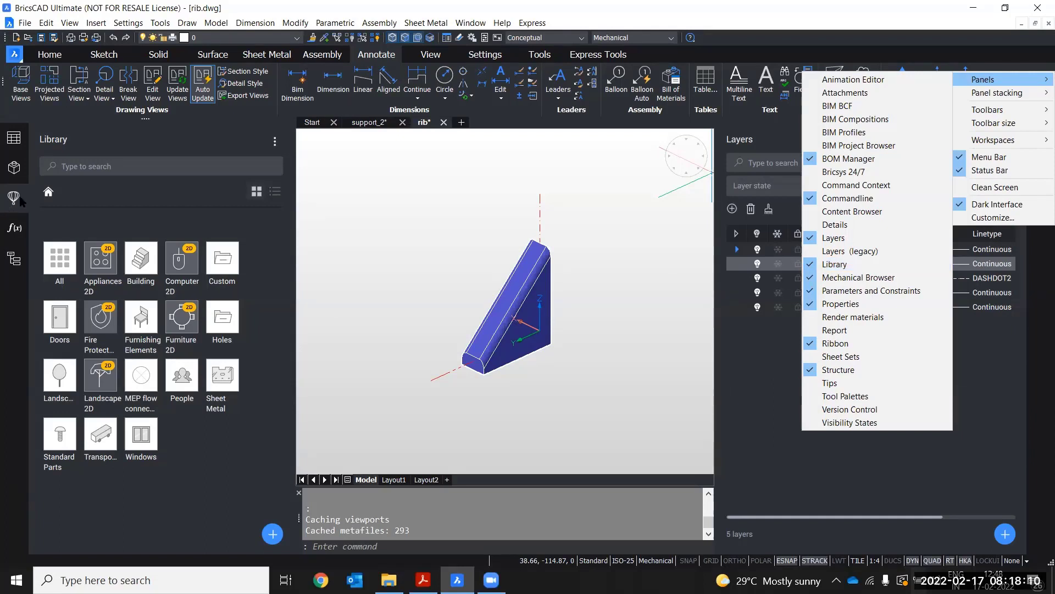
pyautogui.click(954, 42)
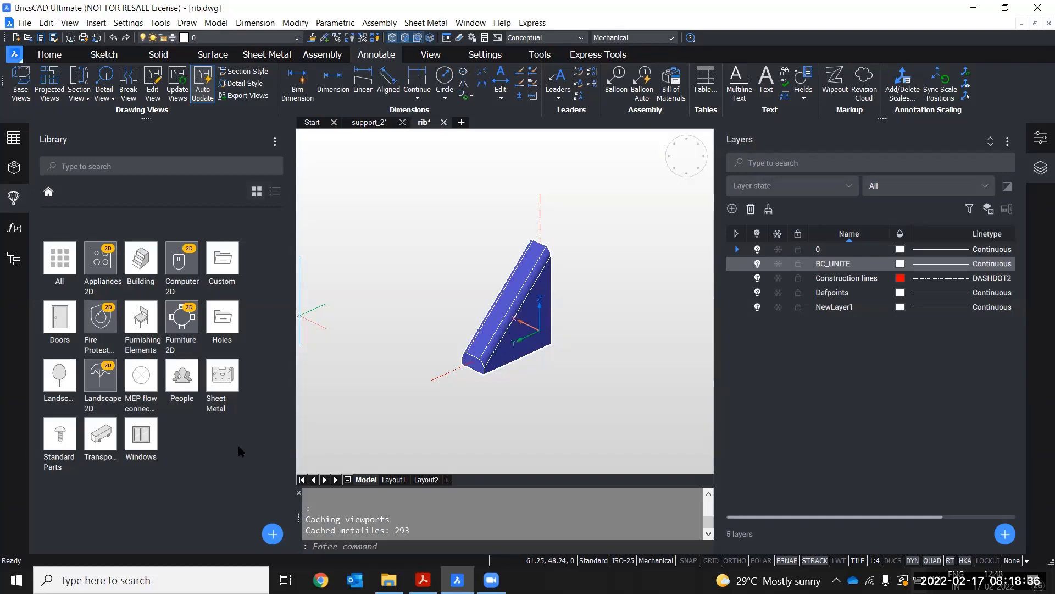
# Start adding a block to the library from the entire rib drawing
pyautogui.moveTo(411, 318); pyautogui.dragTo(396, 340, button='middle')
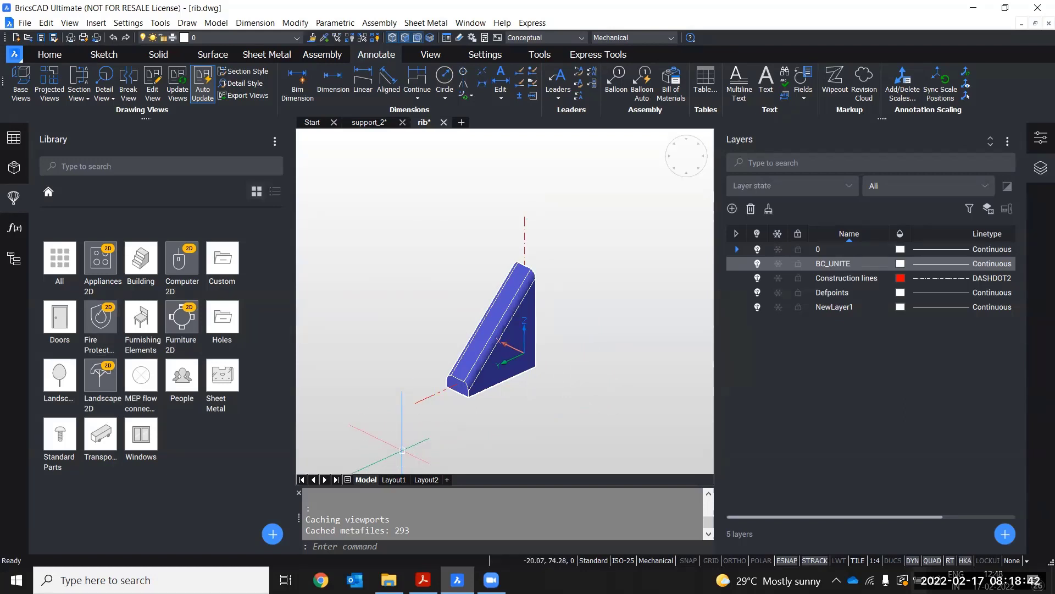
pyautogui.click(275, 541)
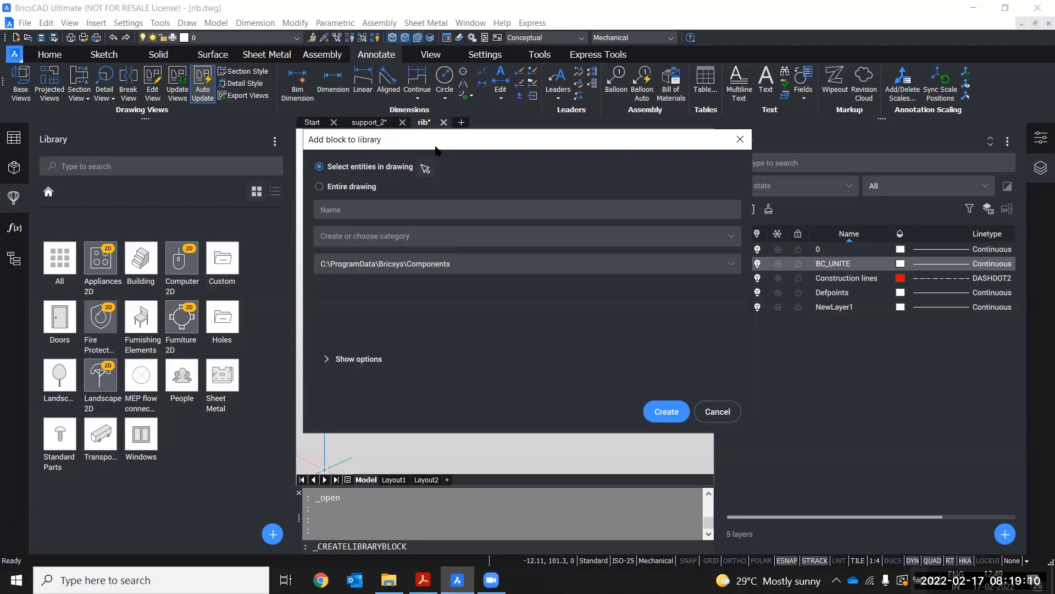
pyautogui.moveTo(437, 150)
pyautogui.mouseDown()
pyautogui.moveTo(684, 150)
pyautogui.moveTo(686, 163)
pyautogui.mouseUp()
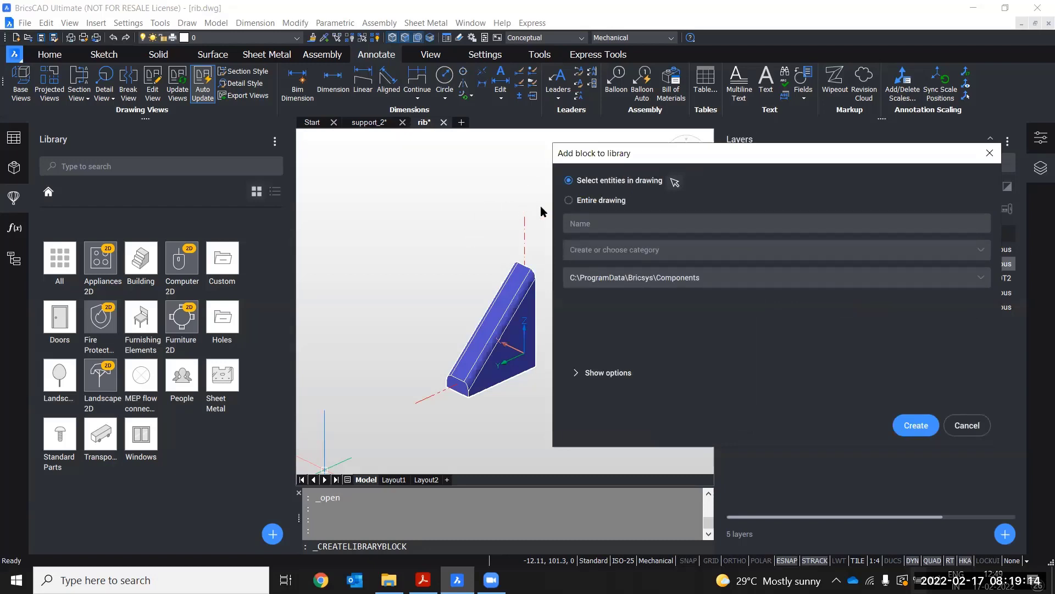
pyautogui.click(569, 201)
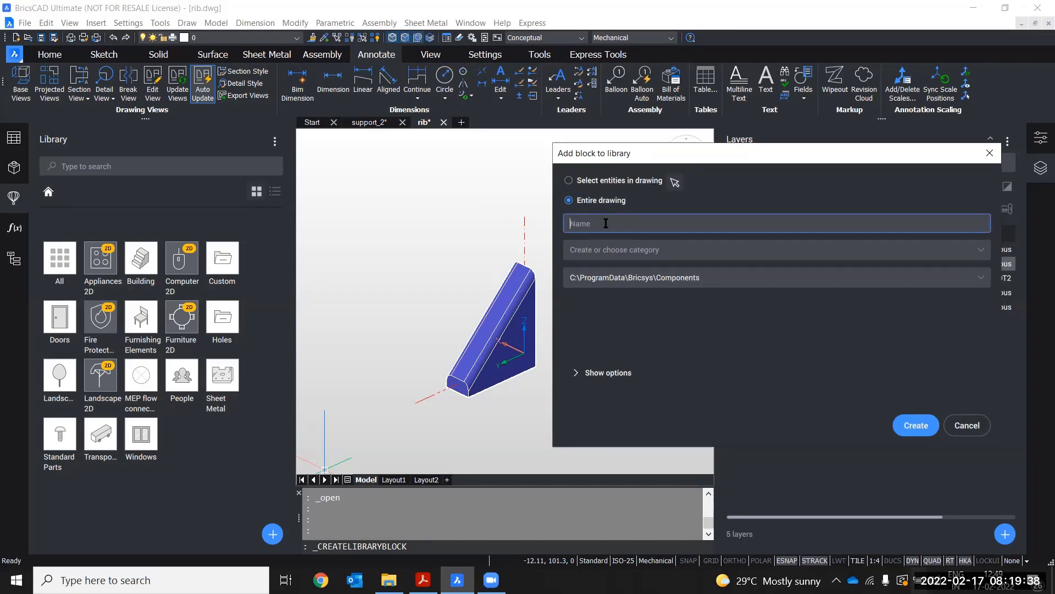
# Name the library block RIB and browse the existing library categories
pyautogui.write('RIB')
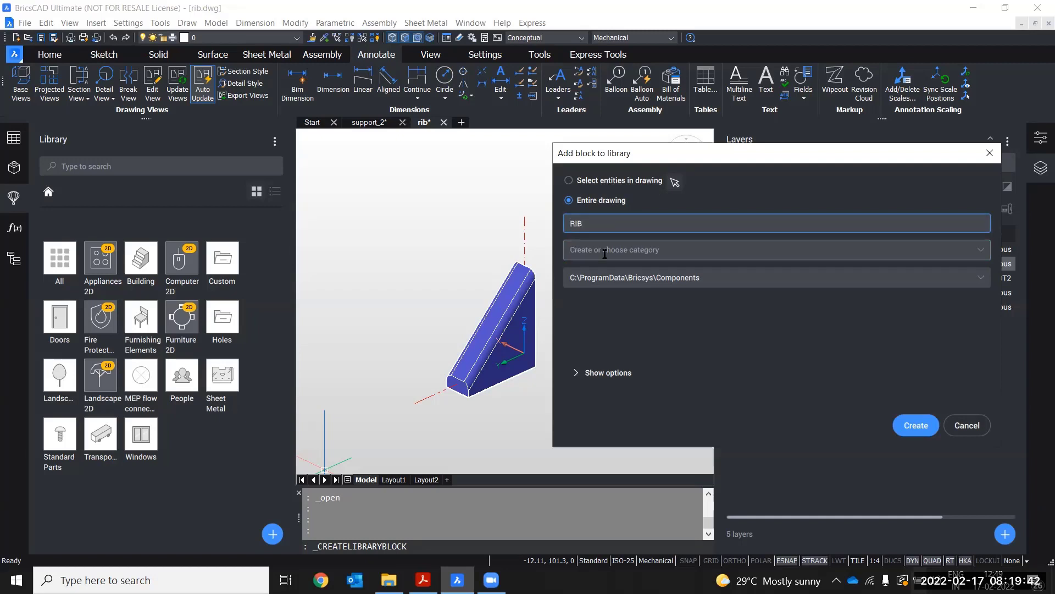
pyautogui.click(606, 249)
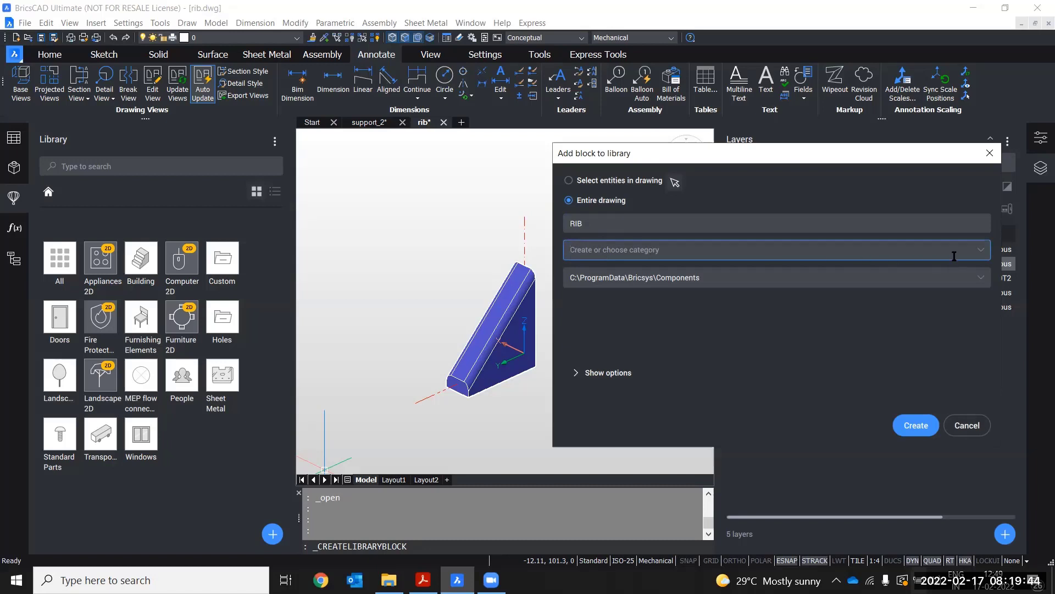
pyautogui.click(982, 251)
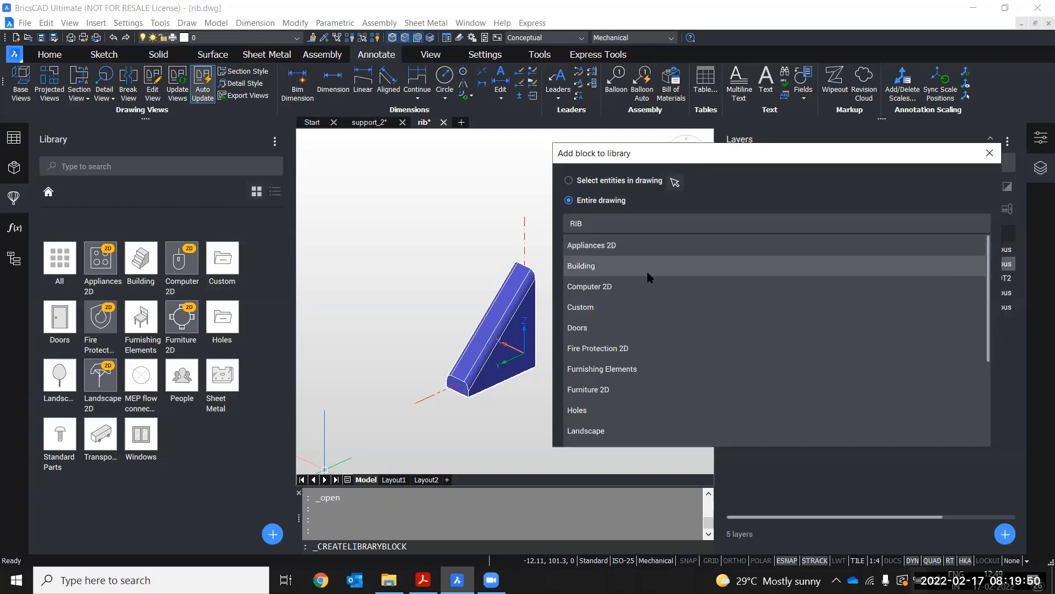
pyautogui.scroll(-5, 641, 308)
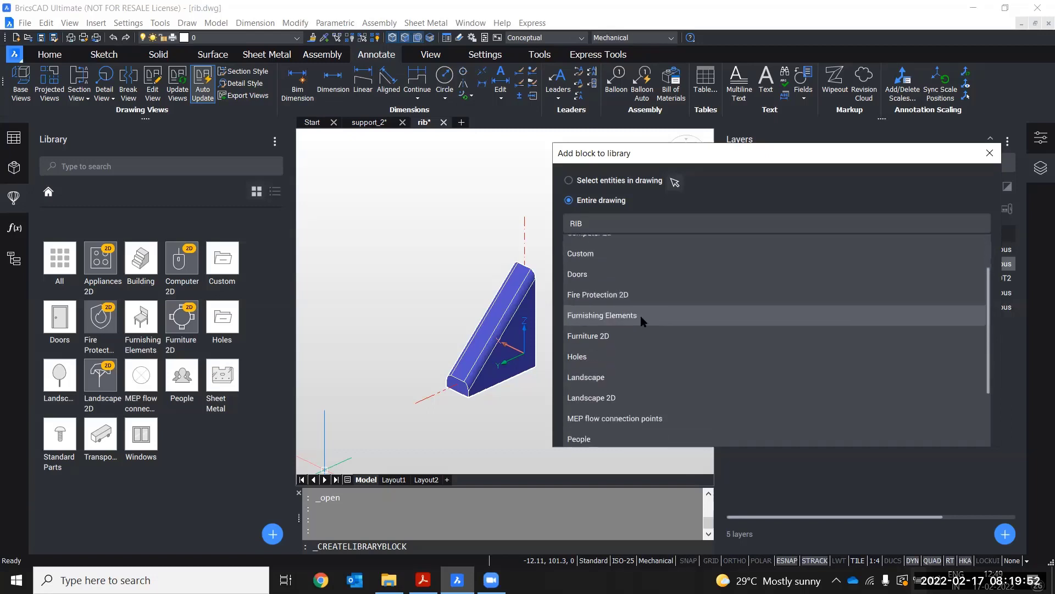
pyautogui.scroll(4, 641, 316)
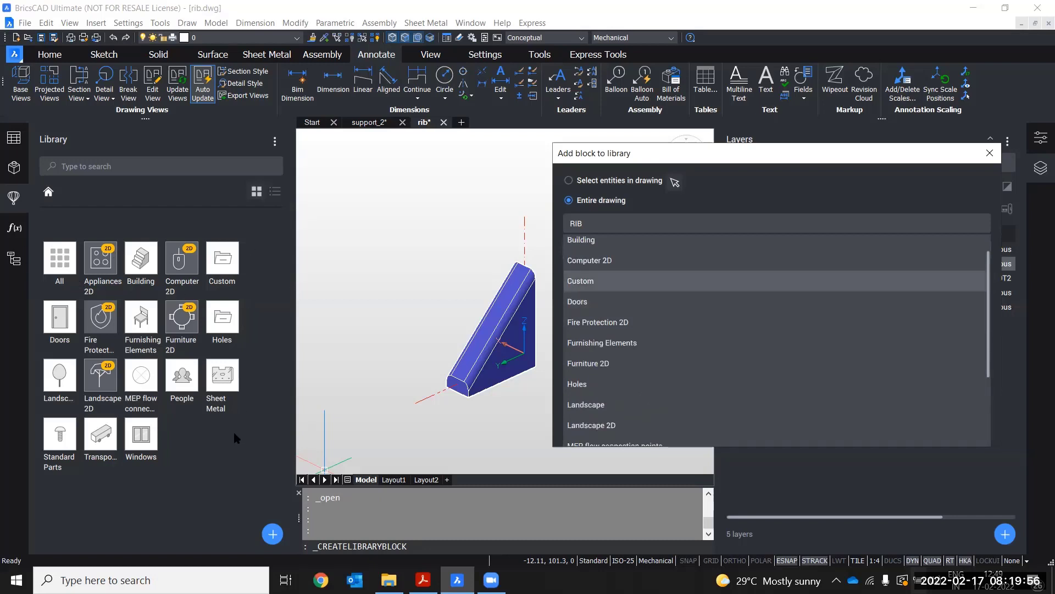
pyautogui.scroll(1, 621, 259)
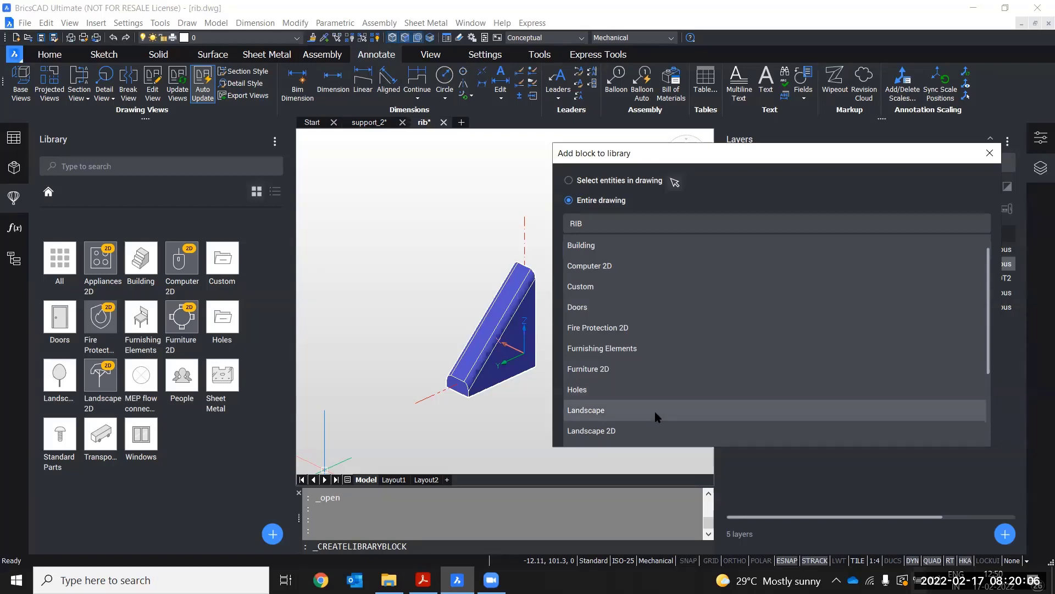
pyautogui.click(949, 176)
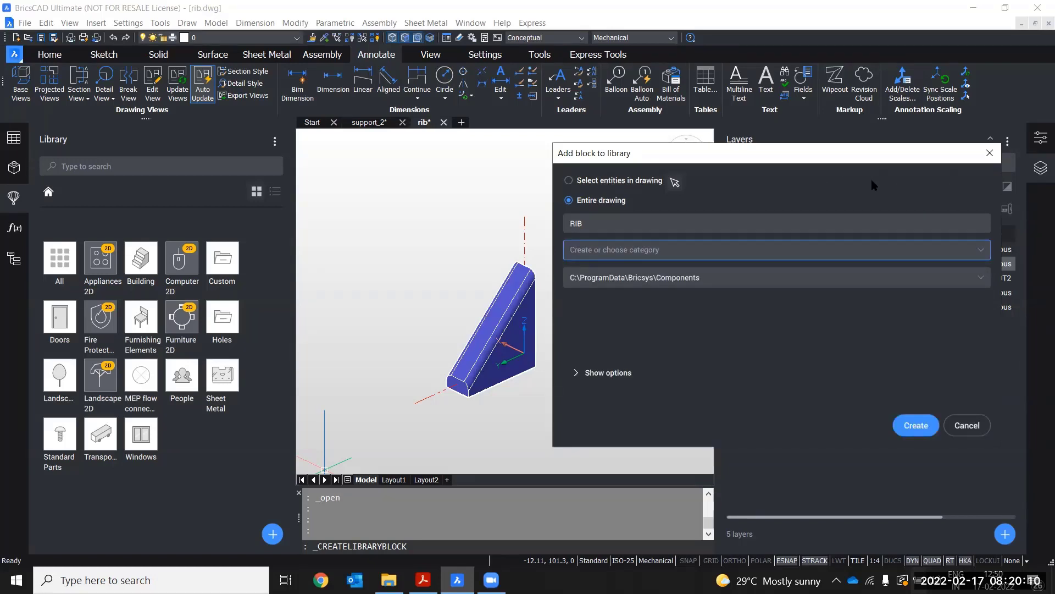
# Create a new category named DEMO and keep the C:\ProgramData\Bricsys\Components path
pyautogui.click(695, 249)
pyautogui.write('DEMO')
pyautogui.moveTo(589, 250); pyautogui.dragTo(566, 249)
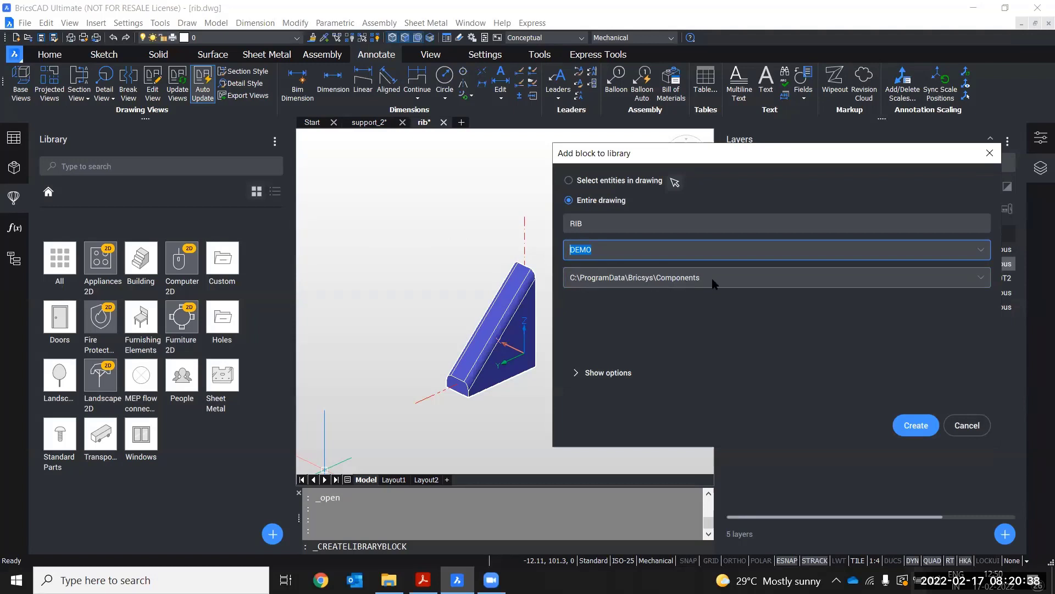
pyautogui.click(732, 280)
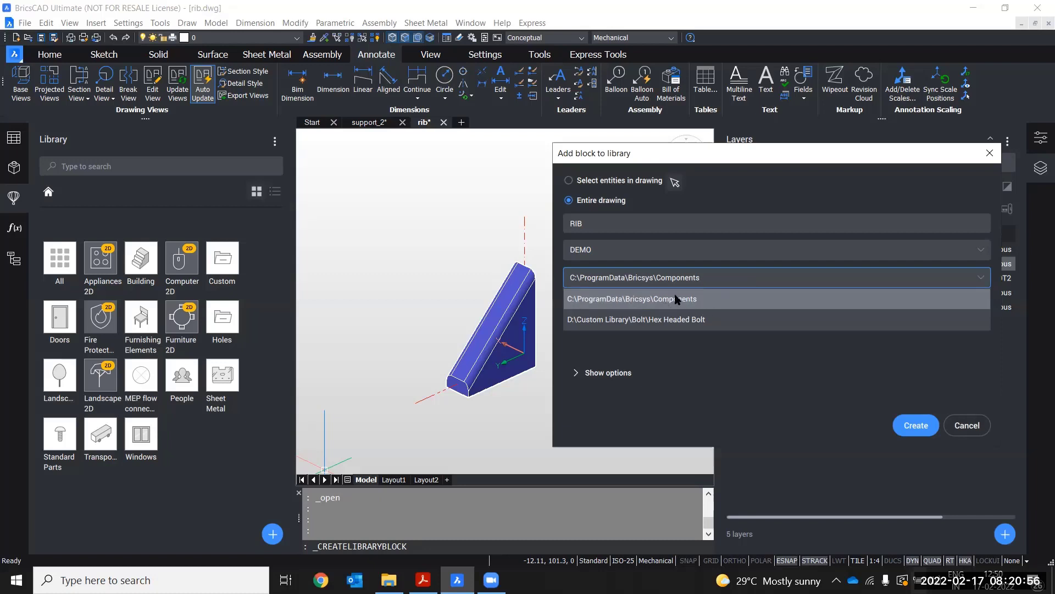
pyautogui.click(708, 298)
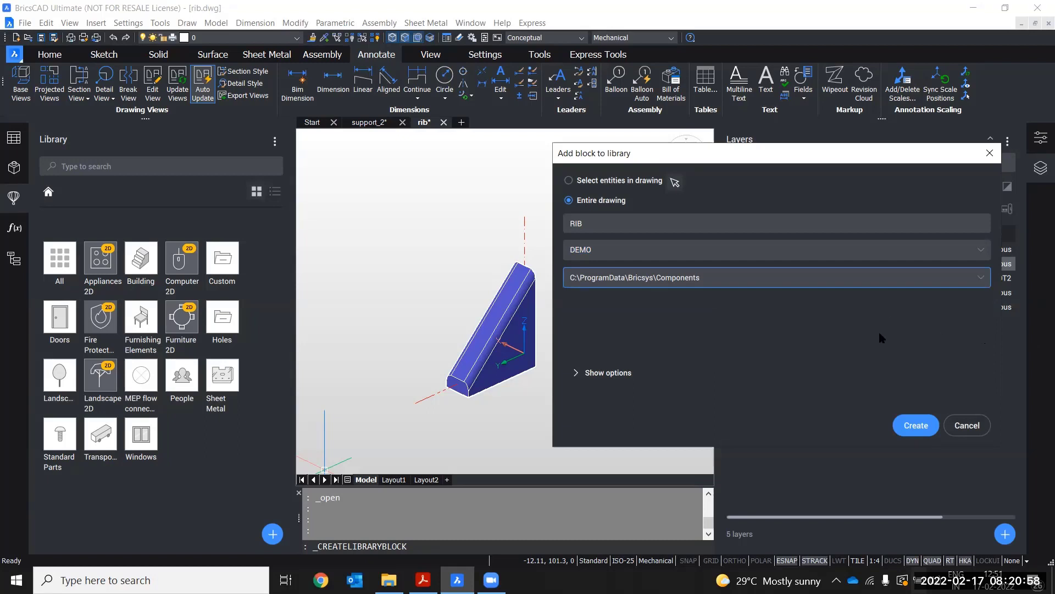
# Keep the insertion units at Millimeters and create the library block
pyautogui.click(575, 374)
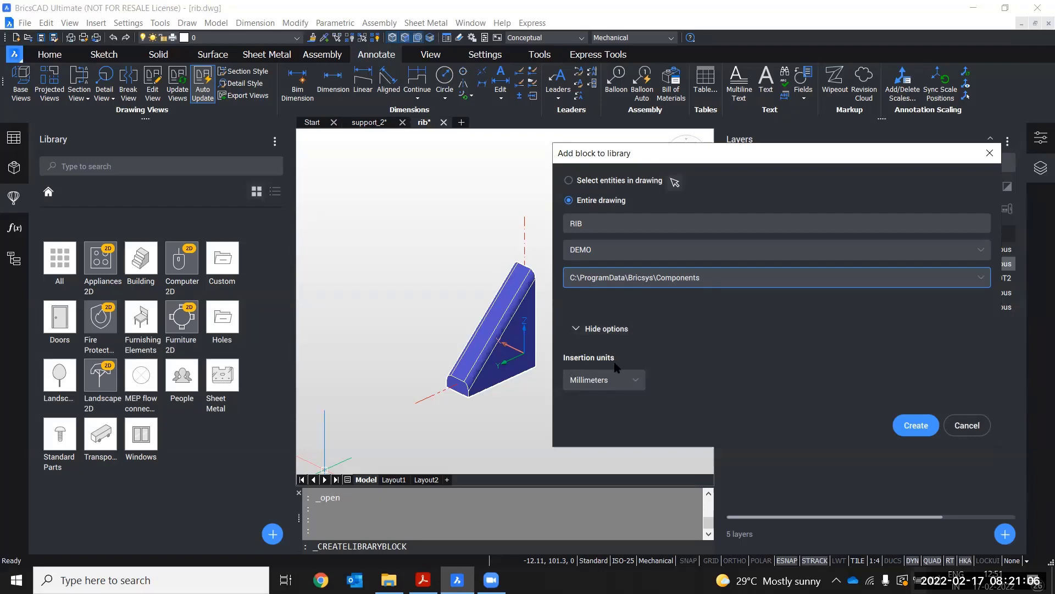
pyautogui.click(644, 381)
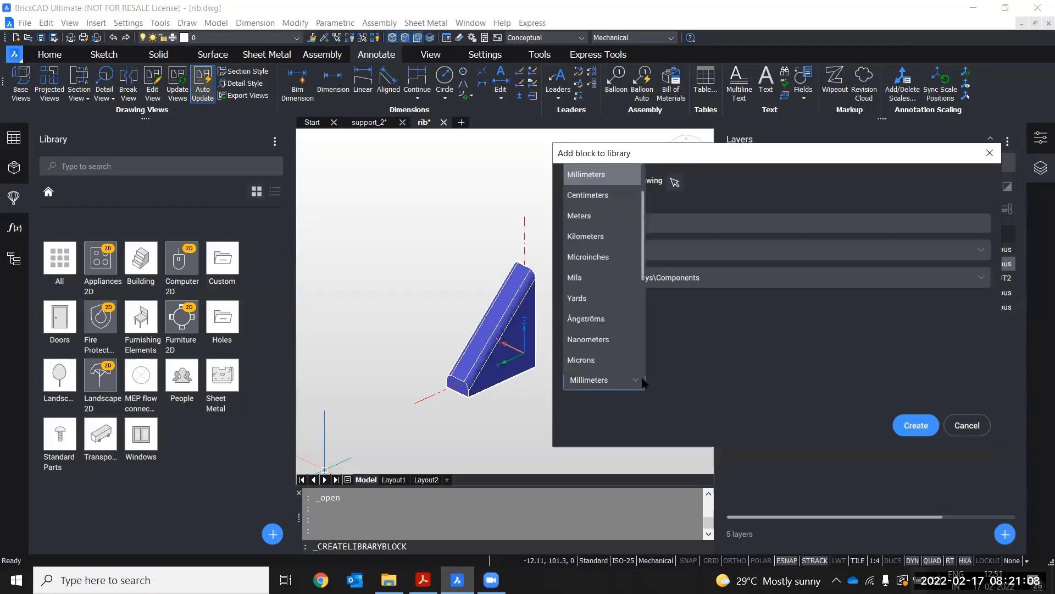
pyautogui.scroll(-1, 604, 248)
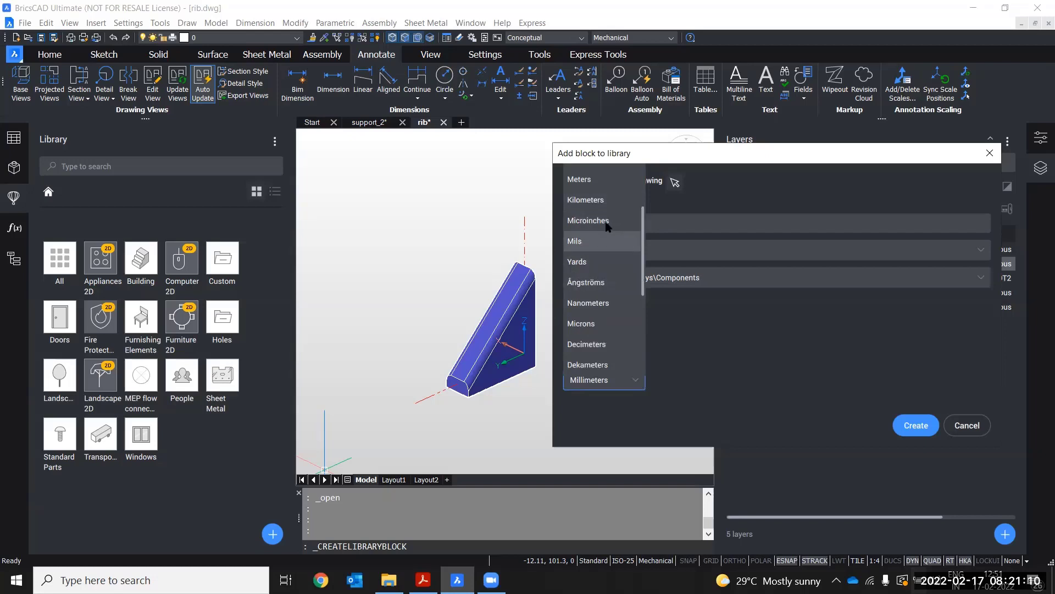
pyautogui.scroll(1, 607, 230)
pyautogui.scroll(1, 607, 230)
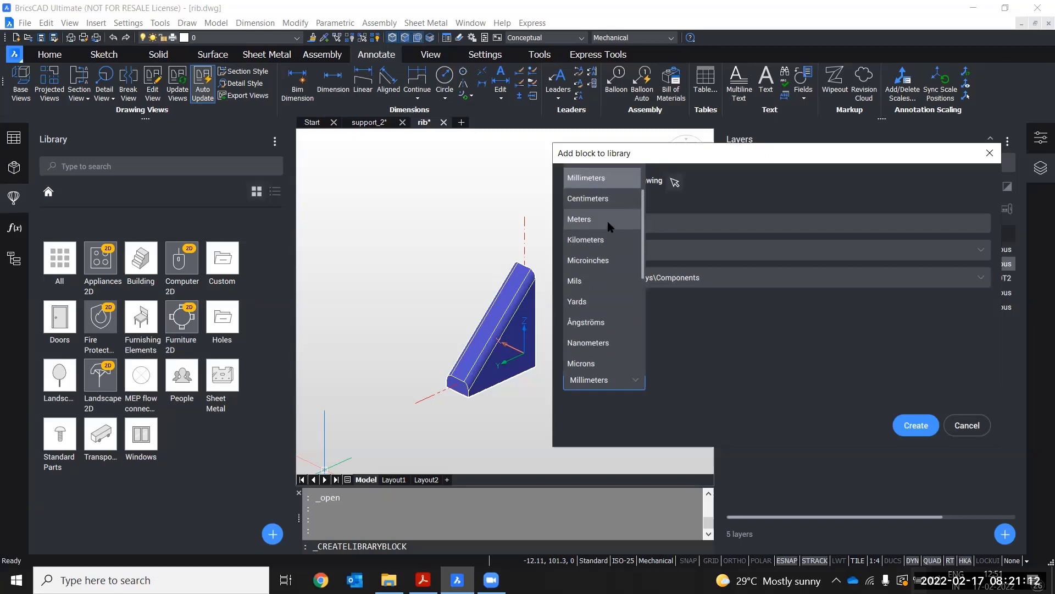
pyautogui.click(763, 356)
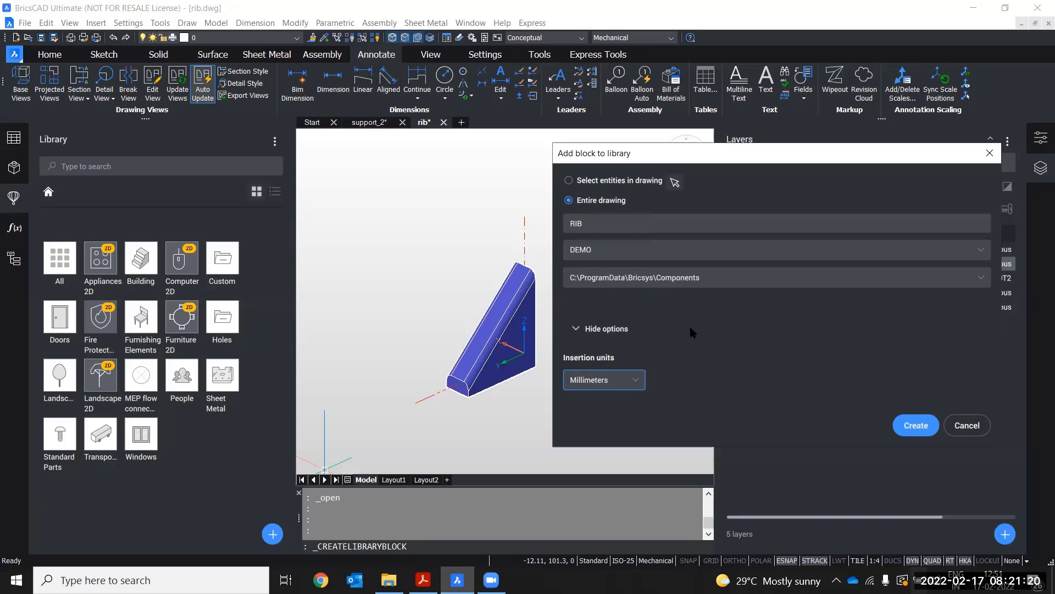
pyautogui.click(913, 429)
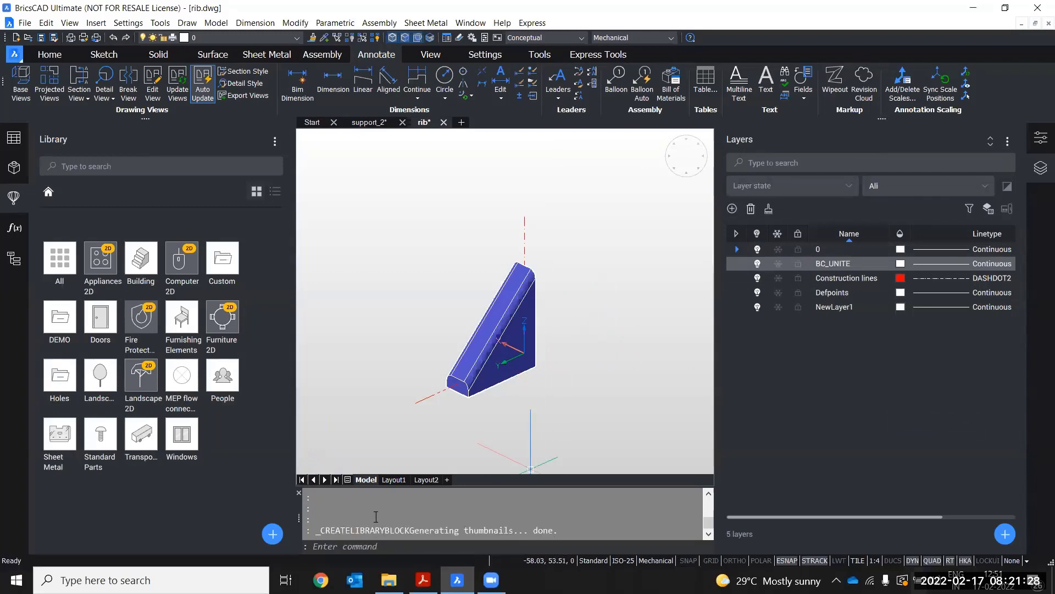
# Open the DEMO library category and examine the command line output
pyautogui.doubleClick(57, 334)
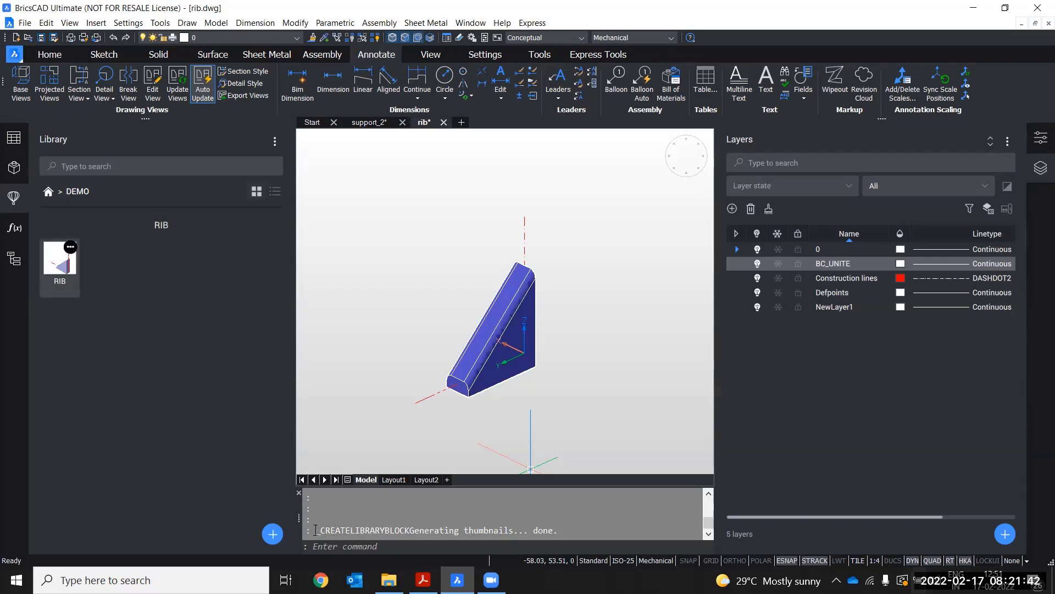
pyautogui.moveTo(357, 533); pyautogui.dragTo(549, 530)
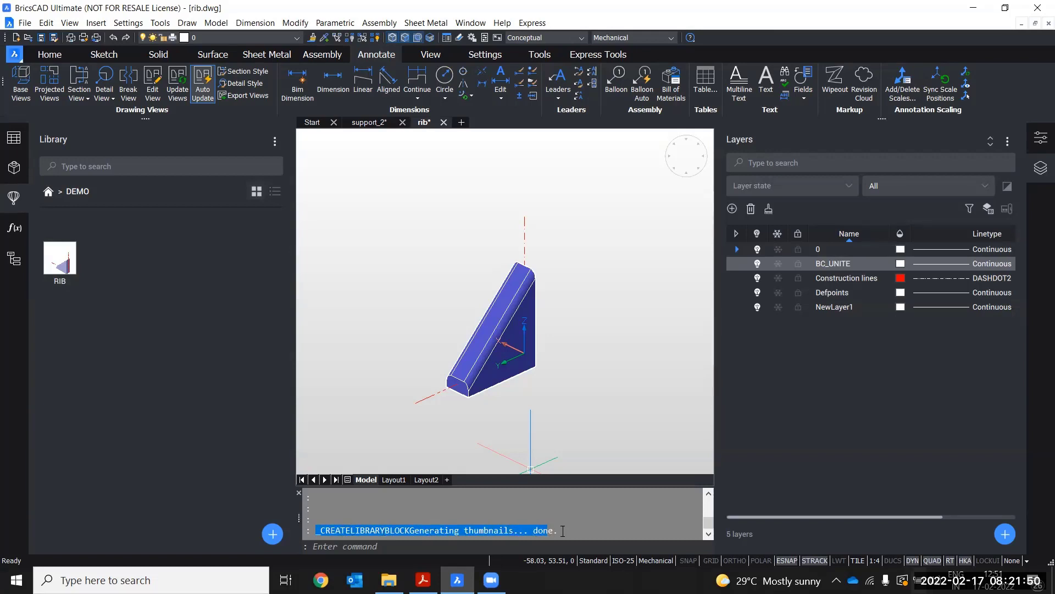
pyautogui.click(427, 530)
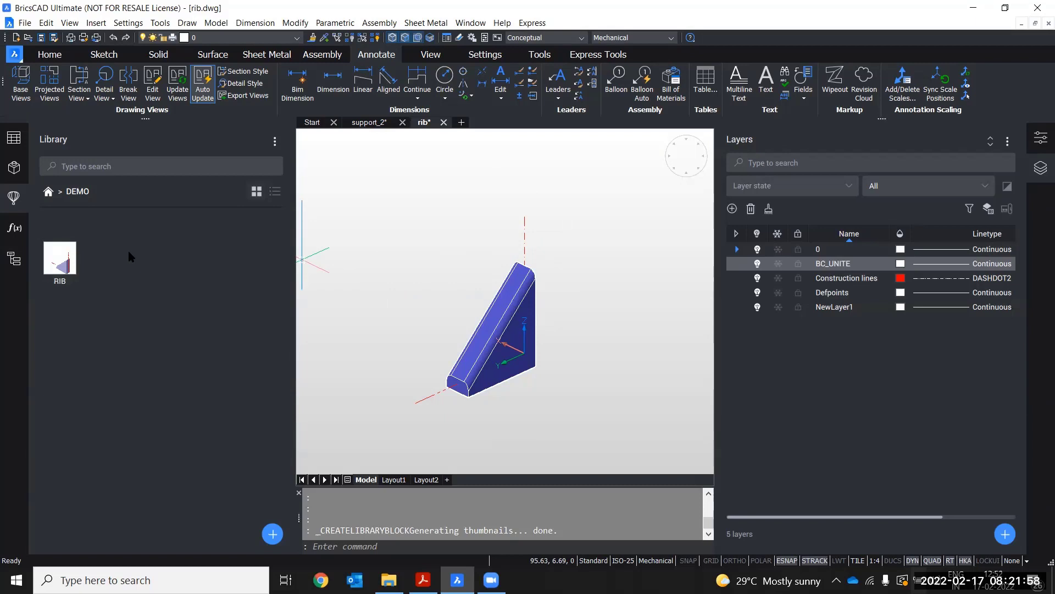
# Close the rib drawing without saving changes
pyautogui.click(15, 199)
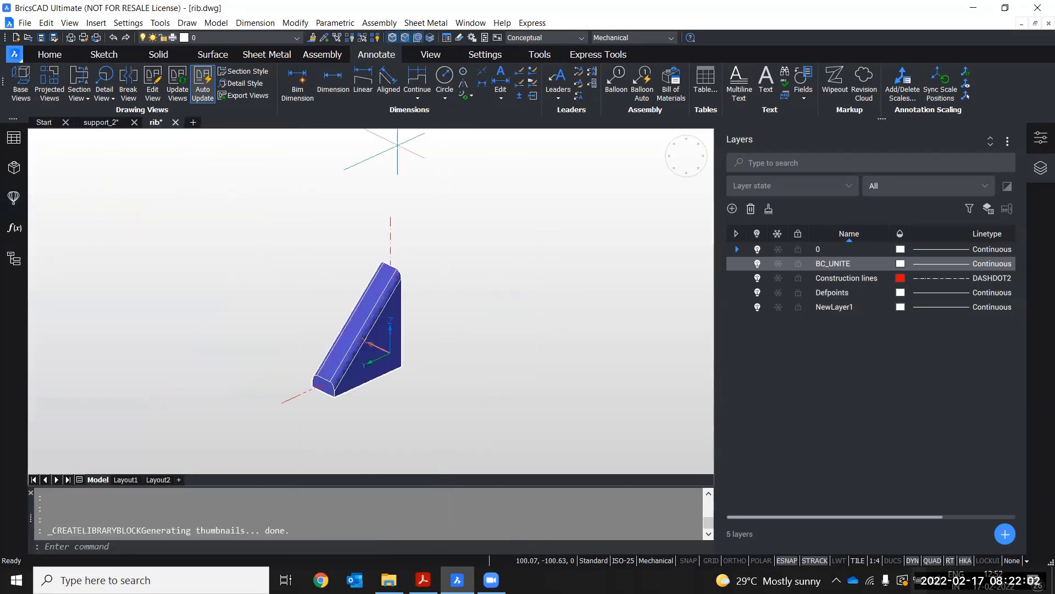
pyautogui.click(176, 123)
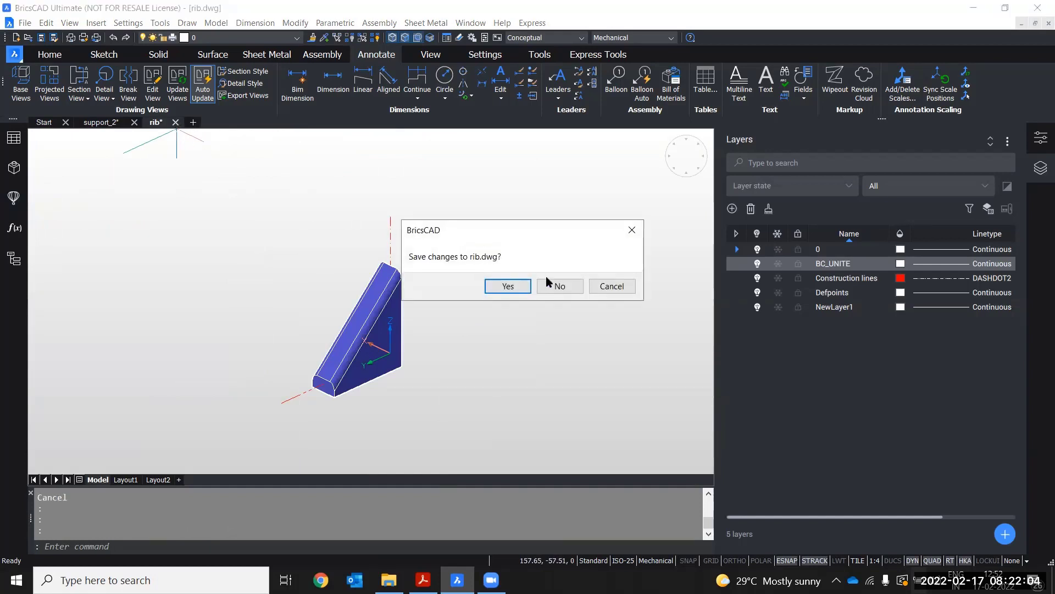
pyautogui.click(560, 286)
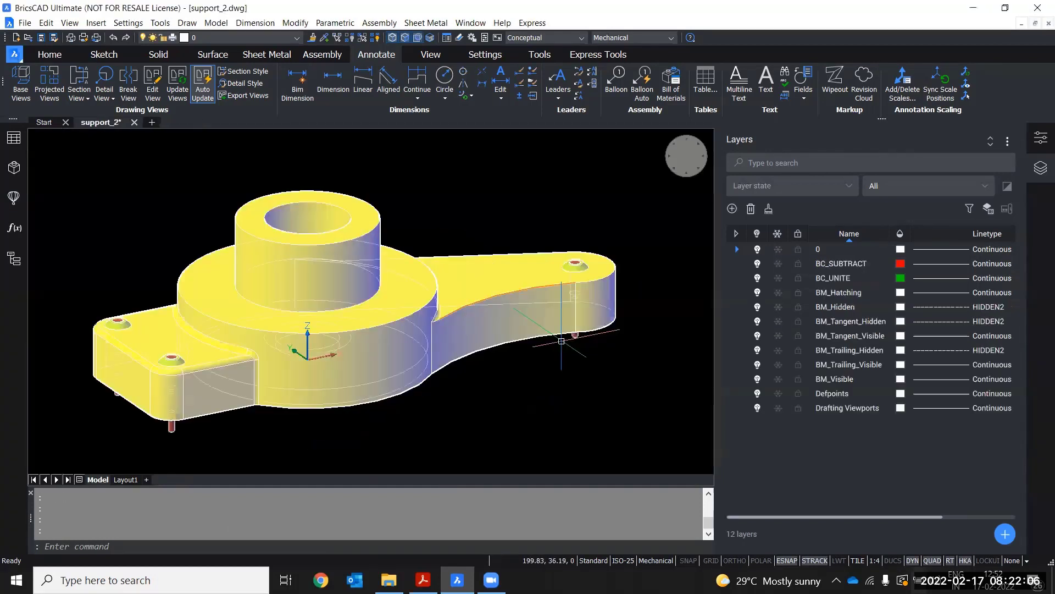
# Open the DEMO category in the library and hide the Layers panel
pyautogui.click(13, 204)
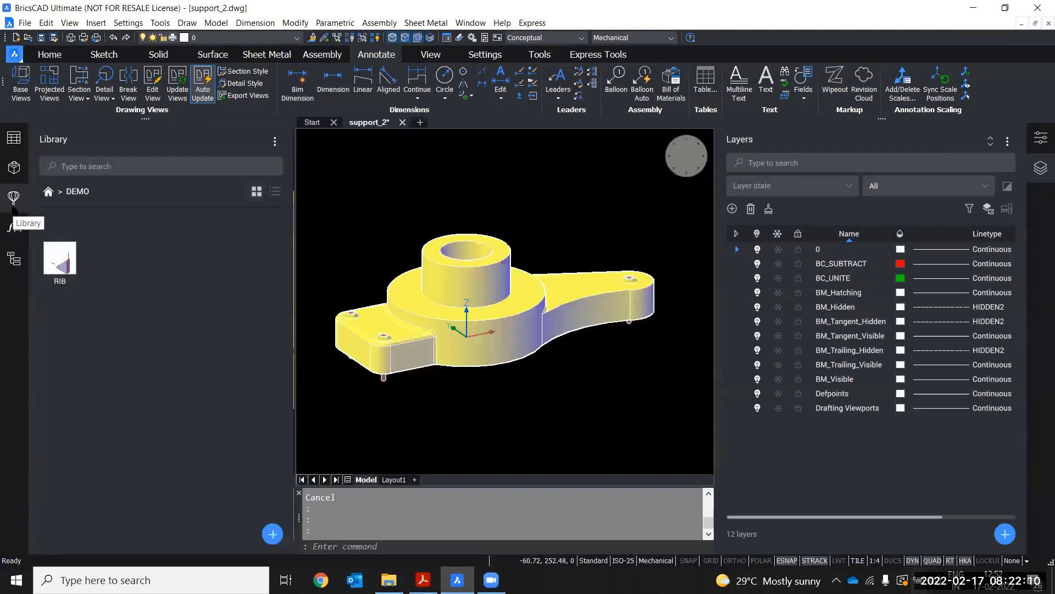
pyautogui.click(47, 192)
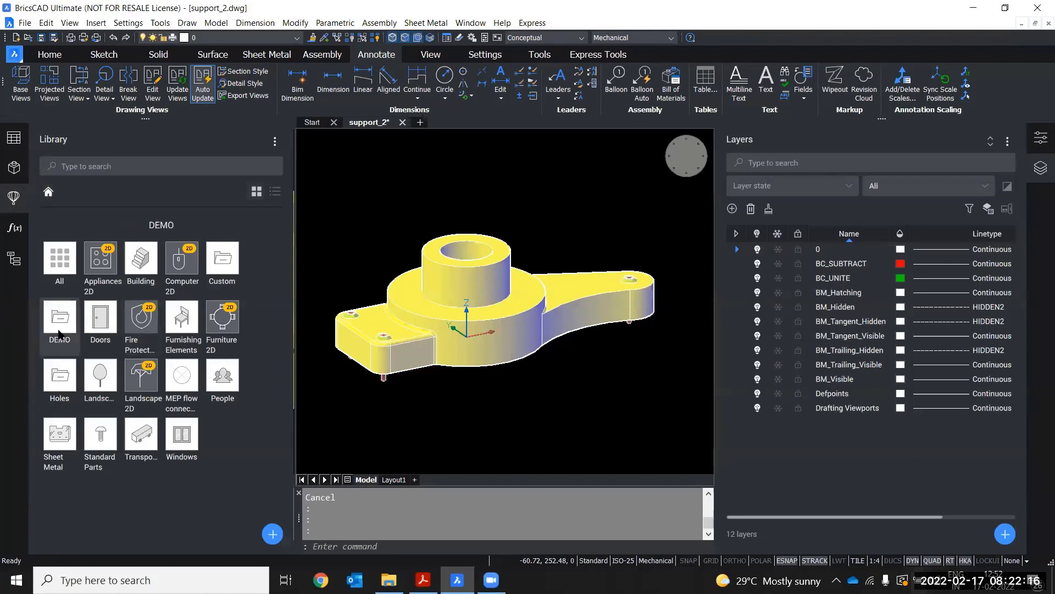
pyautogui.click(50, 311)
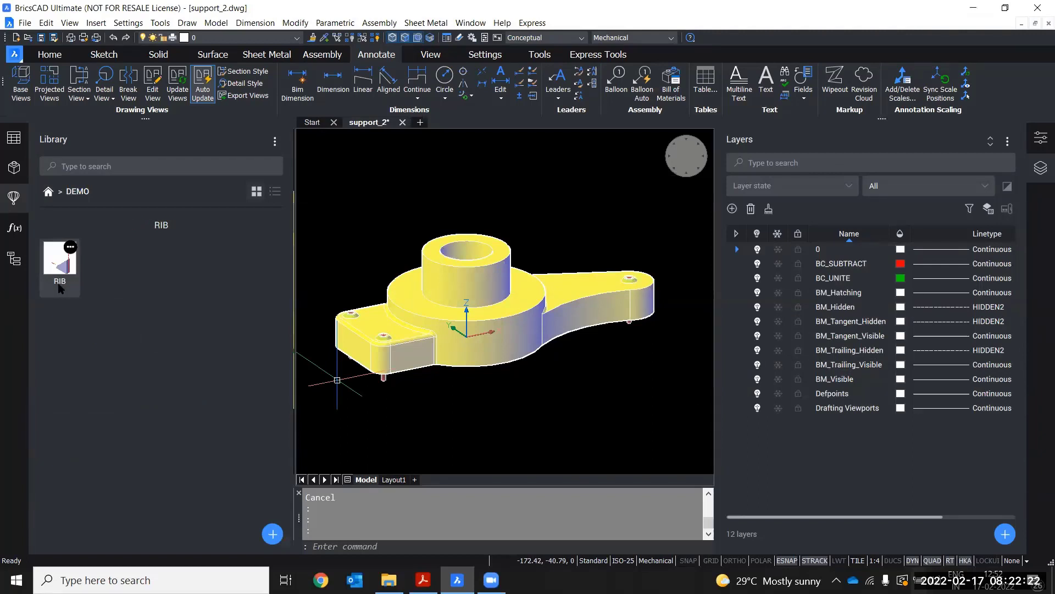
pyautogui.click(1039, 172)
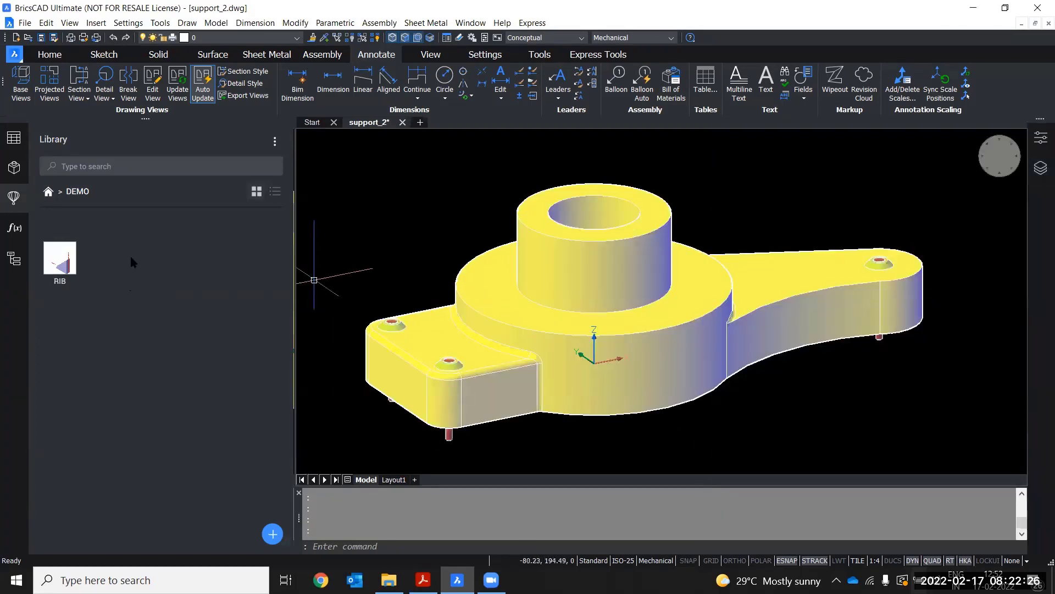
# Start inserting the RIB block from the library into support_2
pyautogui.moveTo(60, 262)
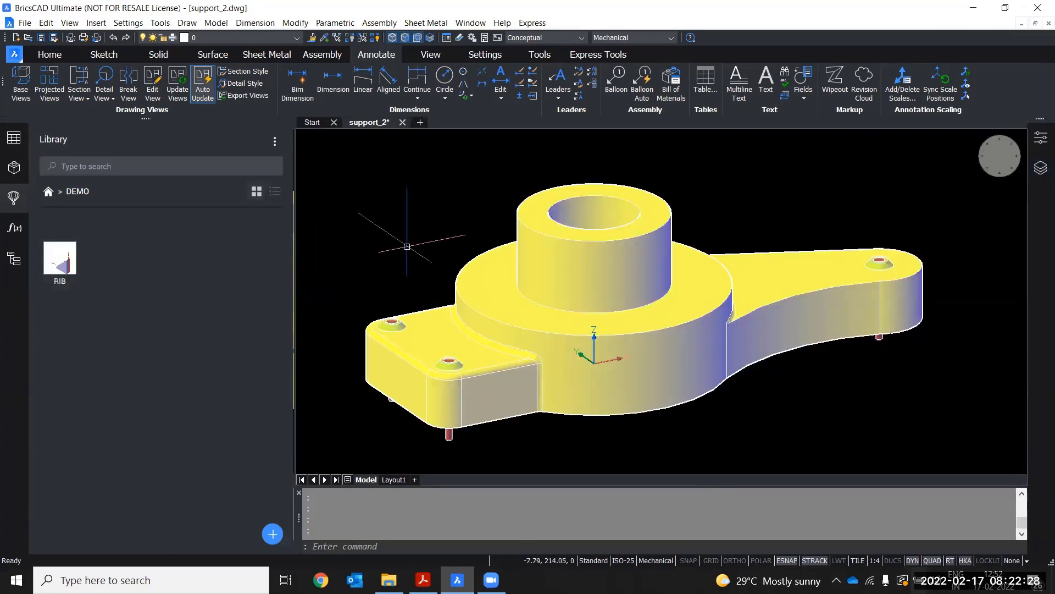
pyautogui.doubleClick(77, 263)
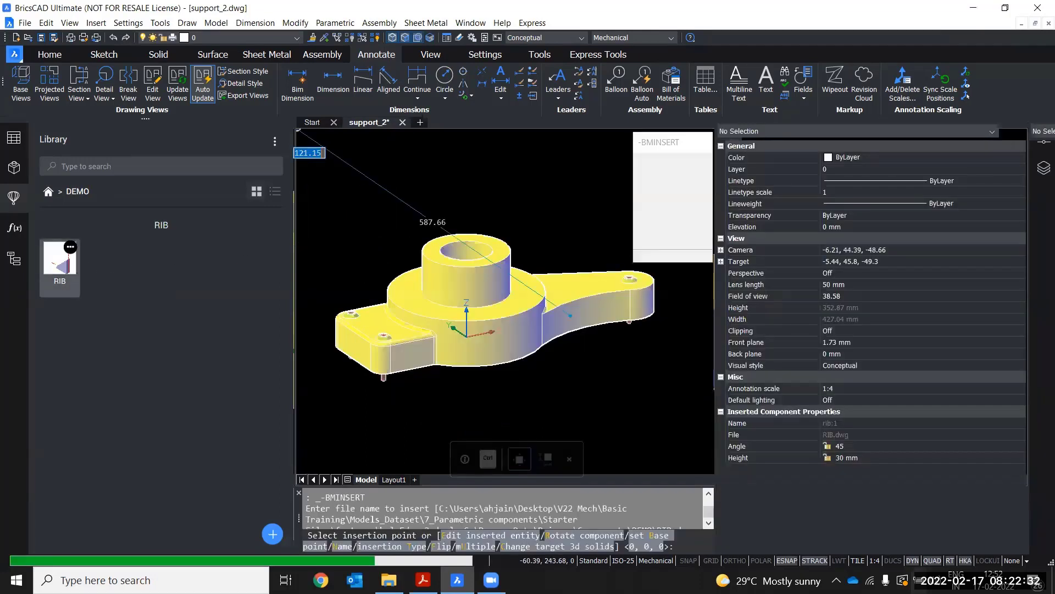
pyautogui.moveTo(341, 252); pyautogui.dragTo(387, 267, button='middle')
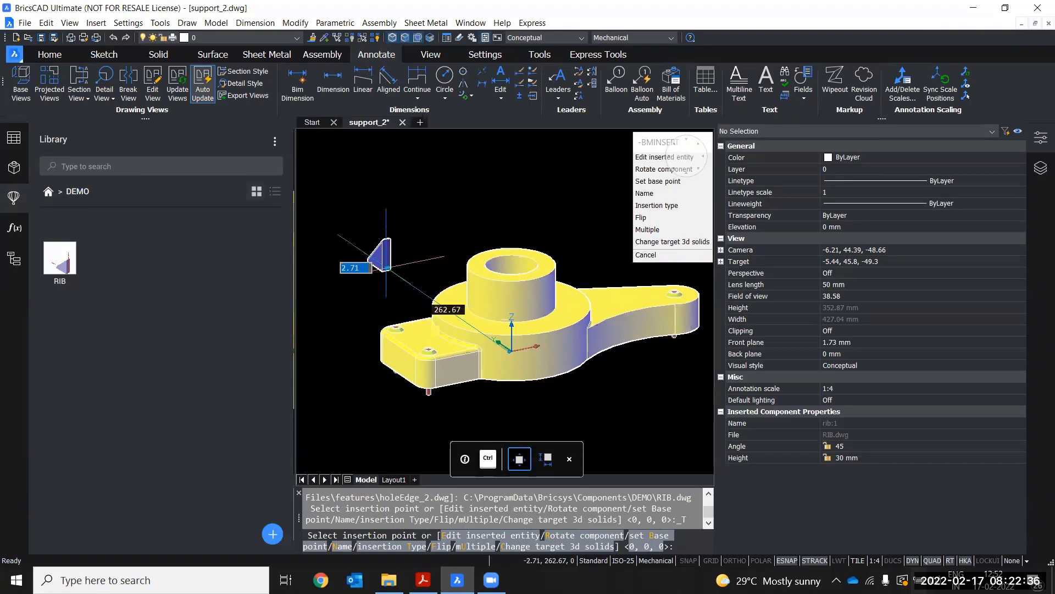
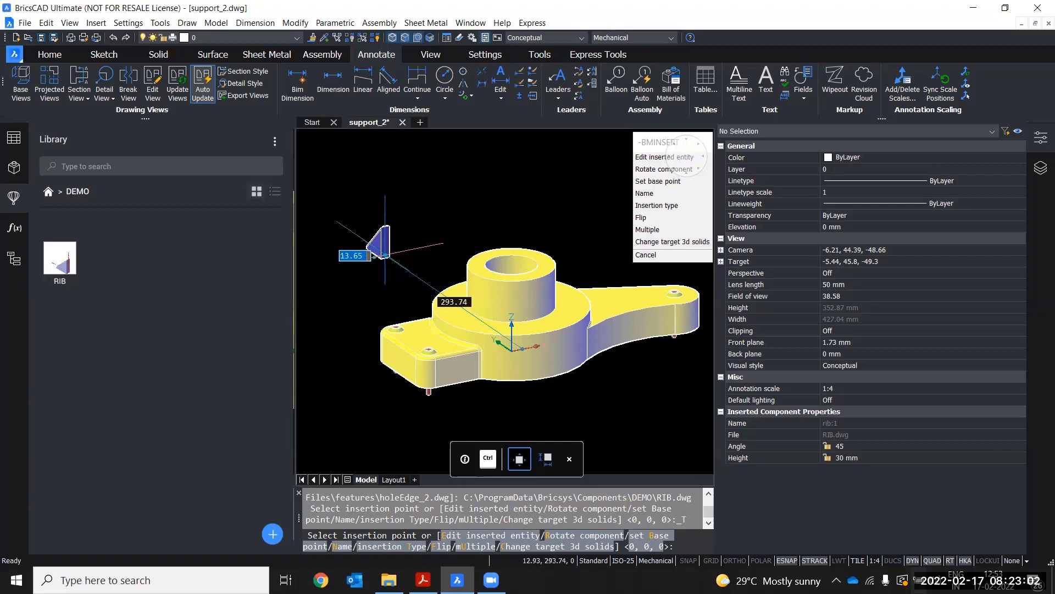
# Close the Properties panel and turn on dynamic UCS while the RIB block follows the cursor
pyautogui.moveTo(378, 260); pyautogui.dragTo(362, 242, button='middle')
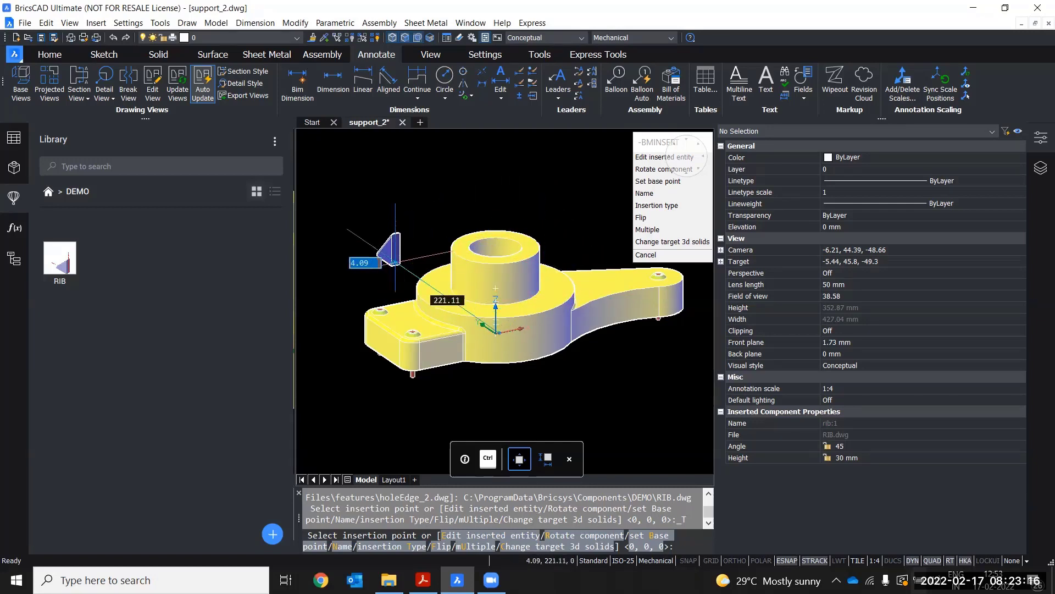
pyautogui.scroll(3, 395, 263)
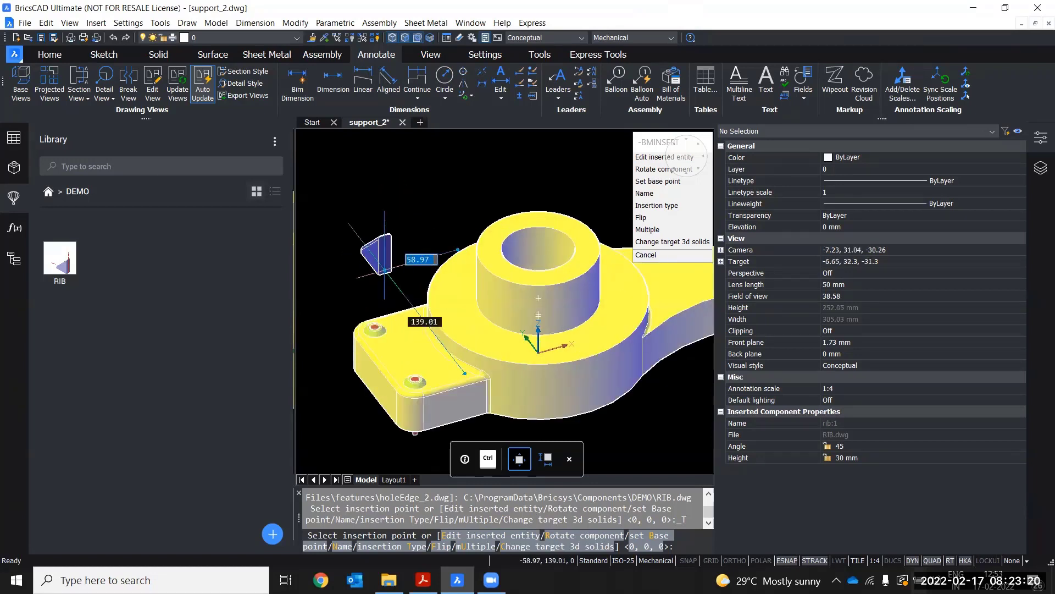
pyautogui.moveTo(421, 234); pyautogui.dragTo(376, 214, button='middle')
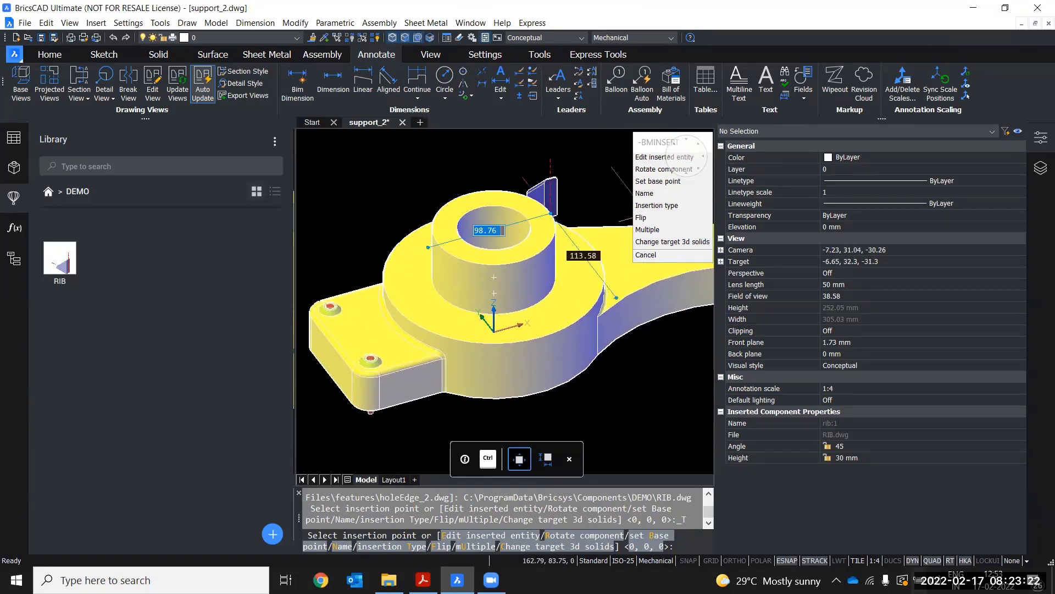
pyautogui.click(1041, 137)
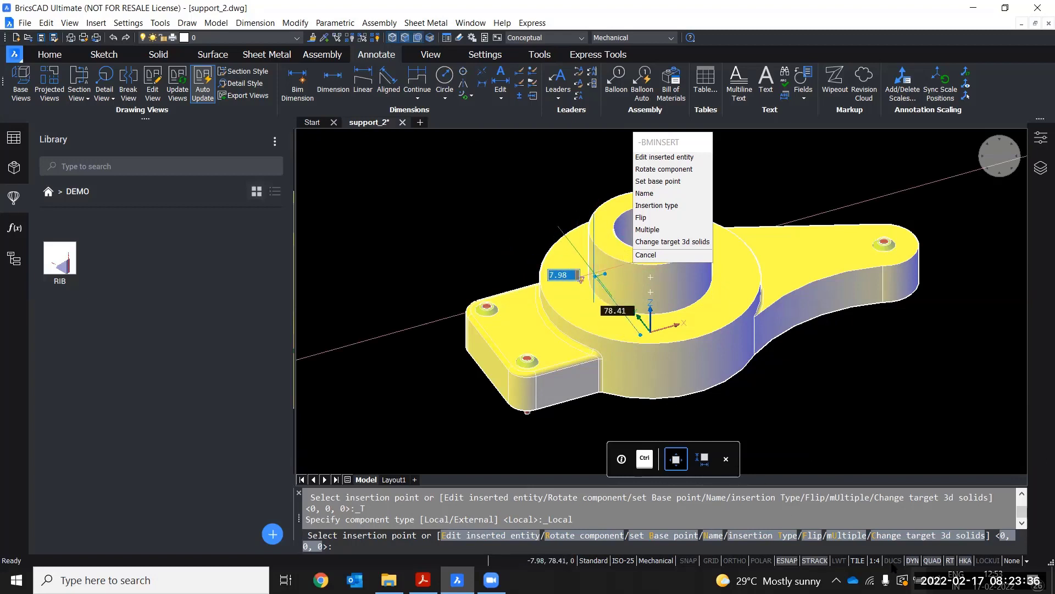
pyautogui.click(893, 561)
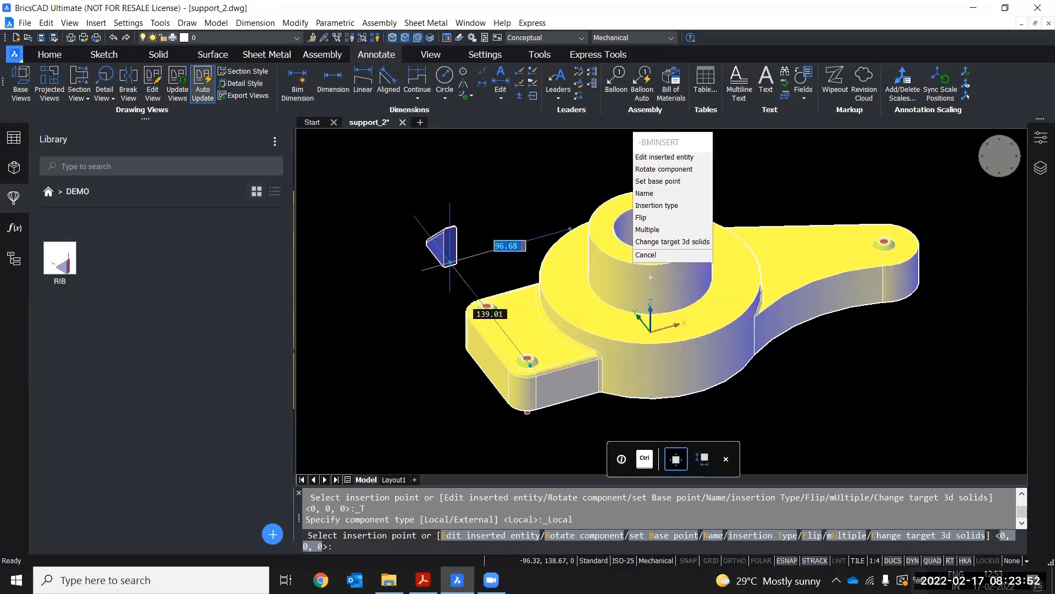
# Place the RIB block on a quadrant point of the boss's base circle using the quadrant snap
pyautogui.moveTo(650, 276); pyautogui.dragTo(590, 270, button='middle')
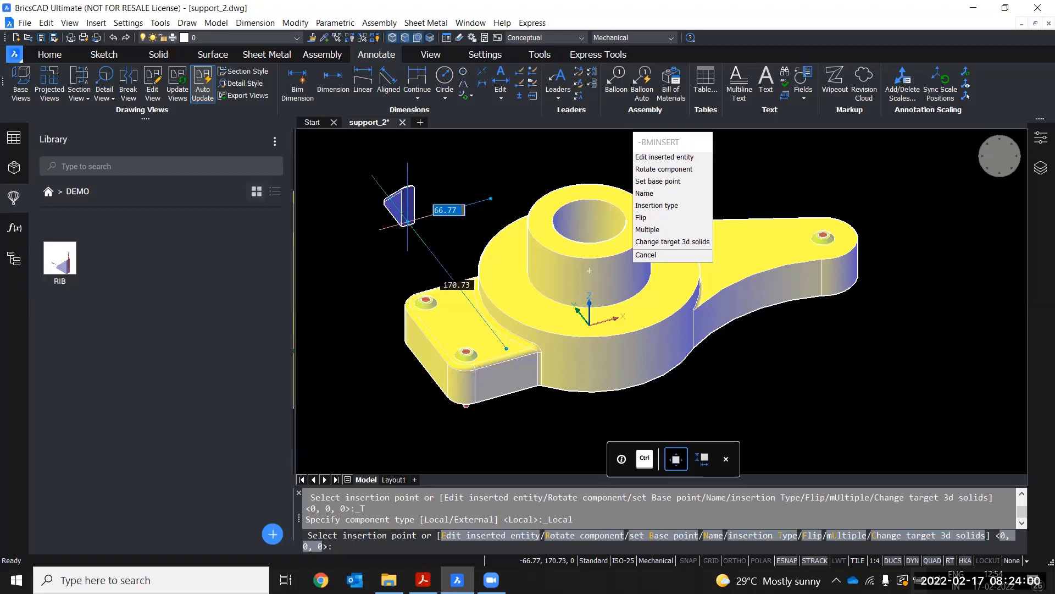
pyautogui.keyDown('shift'); pyautogui.rightClick(407, 222); pyautogui.keyUp('shift')
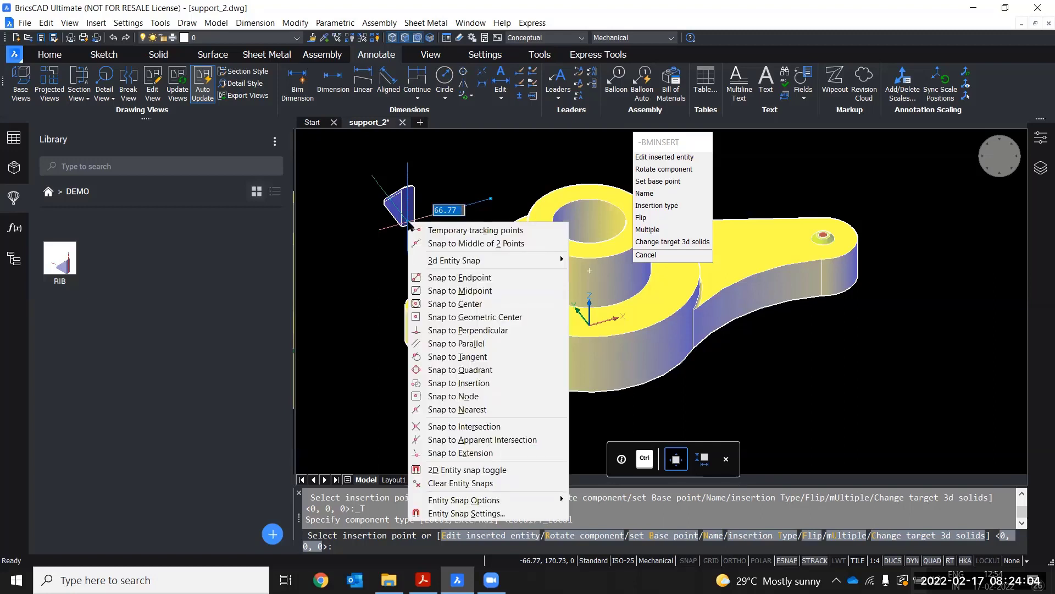
pyautogui.click(460, 370)
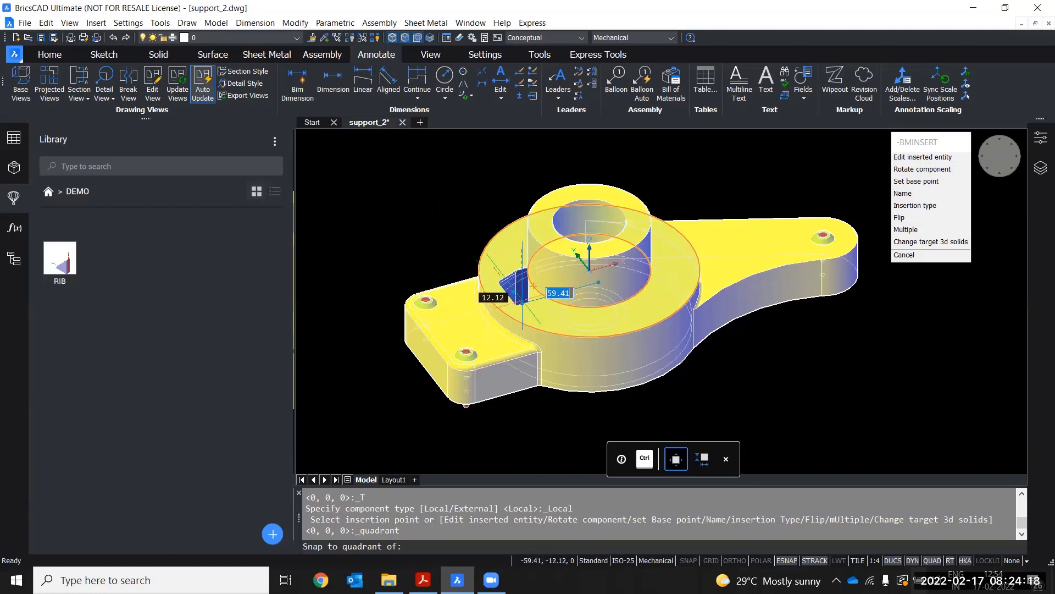
pyautogui.keyDown('shift'); pyautogui.moveTo(526, 292); pyautogui.dragTo(544, 288, button='middle'); pyautogui.keyUp('shift')
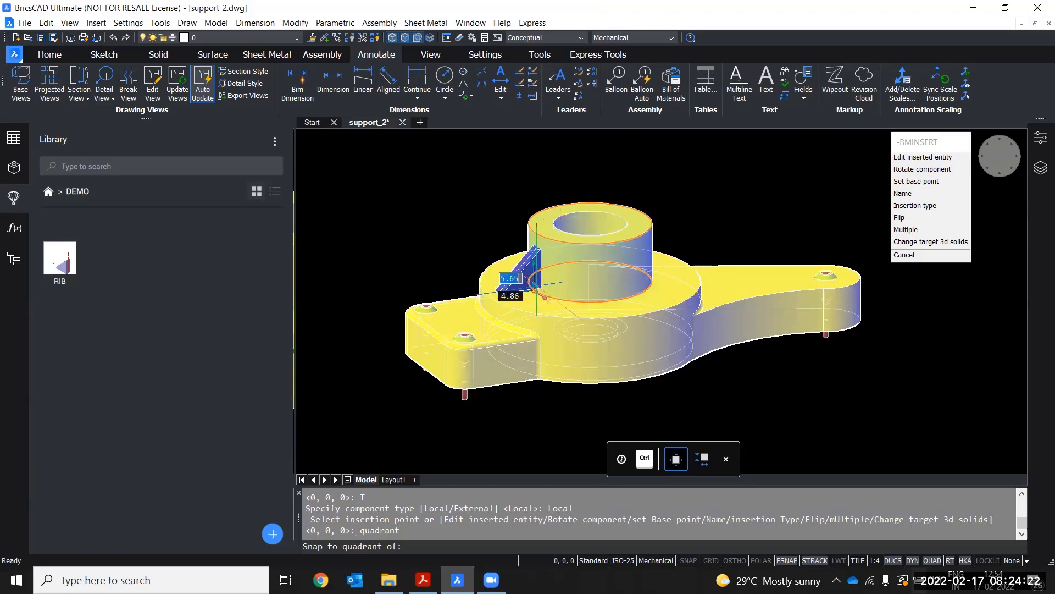
pyautogui.click(544, 297)
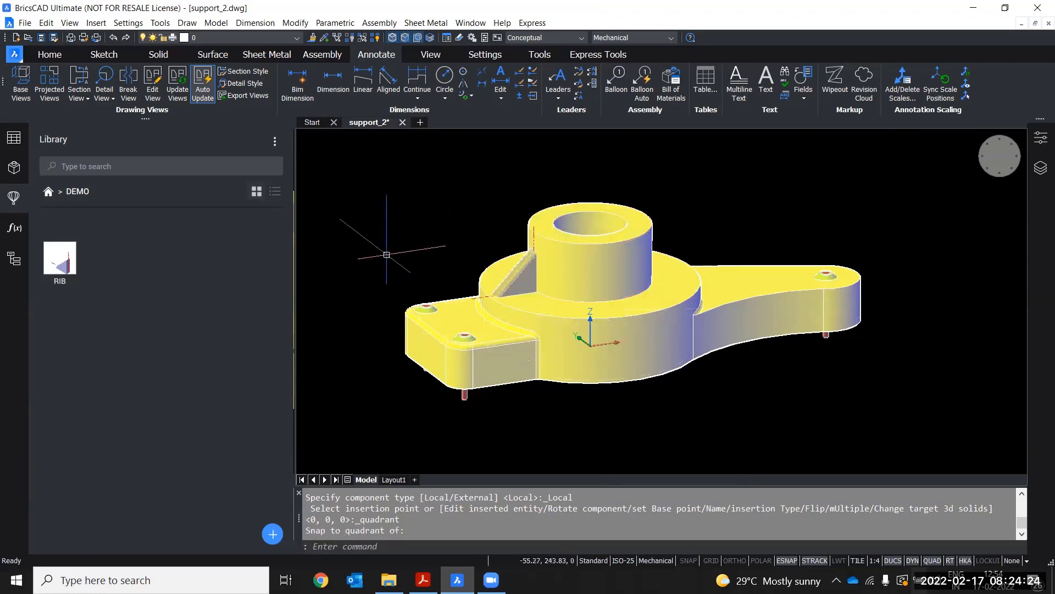
pyautogui.press('Escape')
pyautogui.moveTo(403, 243)
pyautogui.keyDown('shift'); pyautogui.mouseDown(button='middle')
pyautogui.moveTo(483, 279)
pyautogui.moveTo(582, 242)
pyautogui.moveTo(419, 251)
pyautogui.mouseUp(button='middle'); pyautogui.keyUp('shift')
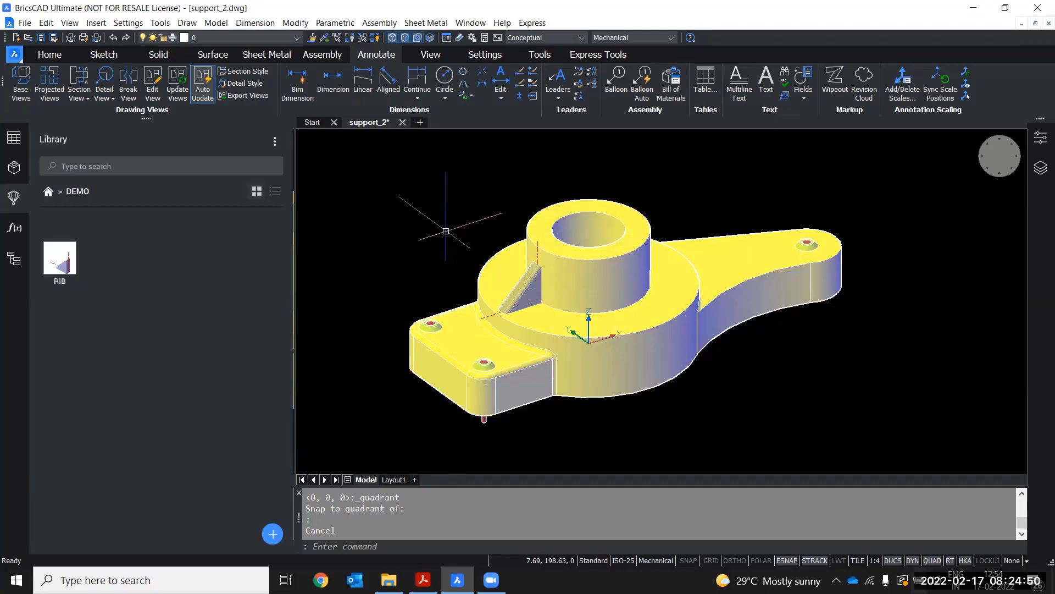
pyautogui.keyDown('shift'); pyautogui.moveTo(460, 233); pyautogui.dragTo(462, 259, button='middle'); pyautogui.keyUp('shift')
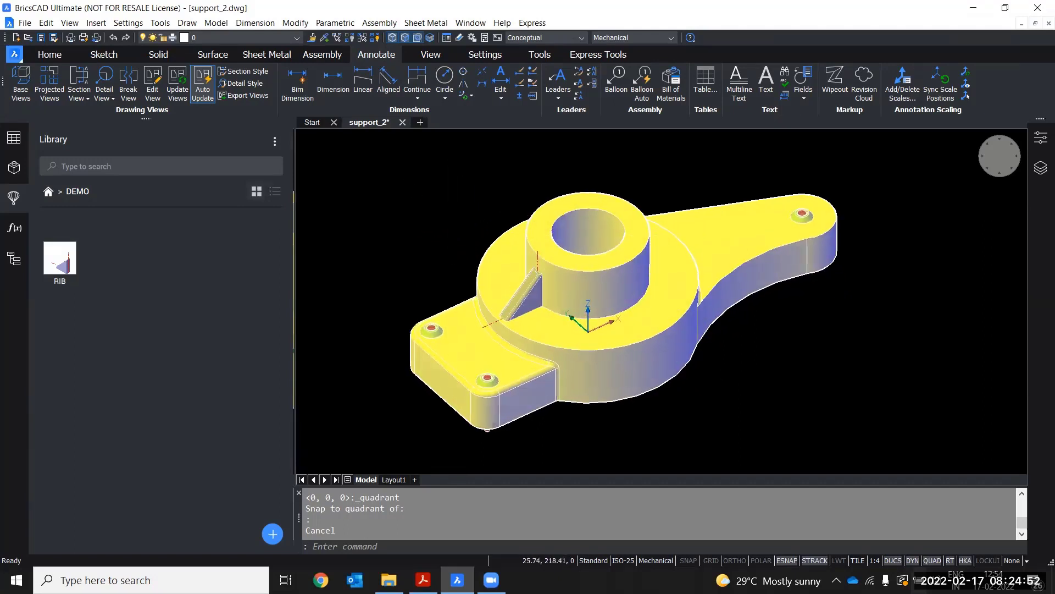
pyautogui.moveTo(427, 219); pyautogui.dragTo(494, 177, button='middle')
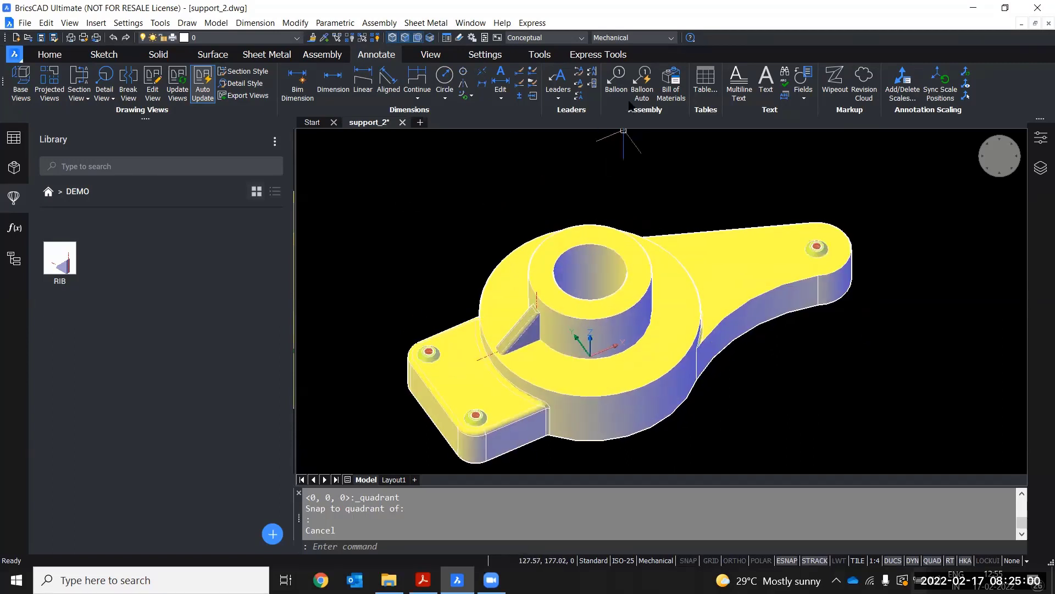
pyautogui.click(159, 56)
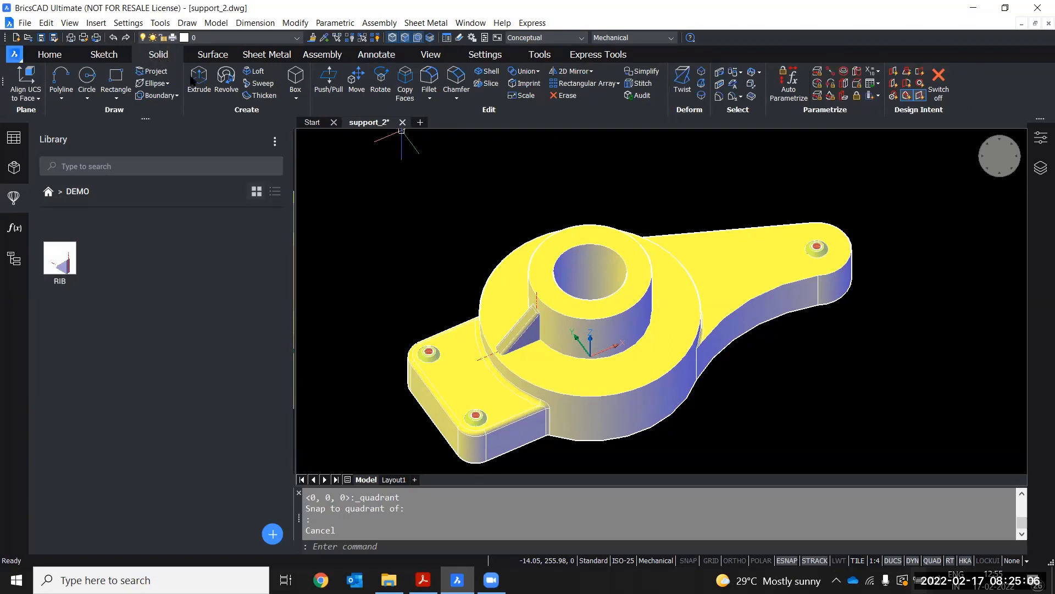
pyautogui.click(619, 84)
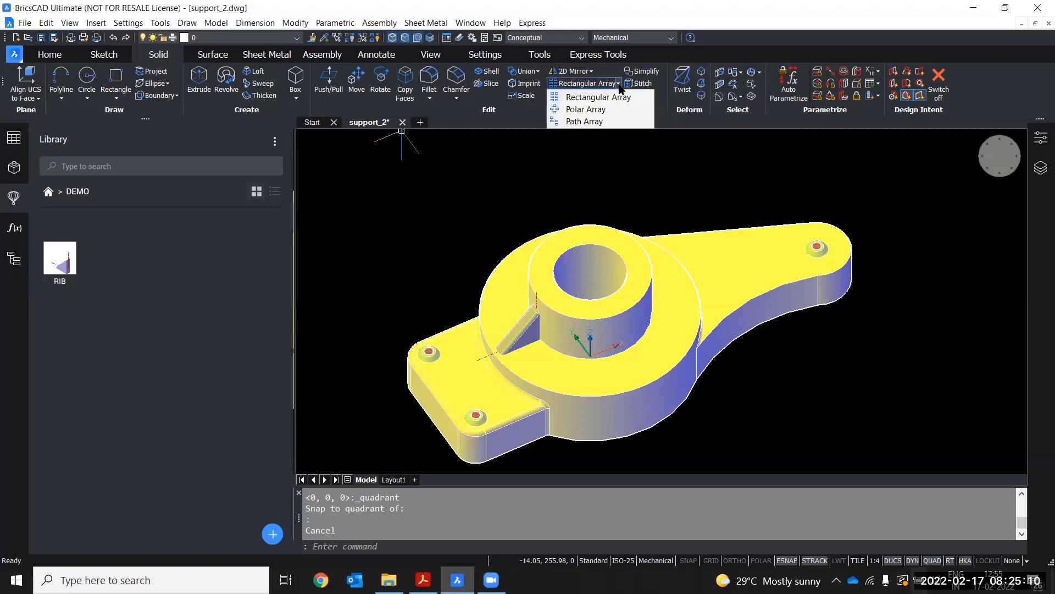
pyautogui.click(579, 113)
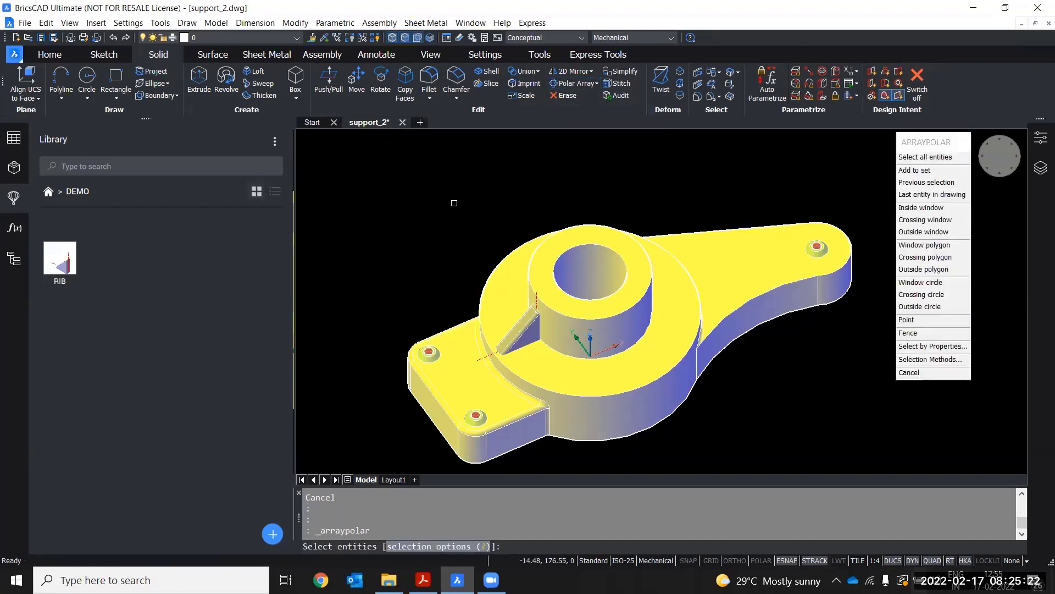
pyautogui.press('Escape')
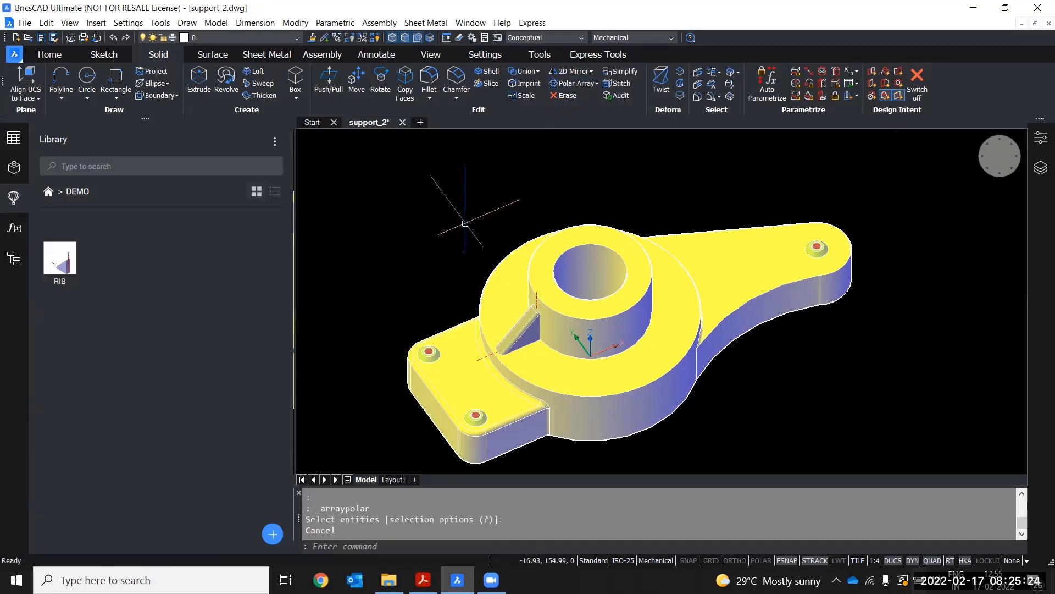
# Start a Polar Array of the inserted rib, centred on the top centre point of the boss
pyautogui.scroll(4, 483, 311)
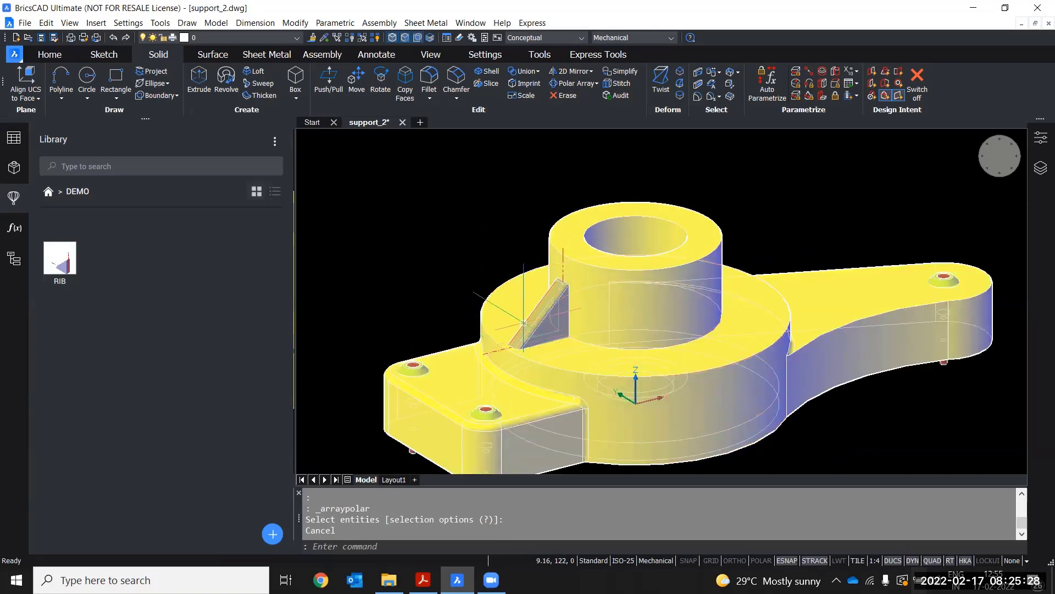
pyautogui.scroll(2, 509, 314)
pyautogui.scroll(2, 509, 314)
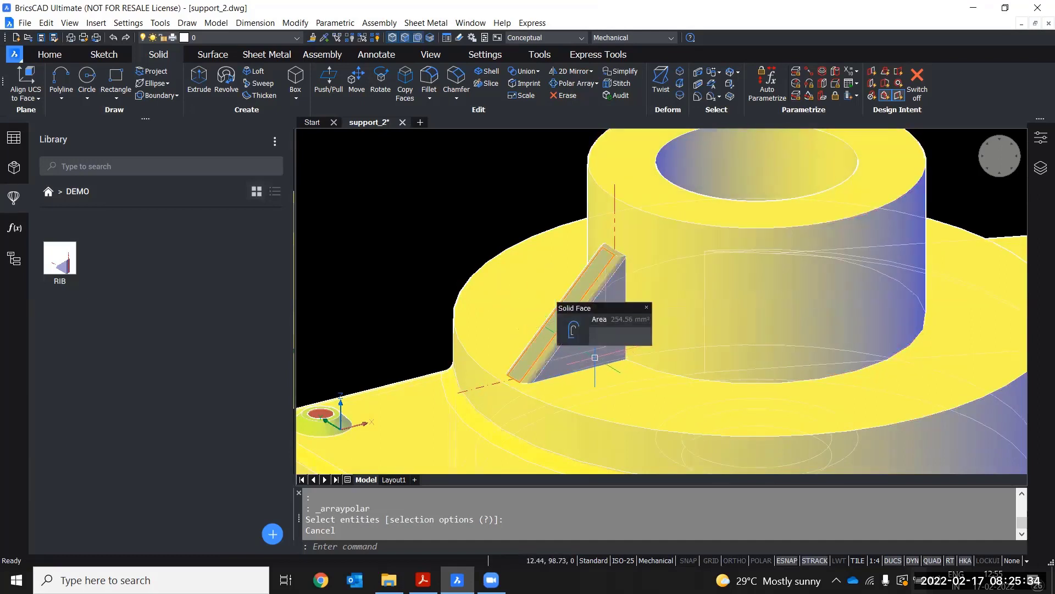
pyautogui.scroll(1, 590, 351)
pyautogui.press('Escape')
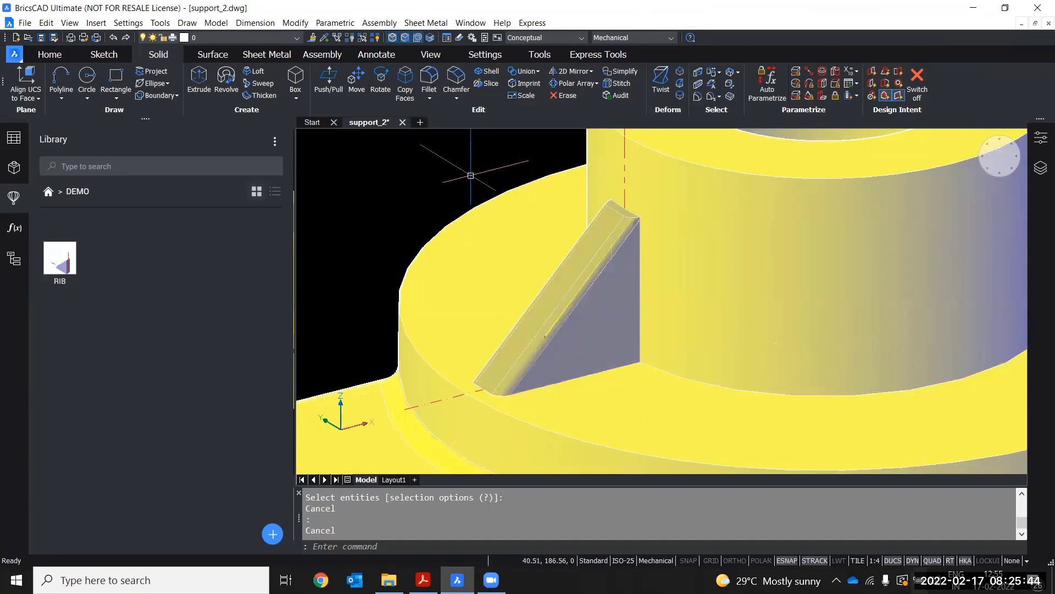
pyautogui.click(581, 84)
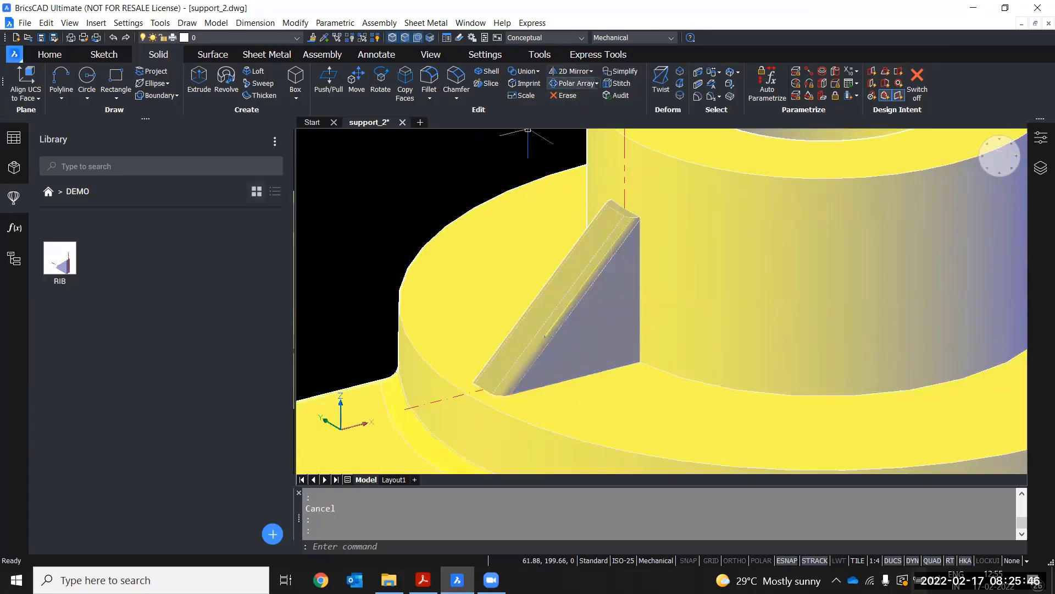
pyautogui.scroll(-3, 591, 206)
pyautogui.scroll(4, 591, 206)
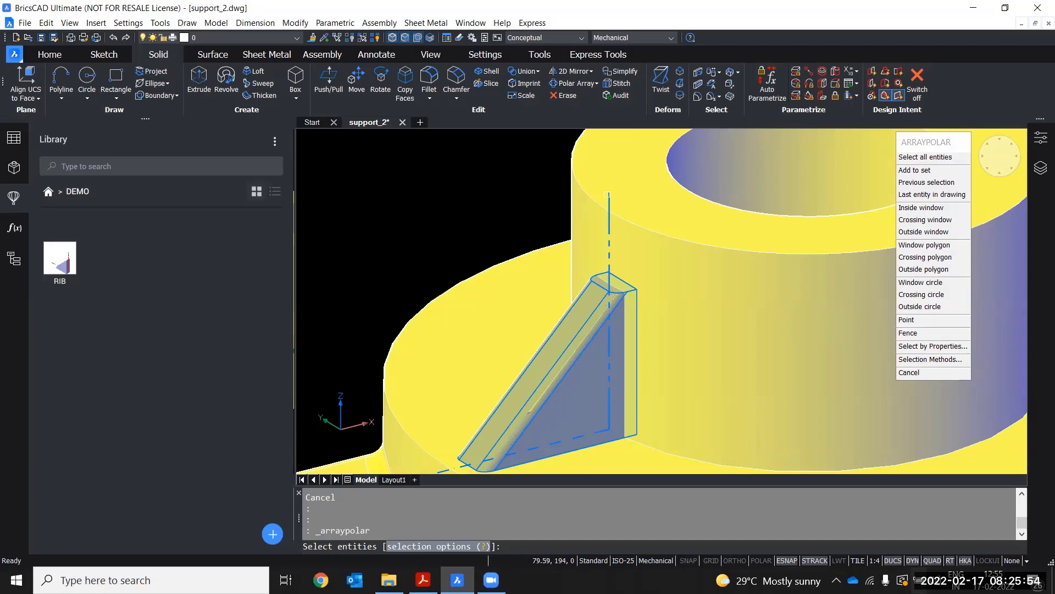
pyautogui.click(608, 194)
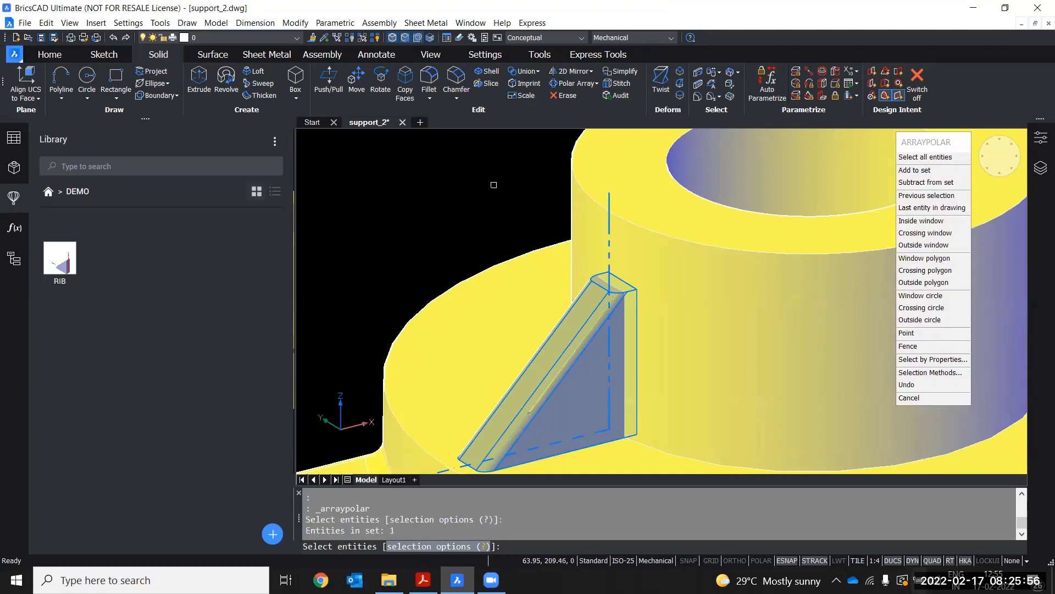
pyautogui.scroll(-3, 491, 181)
pyautogui.scroll(-3, 459, 159)
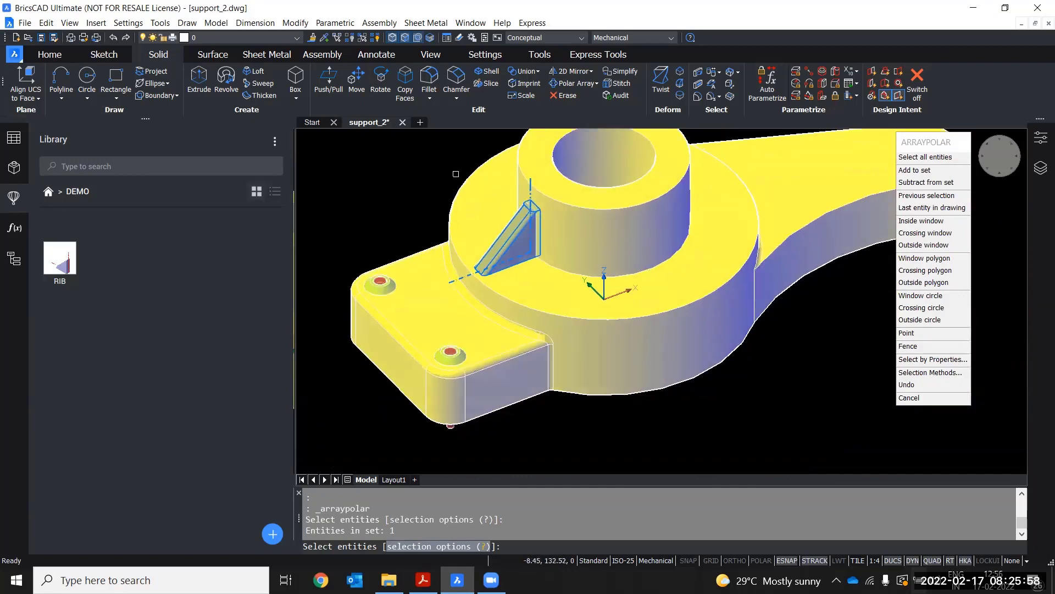
pyautogui.moveTo(376, 532); pyautogui.dragTo(323, 536)
pyautogui.press('Return')
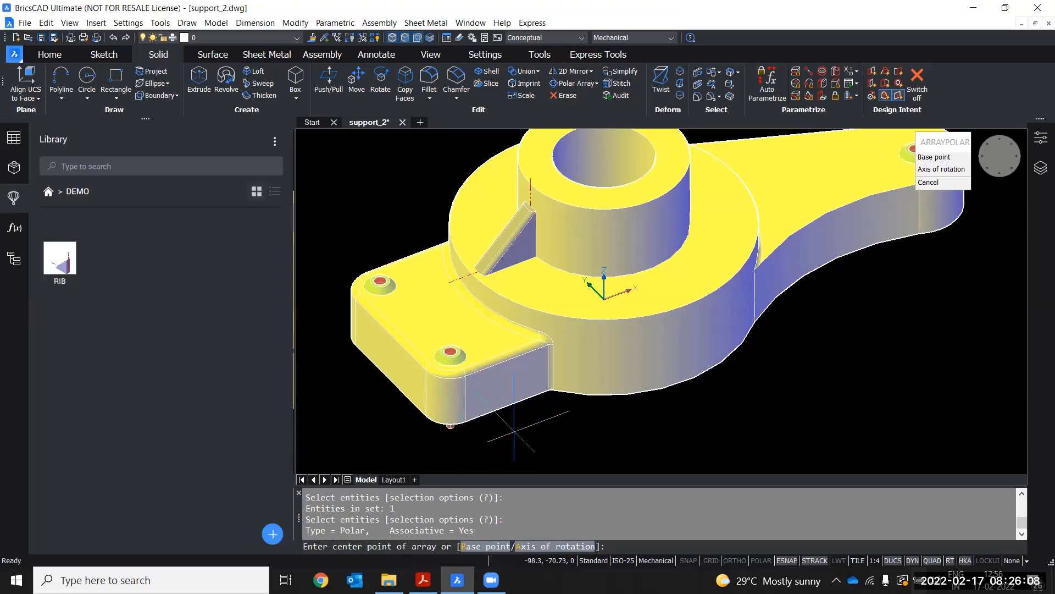
pyautogui.moveTo(662, 431)
pyautogui.keyDown('shift'); pyautogui.mouseDown(button='middle')
pyautogui.moveTo(641, 407)
pyautogui.moveTo(641, 448)
pyautogui.mouseUp(button='middle'); pyautogui.keyUp('shift')
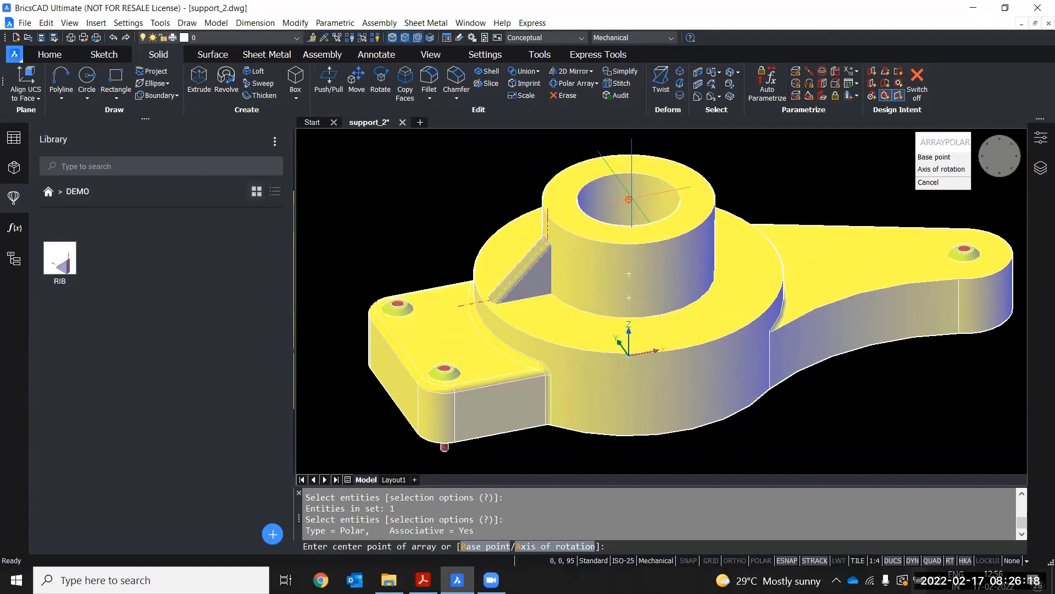
pyautogui.click(629, 199)
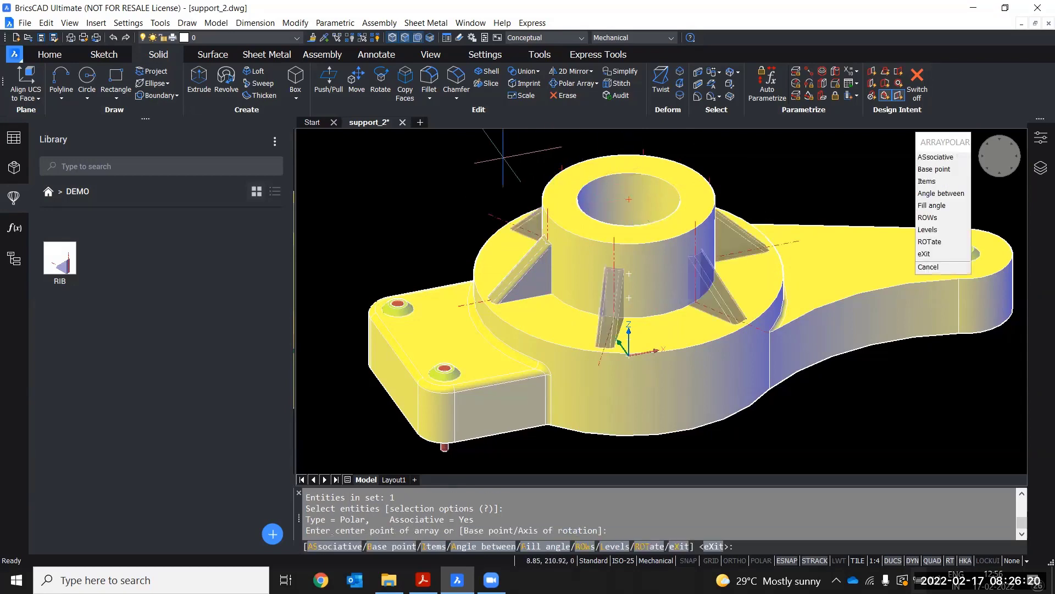
# Set the polar array's number of items to 6 and finish the array
pyautogui.keyDown('shift'); pyautogui.moveTo(517, 159); pyautogui.dragTo(461, 190, button='middle'); pyautogui.keyUp('shift')
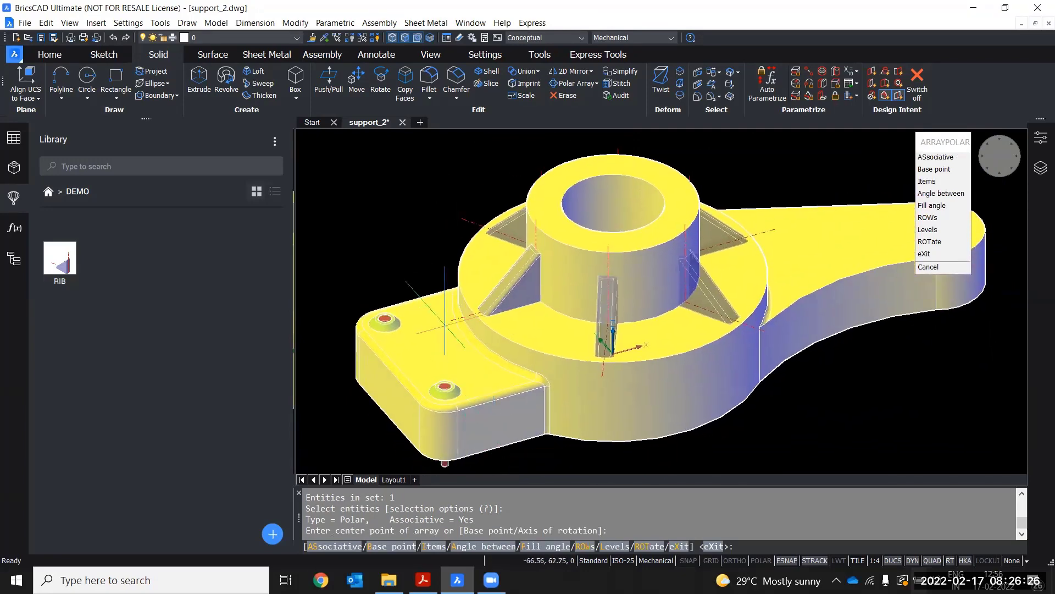
pyautogui.moveTo(660, 396); pyautogui.dragTo(640, 368, button='middle')
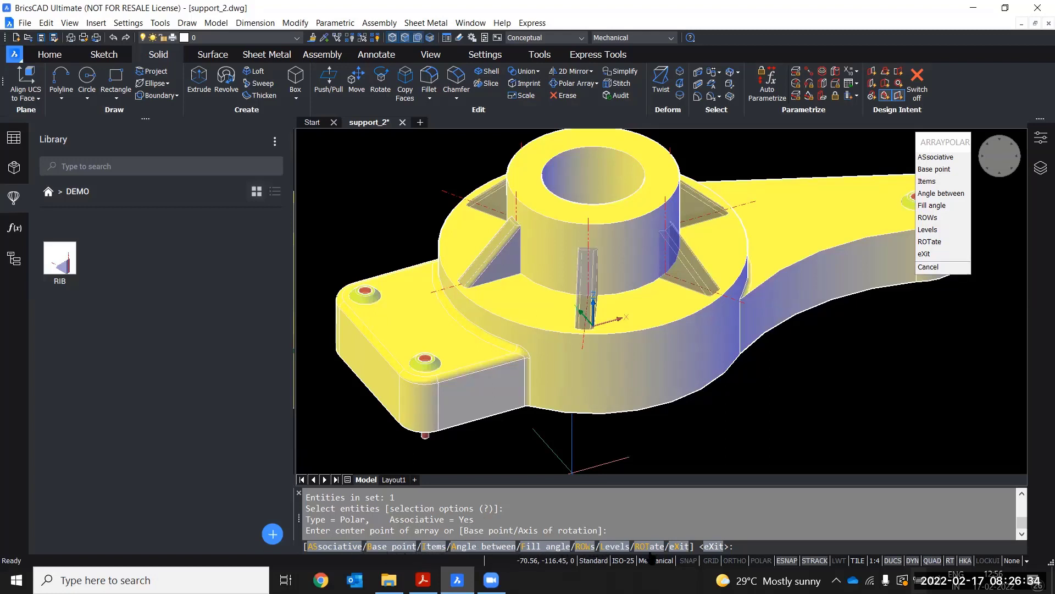
pyautogui.click(435, 547)
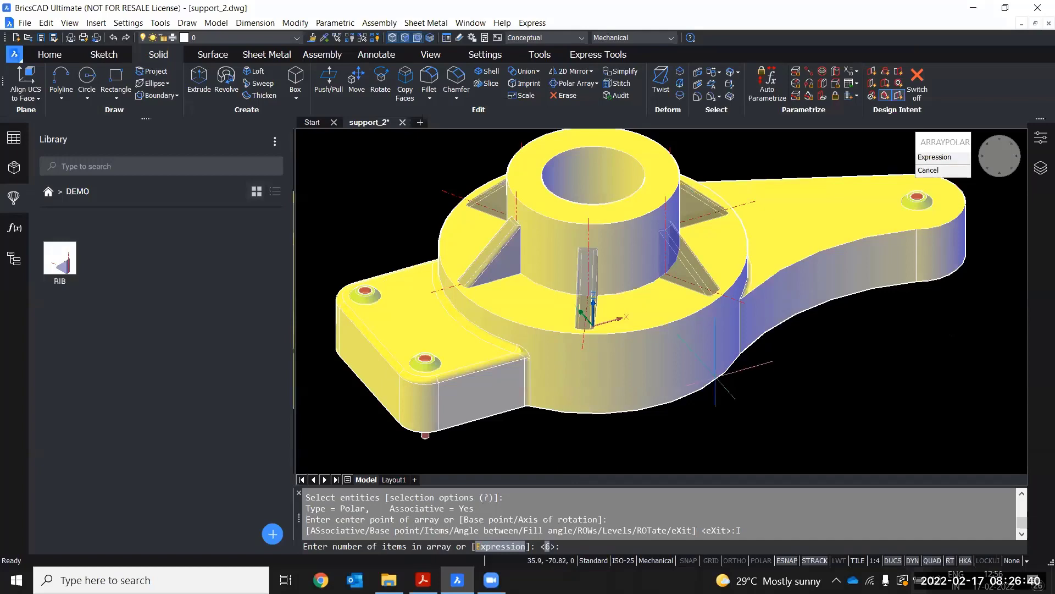
pyautogui.keyDown('shift'); pyautogui.moveTo(719, 386); pyautogui.dragTo(718, 438, button='middle'); pyautogui.keyUp('shift')
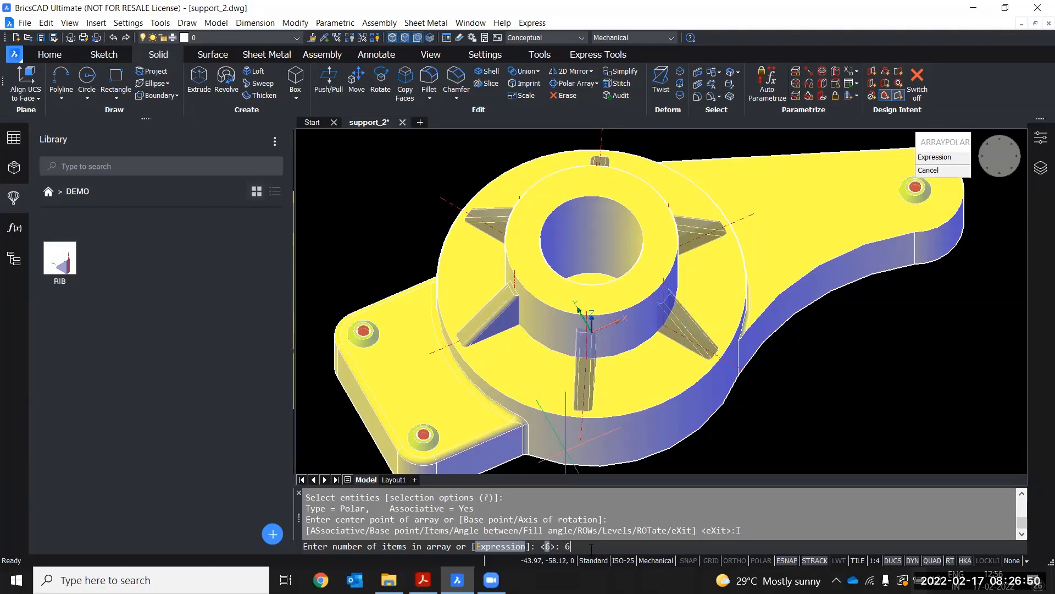
pyautogui.press('Return')
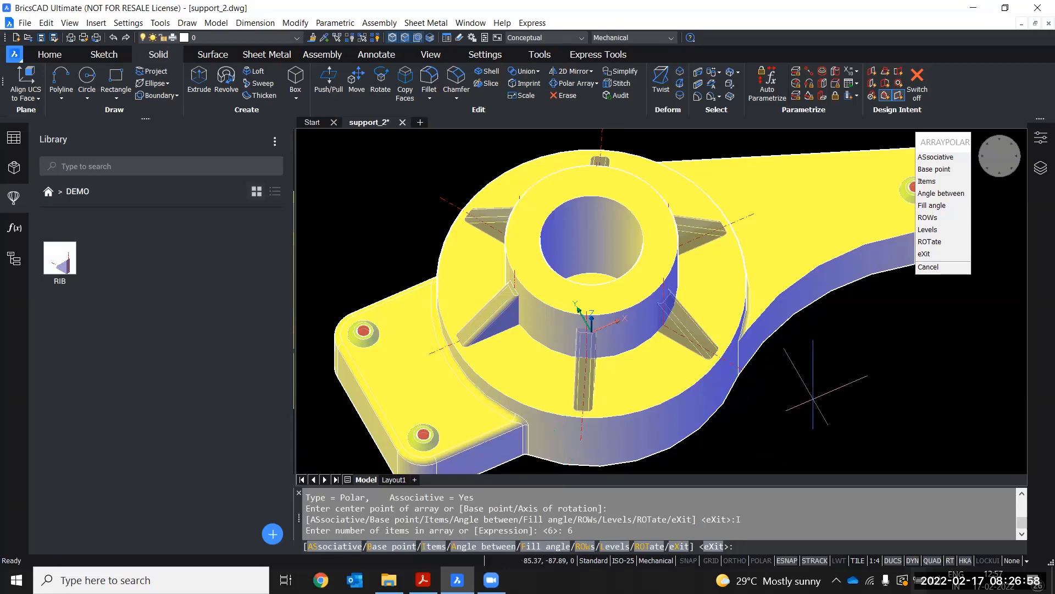
pyautogui.keyDown('shift'); pyautogui.moveTo(803, 388); pyautogui.dragTo(770, 376, button='middle'); pyautogui.keyUp('shift')
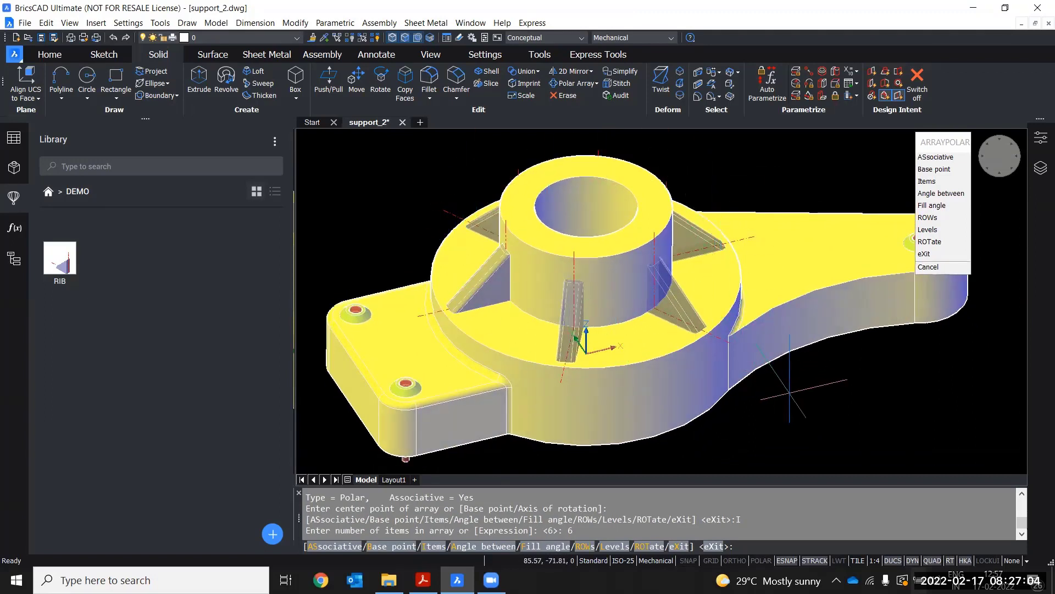
pyautogui.press('Return')
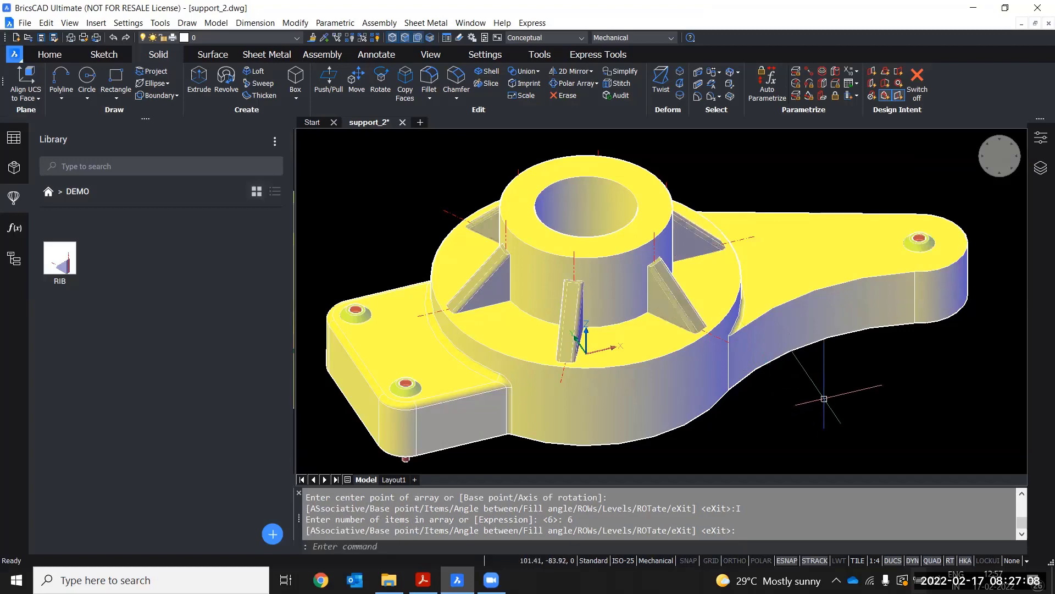
pyautogui.keyDown('shift'); pyautogui.moveTo(792, 385); pyautogui.dragTo(896, 368, button='middle'); pyautogui.keyUp('shift')
pyautogui.keyDown('shift'); pyautogui.moveTo(816, 327); pyautogui.dragTo(637, 344, button='middle'); pyautogui.keyUp('shift')
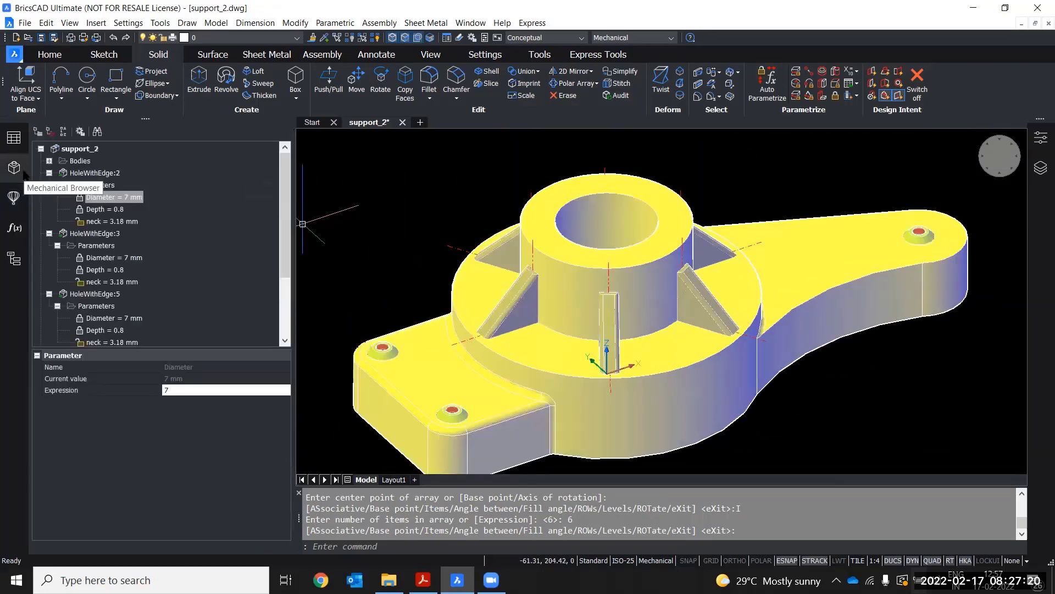
# Inspect the polar array's source rib and its Angle and Height parameters in the mechanical browser
pyautogui.scroll(-5, 163, 231)
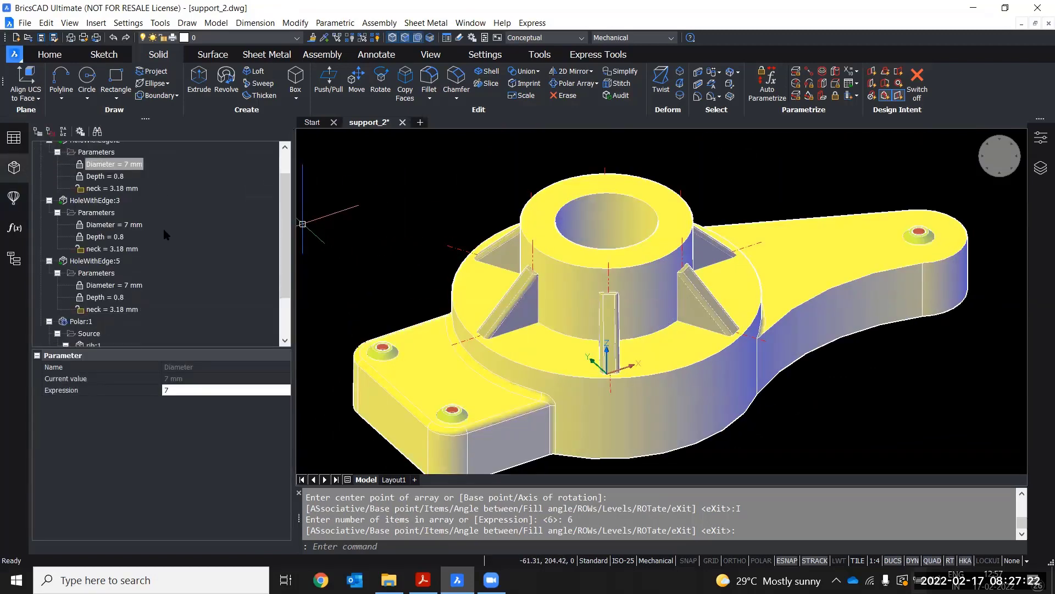
pyautogui.scroll(-1, 137, 247)
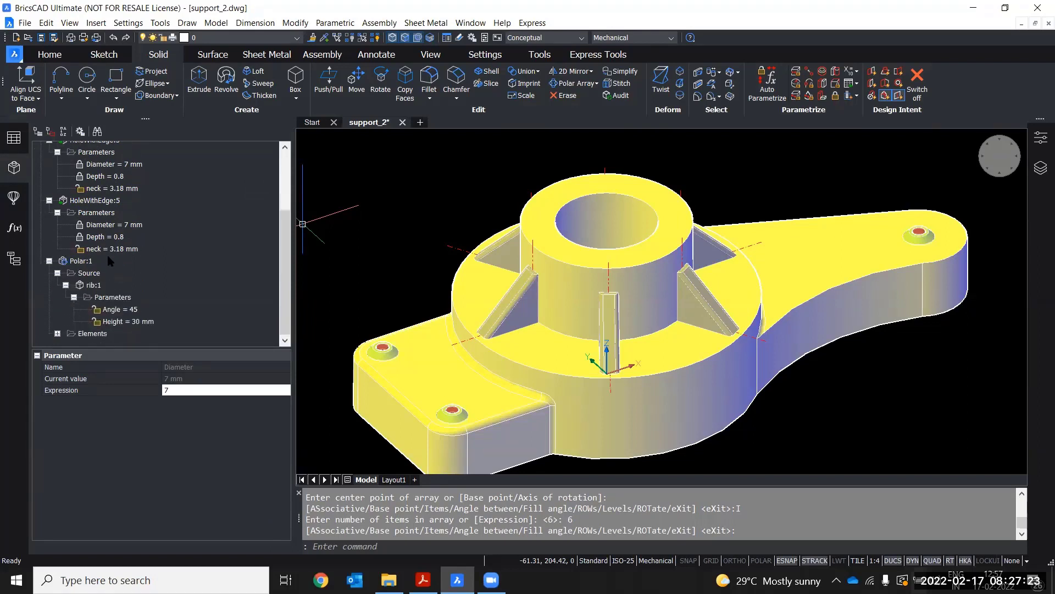
pyautogui.click(80, 261)
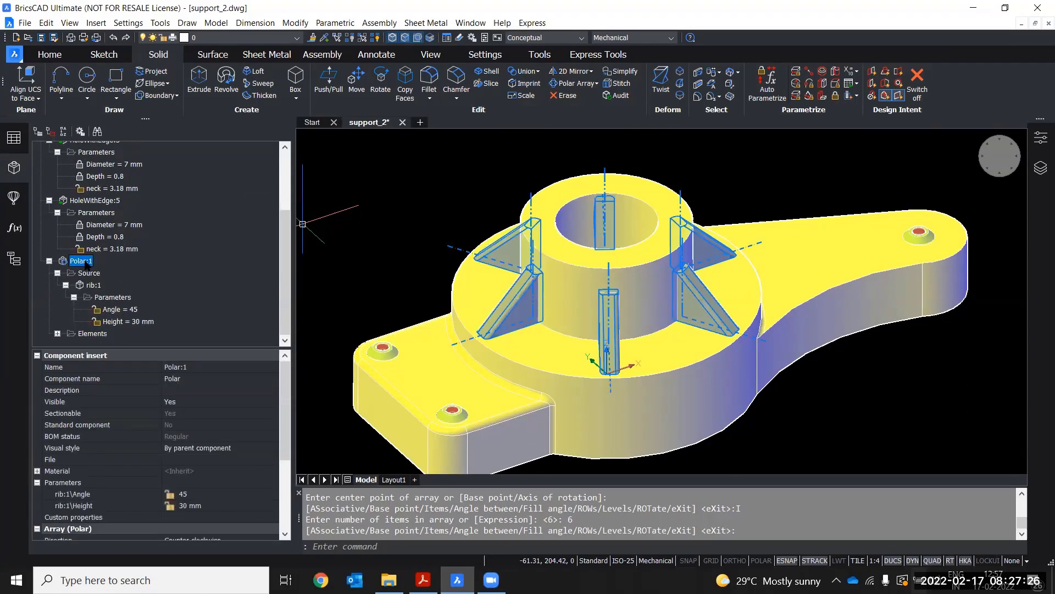
pyautogui.click(89, 273)
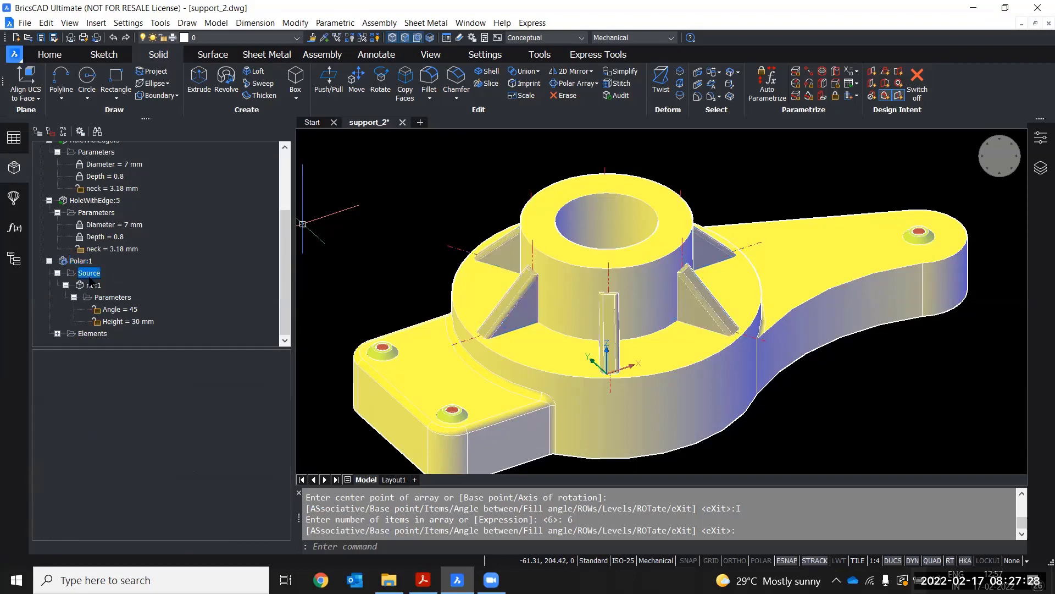
pyautogui.click(83, 262)
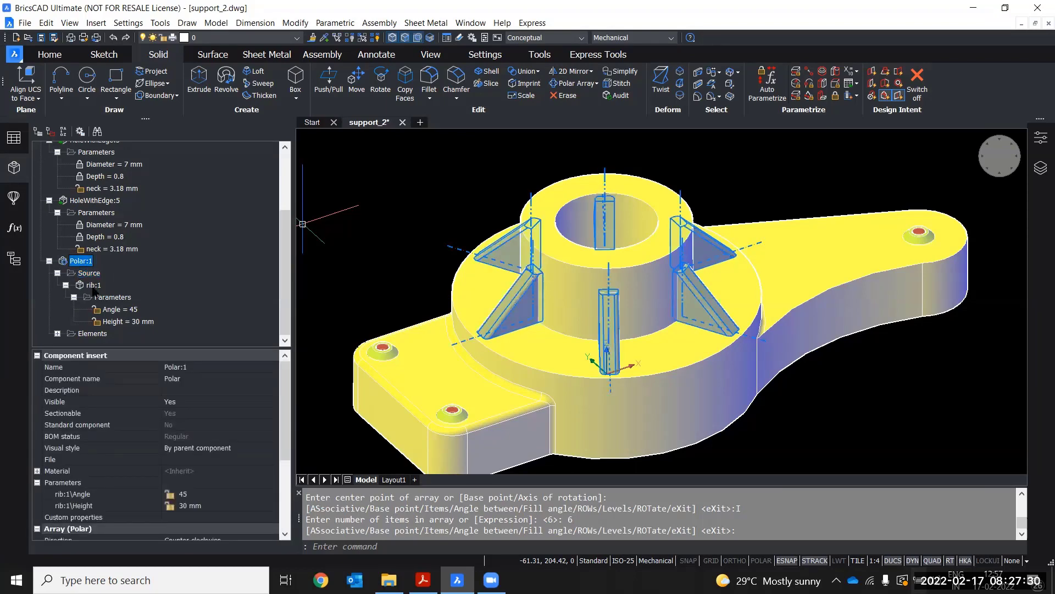
pyautogui.click(93, 286)
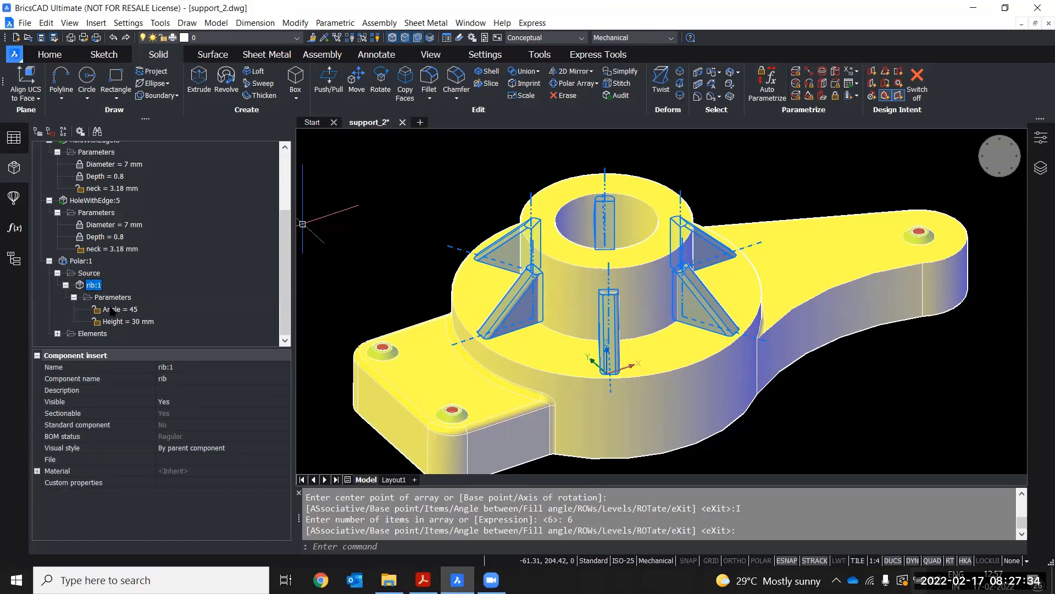
pyautogui.click(116, 322)
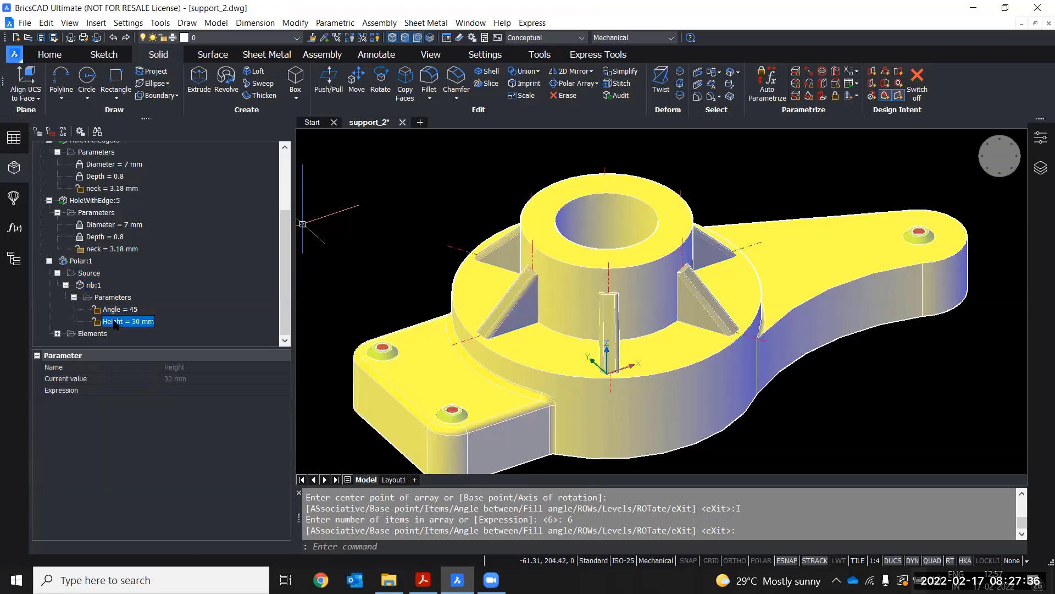
pyautogui.click(115, 312)
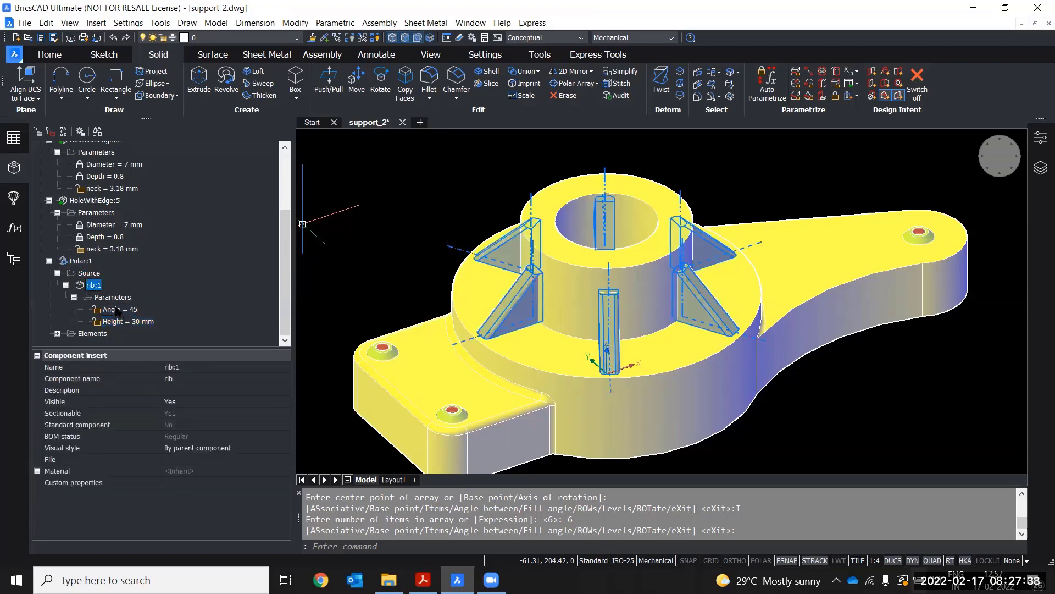
pyautogui.click(115, 322)
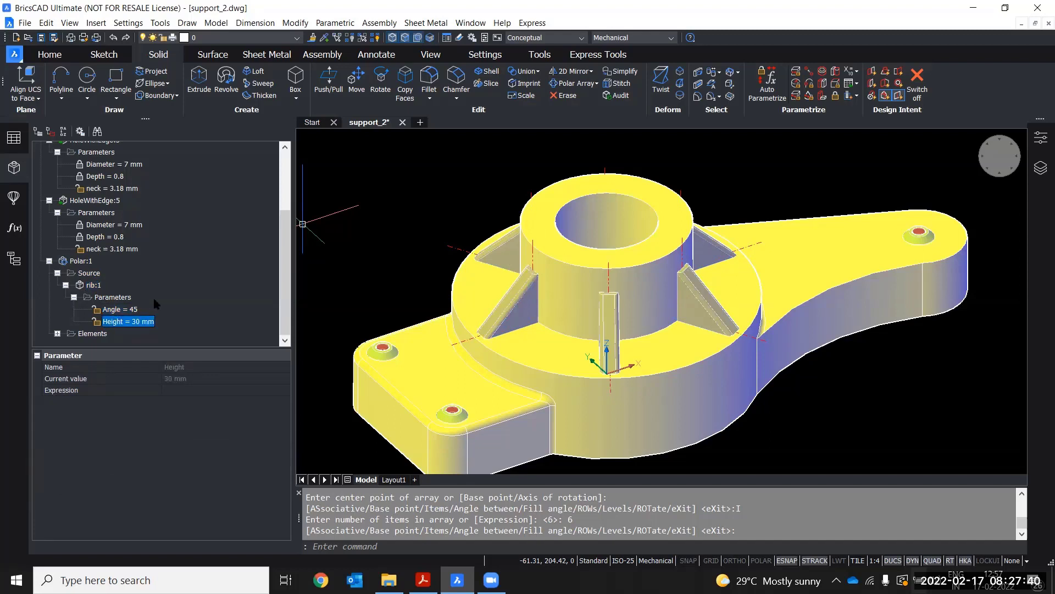
pyautogui.click(80, 261)
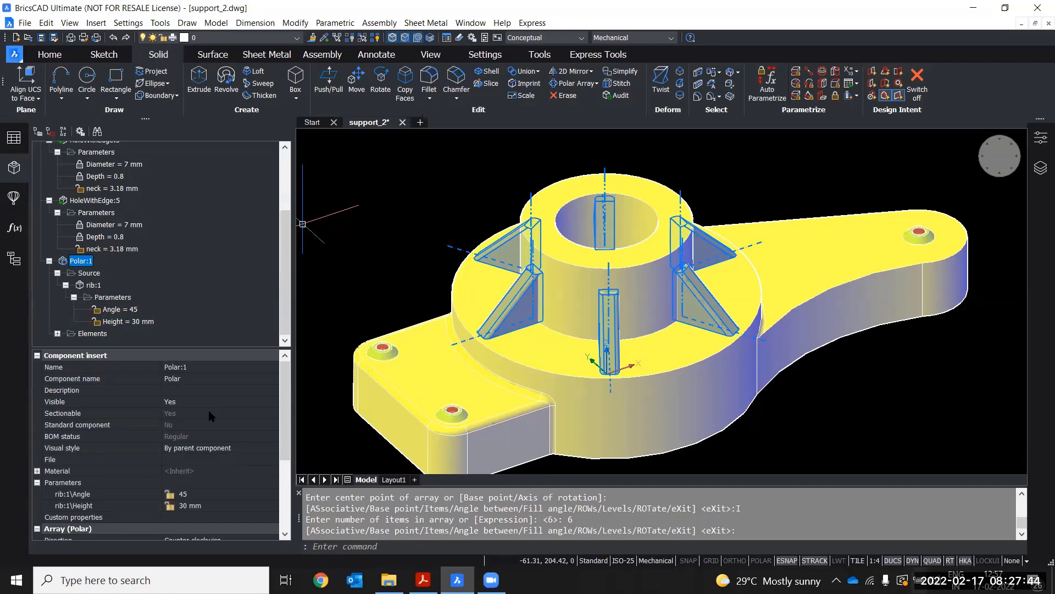
pyautogui.scroll(-4, 208, 408)
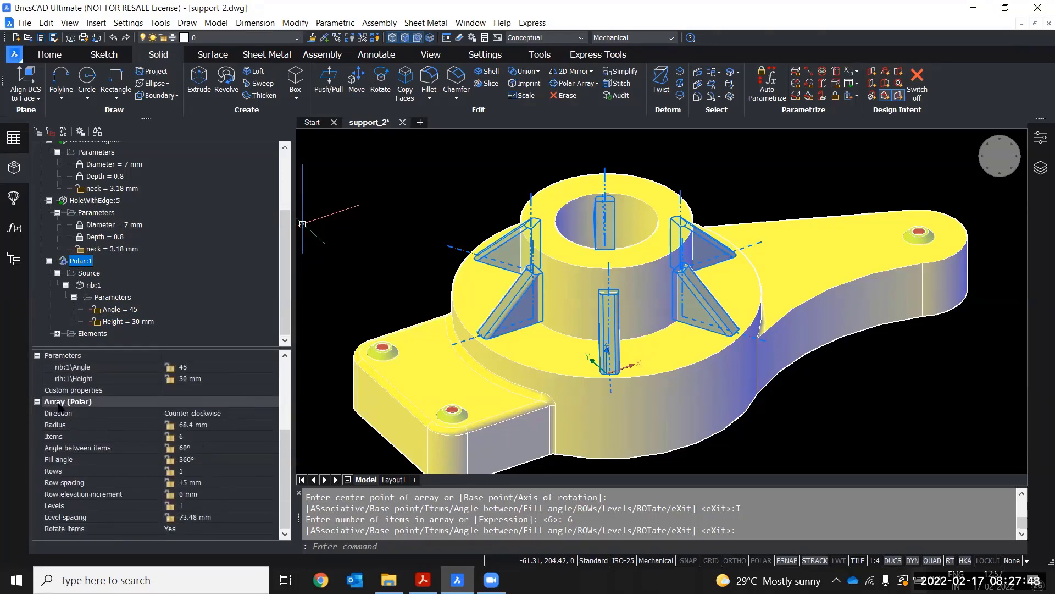
# Keep the array direction counter clockwise and set the polar array's radius to 80 mm
pyautogui.click(227, 414)
pyautogui.click(227, 414)
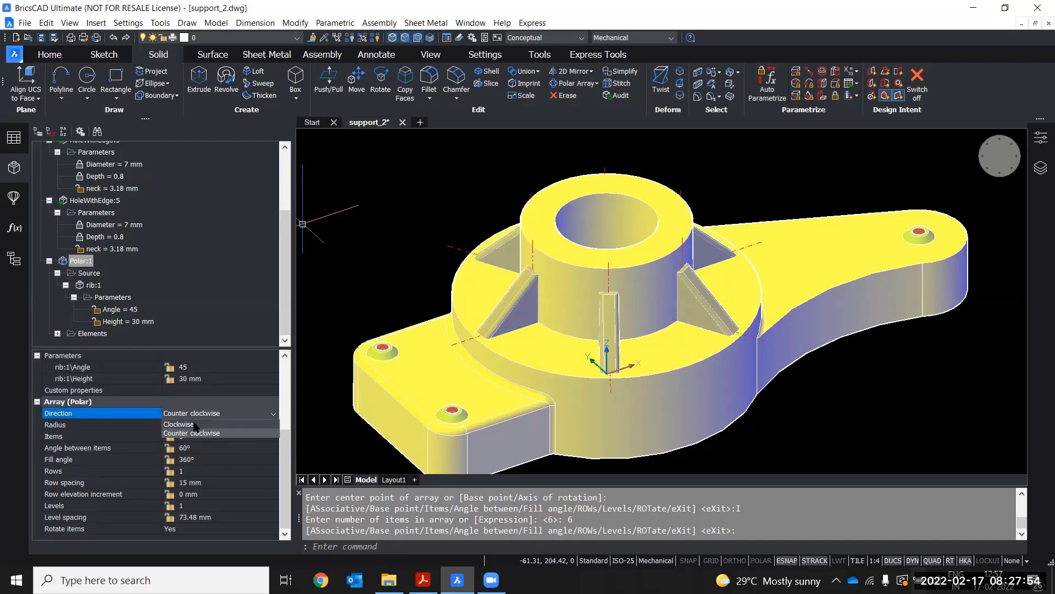
pyautogui.click(236, 413)
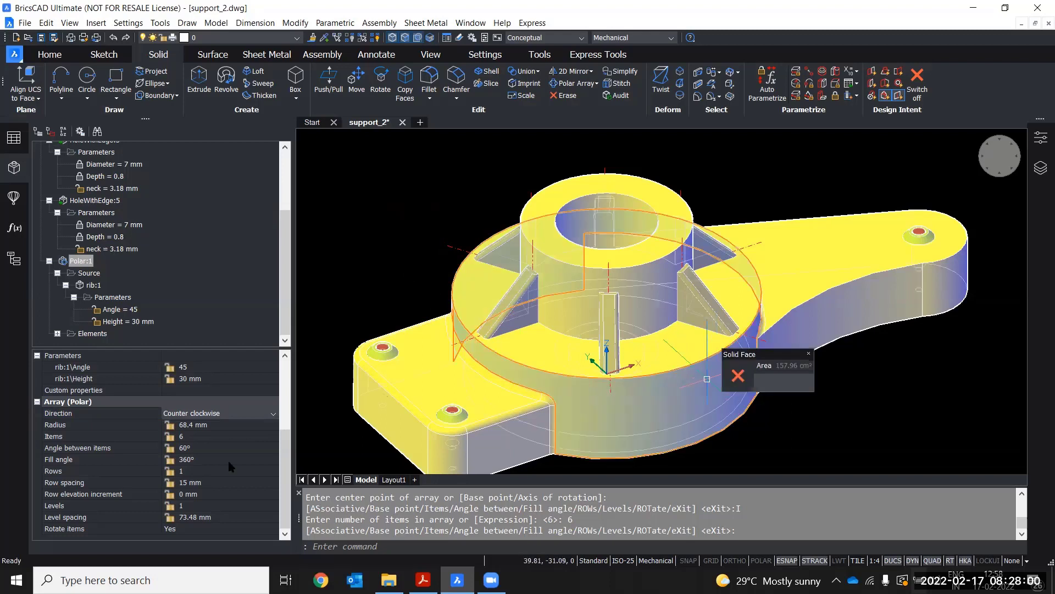
pyautogui.click(215, 426)
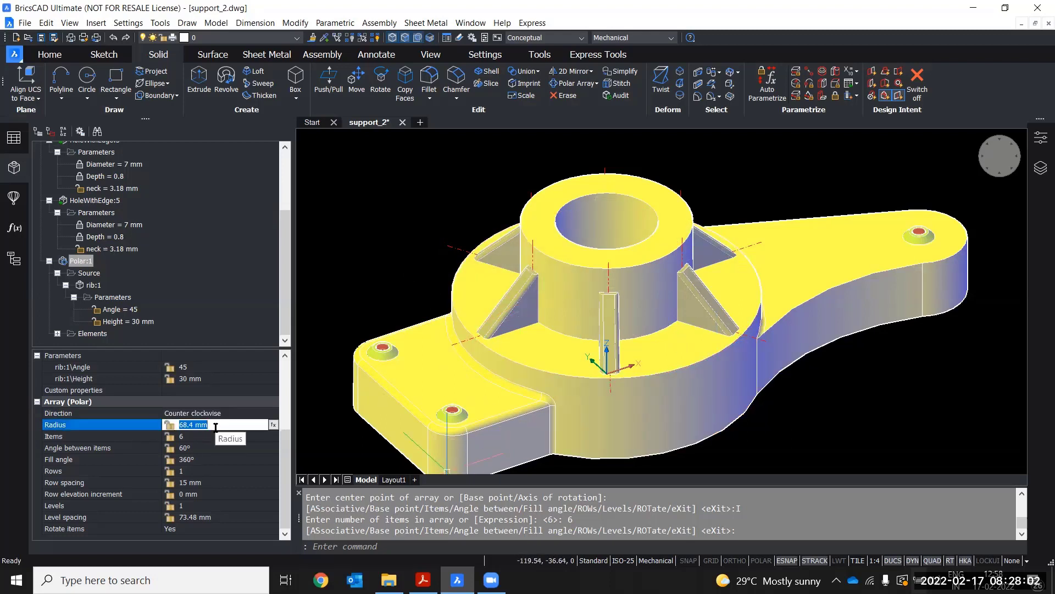
pyautogui.write('80')
pyautogui.press('Return')
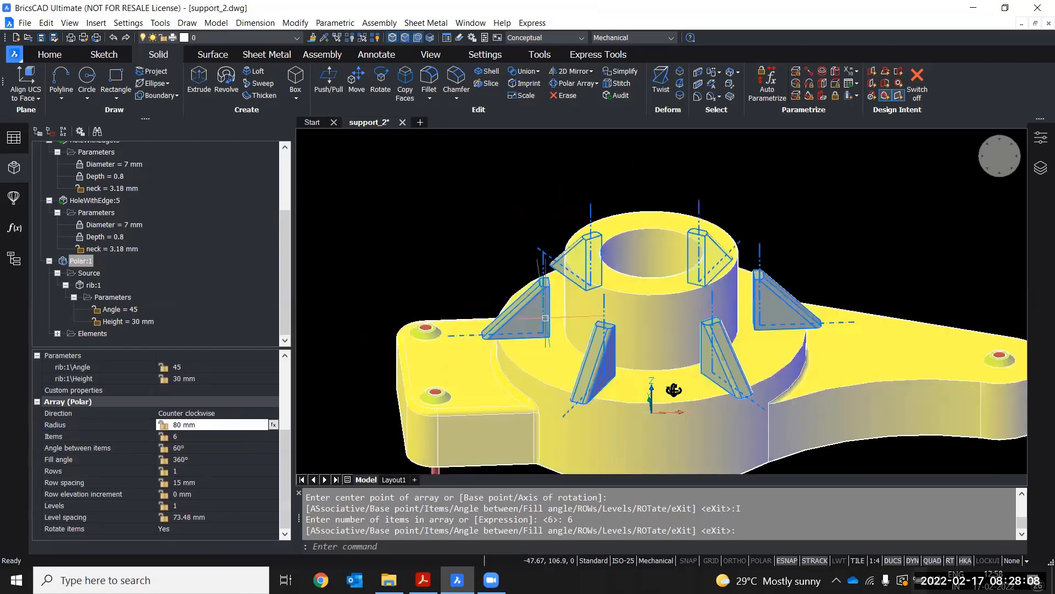
# Undo the radius change and the polar array of the rib
pyautogui.hotkey('ctrl', 'z')
pyautogui.hotkey('ctrl', 'z')
pyautogui.hotkey('ctrl', 'z')
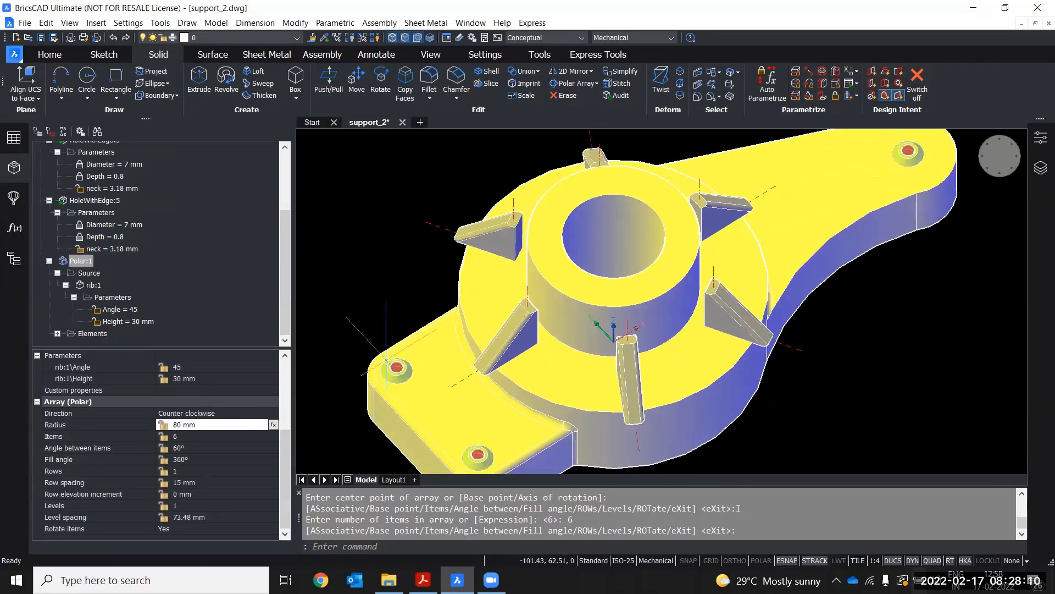
pyautogui.hotkey('ctrl', 'z')
pyautogui.hotkey('ctrl', 'z')
pyautogui.hotkey('ctrl', 'z')
pyautogui.hotkey('ctrl', 'z')
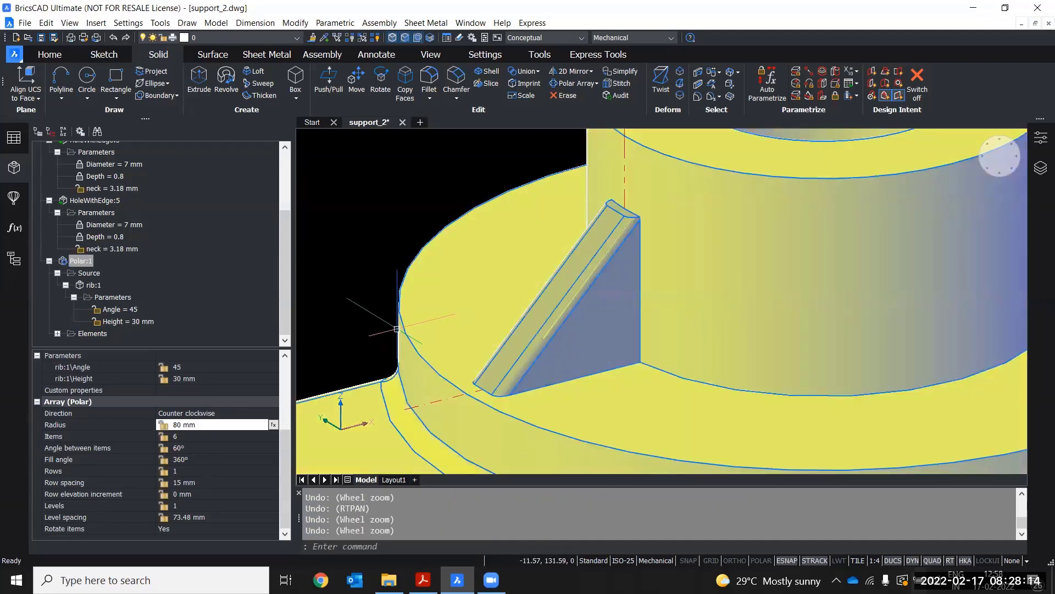
pyautogui.hotkey('ctrl', 'z')
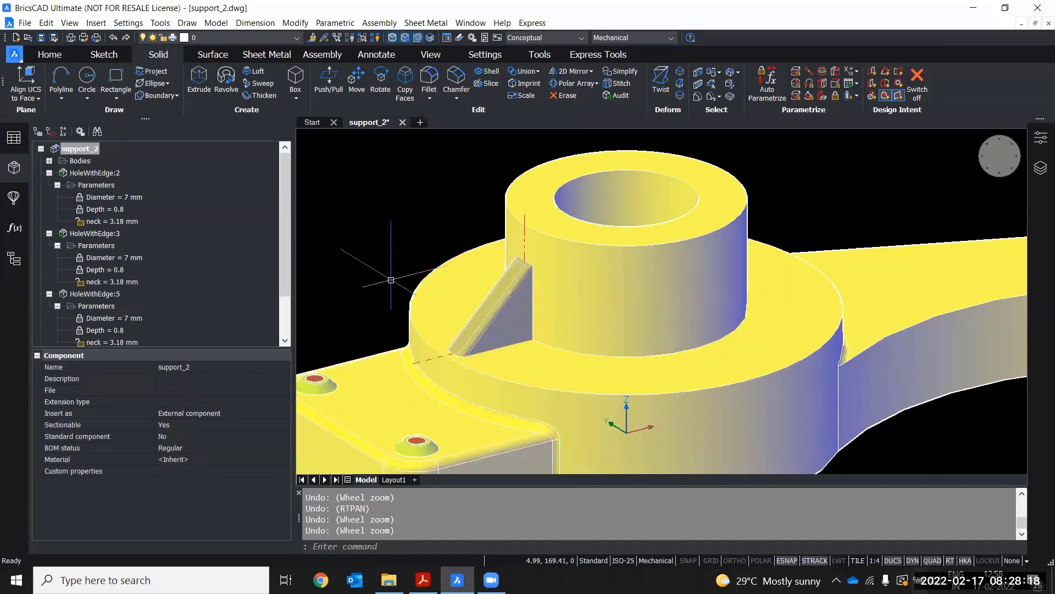
pyautogui.hotkey('ctrl', 'y')
pyautogui.press('Escape')
pyautogui.click(484, 193)
pyautogui.scroll(-3, 483, 192)
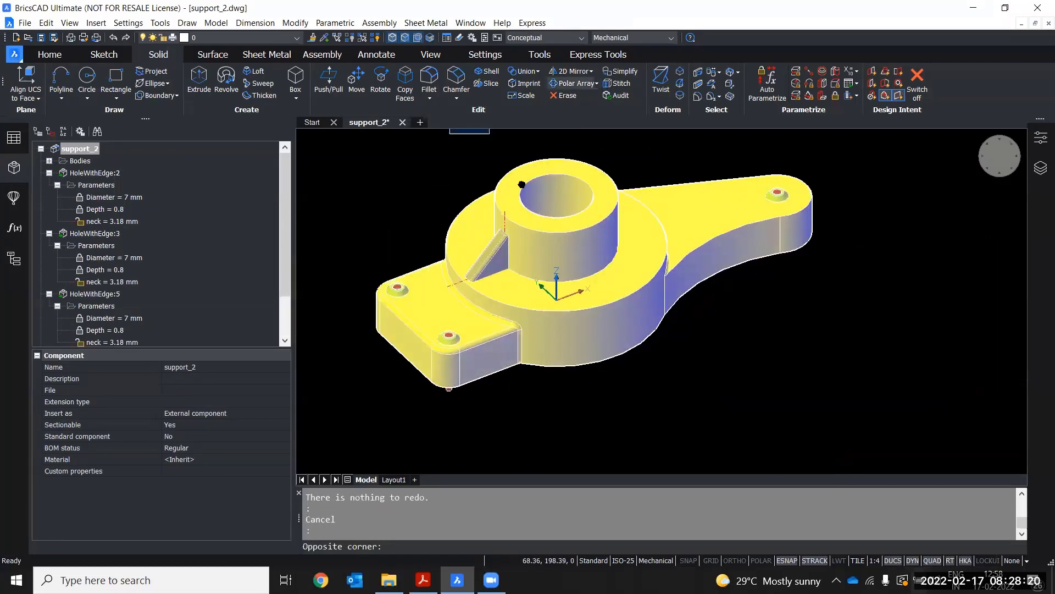
pyautogui.click(104, 54)
pyautogui.moveTo(508, 148); pyautogui.dragTo(508, 181, button='middle')
pyautogui.click(64, 55)
pyautogui.press('Escape')
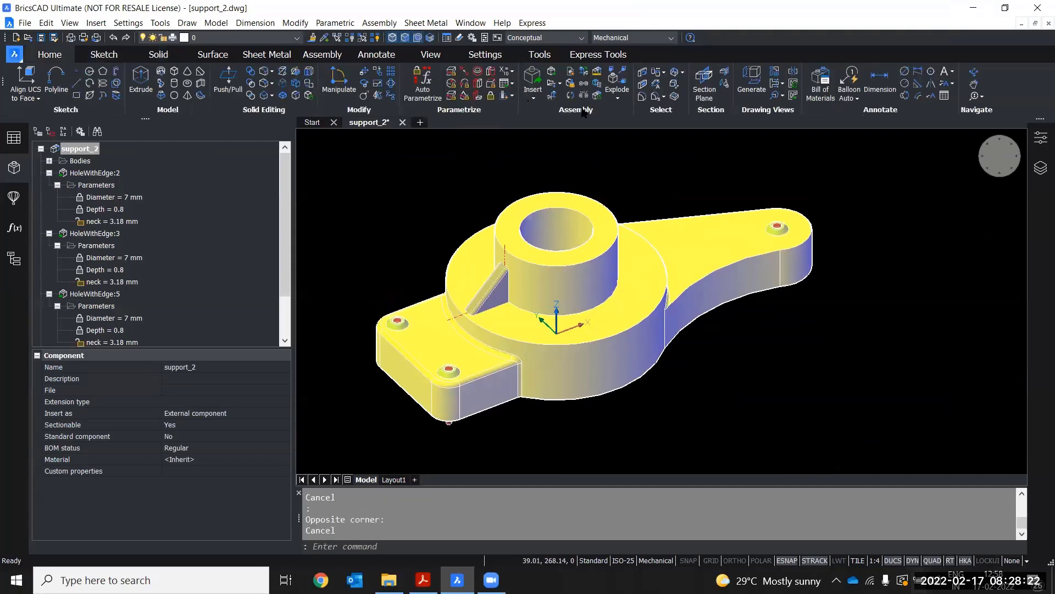
pyautogui.moveTo(571, 144); pyautogui.dragTo(585, 179, button='middle')
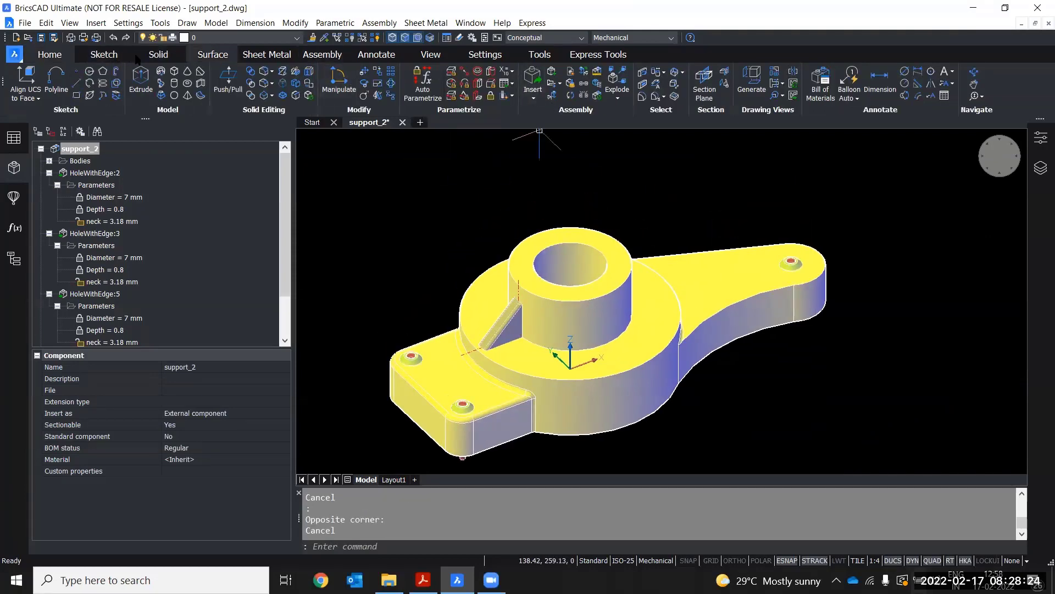
# Create a Polar Array of the rib again, centred on the top centre point of the boss
pyautogui.click(157, 54)
pyautogui.click(597, 84)
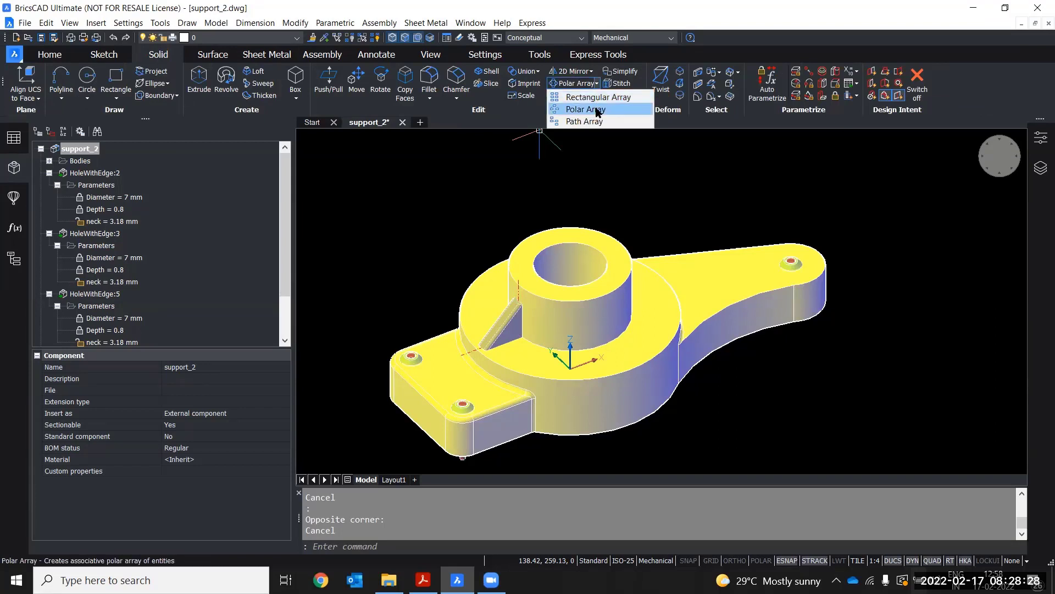
pyautogui.click(593, 110)
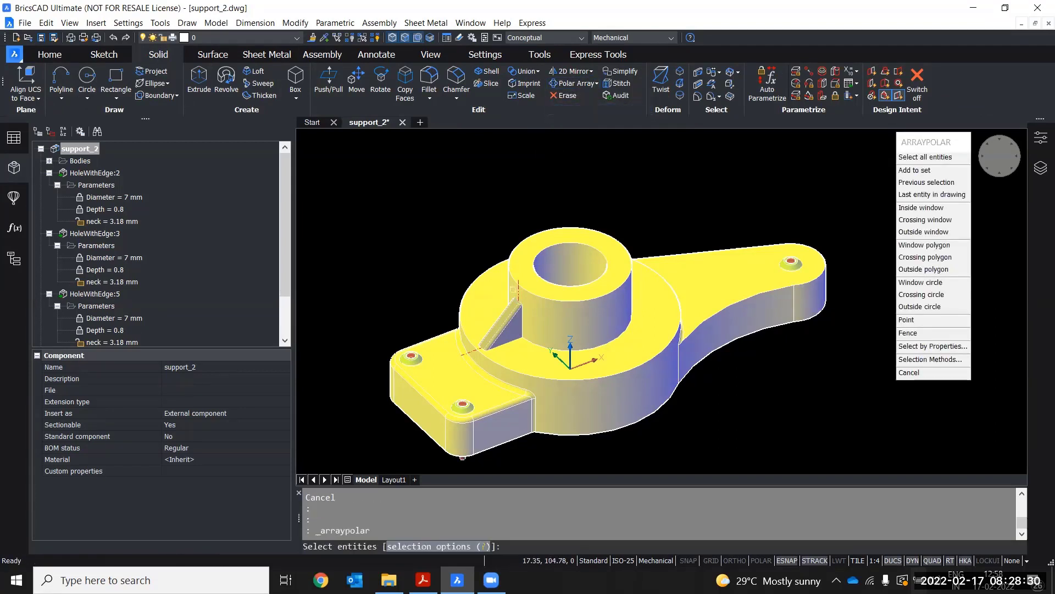
pyautogui.scroll(2, 513, 289)
pyautogui.scroll(2, 510, 297)
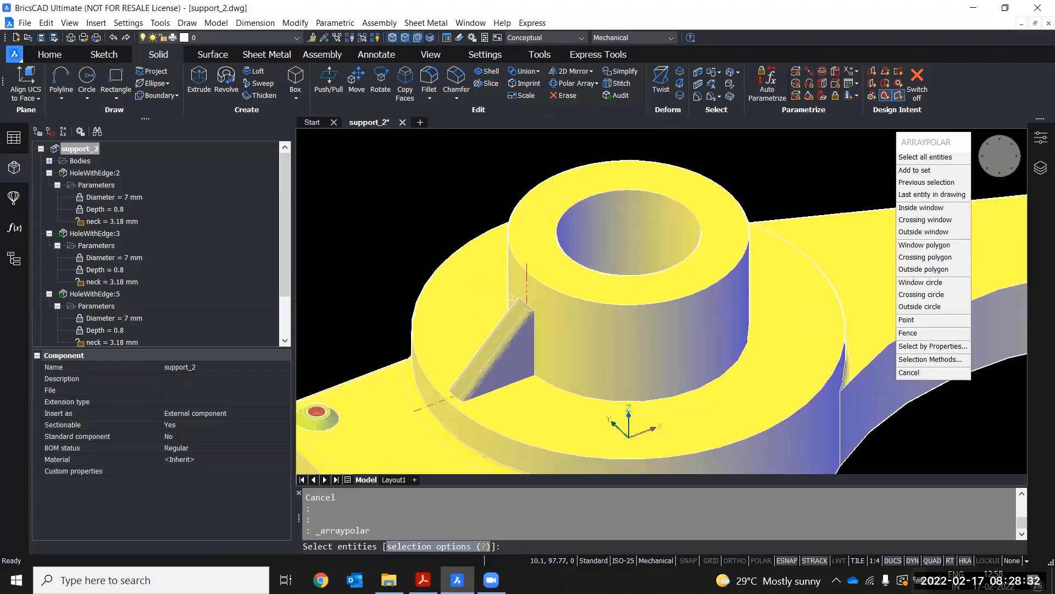
pyautogui.click(511, 298)
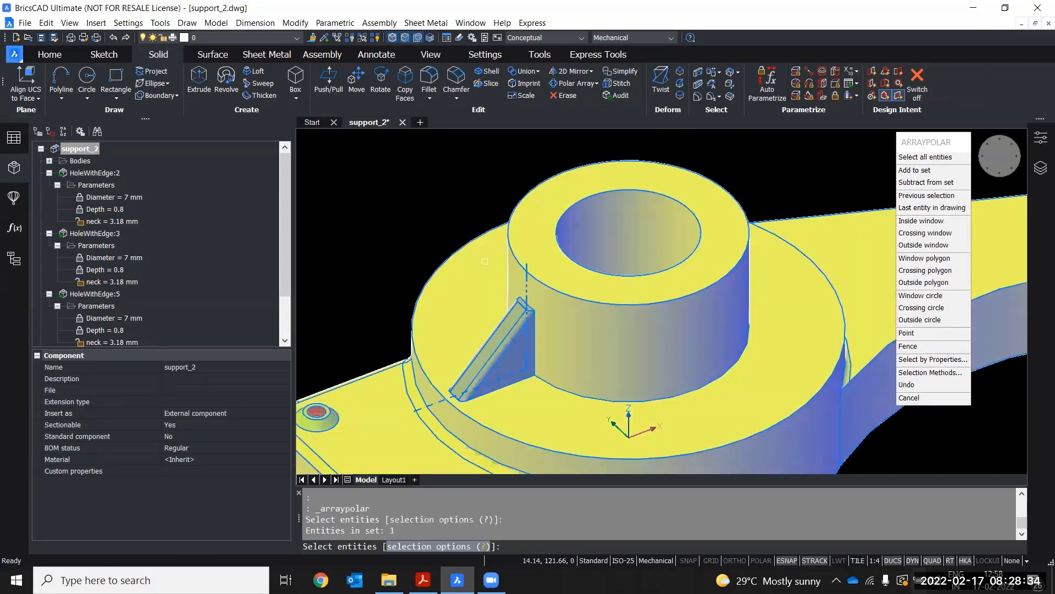
pyautogui.press('Return')
pyautogui.click(628, 233)
pyautogui.press('Return')
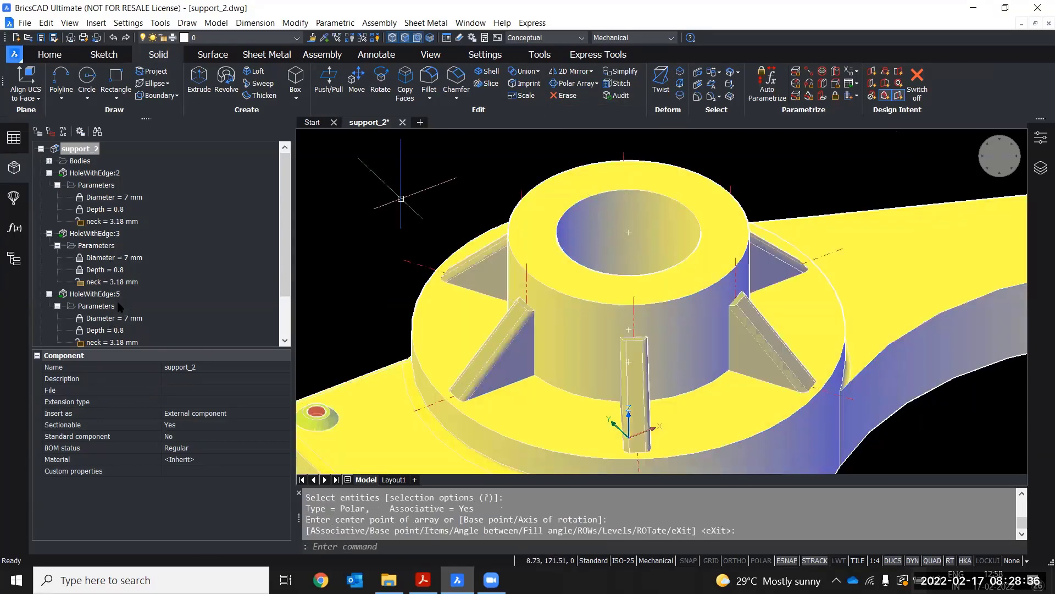
# Set the polar array's number of items to 8
pyautogui.scroll(-2, 481, 217)
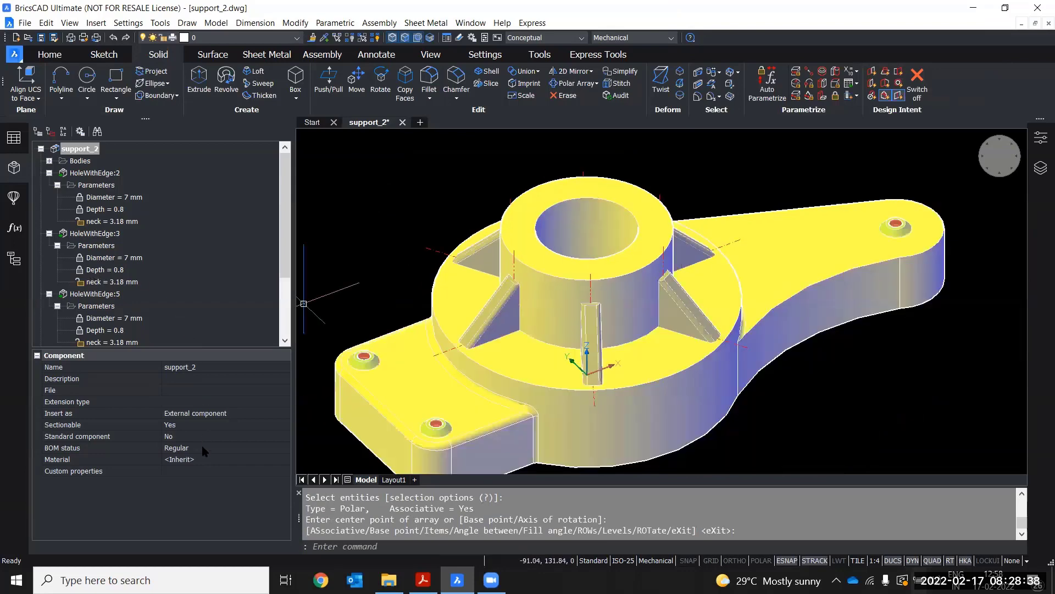
pyautogui.scroll(-4, 188, 424)
pyautogui.click(206, 425)
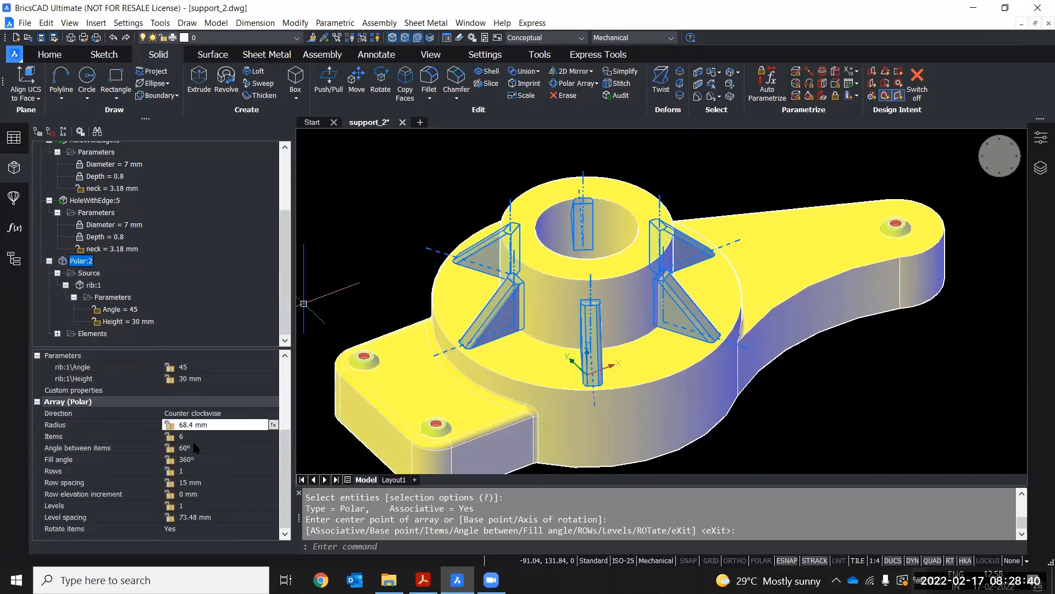
pyautogui.click(194, 436)
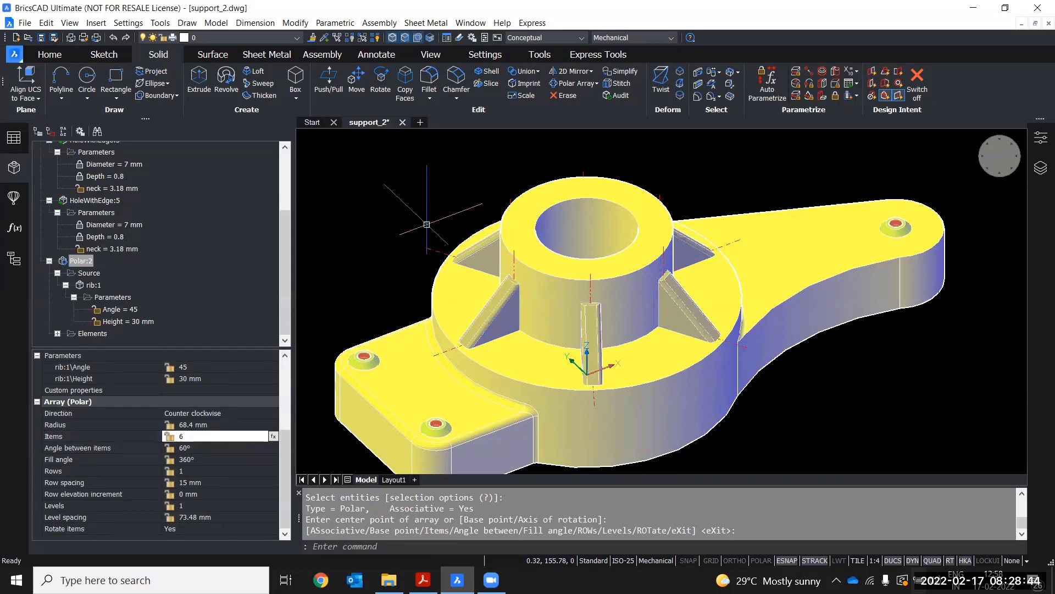
pyautogui.click(176, 437)
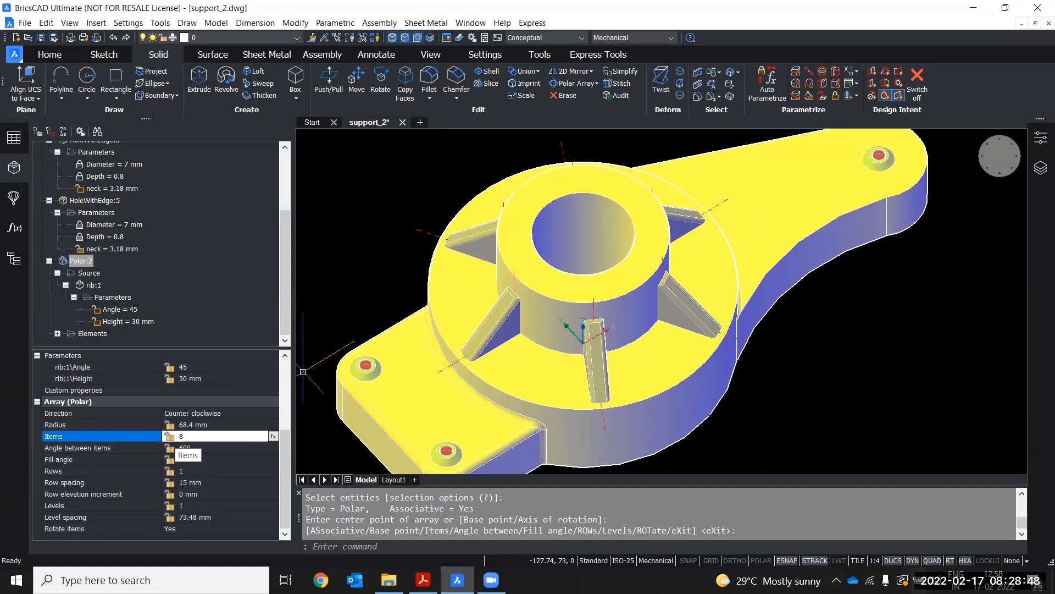
pyautogui.press('Return')
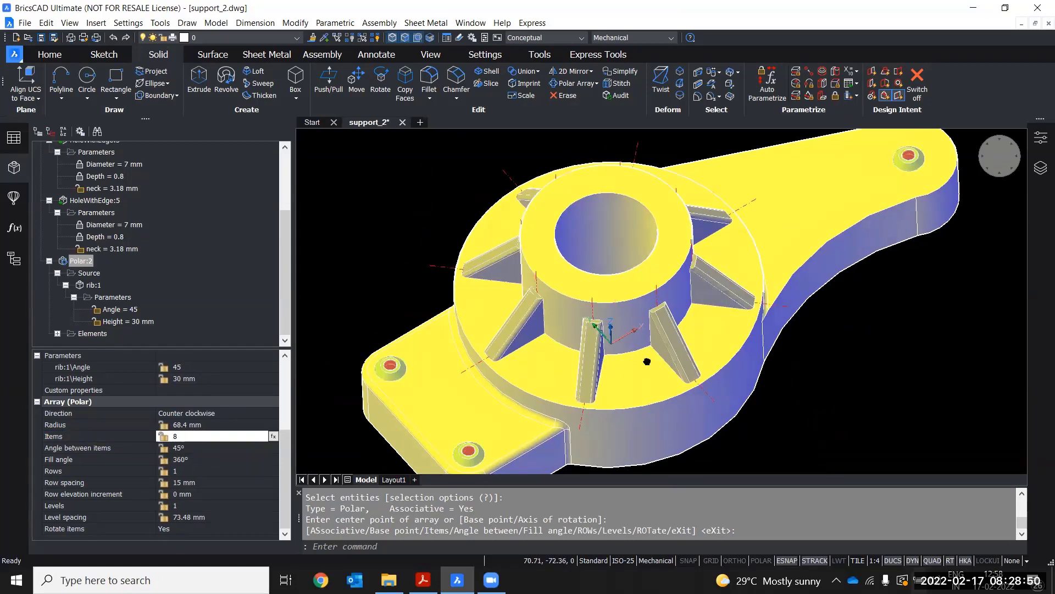
# Orbit the model and inspect the rib's Angle and Height parameters in the mechanical browser
pyautogui.keyDown('shift'); pyautogui.moveTo(647, 361); pyautogui.dragTo(370, 269, button='middle'); pyautogui.keyUp('shift')
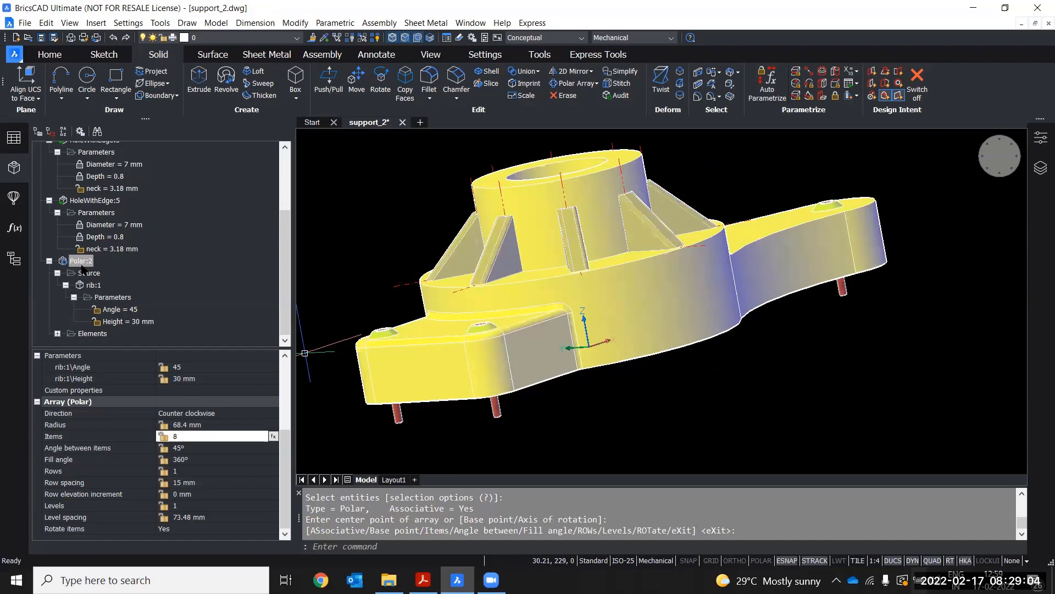
pyautogui.click(120, 309)
pyautogui.click(129, 323)
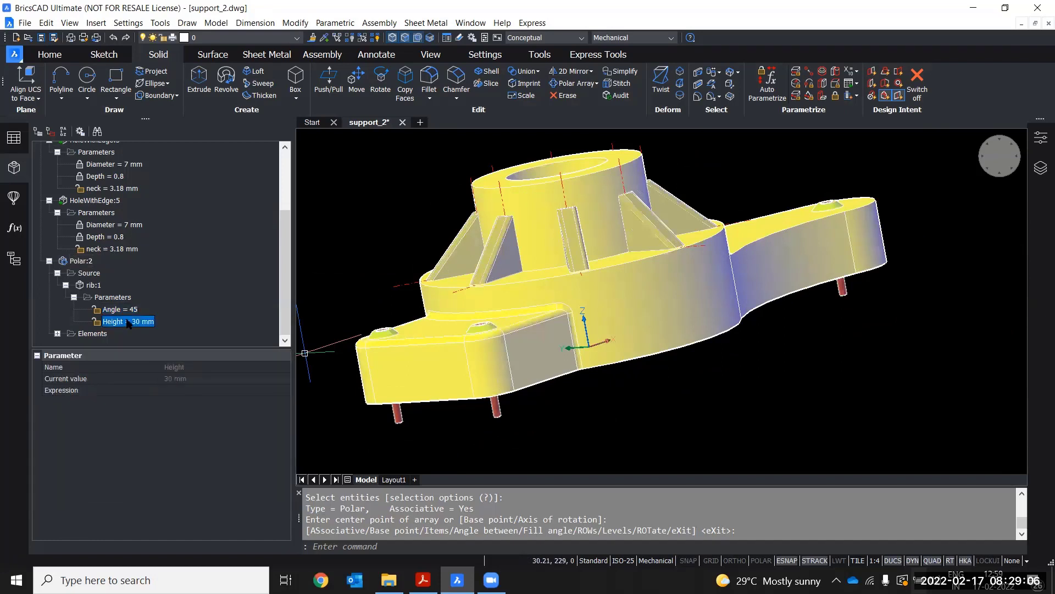
pyautogui.click(119, 311)
pyautogui.click(120, 322)
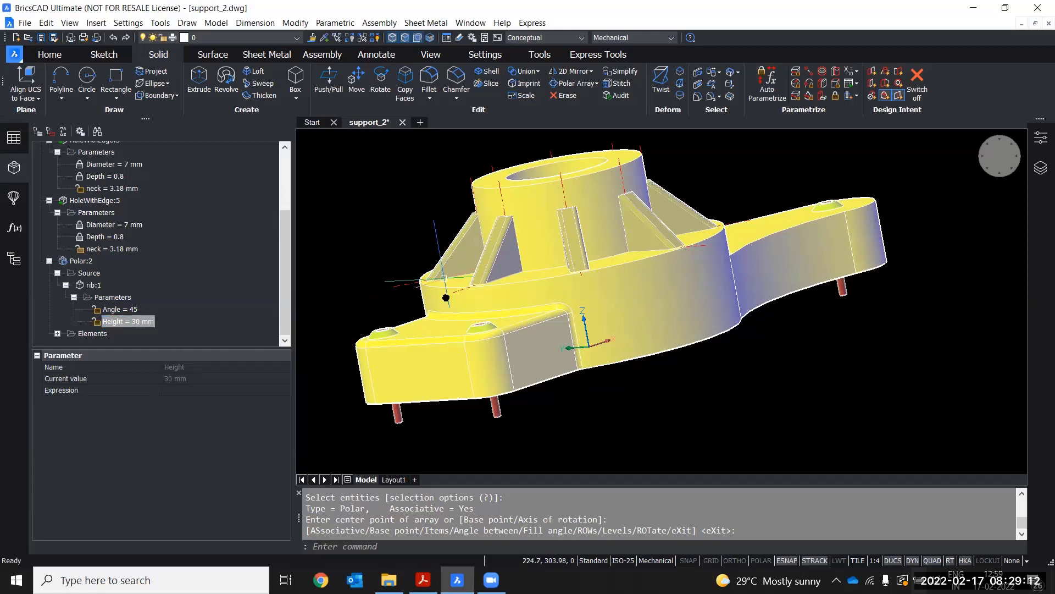
pyautogui.moveTo(441, 289); pyautogui.dragTo(434, 309, button='middle')
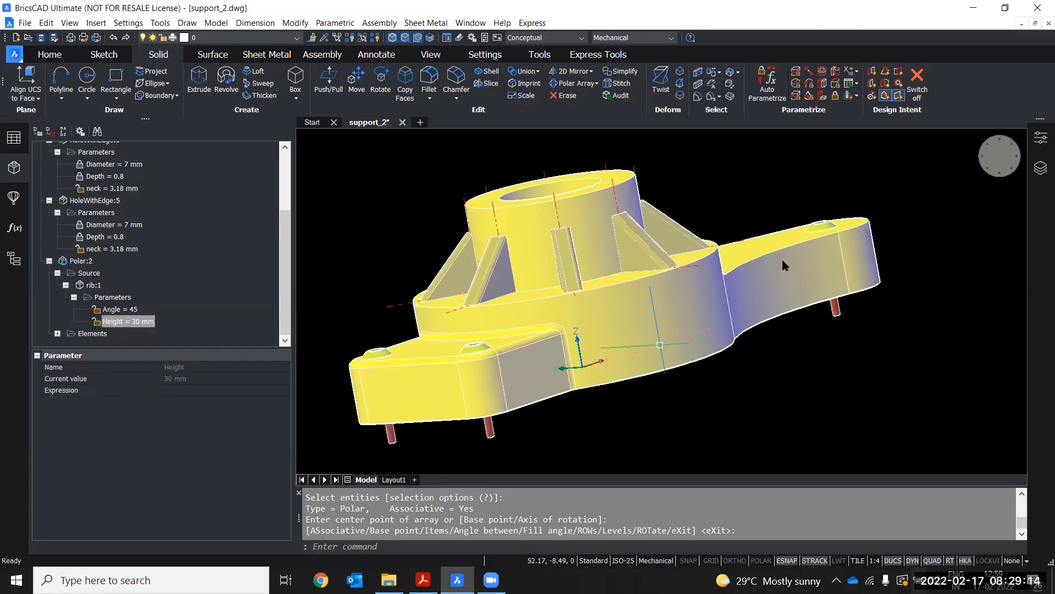
# Review the drawing views on Layout1, then return to the model space of support_2
pyautogui.click(999, 173)
pyautogui.click(988, 168)
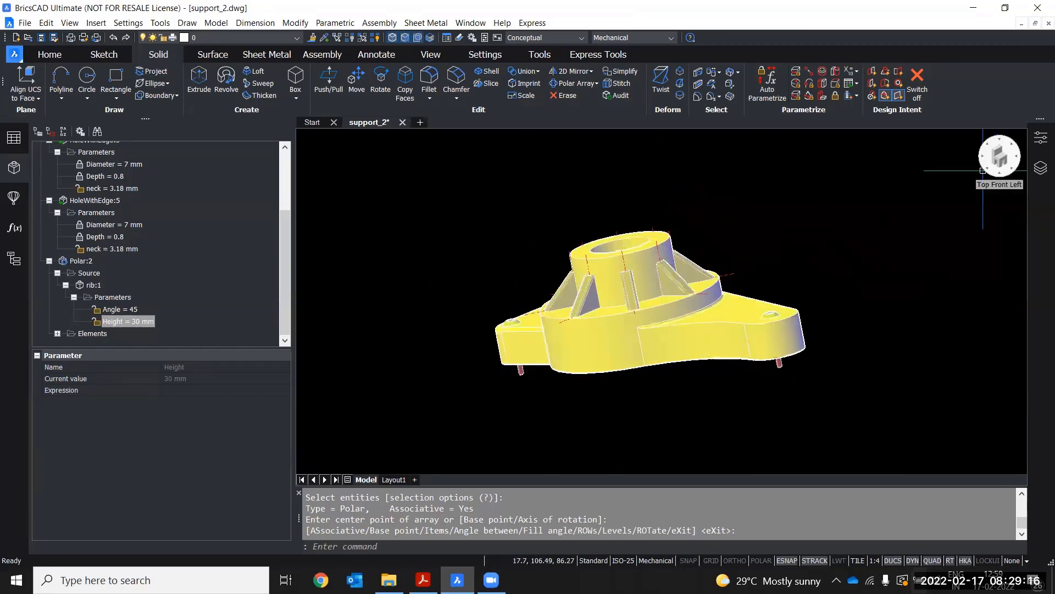
pyautogui.click(394, 480)
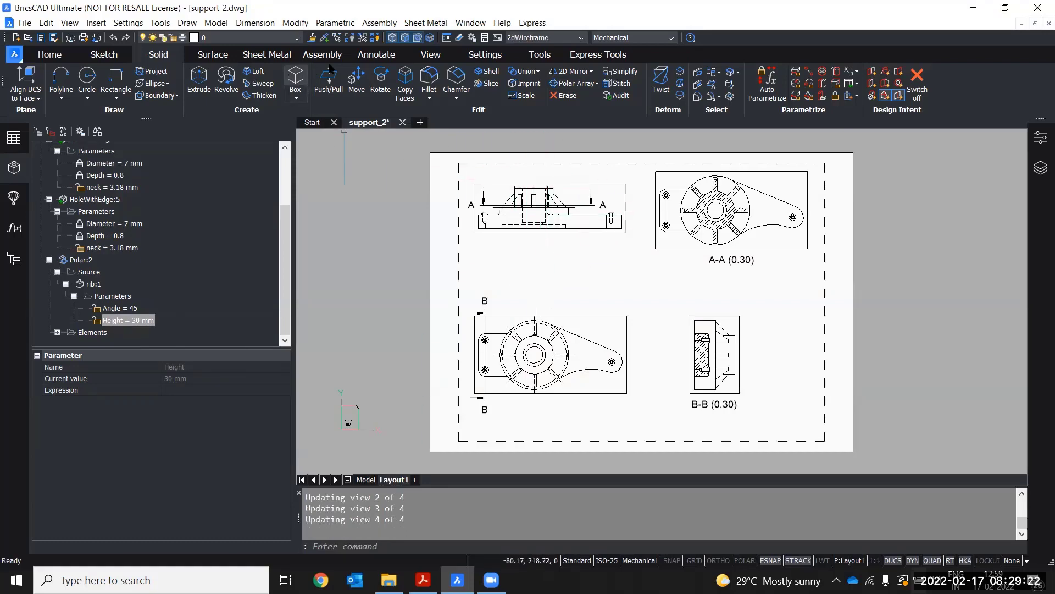
pyautogui.scroll(1, 539, 204)
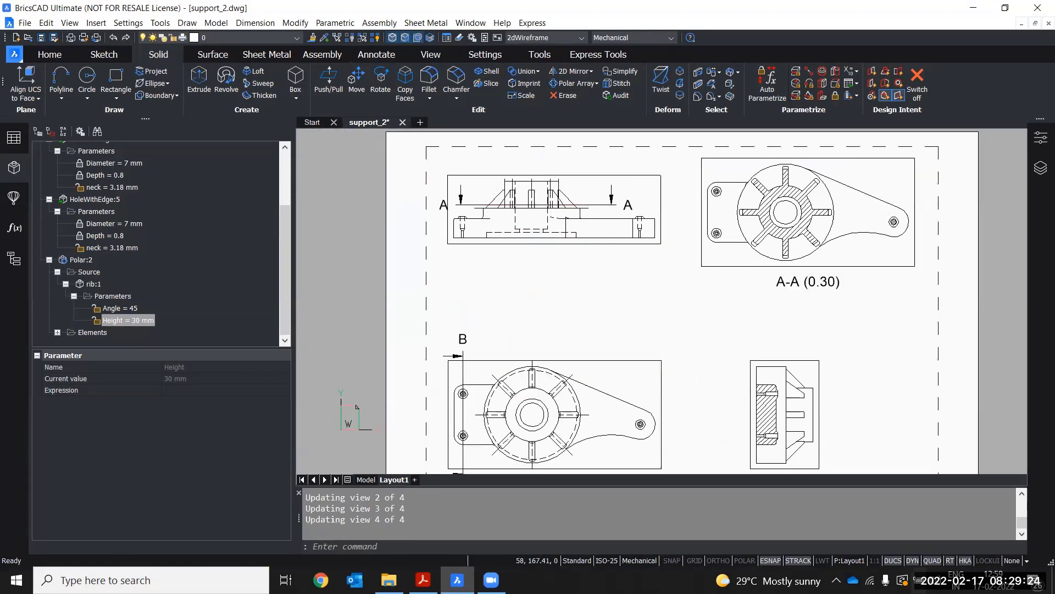
pyautogui.scroll(3, 538, 188)
pyautogui.scroll(-2, 664, 235)
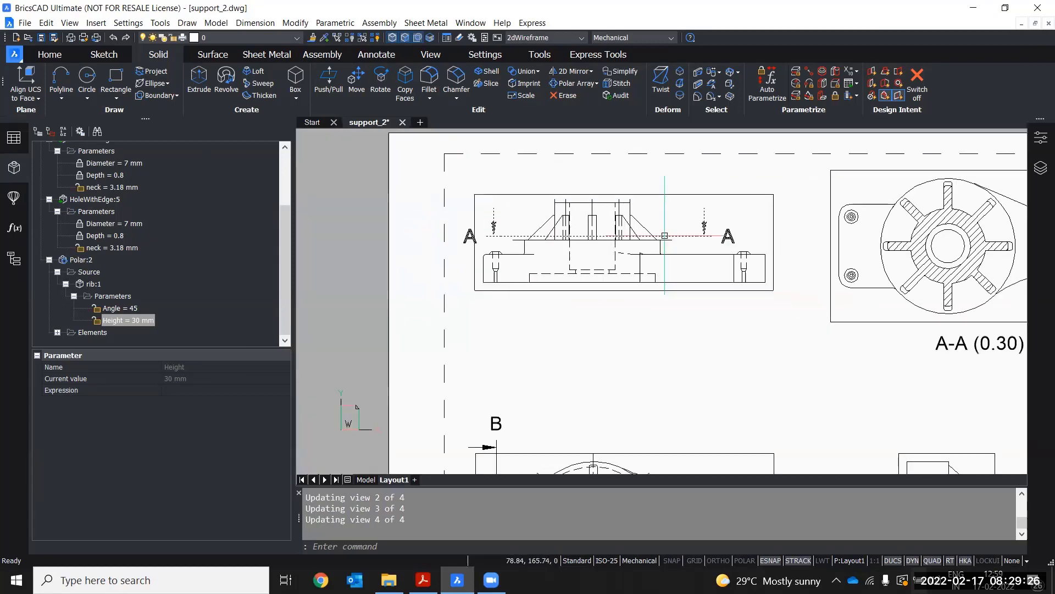
pyautogui.moveTo(934, 250); pyautogui.dragTo(781, 223, button='middle')
pyautogui.moveTo(791, 172); pyautogui.dragTo(804, 145, button='middle')
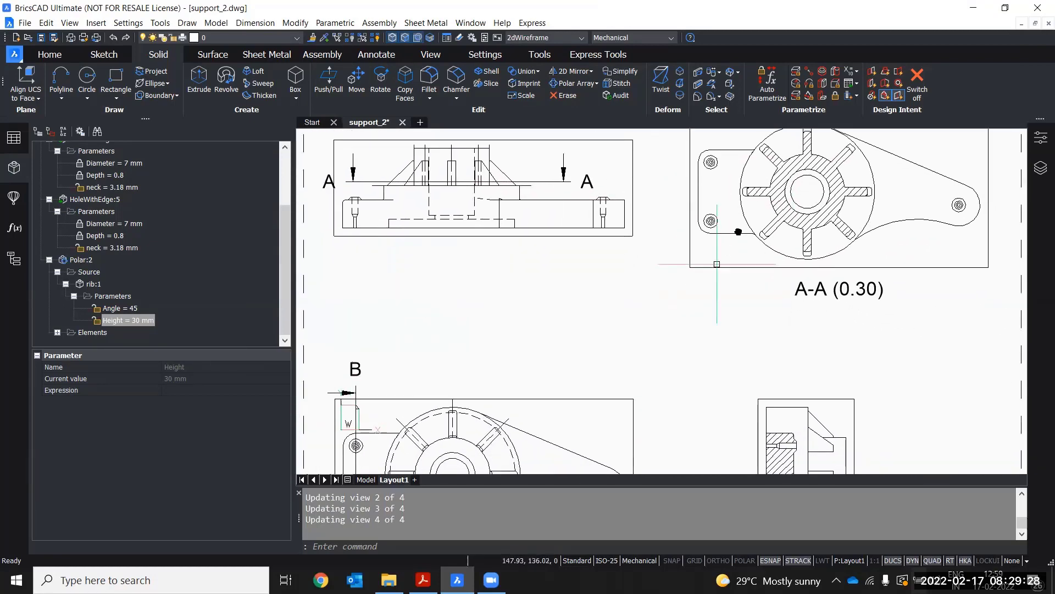
pyautogui.moveTo(717, 264); pyautogui.dragTo(749, 202, button='middle')
pyautogui.moveTo(585, 309); pyautogui.dragTo(629, 270, button='middle')
pyautogui.moveTo(569, 251); pyautogui.dragTo(572, 303, button='middle')
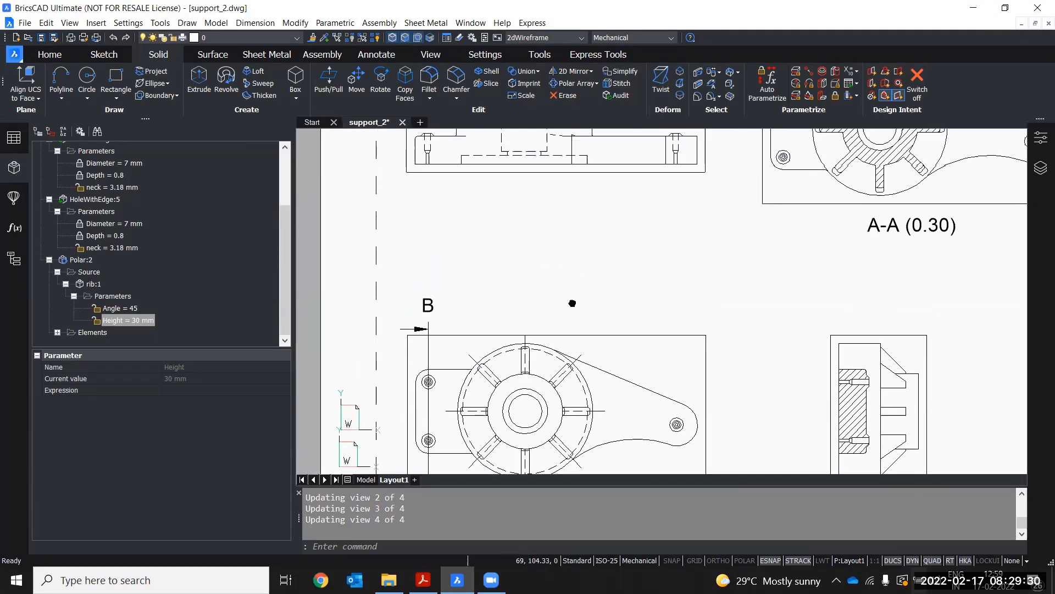
pyautogui.scroll(-2, 573, 304)
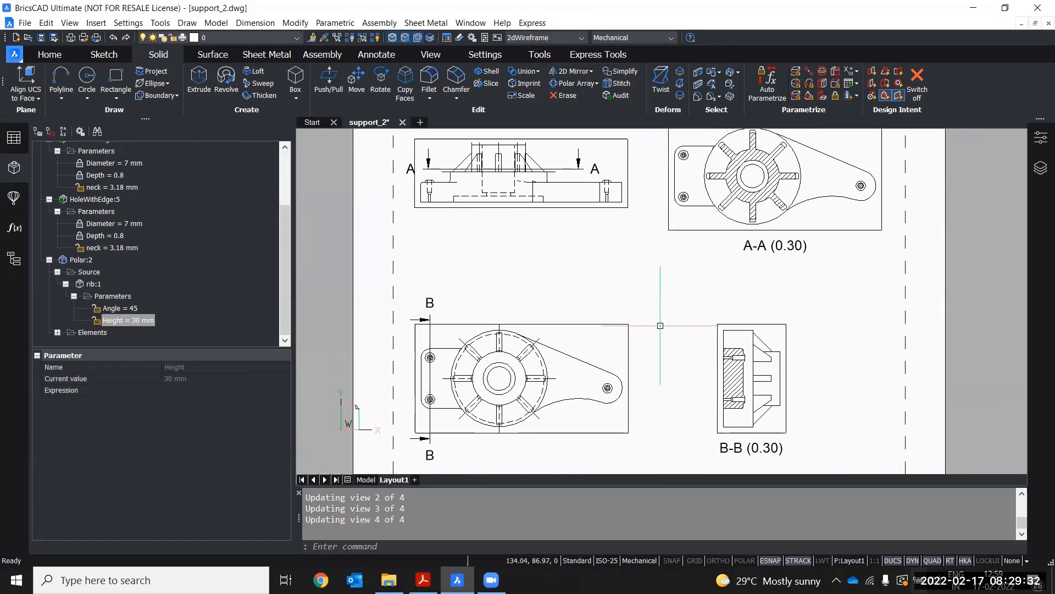
pyautogui.click(311, 122)
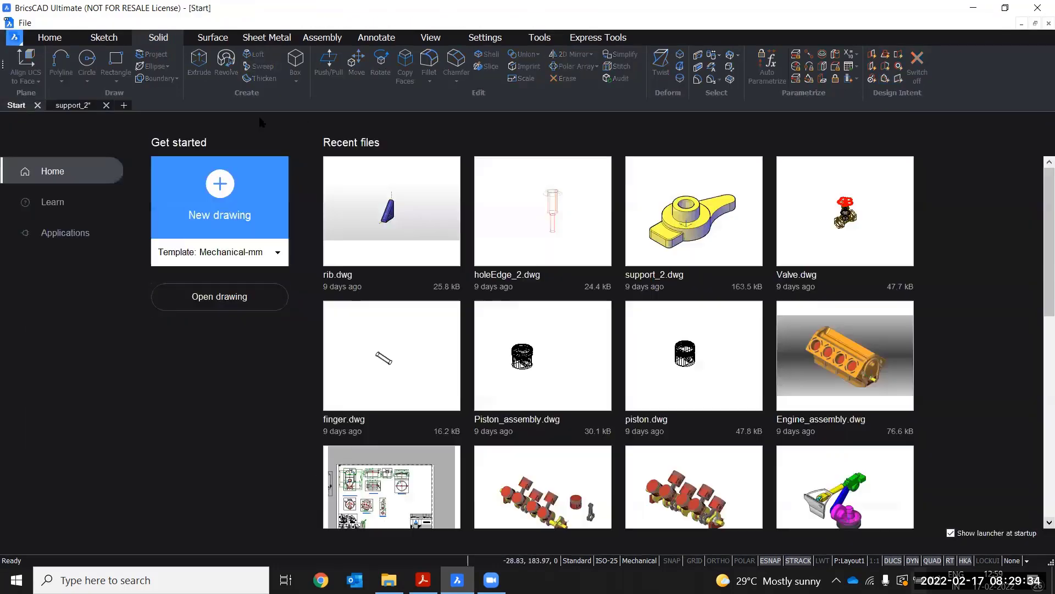
pyautogui.click(85, 105)
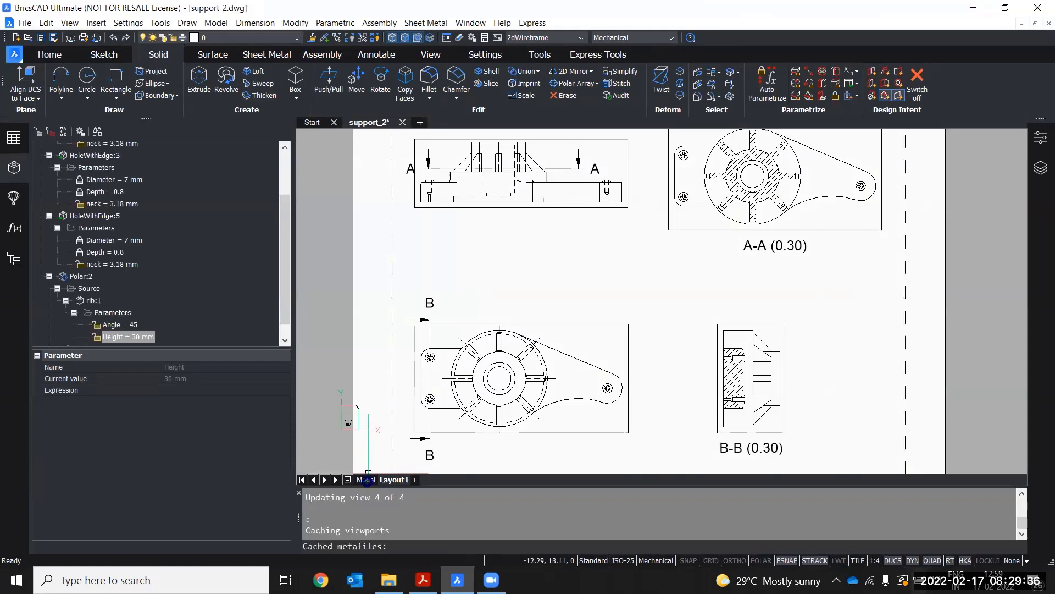
pyautogui.click(367, 480)
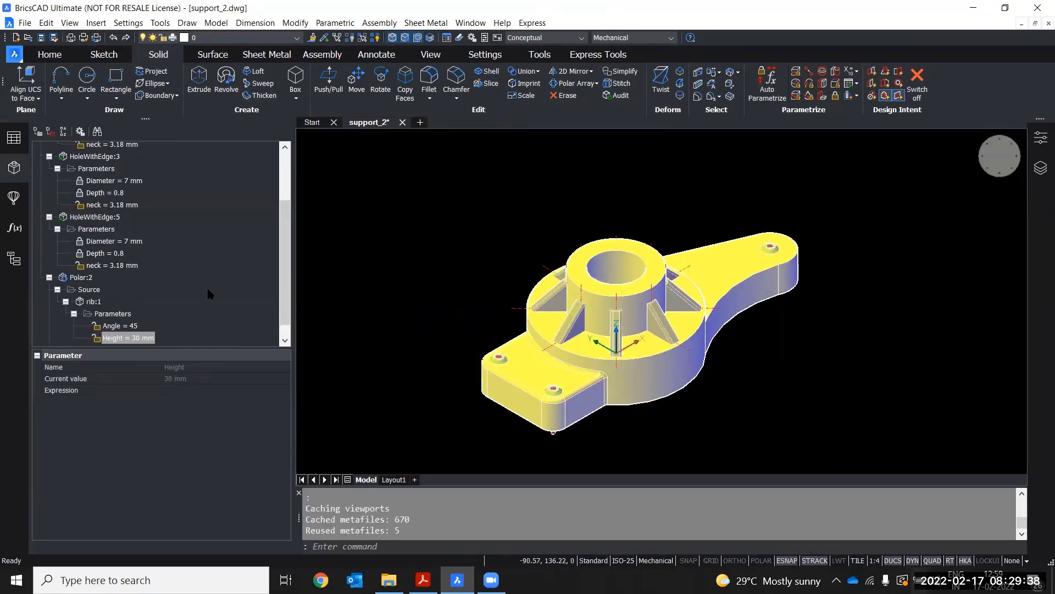
# Set the rib's Angle parameter to 55 in the mechanical browser
pyautogui.click(122, 326)
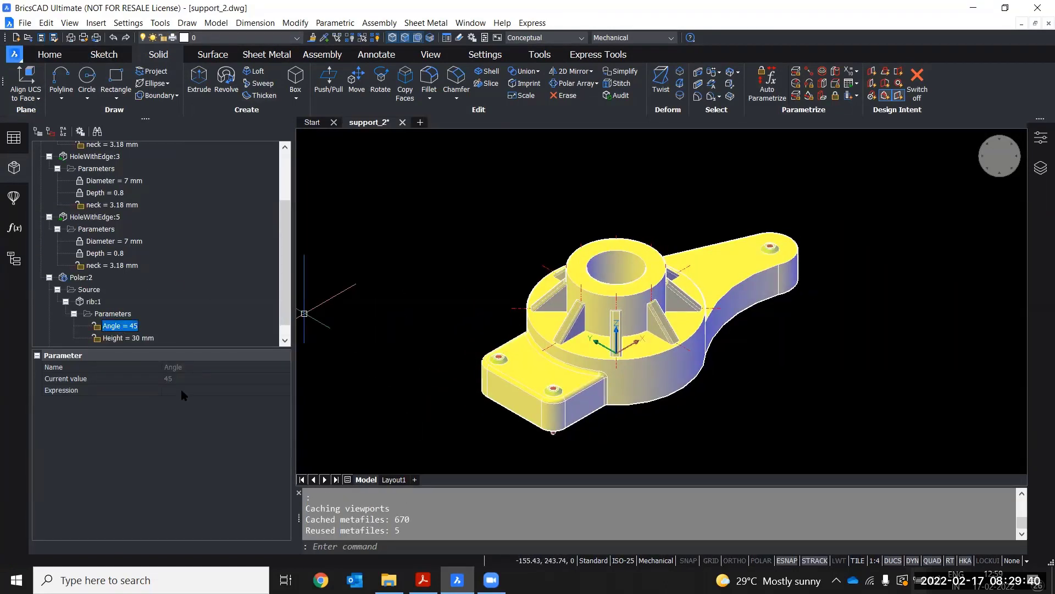
pyautogui.click(181, 390)
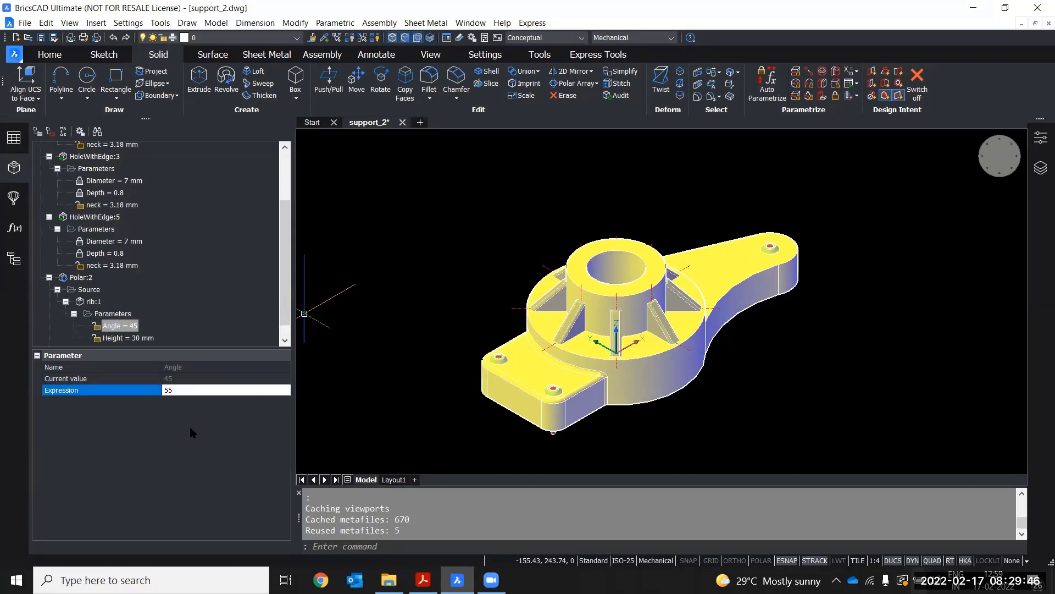
pyautogui.press('Return')
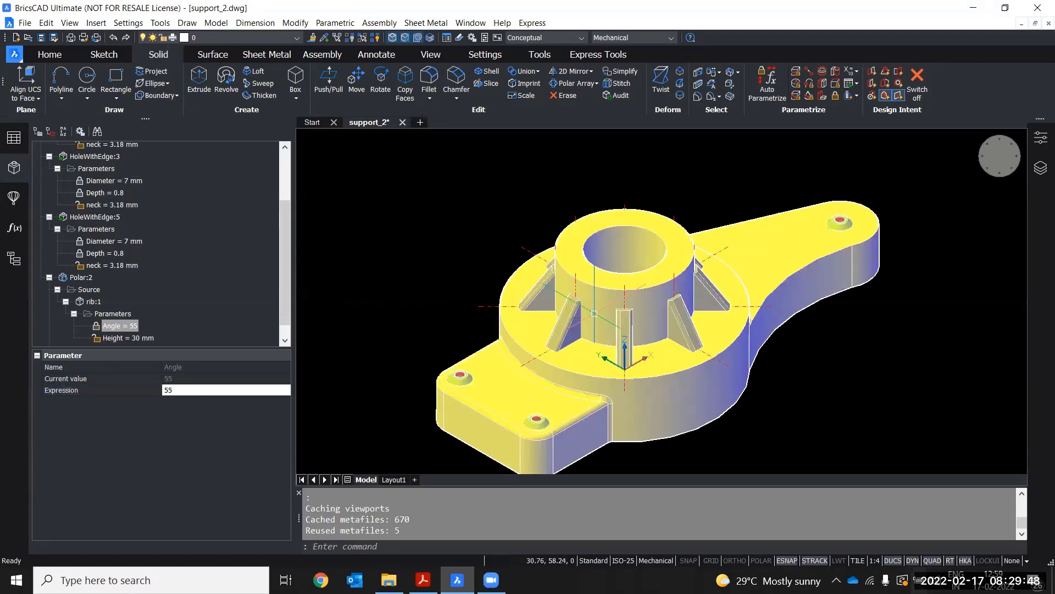
# Set the rib's Height parameter to 43 mm
pyautogui.scroll(2, 594, 313)
pyautogui.click(136, 338)
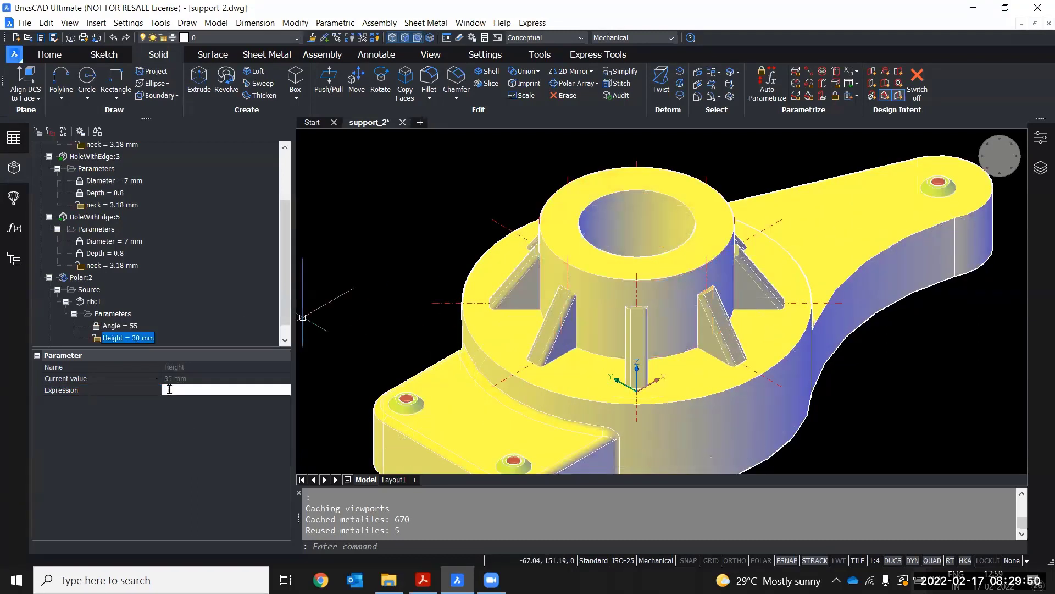
pyautogui.click(170, 389)
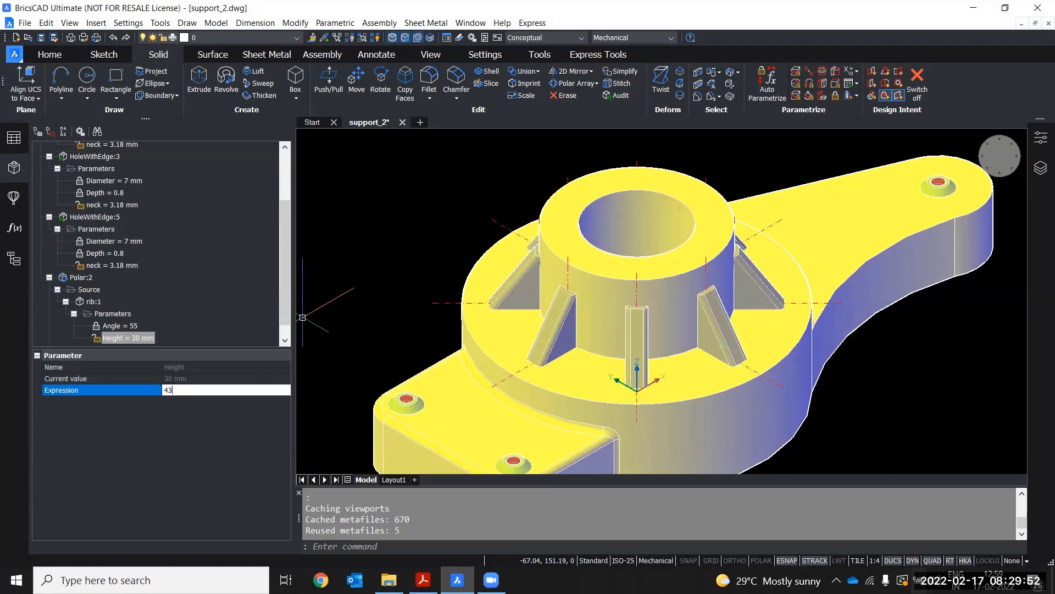
pyautogui.press('Return')
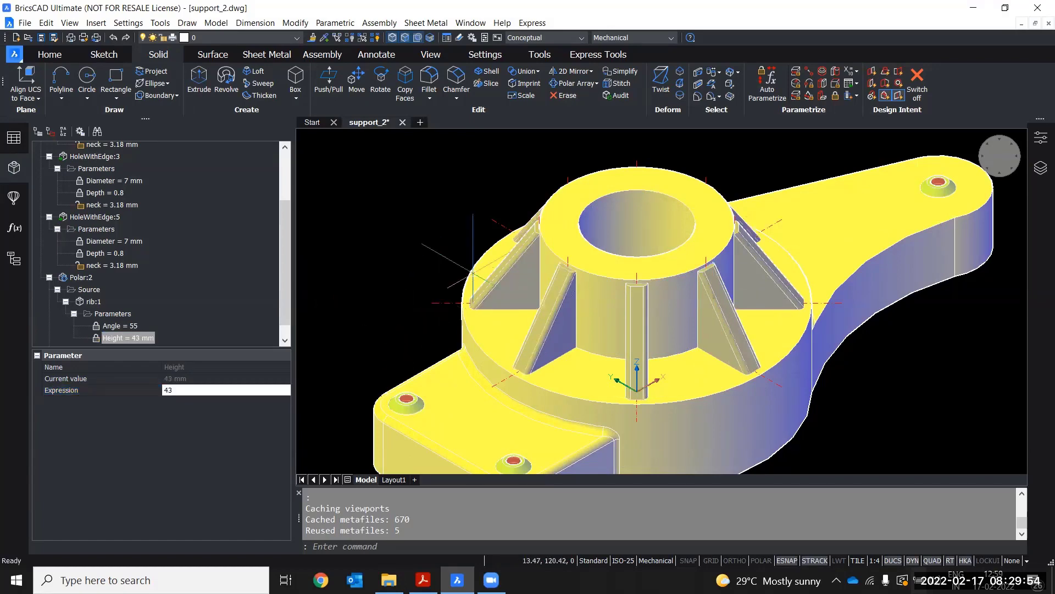
# Examine the updated section and plan views of the ribs on Layout1
pyautogui.keyDown('shift'); pyautogui.moveTo(450, 231); pyautogui.dragTo(423, 217, button='middle'); pyautogui.keyUp('shift')
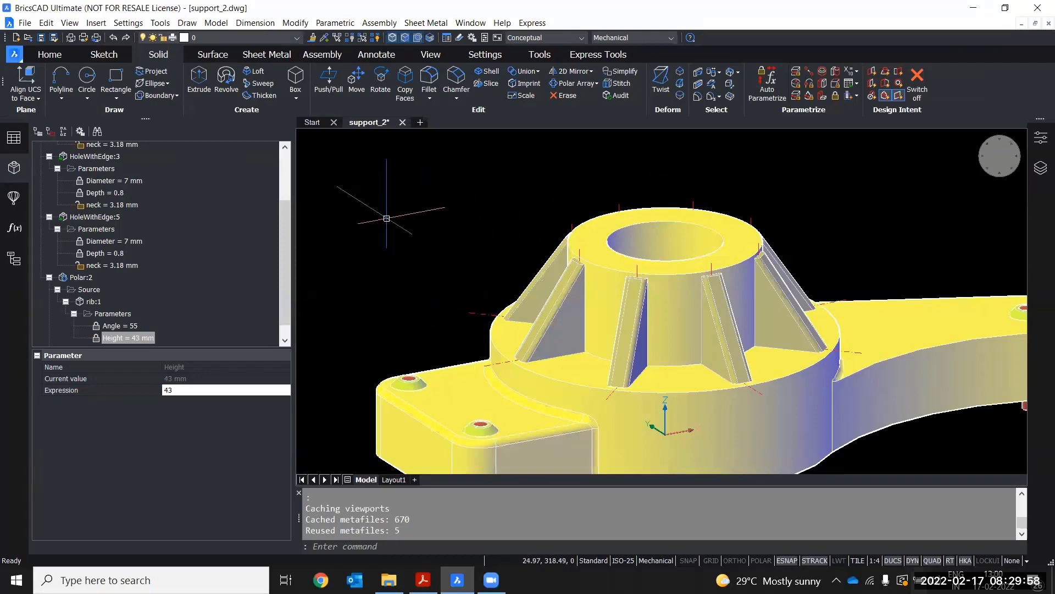
pyautogui.click(393, 479)
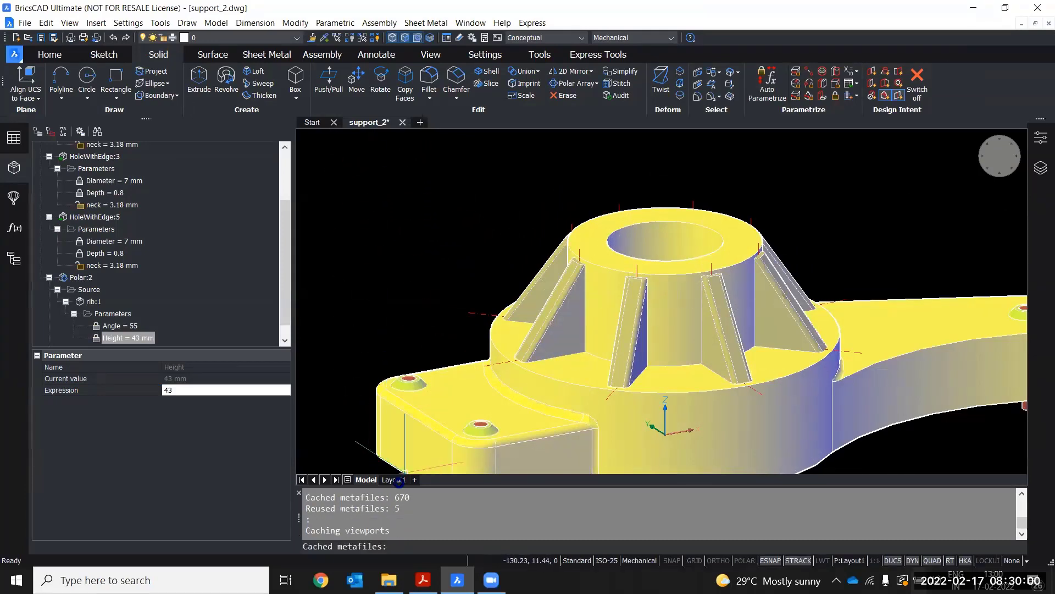
pyautogui.scroll(5, 506, 192)
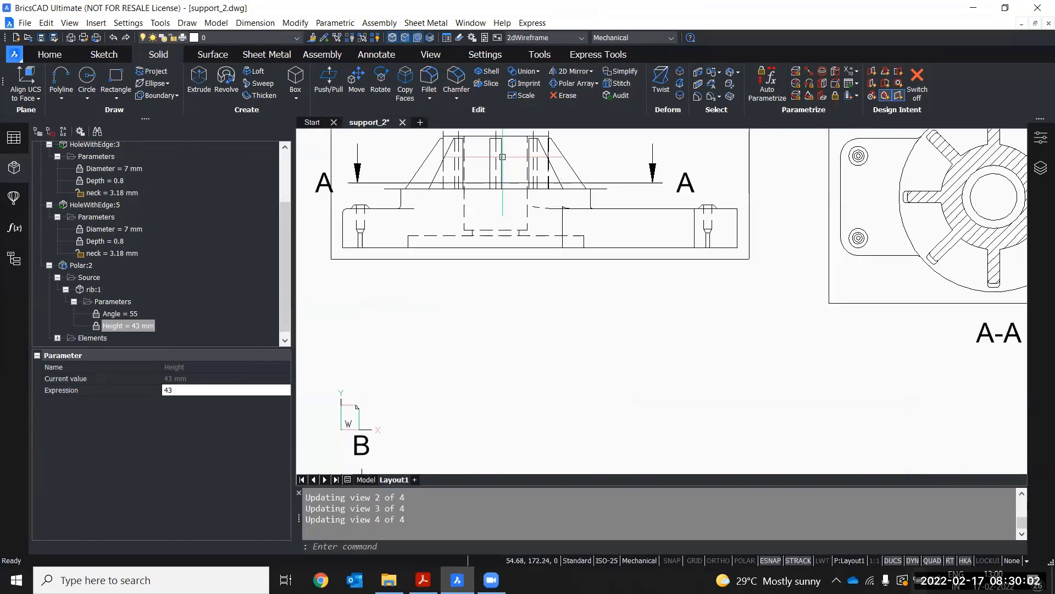
pyautogui.scroll(-5, 507, 192)
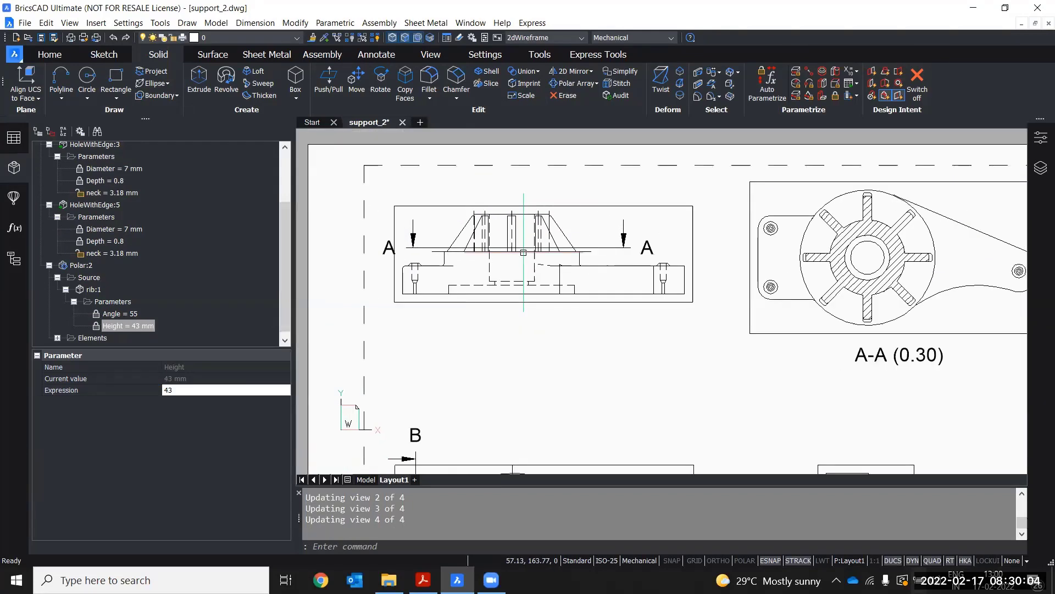
pyautogui.scroll(5, 507, 236)
pyautogui.scroll(2, 497, 215)
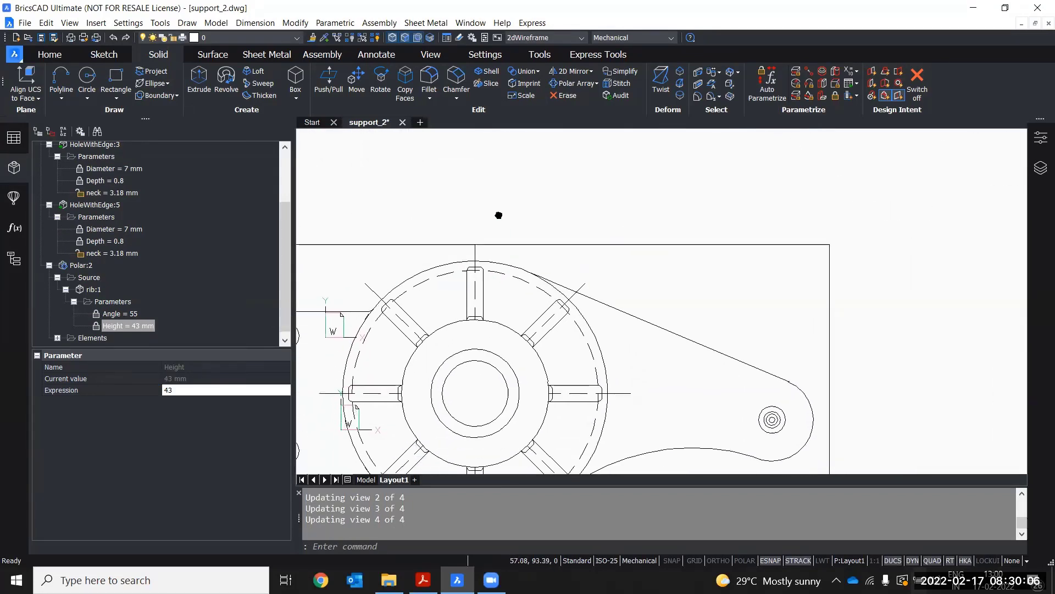
pyautogui.scroll(-5, 497, 214)
pyautogui.moveTo(671, 207); pyautogui.dragTo(726, 236, button='middle')
pyautogui.scroll(3, 663, 228)
pyautogui.scroll(-3, 671, 225)
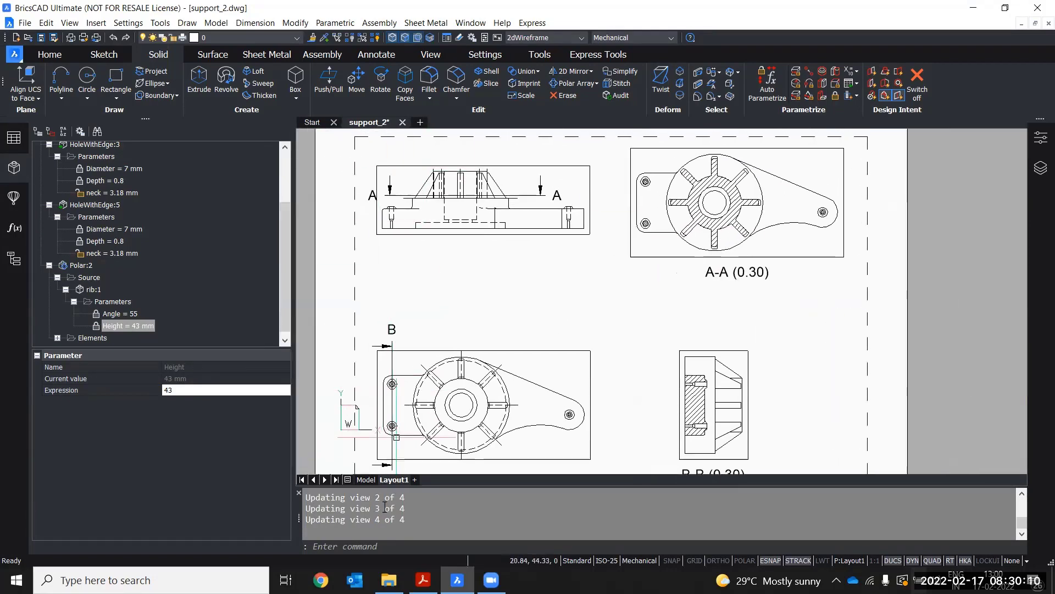
# Return to model space and orbit around the part to examine the updated ribs on the boss
pyautogui.click(365, 480)
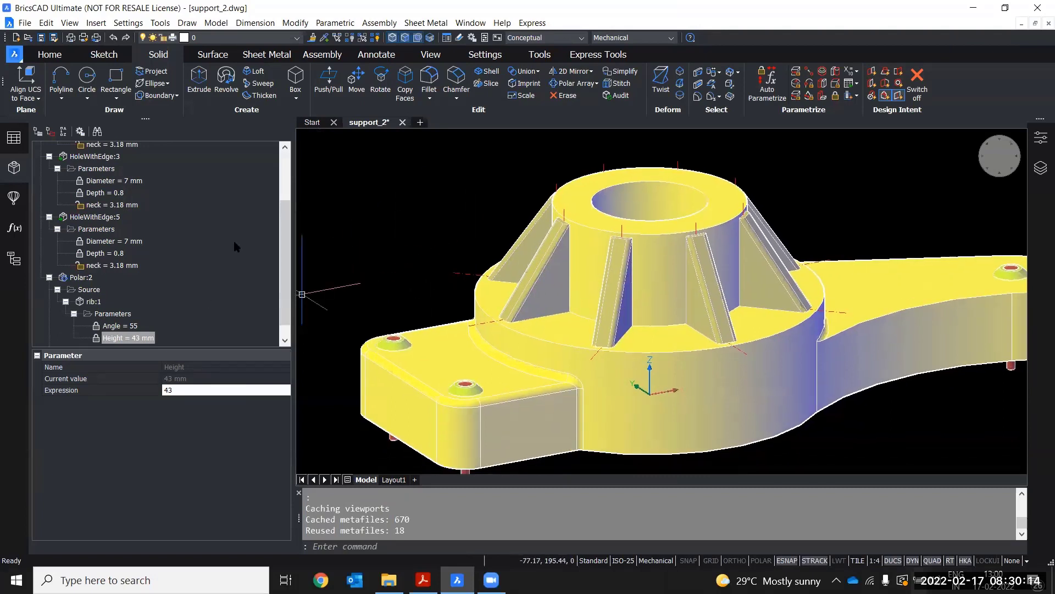
pyautogui.moveTo(443, 253); pyautogui.dragTo(404, 230, button='middle')
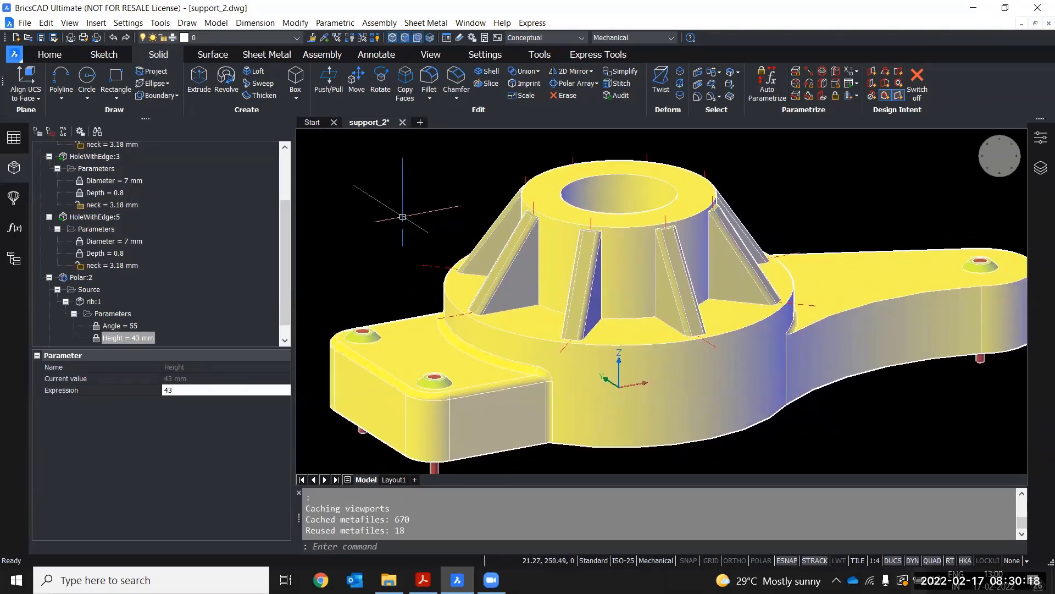
pyautogui.scroll(-3, 396, 226)
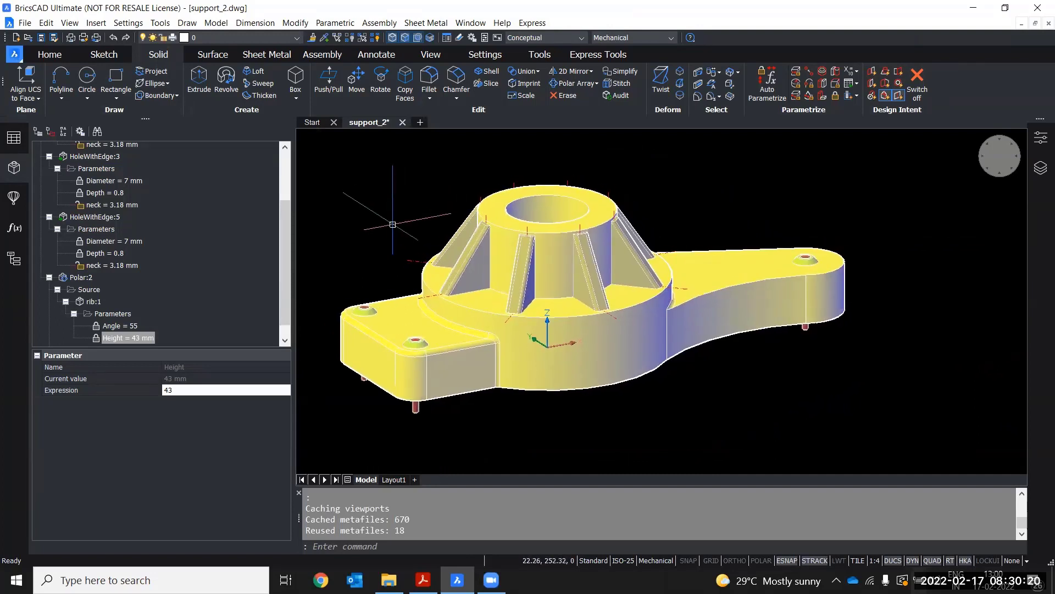
pyautogui.moveTo(393, 224); pyautogui.dragTo(396, 240, button='middle')
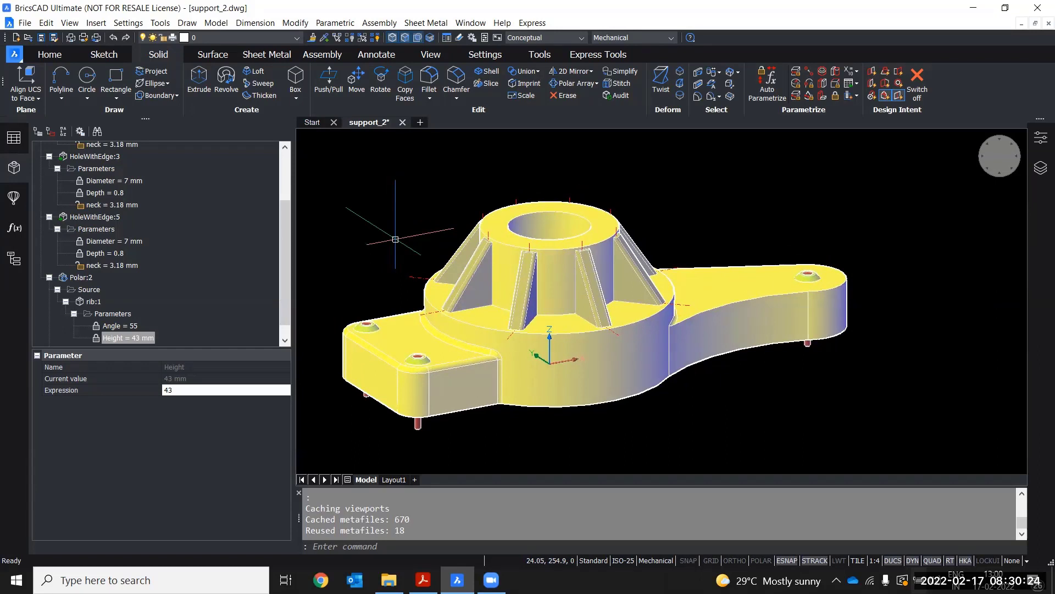
pyautogui.moveTo(395, 240); pyautogui.dragTo(393, 252, button='middle')
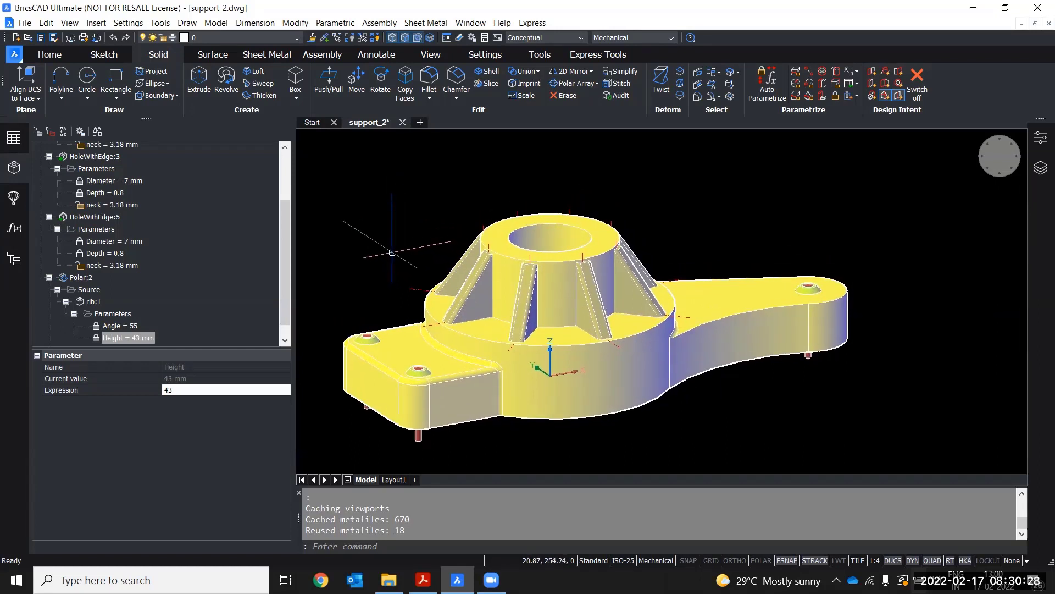
pyautogui.moveTo(392, 253); pyautogui.dragTo(397, 258, button='middle')
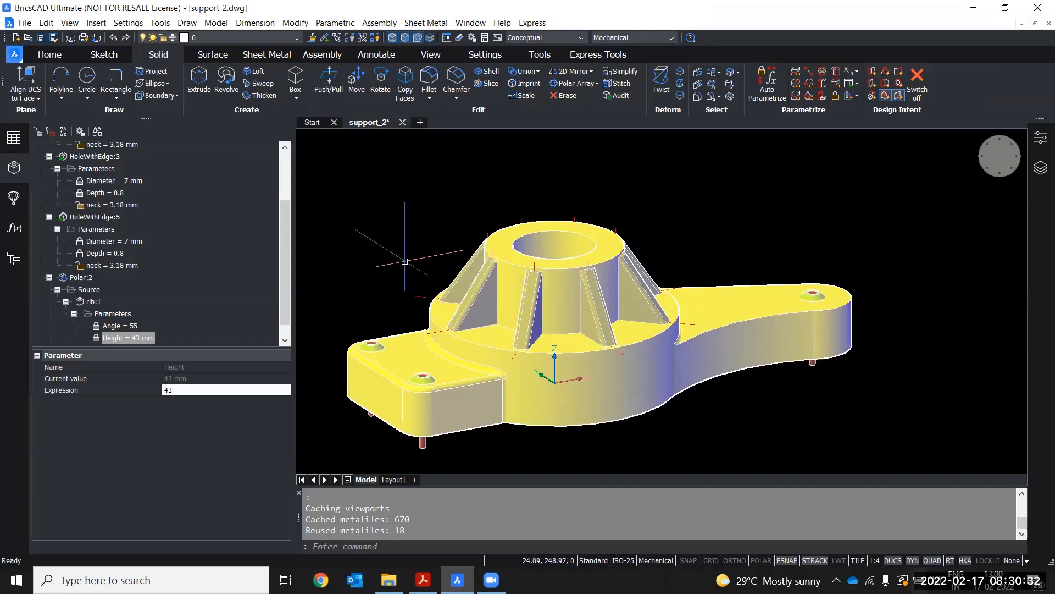
pyautogui.moveTo(410, 255); pyautogui.dragTo(419, 254, button='middle')
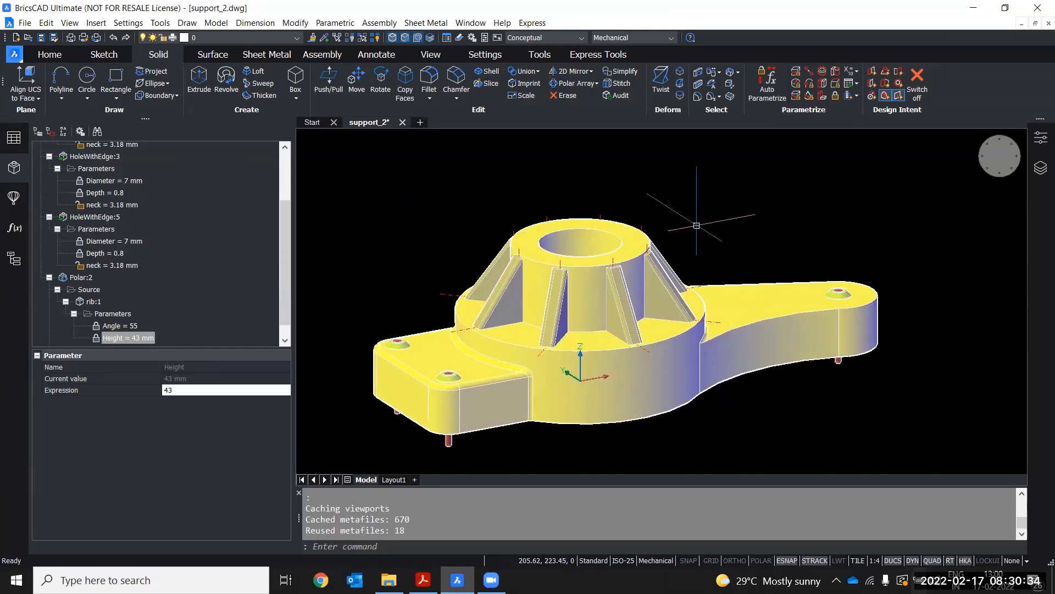